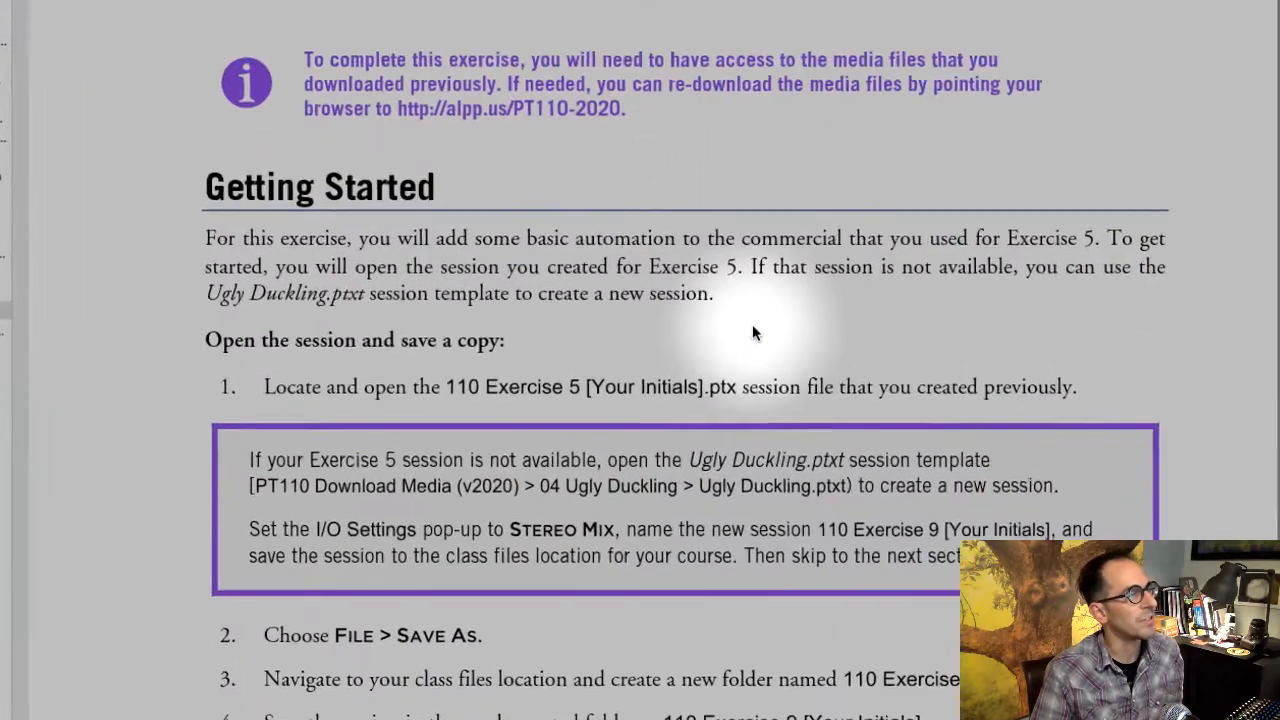
- Read the Exercise 9 instructions on opening the session and using the Ugly Duckling.ptxt template as an alternative
scroll(752, 324, down, 3)
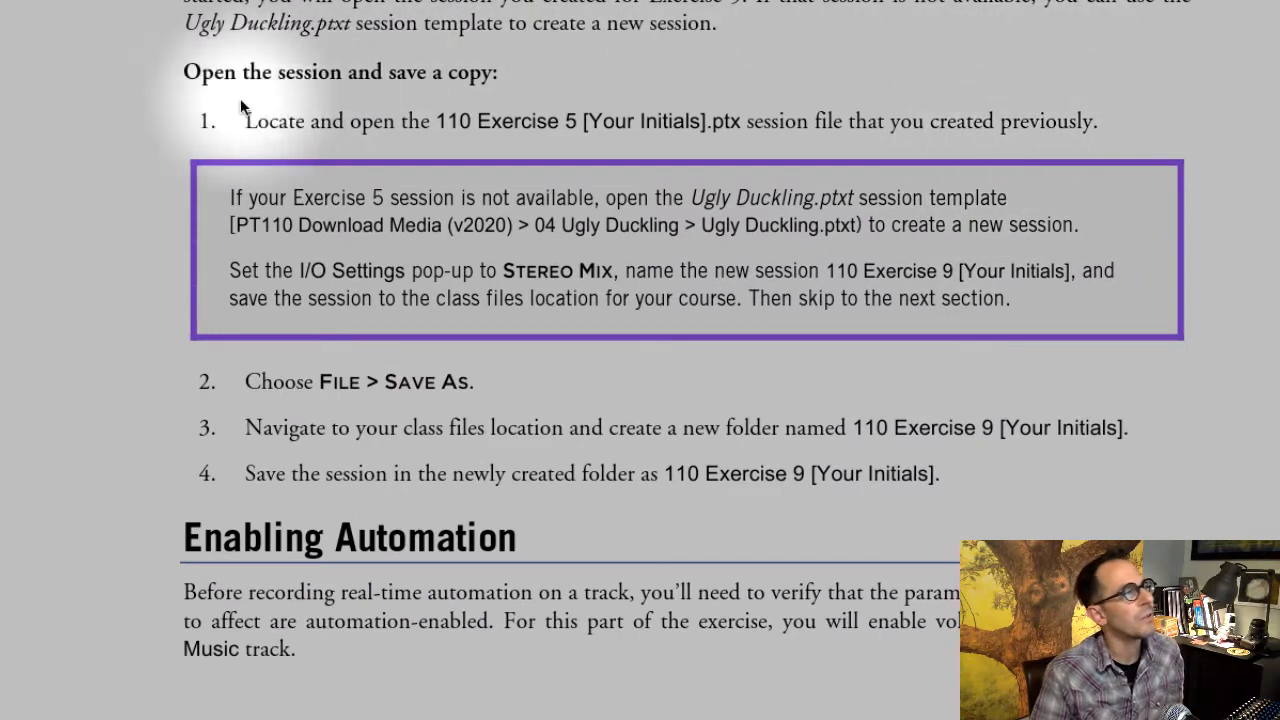
drag(190, 22, 352, 41)
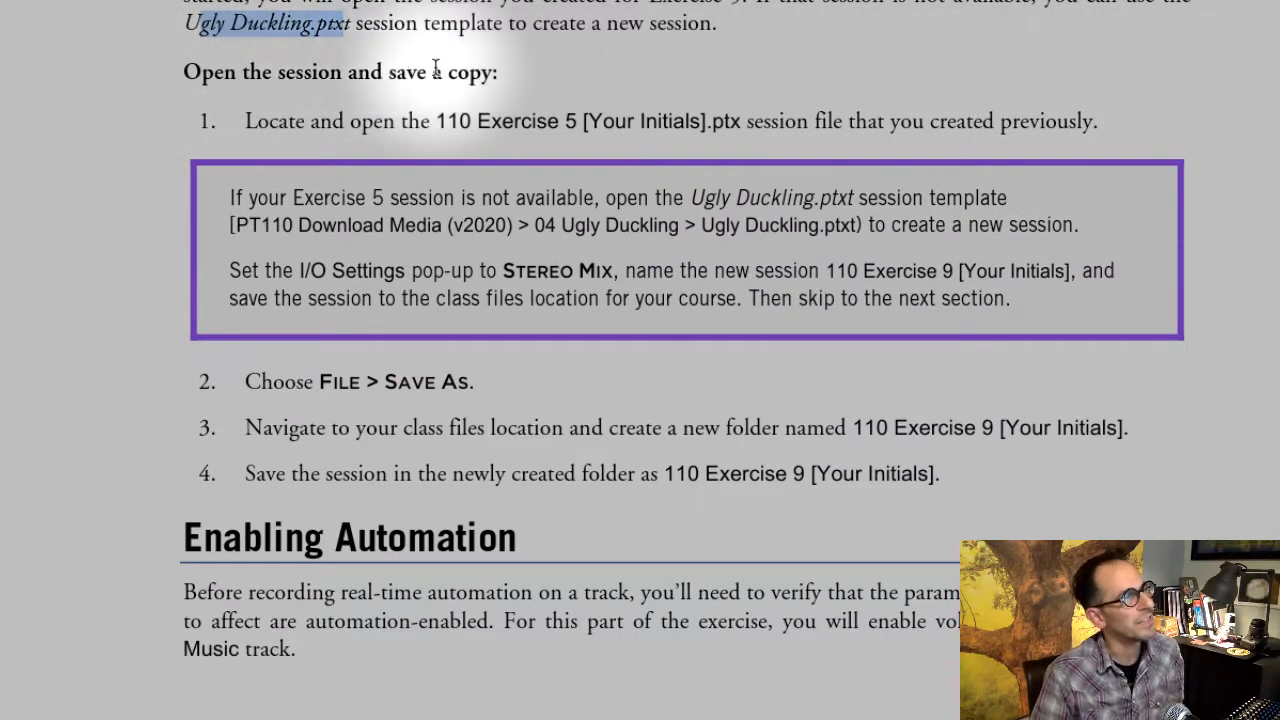
click(435, 70)
drag(246, 121, 580, 123)
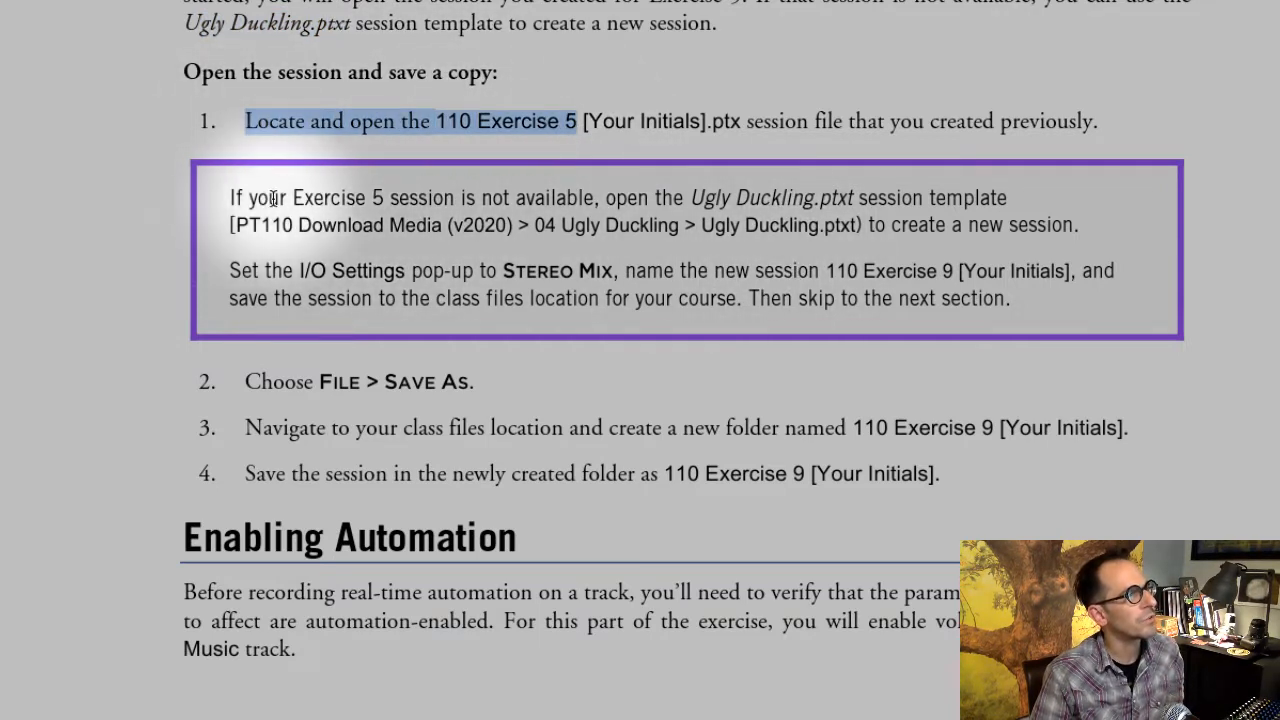
drag(230, 198, 950, 232)
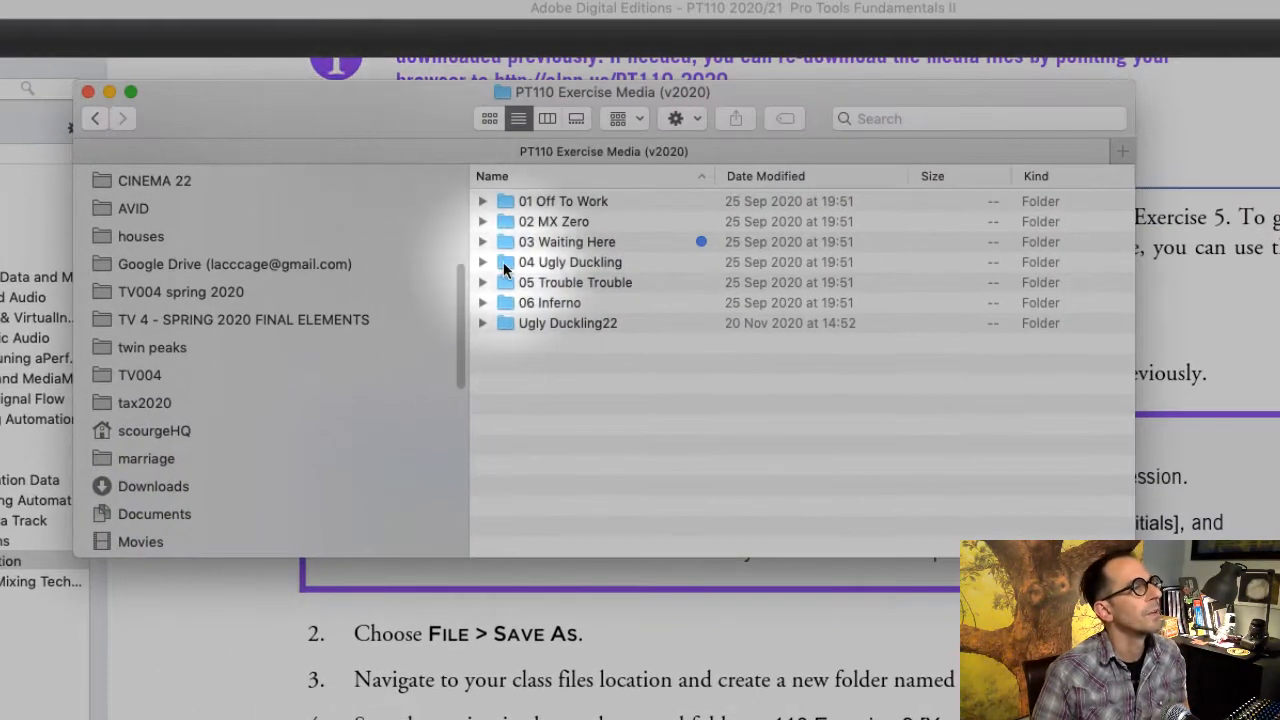
- Open the Ugly Duckling.ptxt session template from the 04 Ugly Duckling folder
double_click(503, 262)
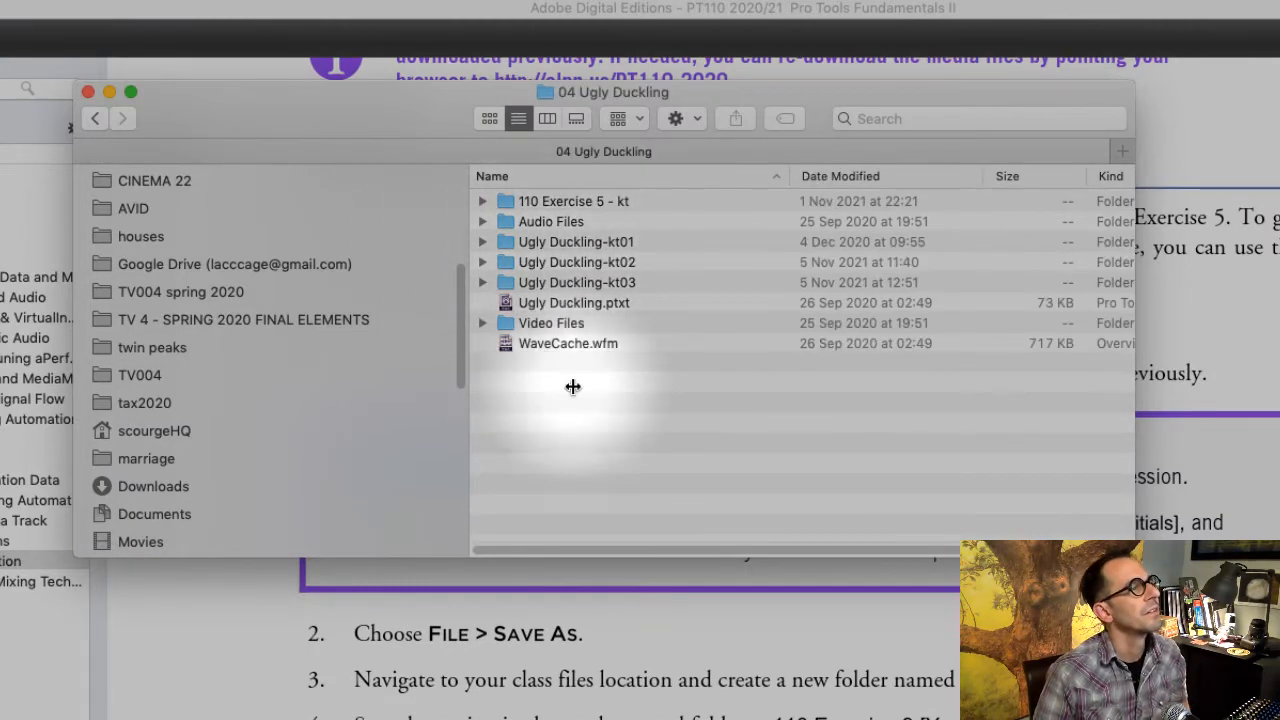
click(535, 304)
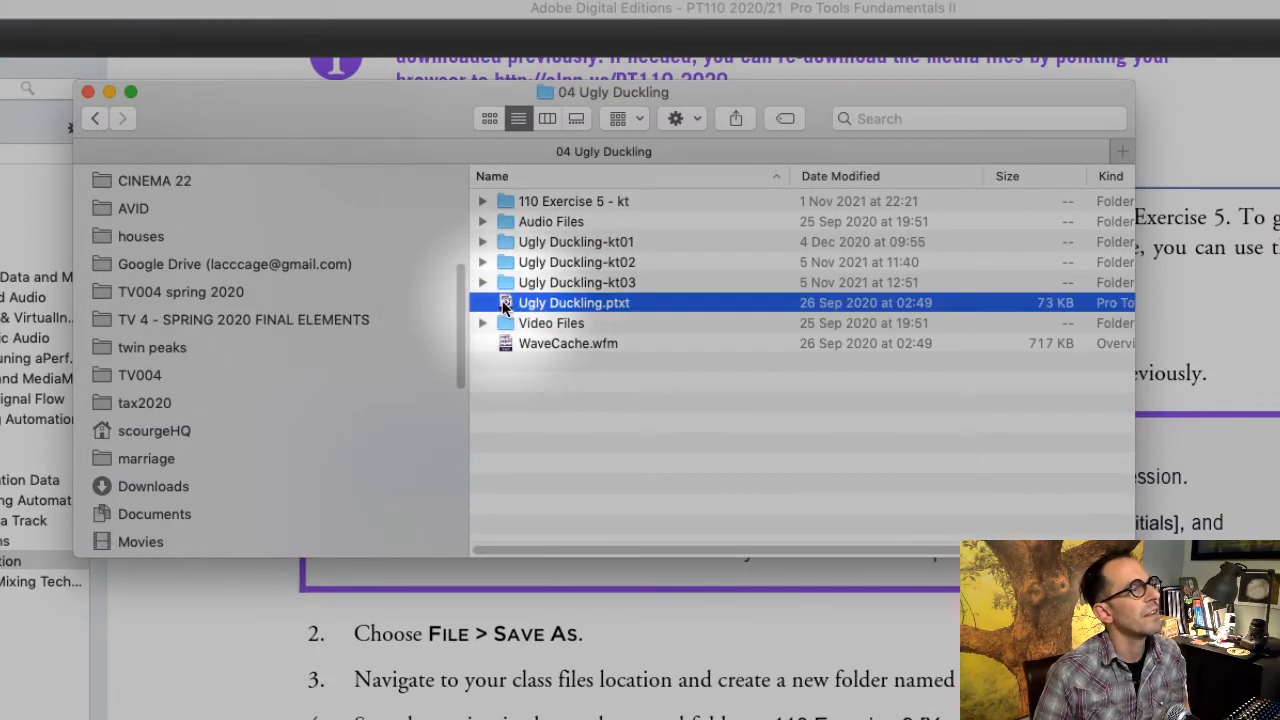
double_click(503, 306)
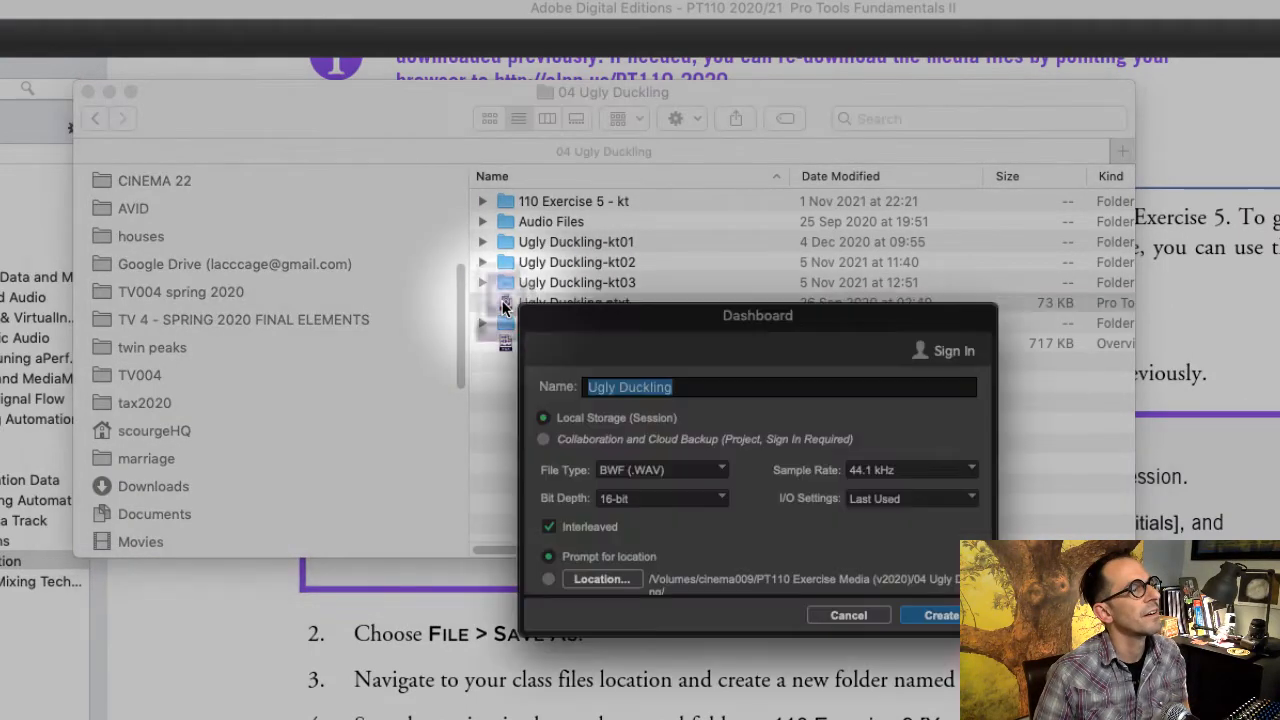
- Name the new session "110 exercise 9-kt"
click(696, 388)
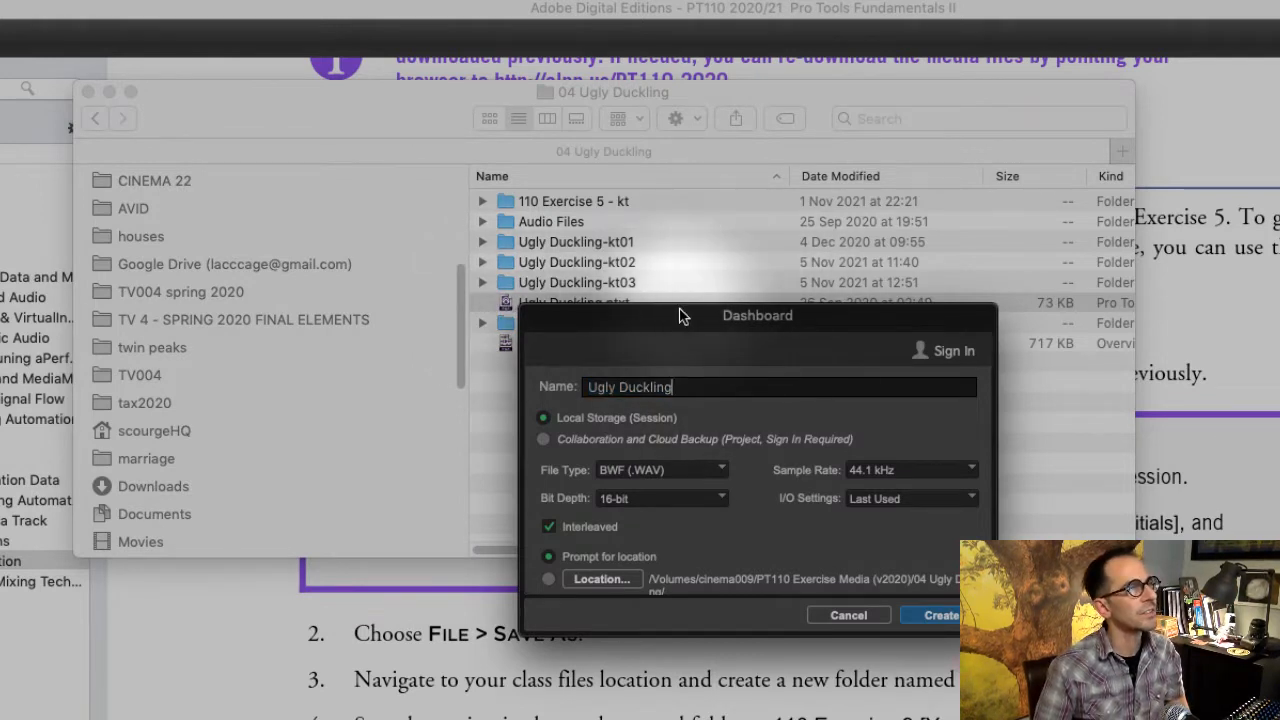
drag(680, 315, 1279, 370)
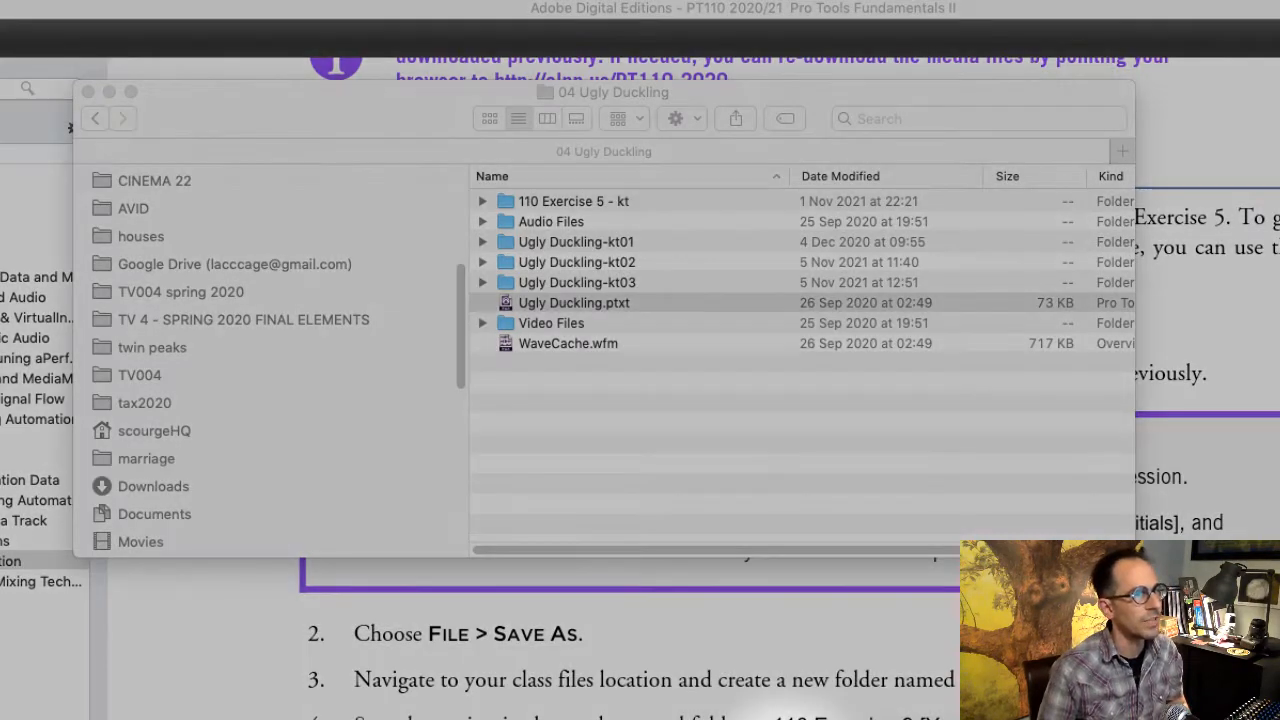
drag(790, 712, 497, 344)
text(exerci)
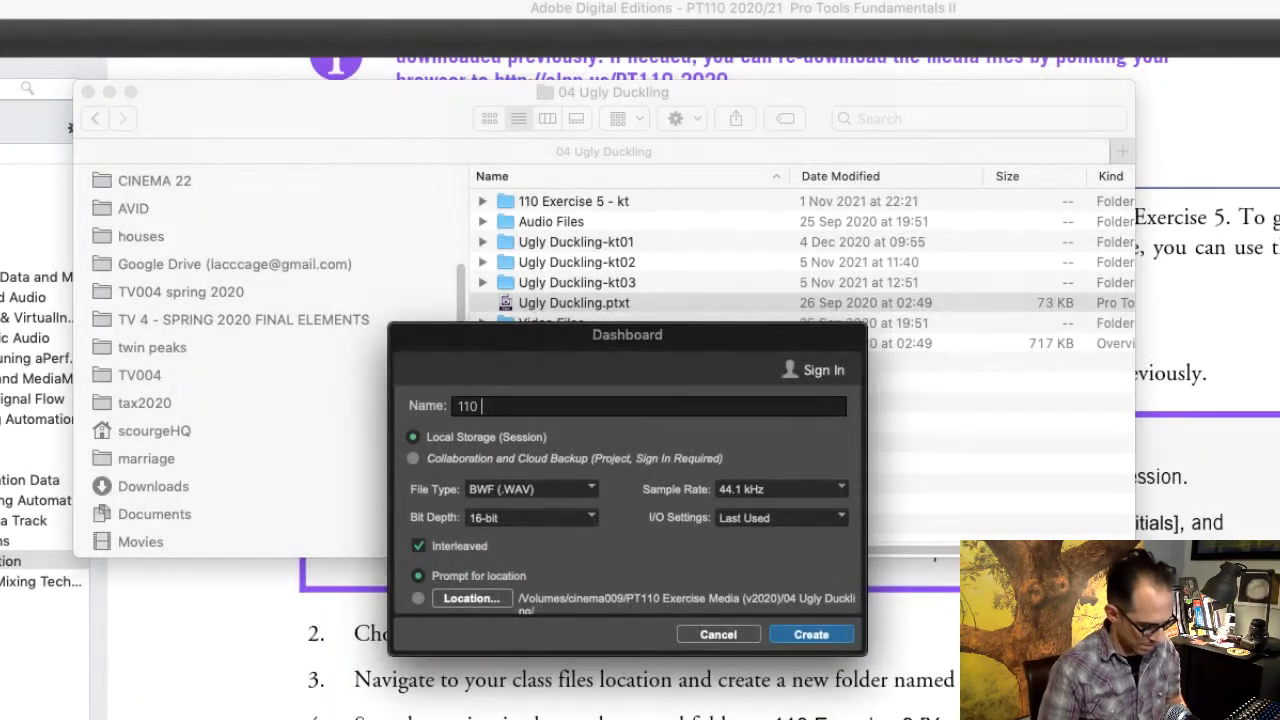
text(se 9-)
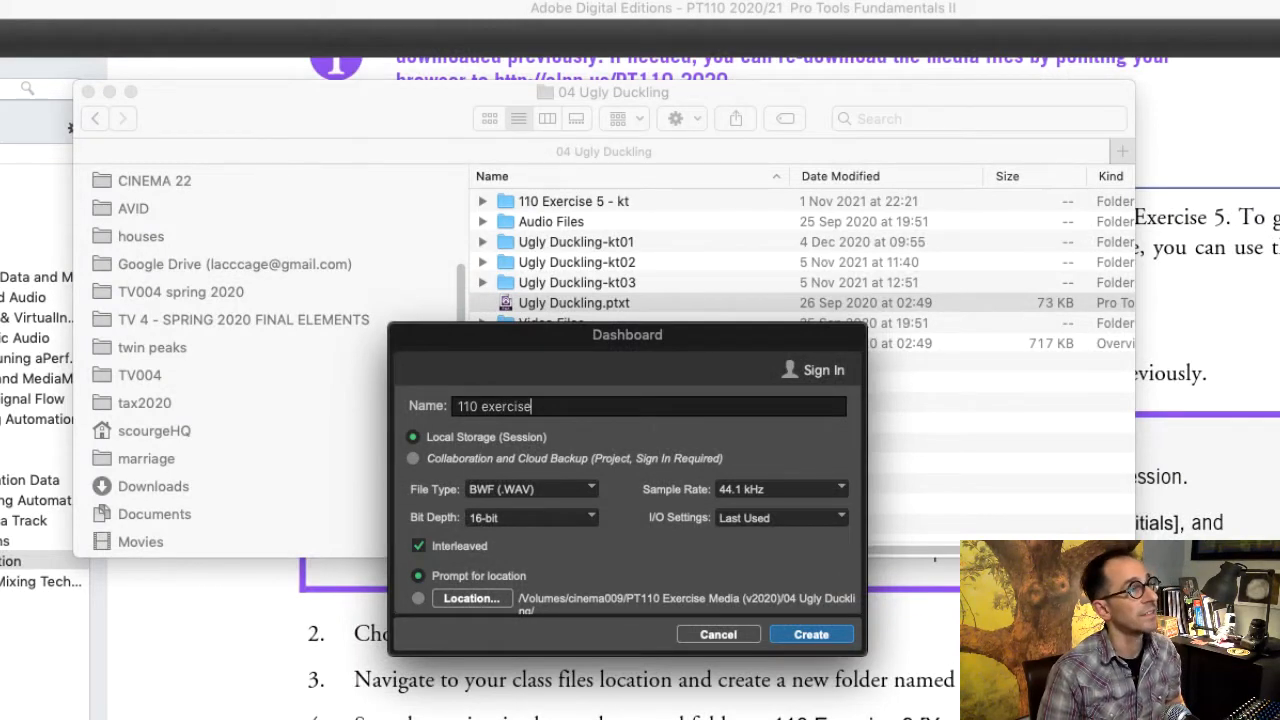
text(kt)
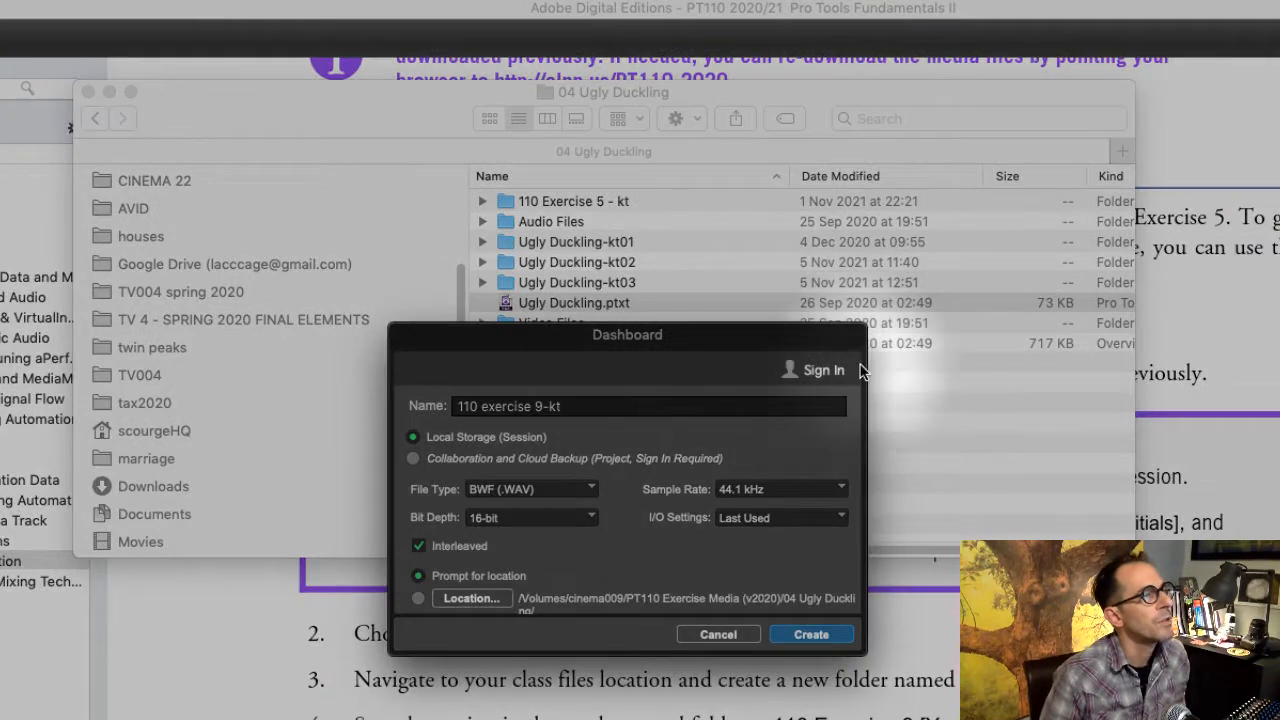
- Create the session with Stereo Mix I/O settings, 24-bit depth and 48 kHz sample rate, and move the video window clear of the tracks
click(780, 518)
click(790, 545)
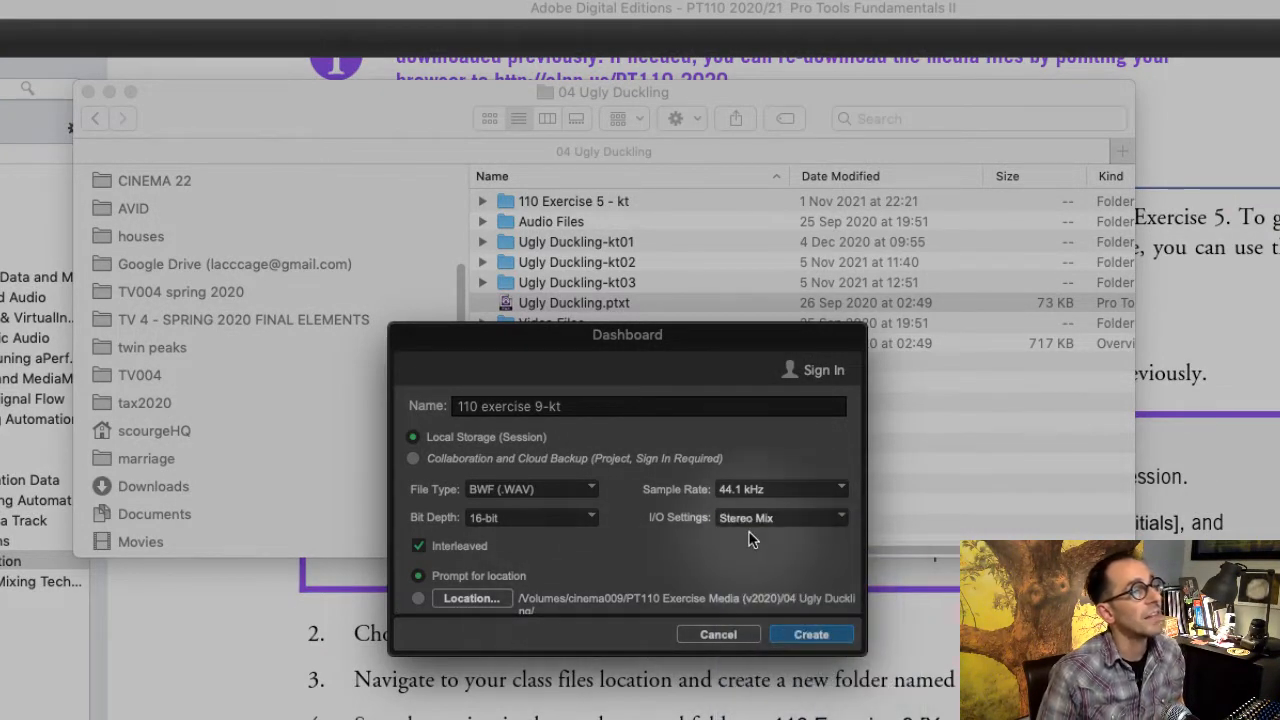
click(578, 519)
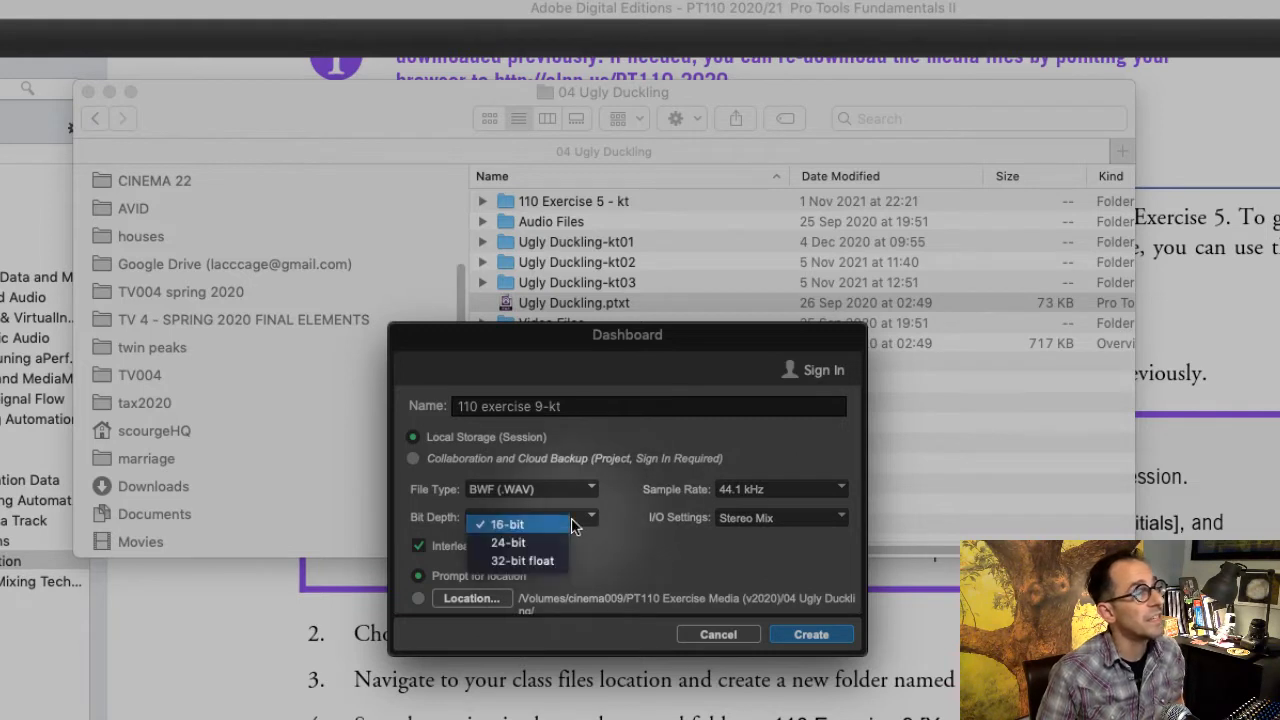
click(549, 545)
click(800, 489)
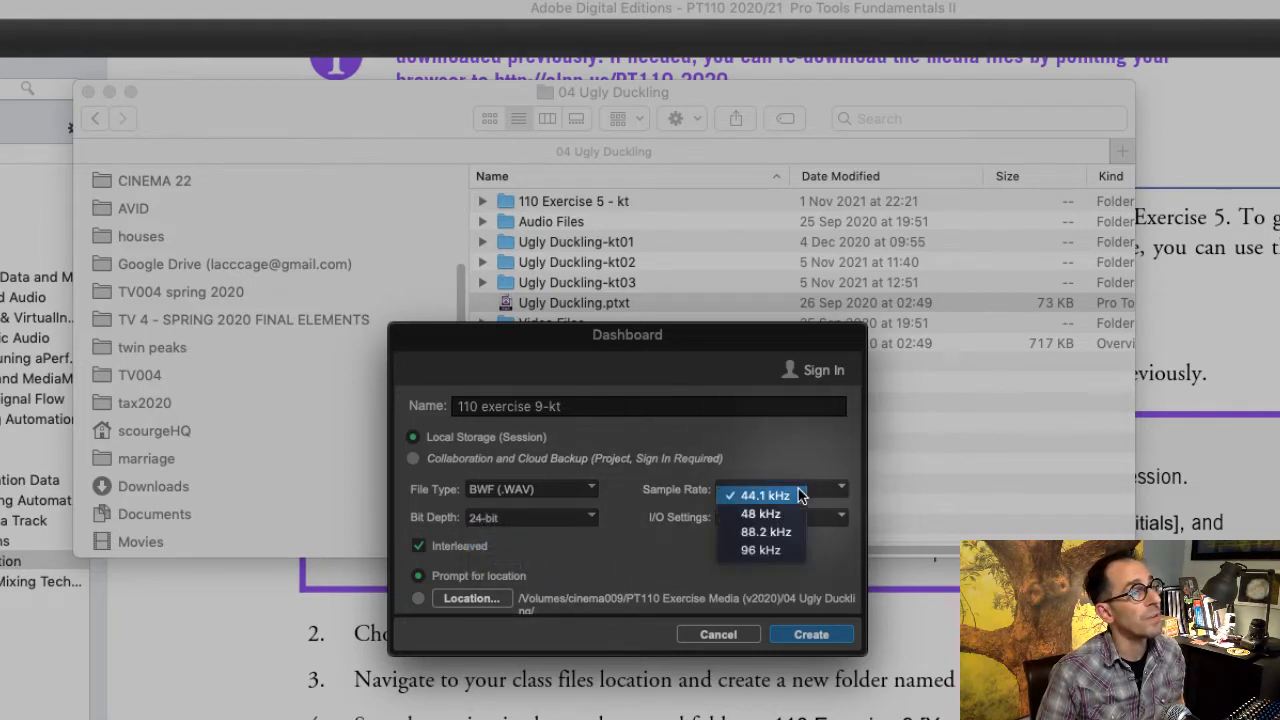
click(798, 513)
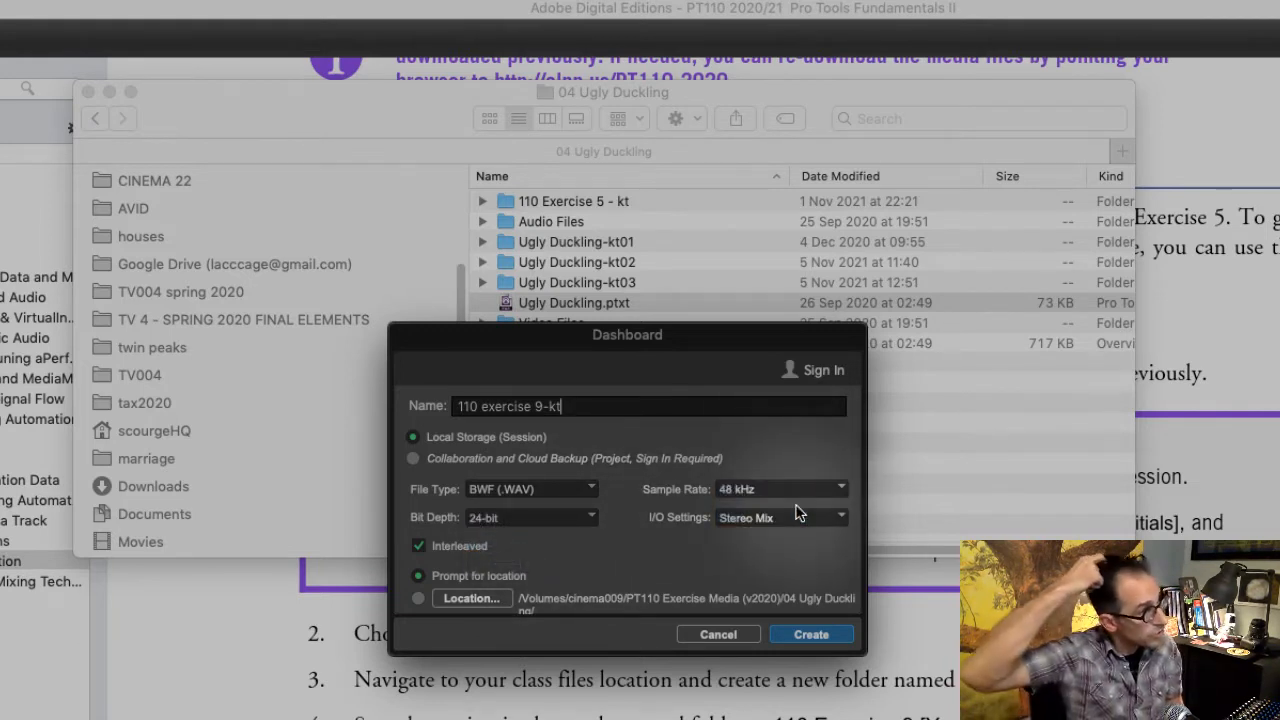
key(Return)
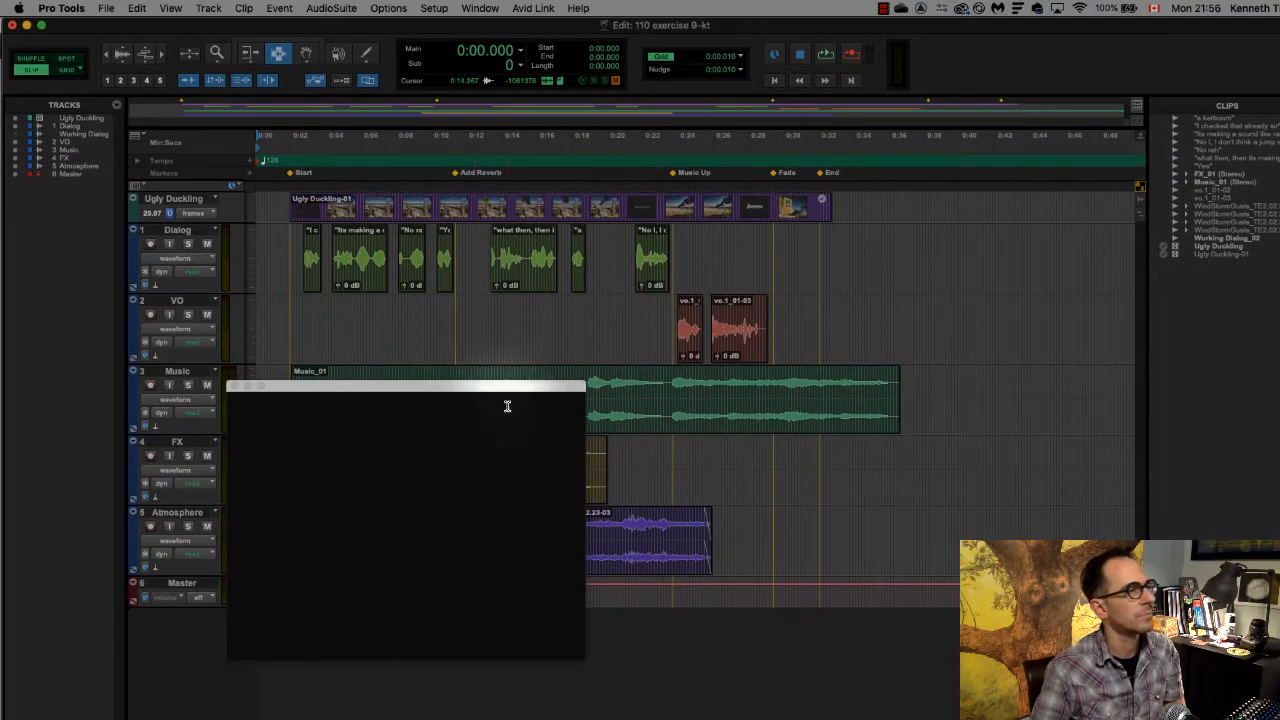
drag(506, 387, 1072, 265)
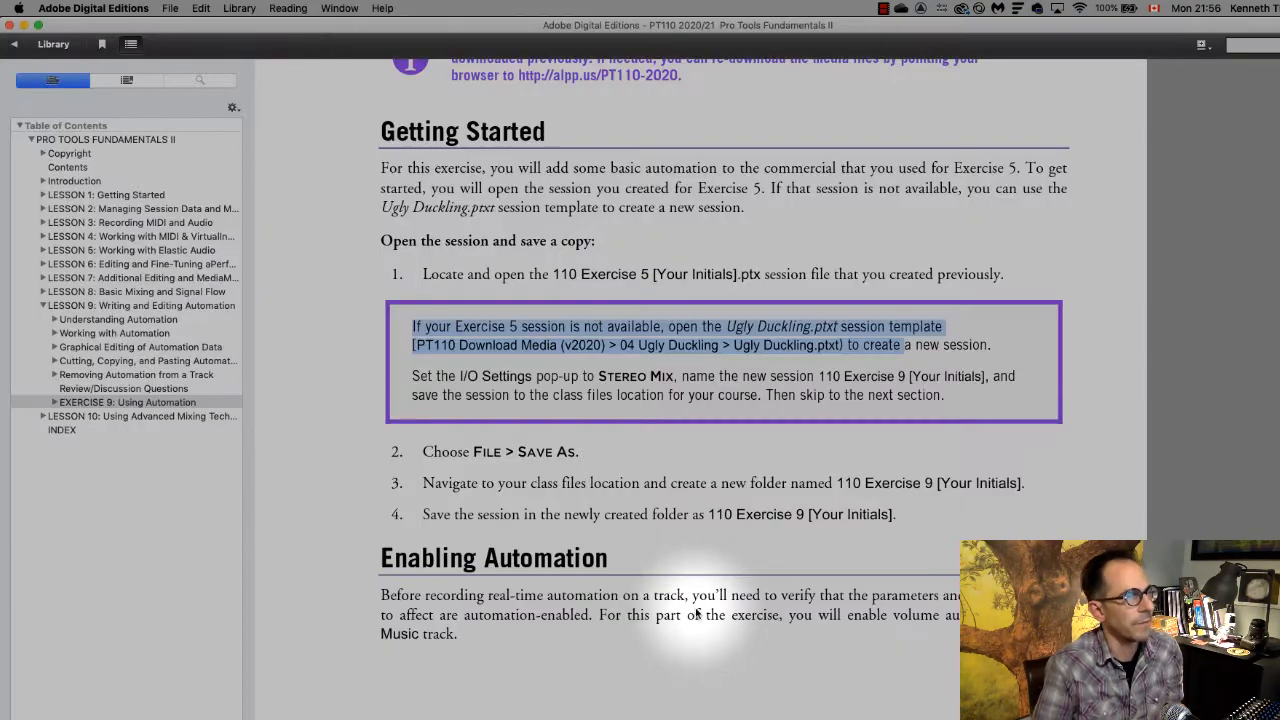
- Read the exercise instructions on verifying that volume automation is globally enabled and setting the Music track's automation mode
scroll(698, 610, down, 5)
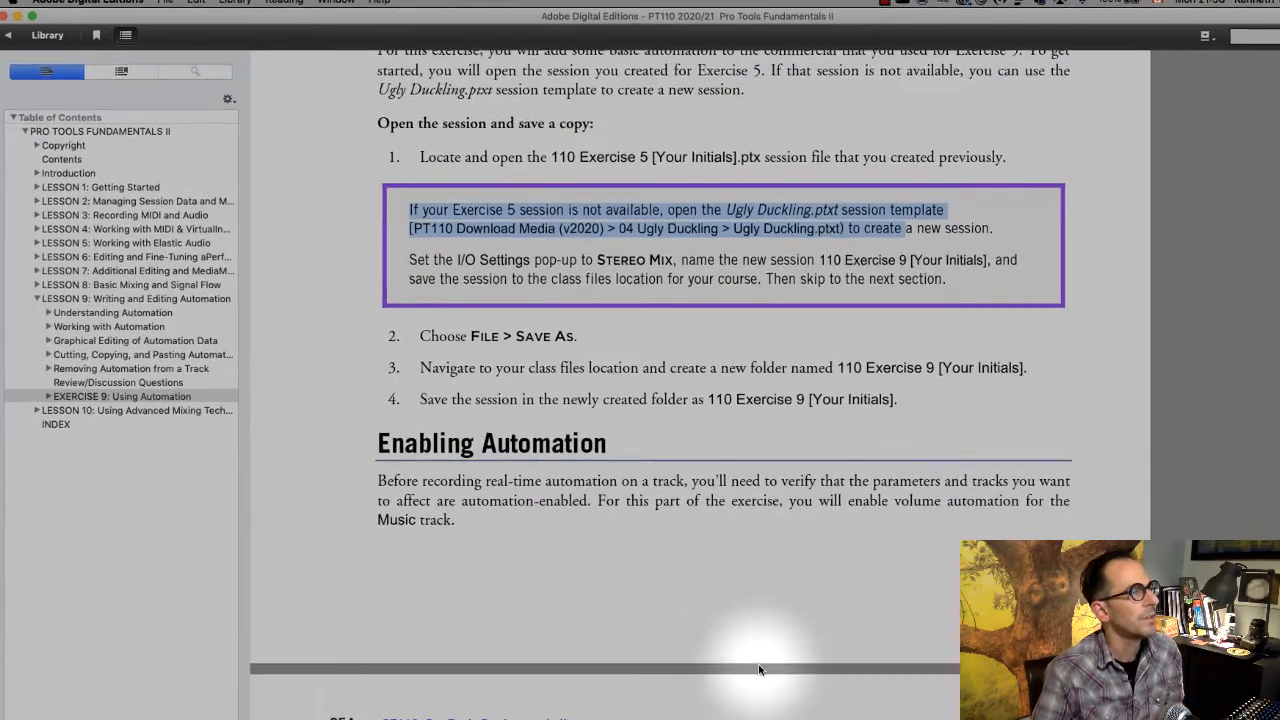
scroll(742, 497, down, 3)
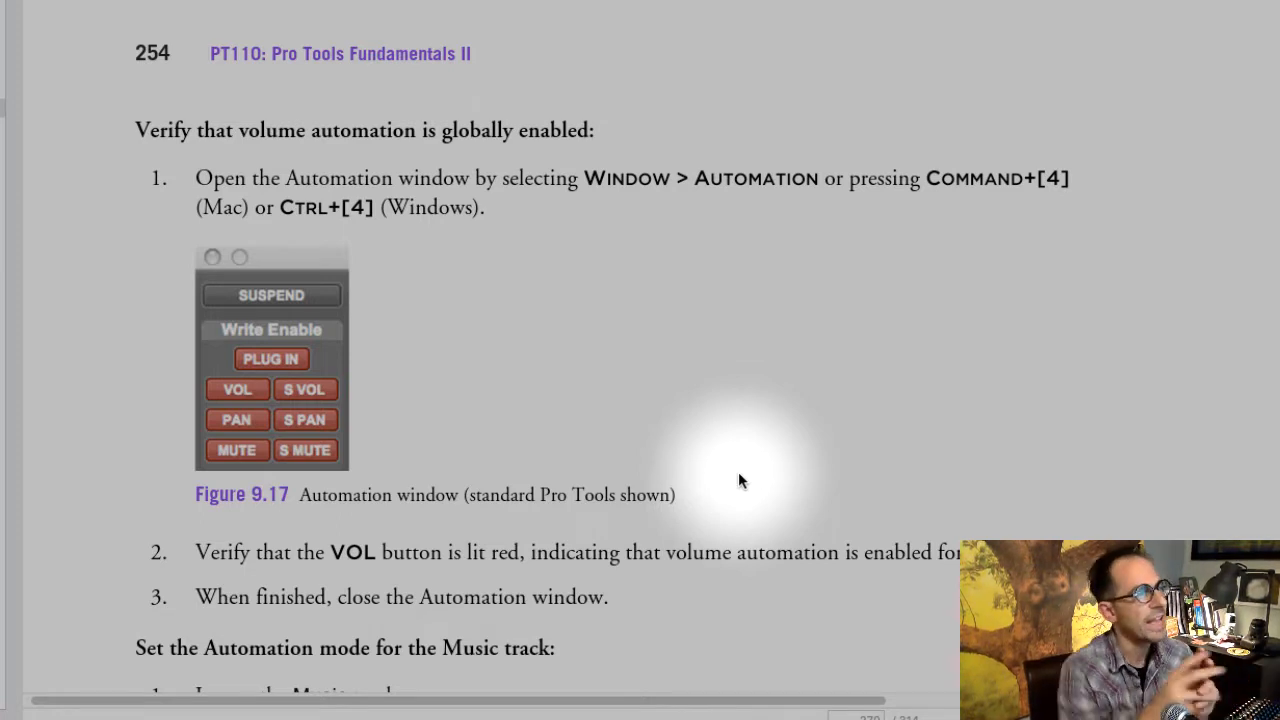
scroll(600, 410, down, 5)
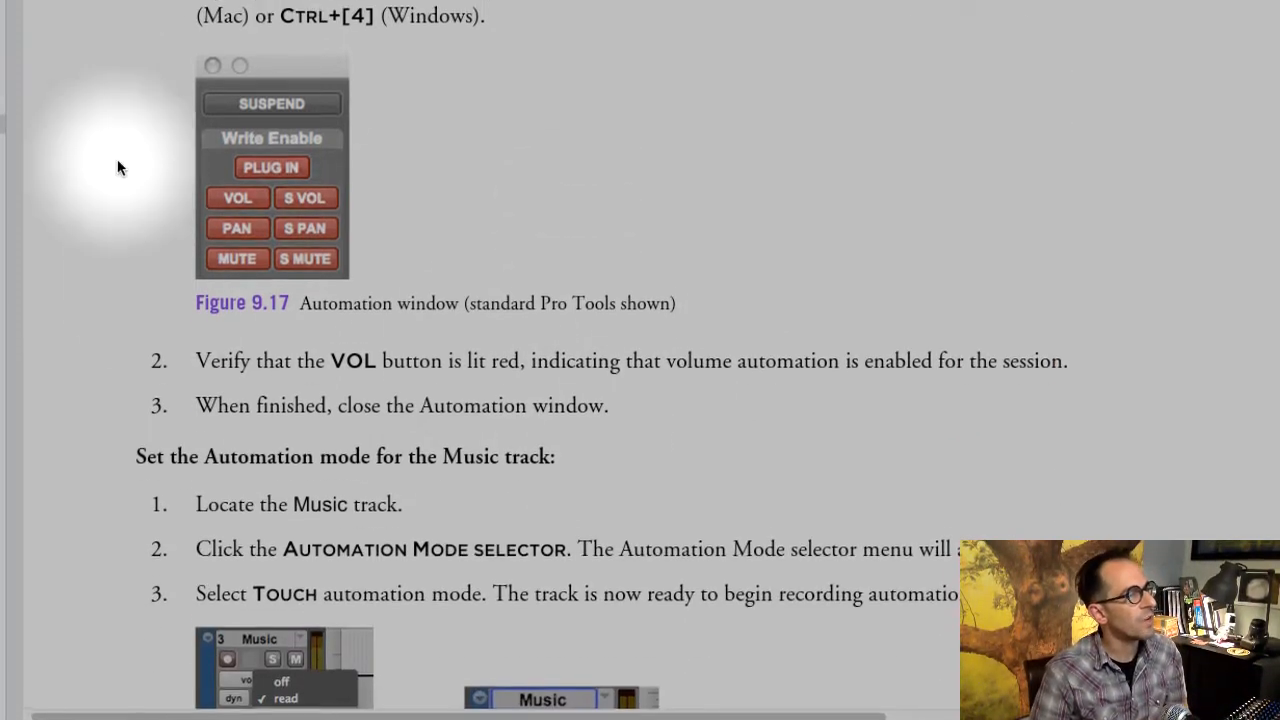
scroll(140, 260, up, 2)
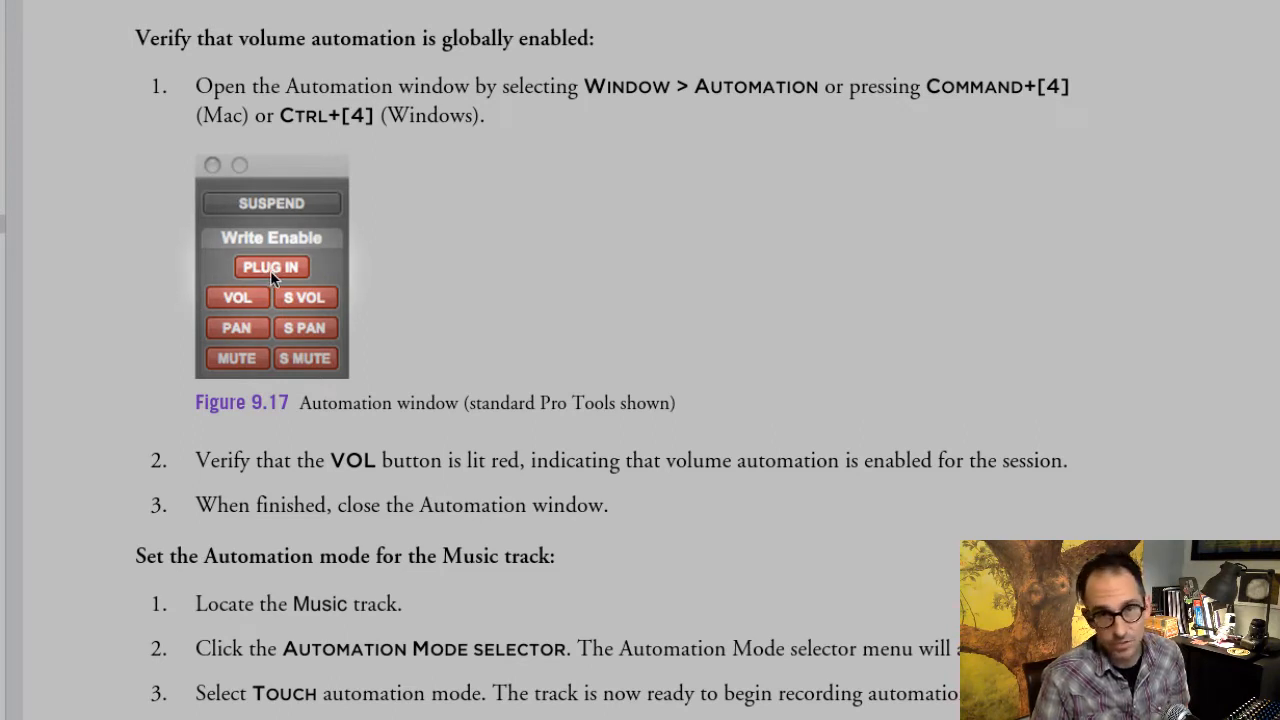
scroll(626, 314, down, 5)
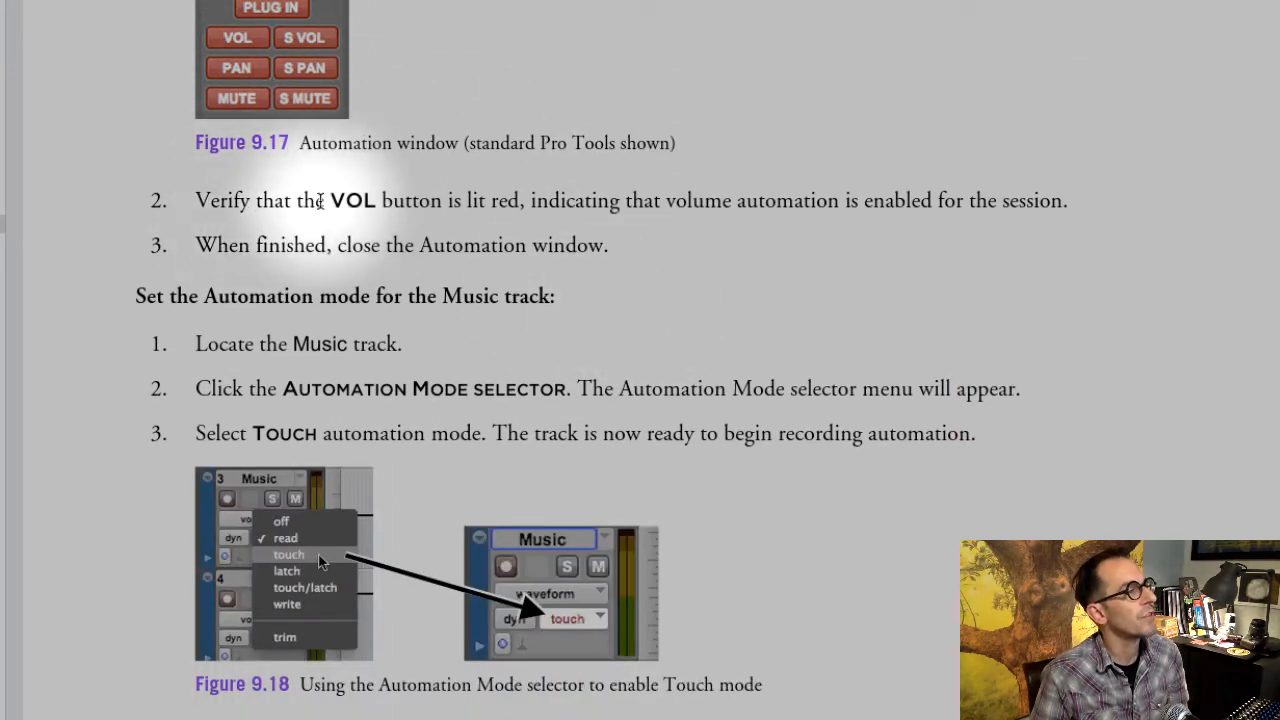
drag(331, 201, 740, 236)
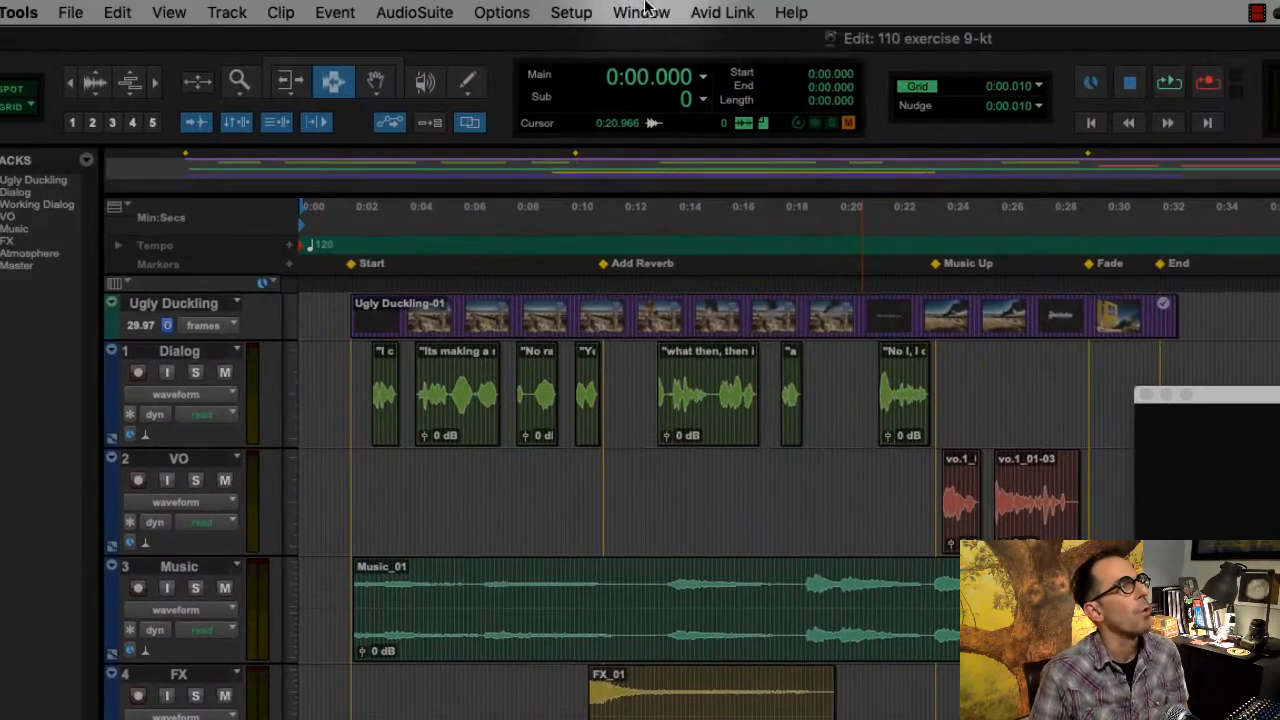
- Show the Automation window in Pro Tools and reposition it over the timeline
click(641, 12)
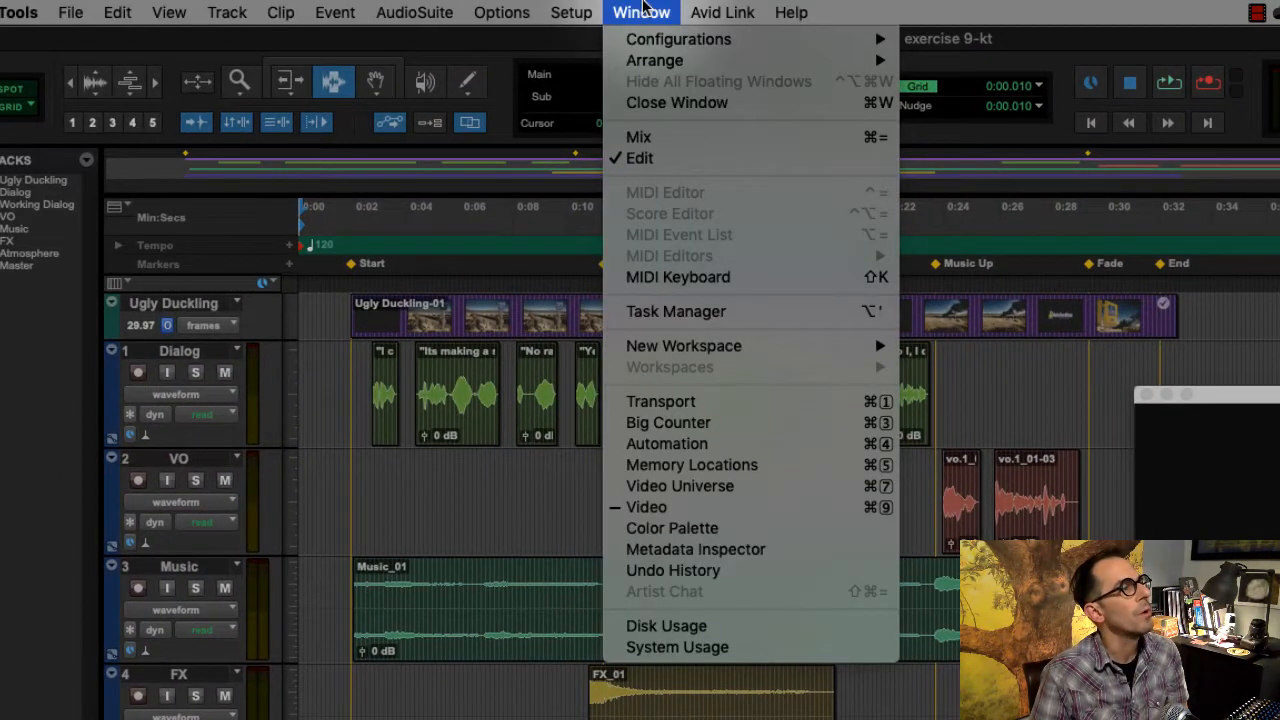
click(740, 446)
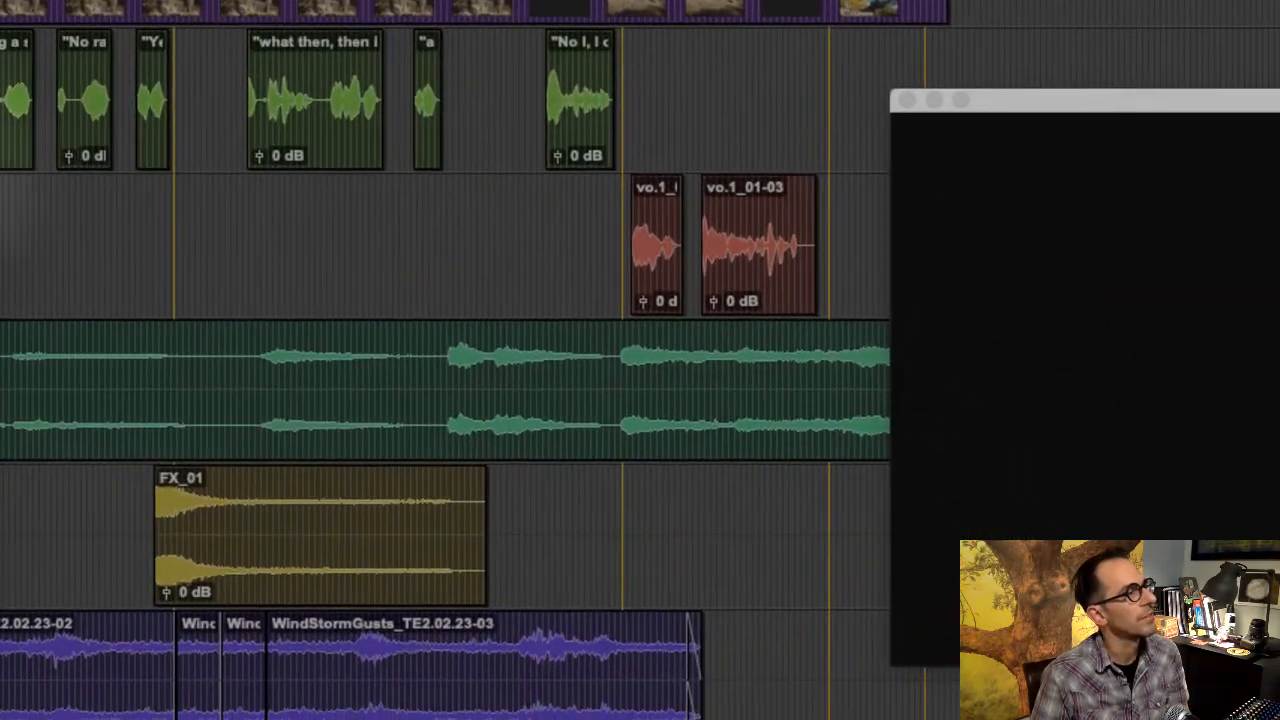
drag(3, 118, 693, 34)
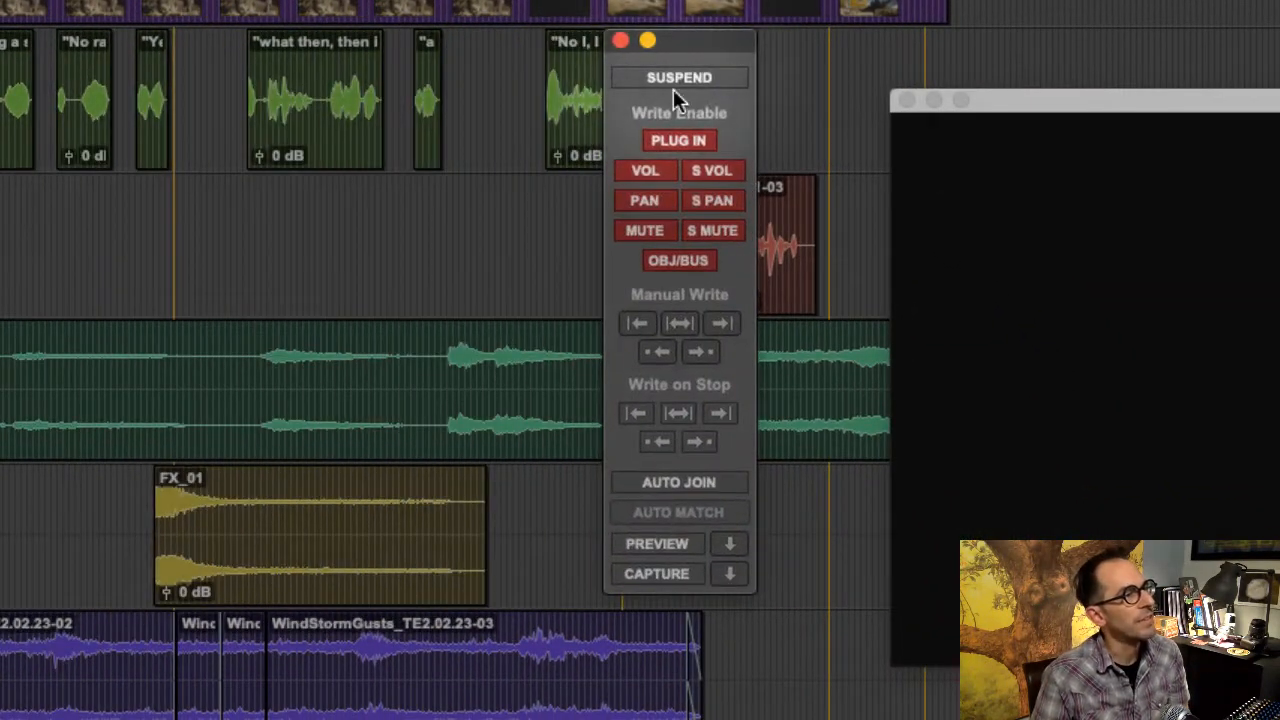
- Suspend and resume automation for the session, and look at the Dialog track's automation mode options
click(668, 77)
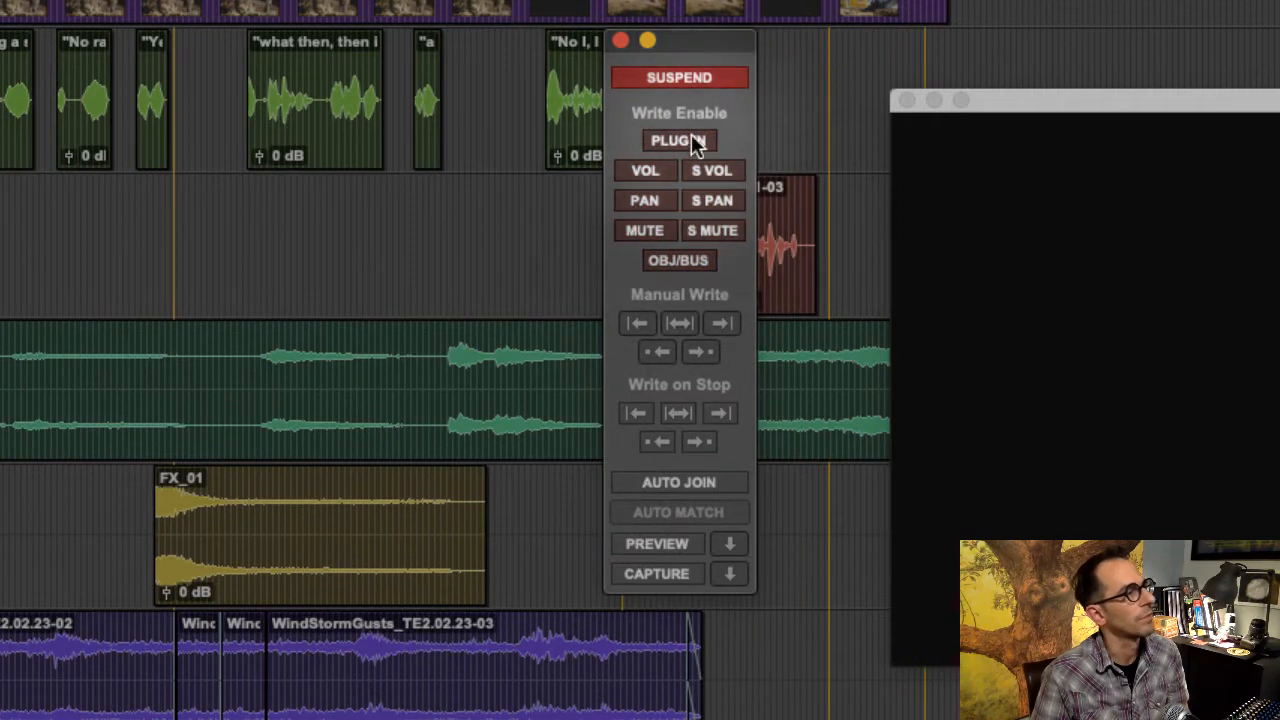
click(706, 80)
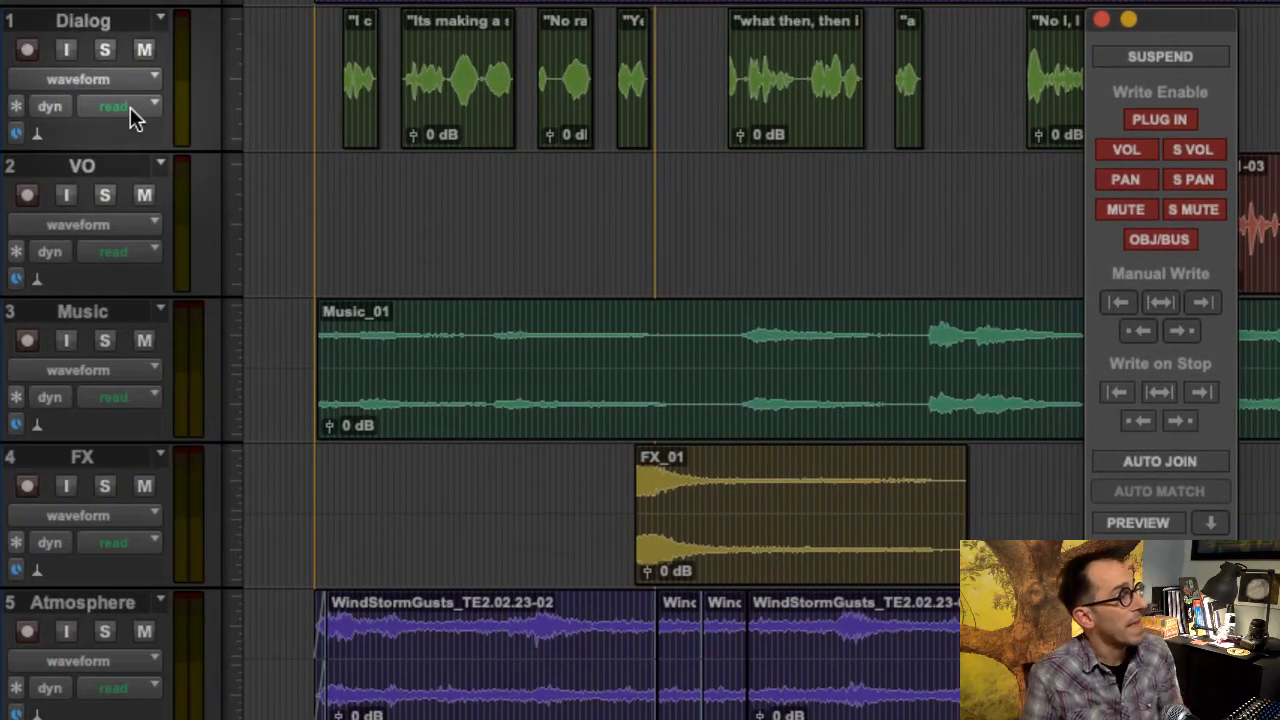
click(130, 107)
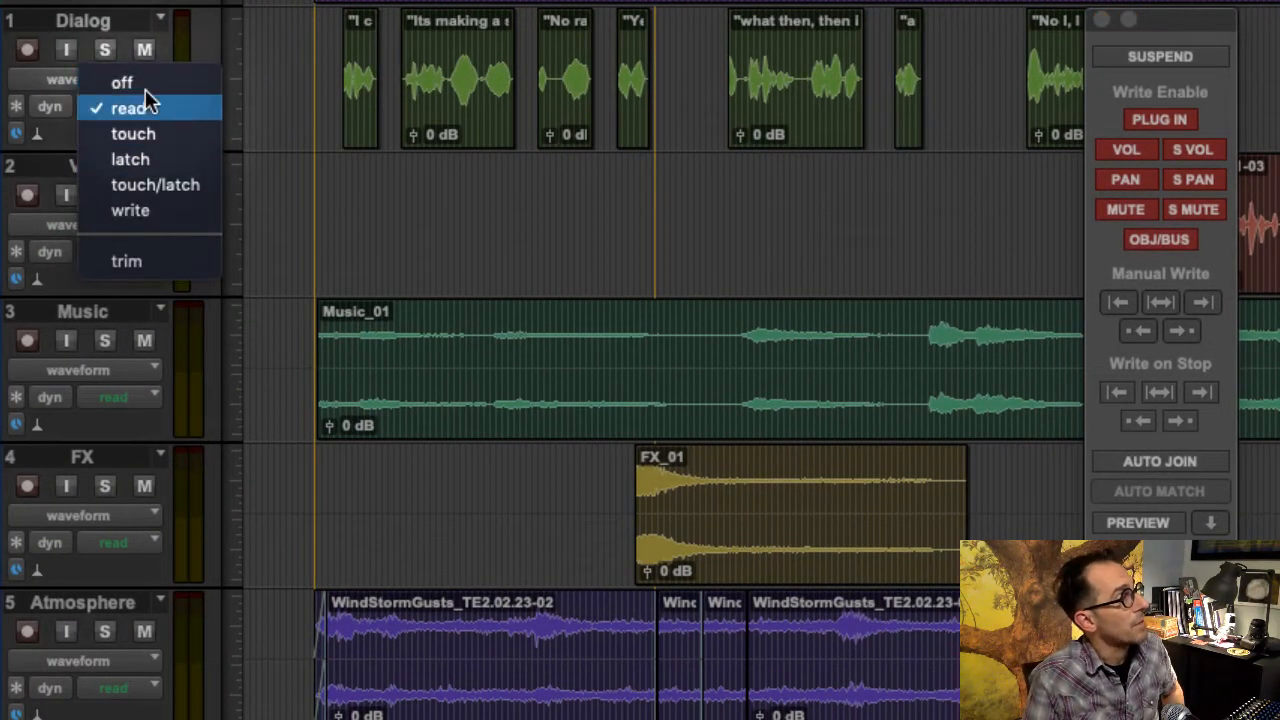
click(244, 32)
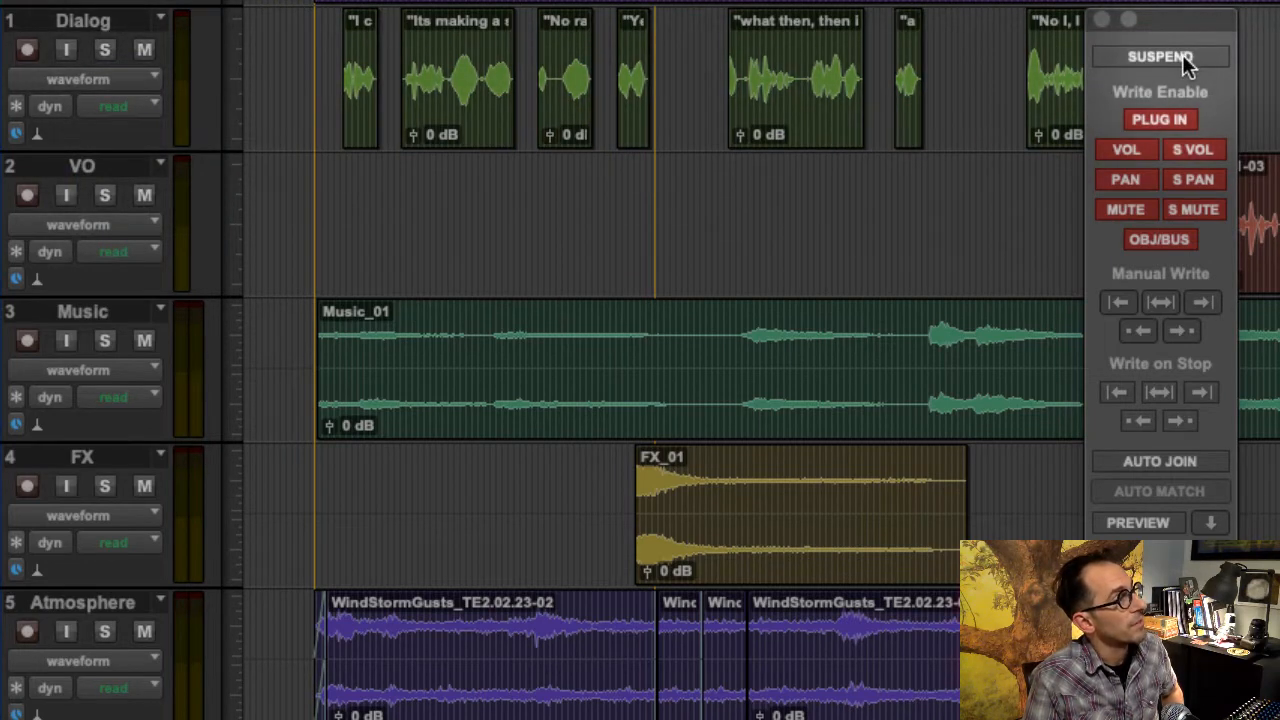
- Suspend automation, inspect the Dialog track's automation mode selector in that state, and turn the suspension off again
click(1186, 58)
click(110, 107)
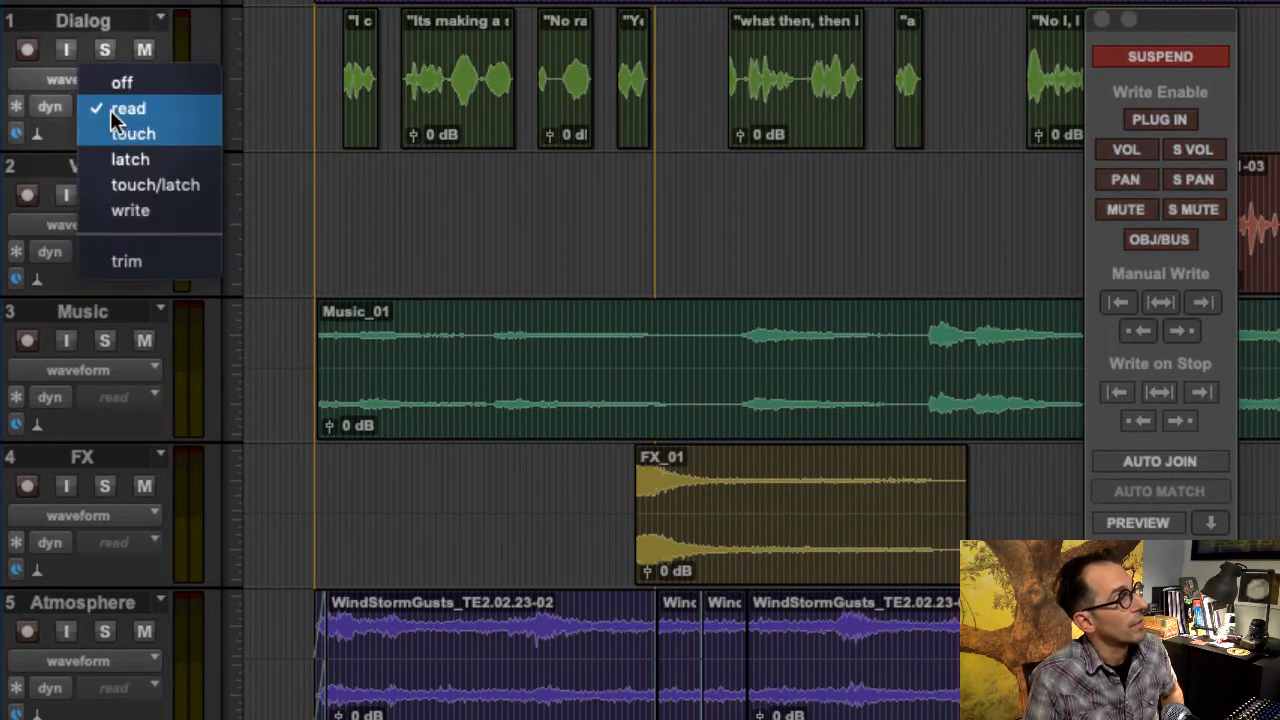
click(266, 135)
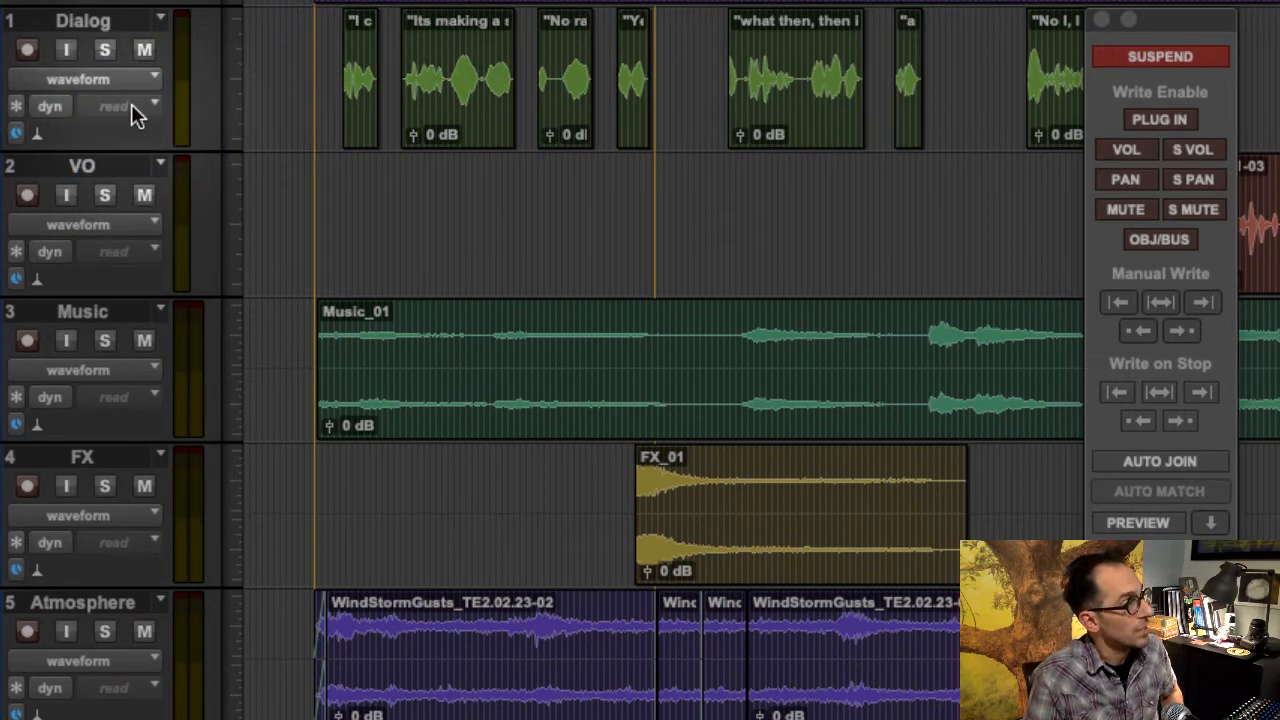
click(1160, 57)
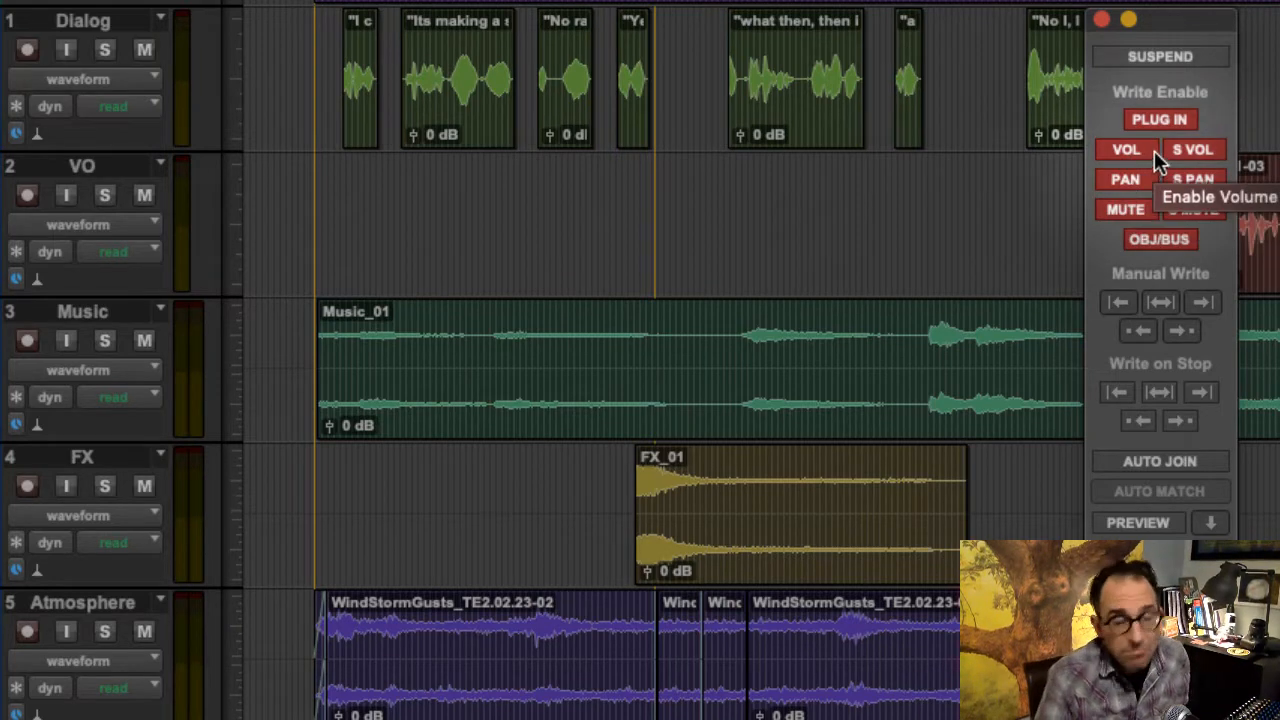
click(690, 0)
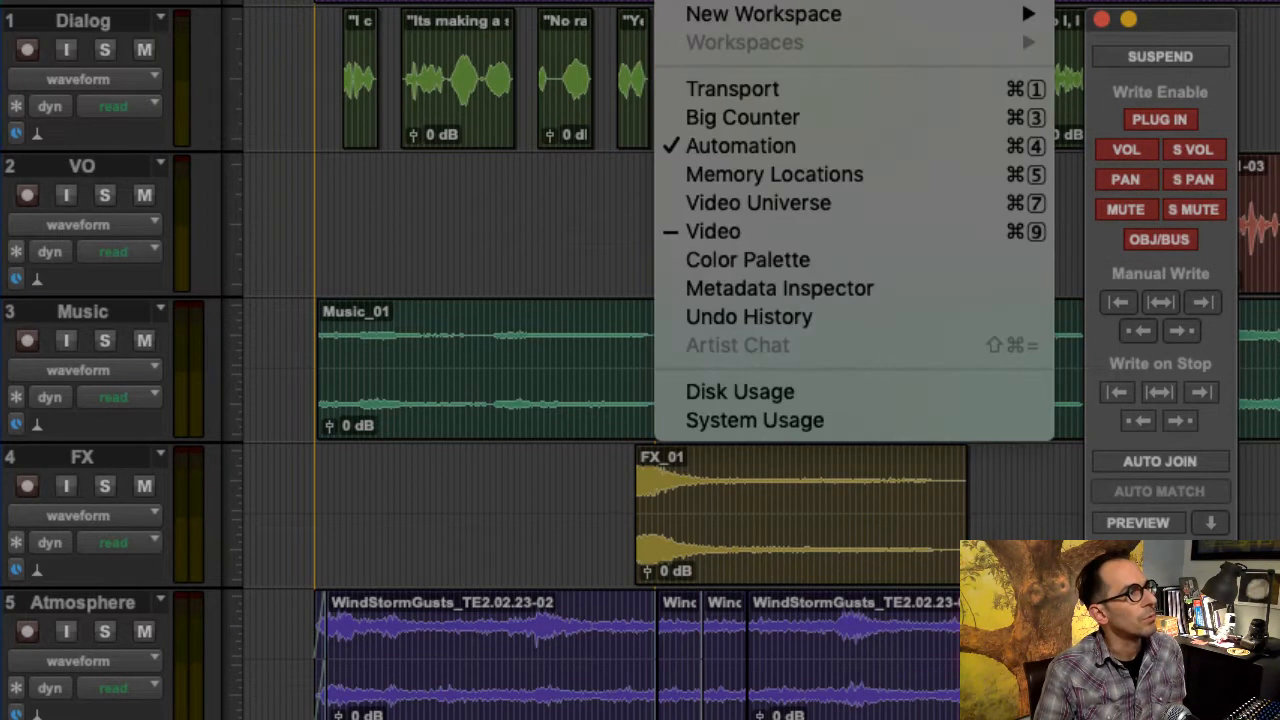
- Switch to the exercise guide and read the steps for setting the Music track to Touch automation mode
click(1192, 45)
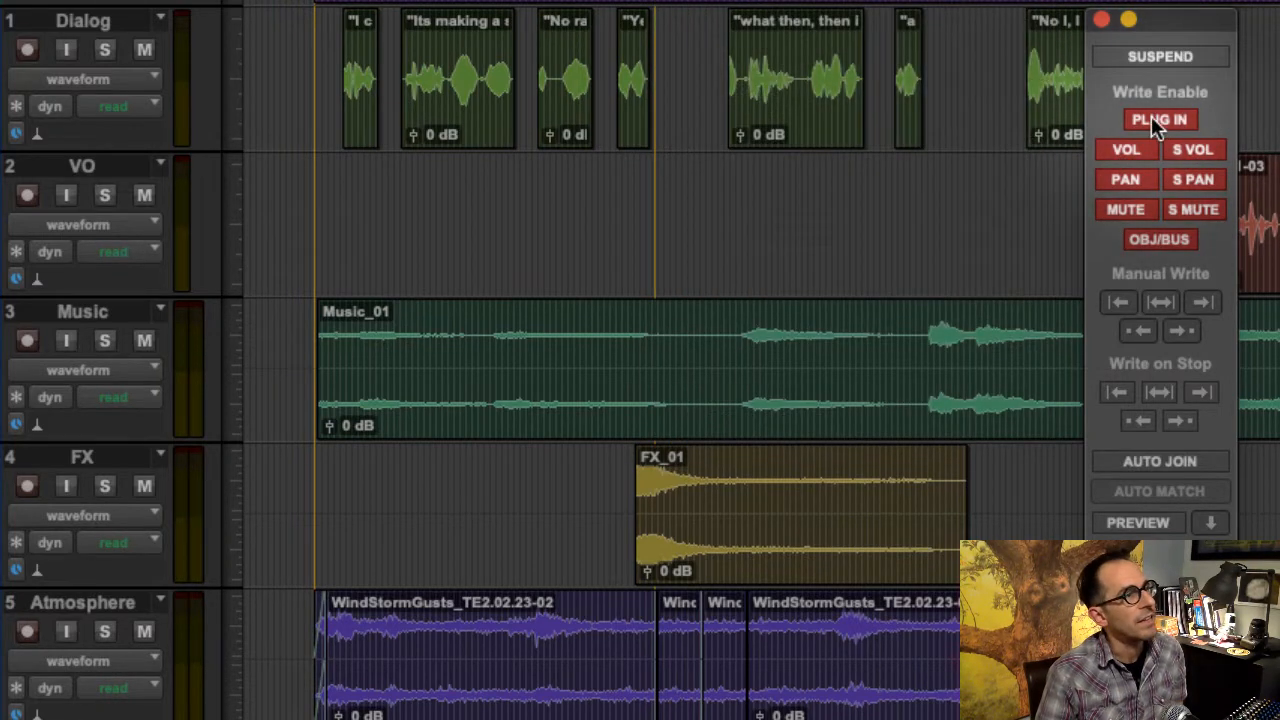
click(1157, 121)
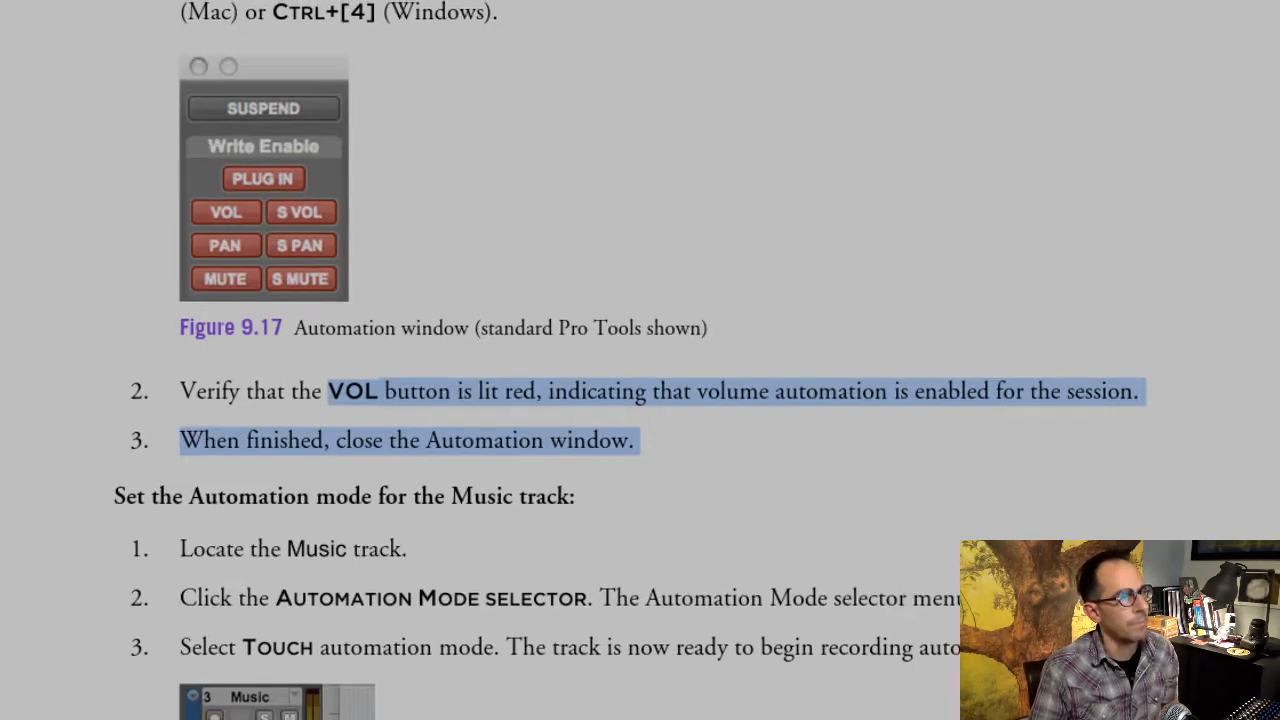
scroll(600, 551, down, 5)
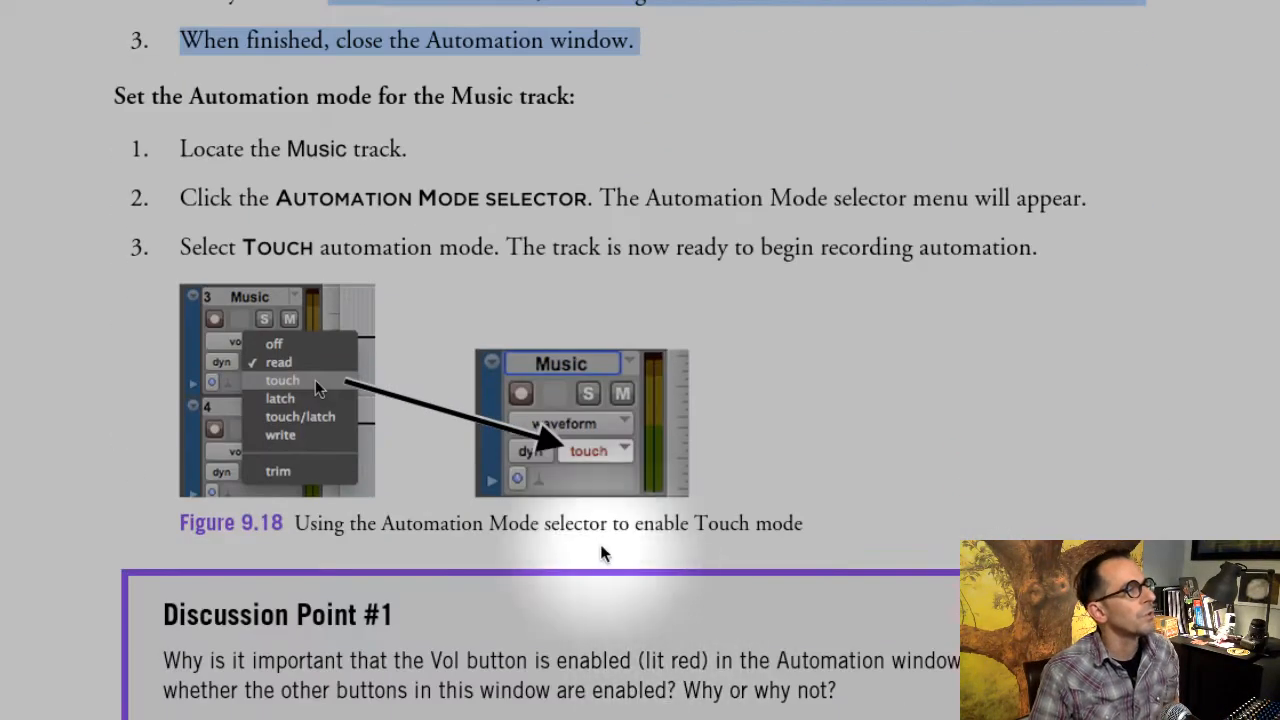
click(691, 256)
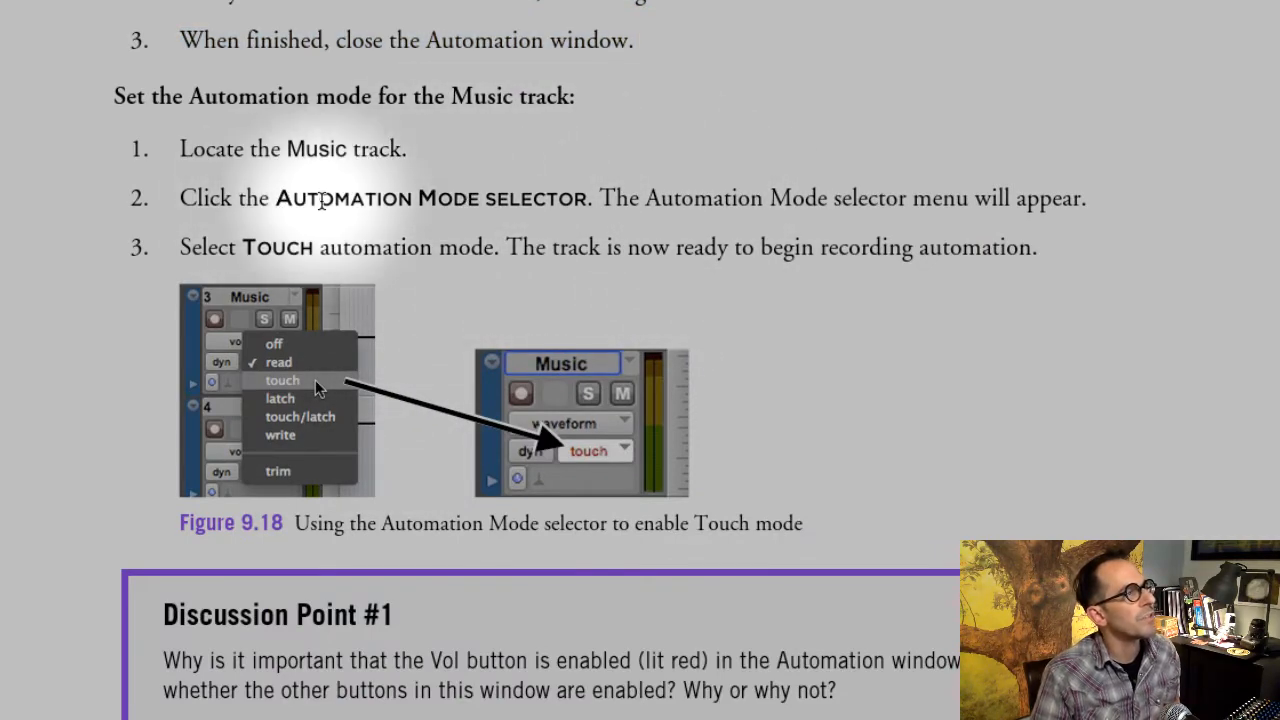
scroll(293, 162, down, 1)
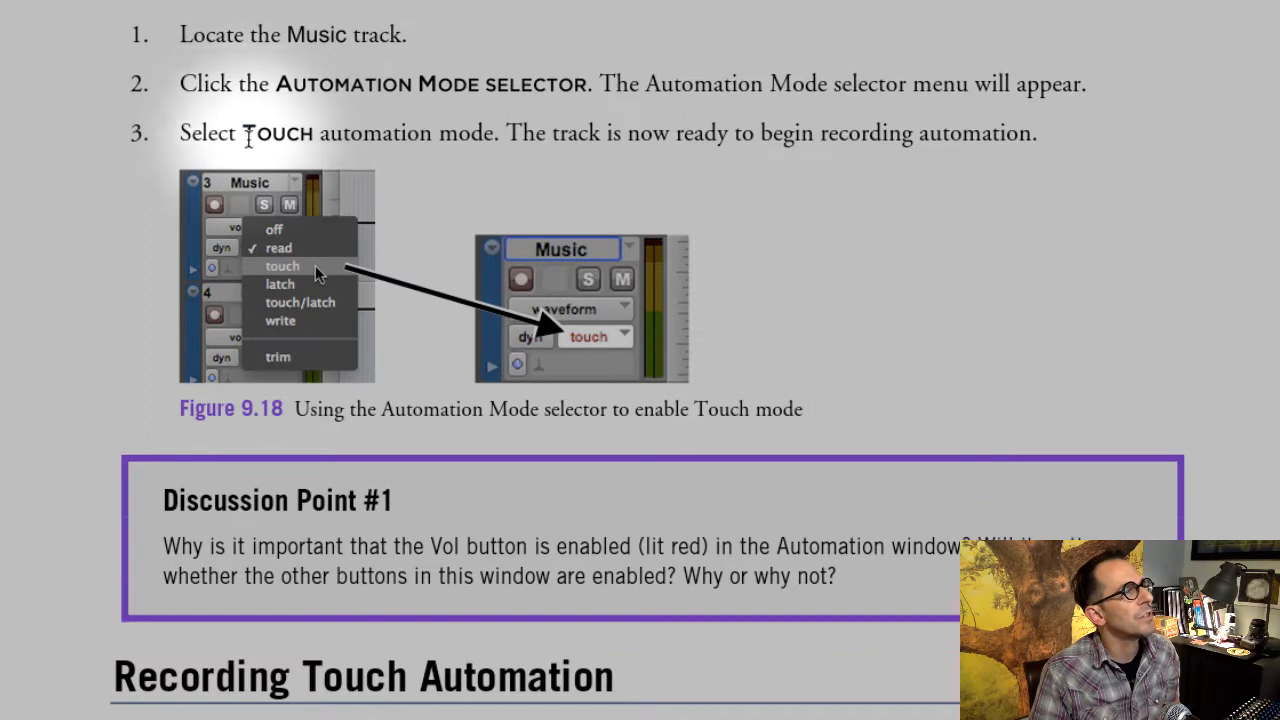
drag(243, 133, 336, 138)
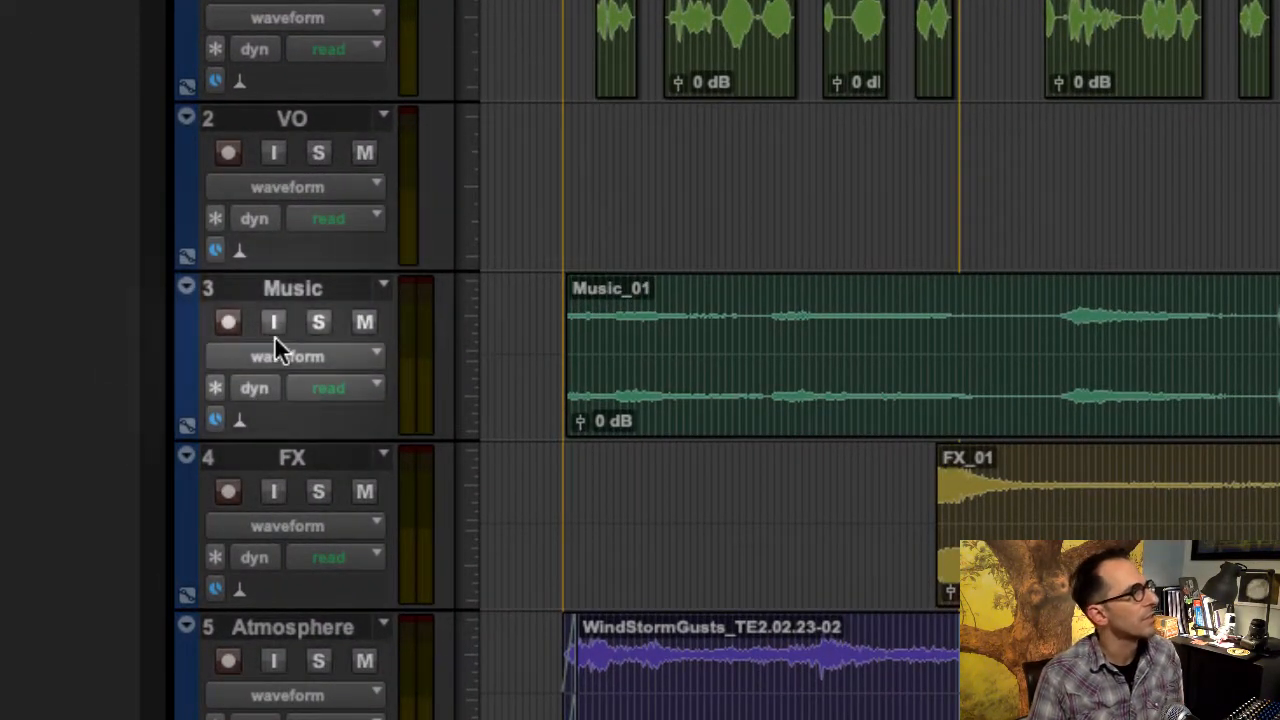
- Set the Music track's automation mode to write, change its track view to volume and start playback
click(342, 389)
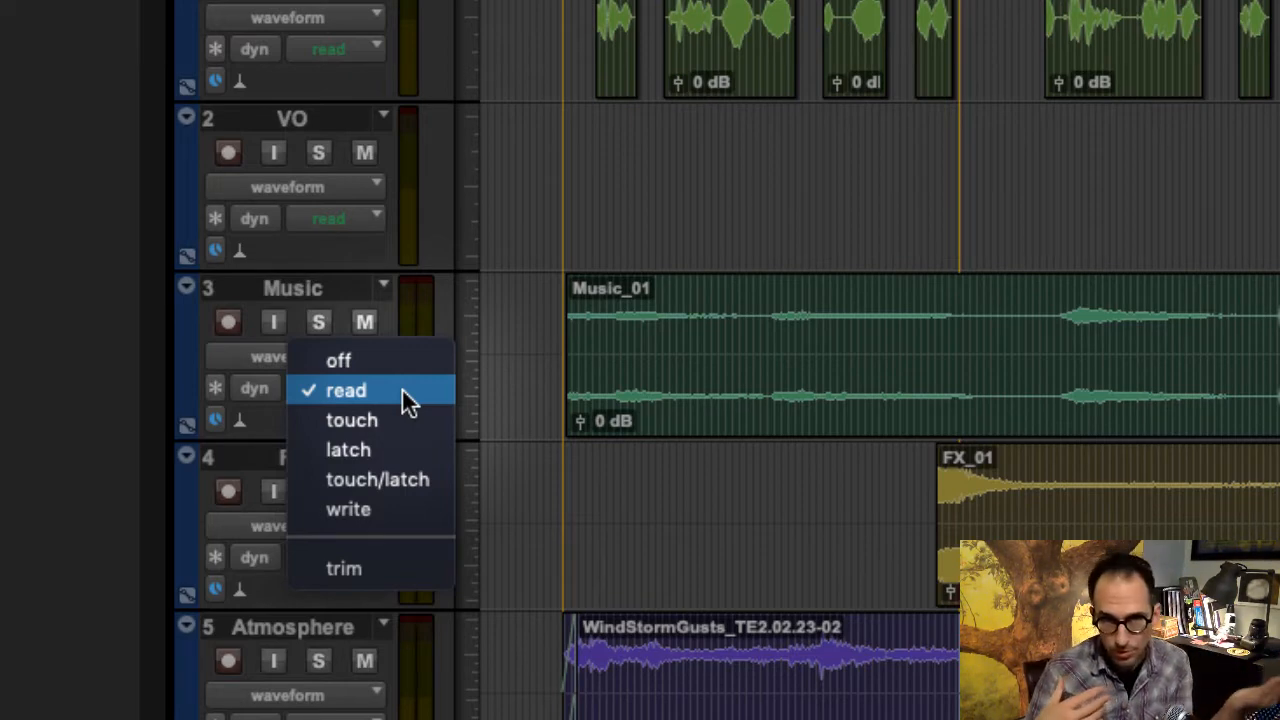
click(398, 512)
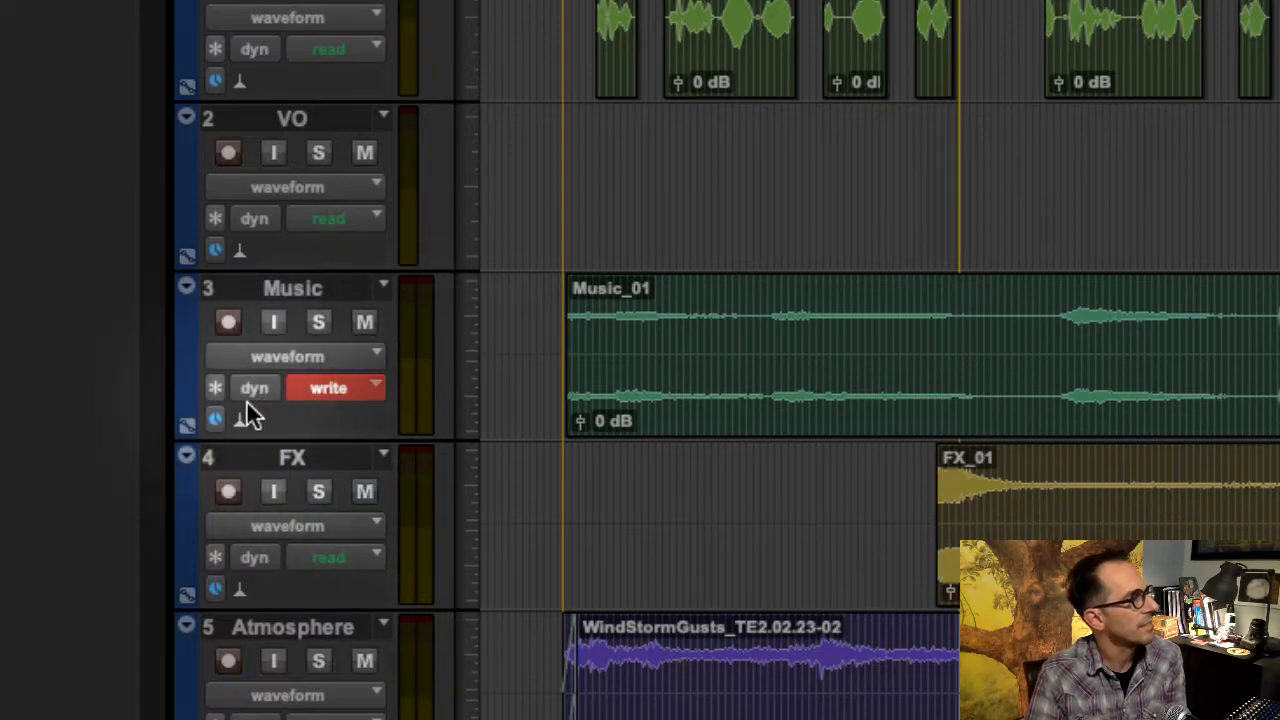
click(327, 358)
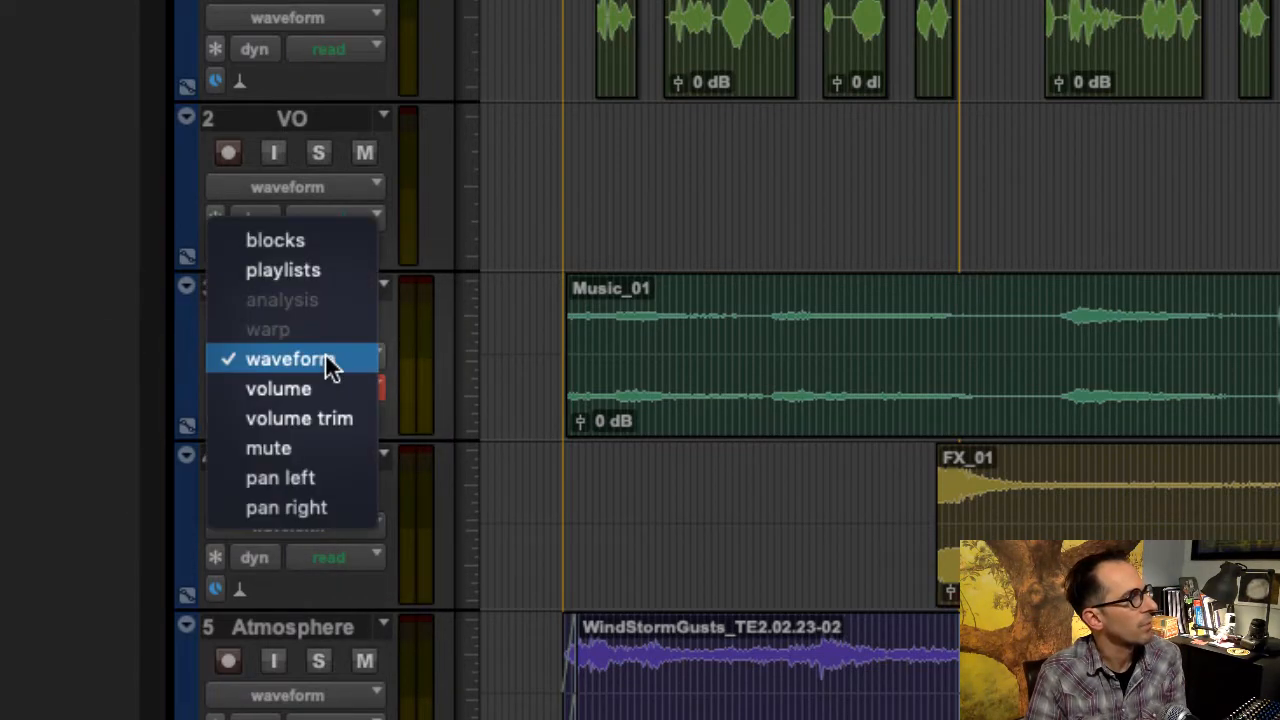
click(333, 389)
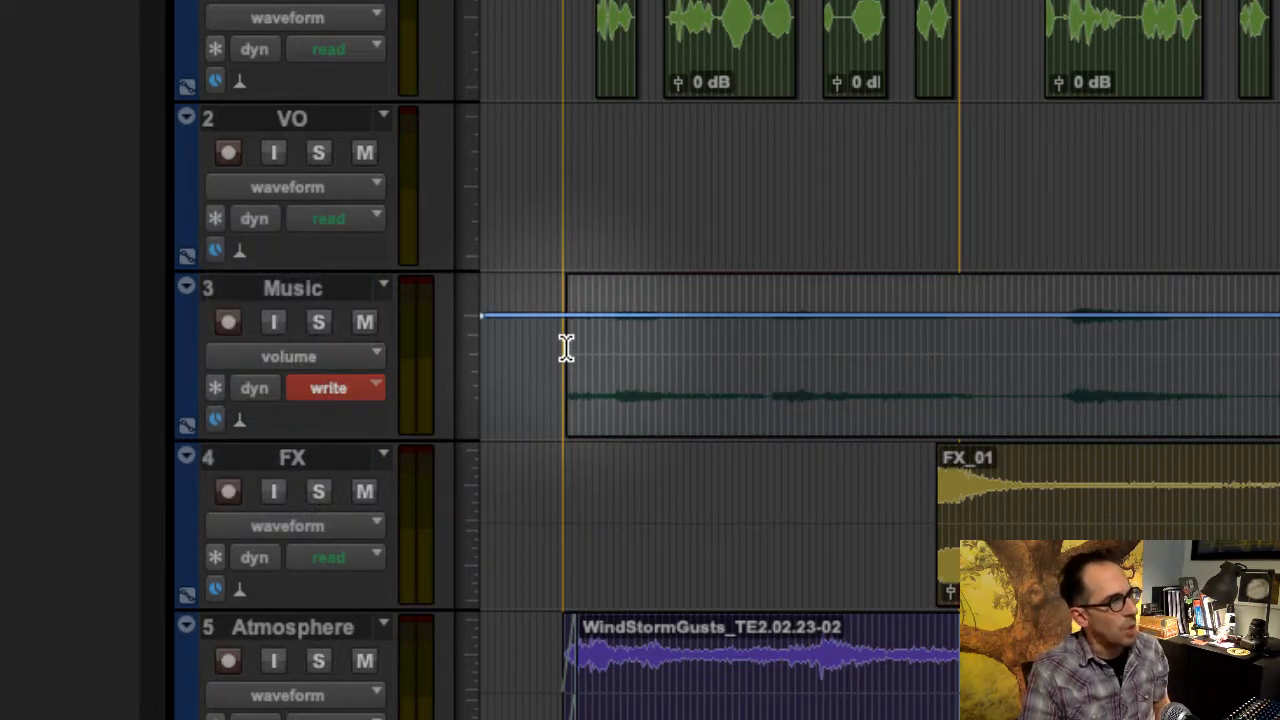
key(space)
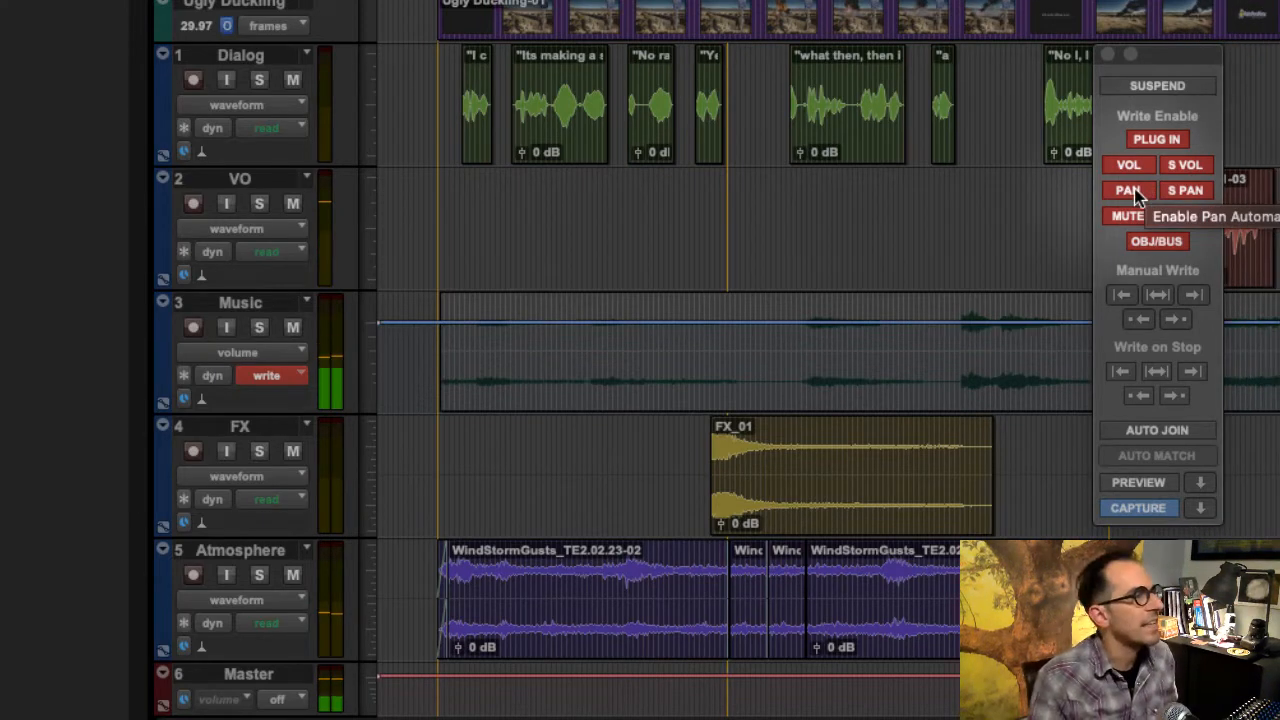
- Set the Music track's automation mode to touch and play the session from just before the music clip
click(1279, 289)
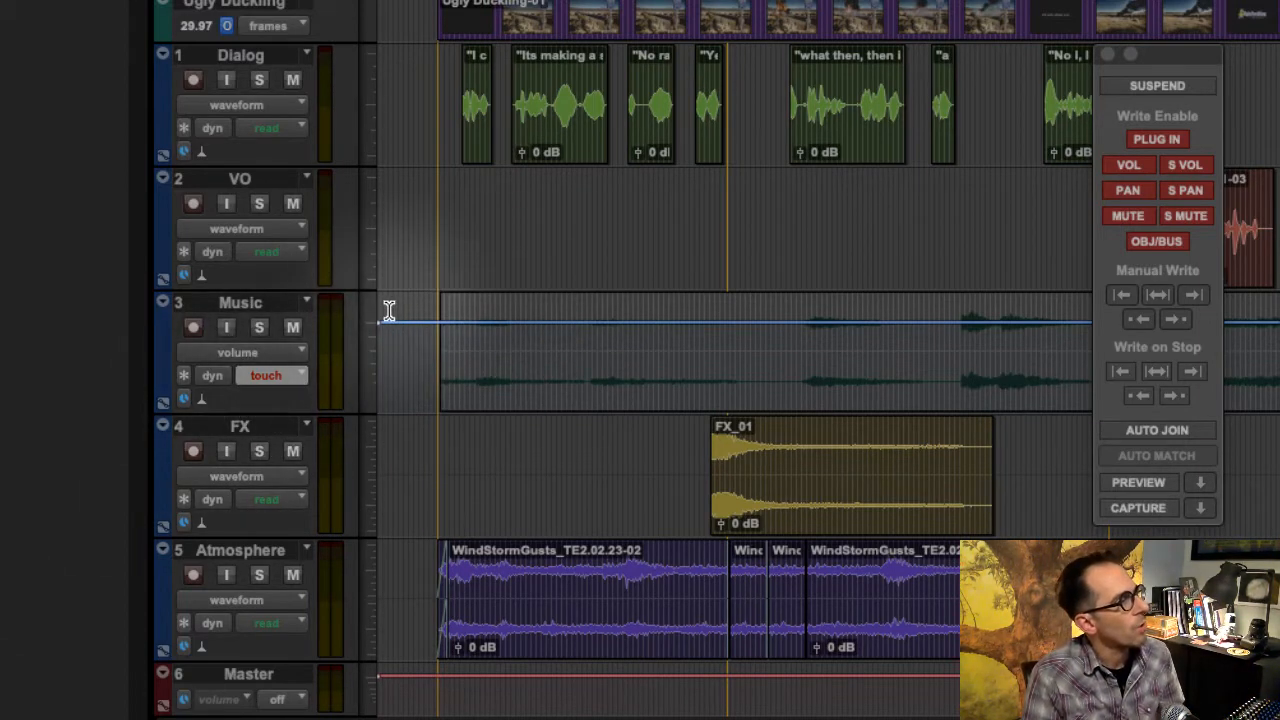
drag(428, 329, 773, 250)
click(370, 416)
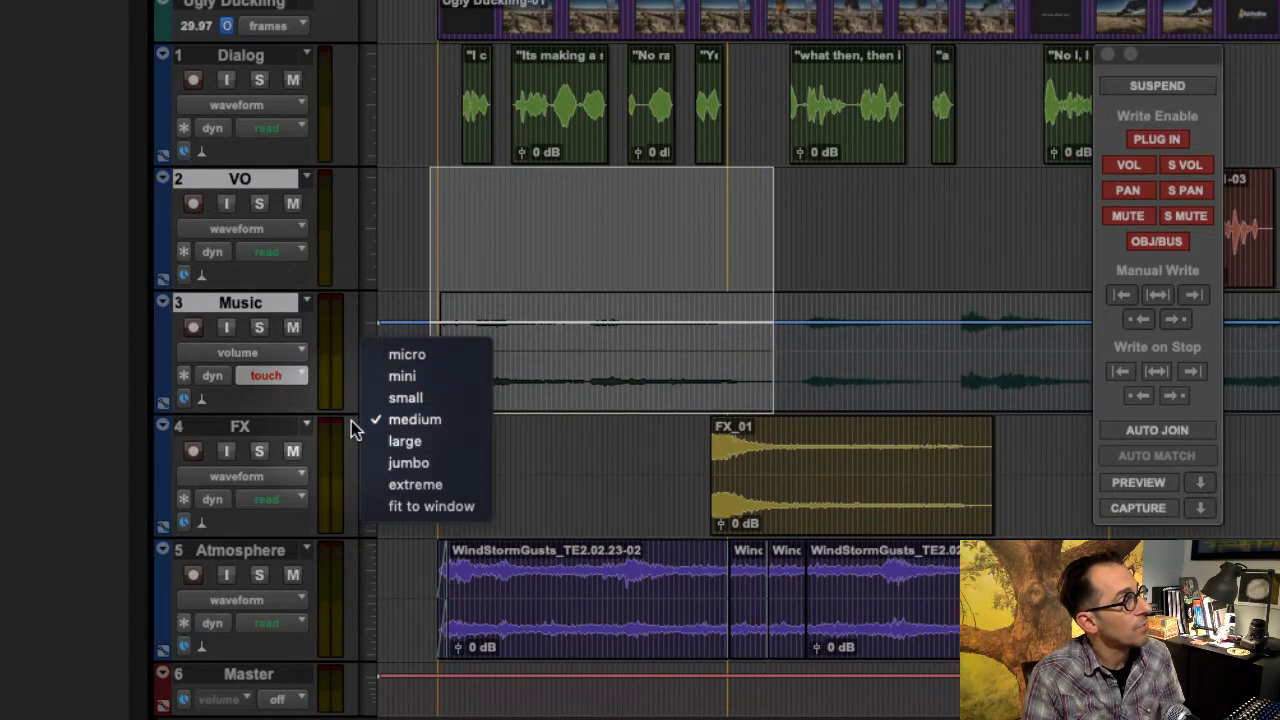
click(636, 460)
click(510, 466)
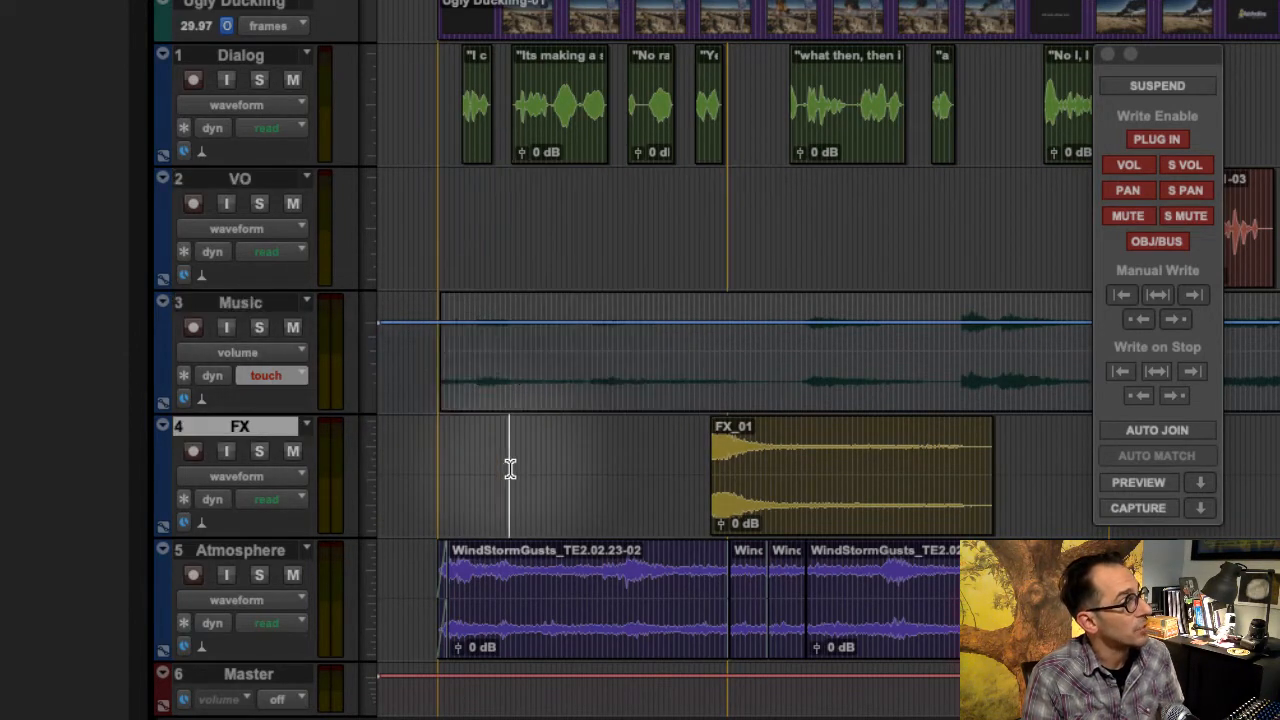
click(284, 377)
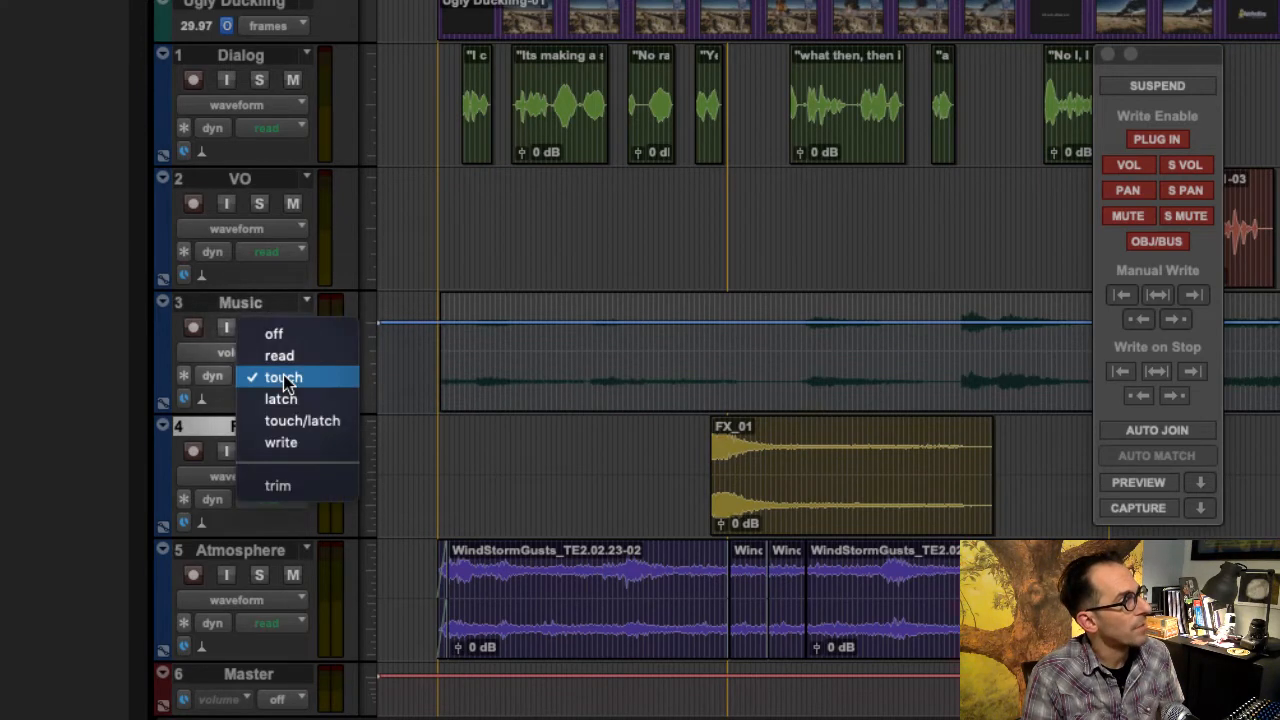
click(285, 380)
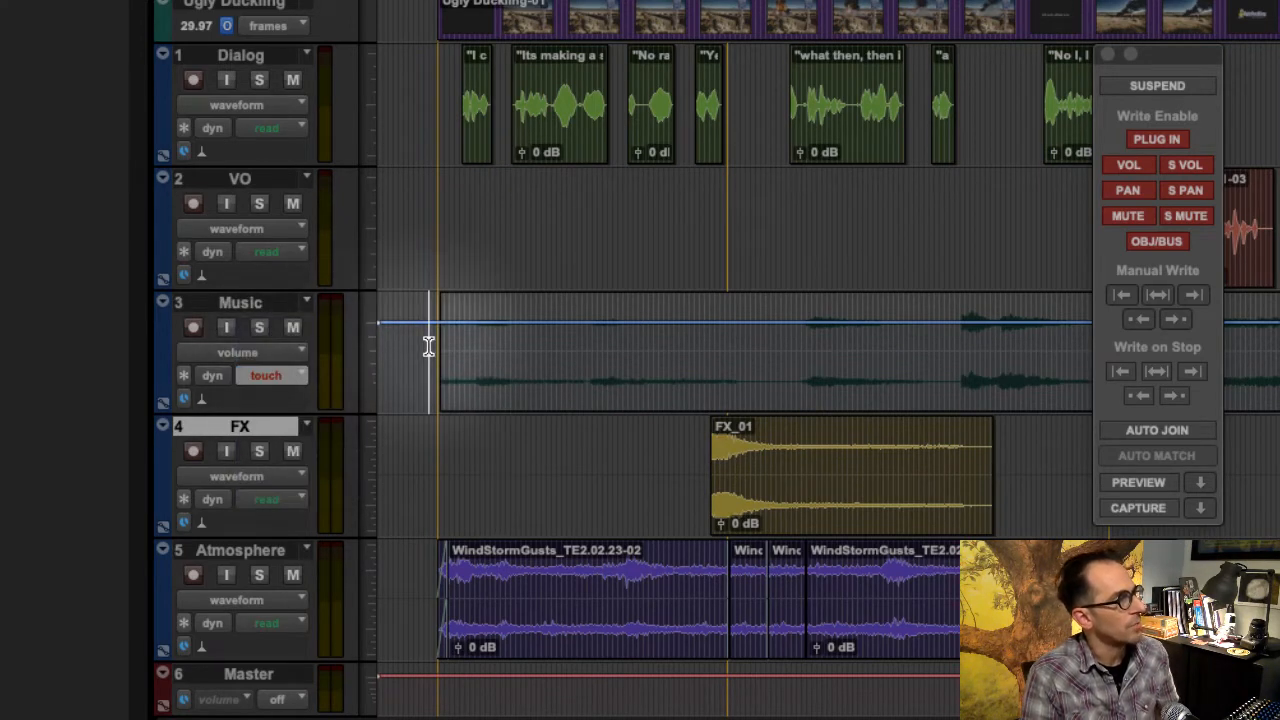
click(428, 346)
key(space)
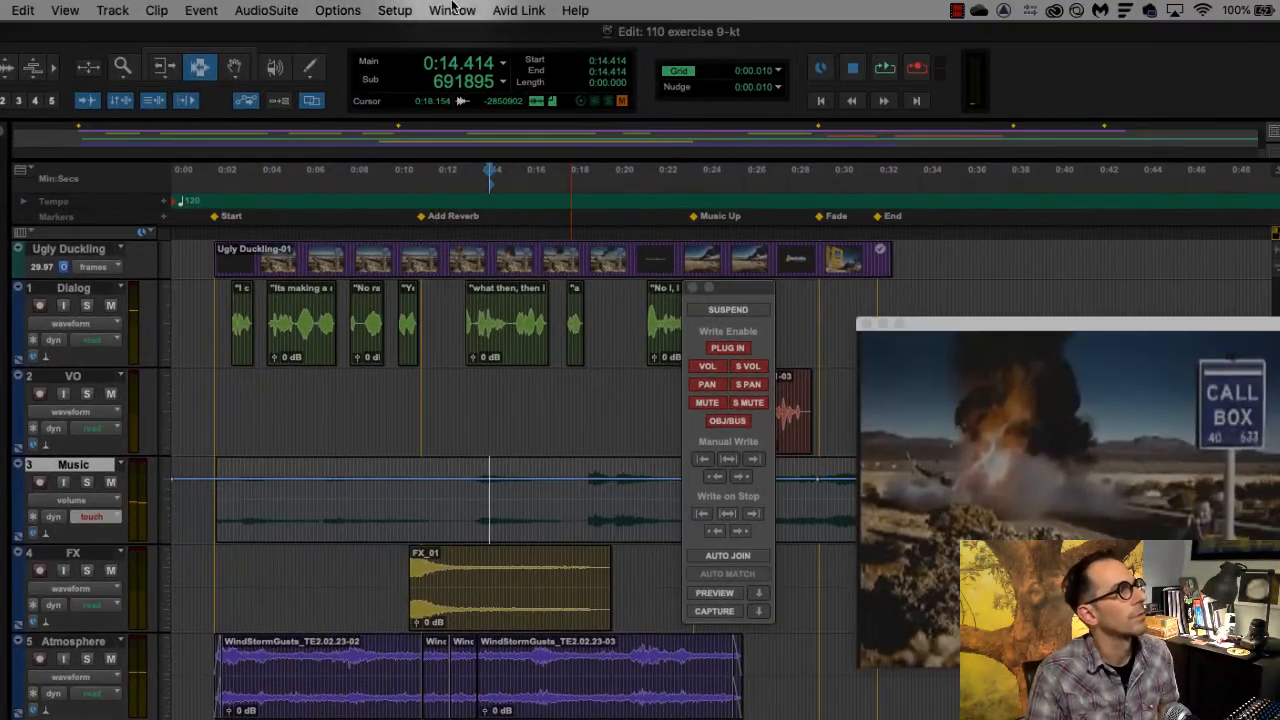
- Show the Mix window beside the Edit window with the faders in view, and close the Video and Automation windows
click(452, 10)
click(497, 113)
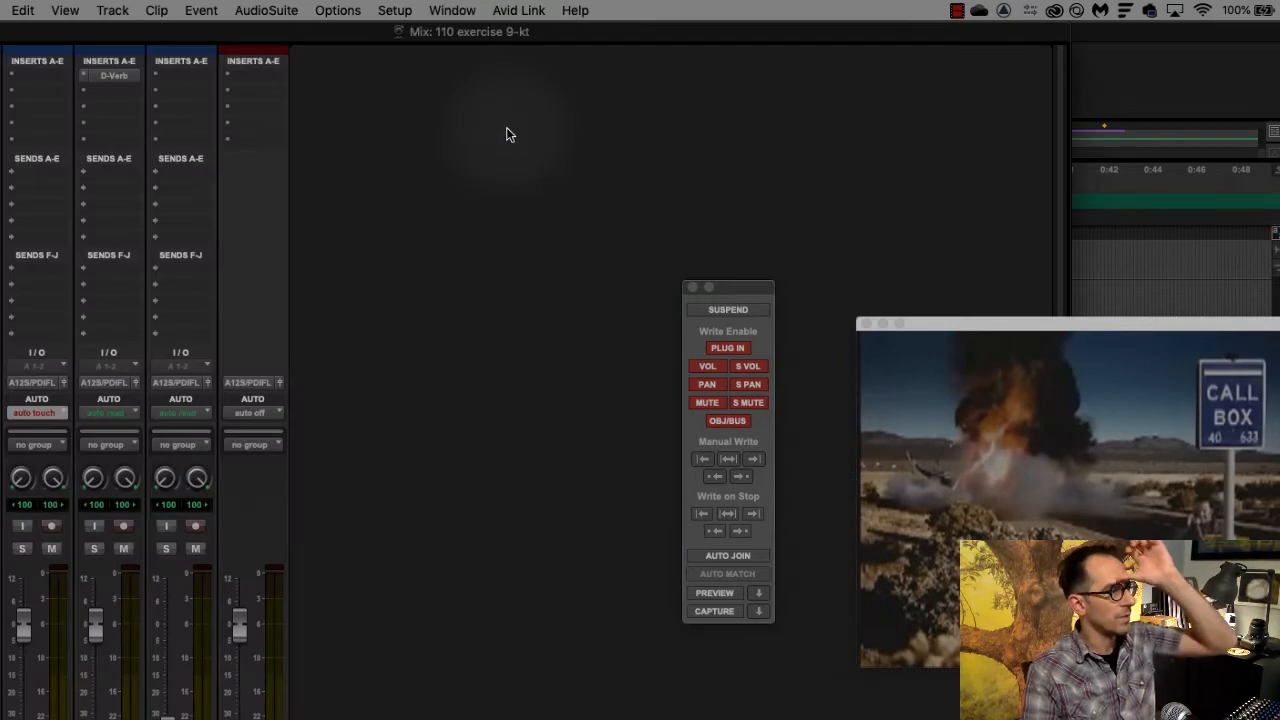
drag(357, 35, 1125, 43)
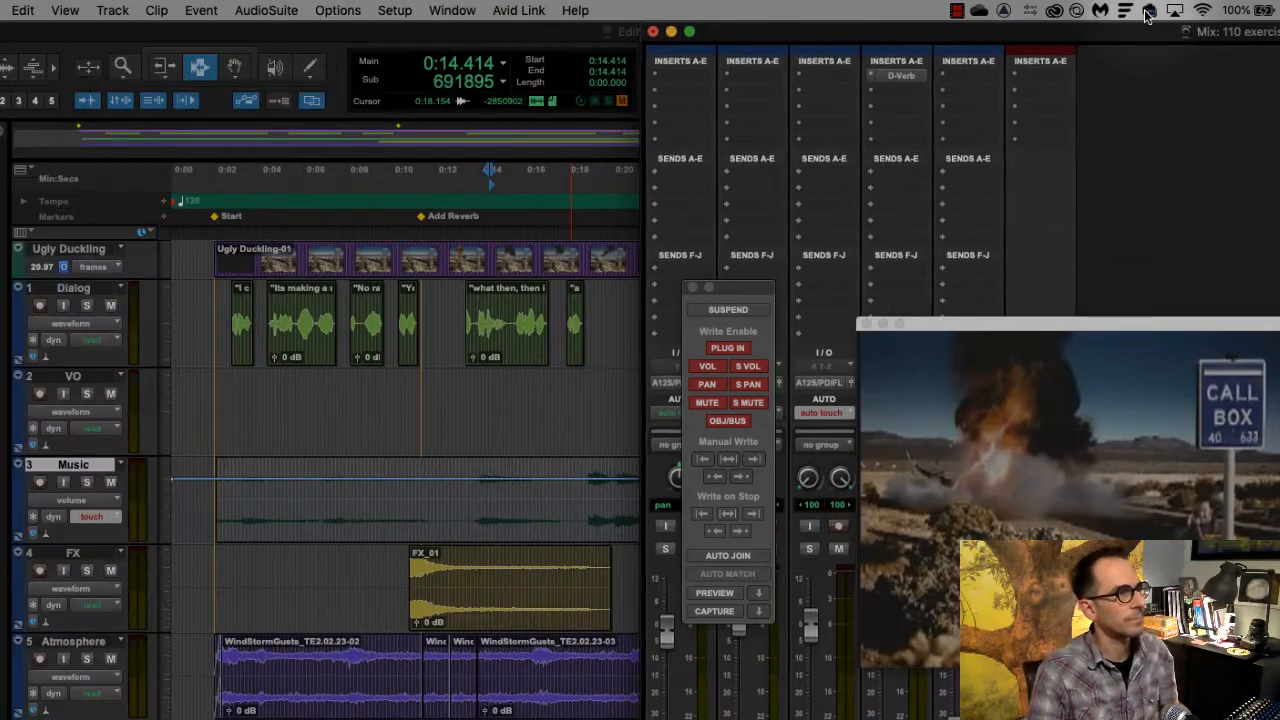
click(866, 324)
click(692, 287)
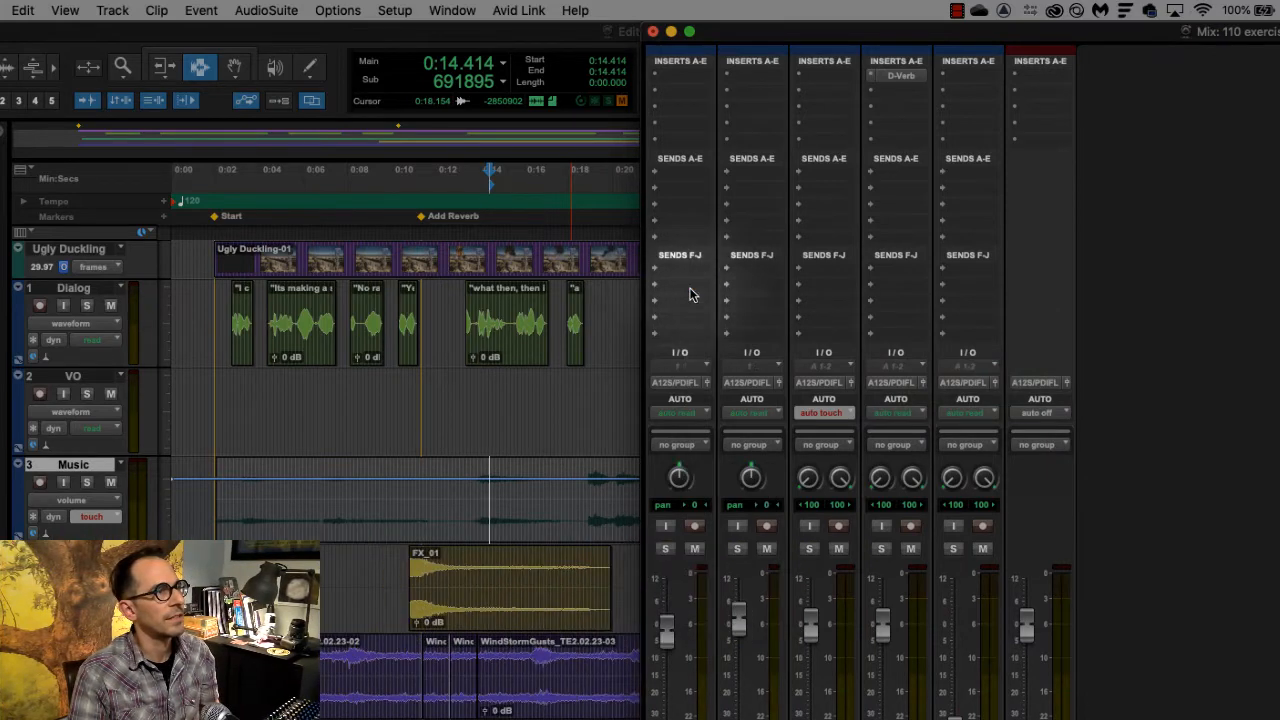
drag(760, 31, 896, 31)
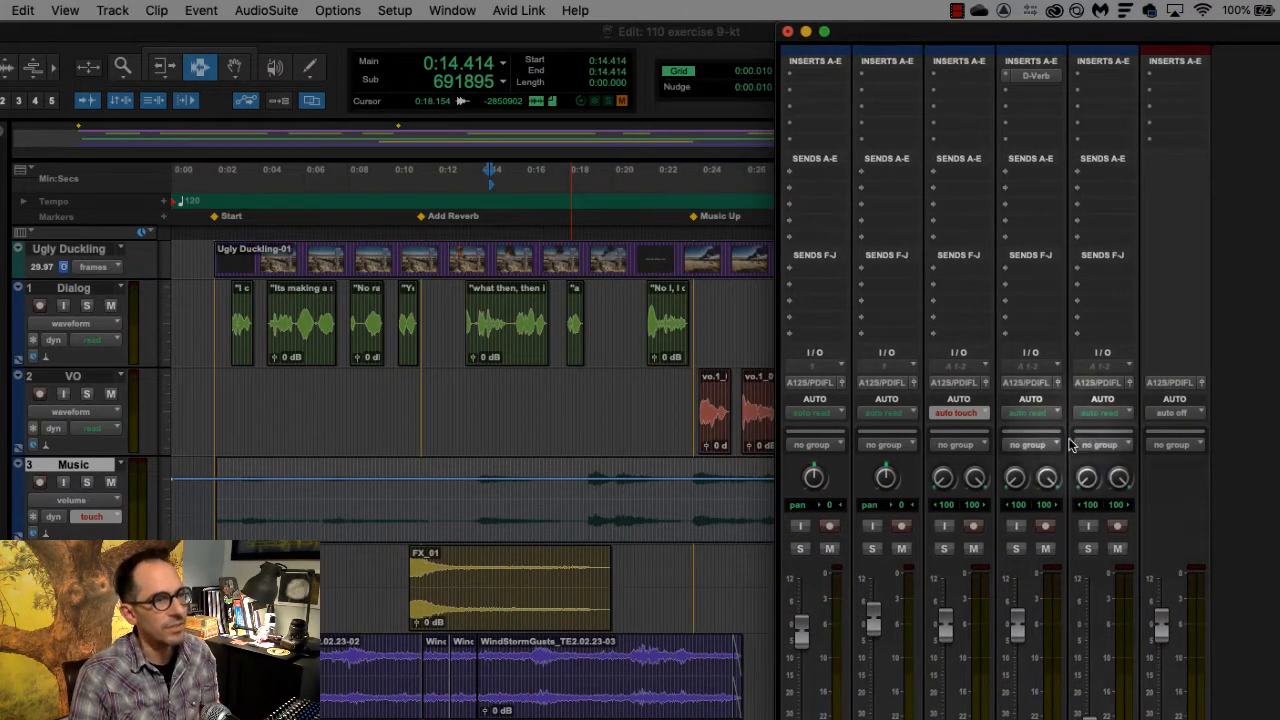
scroll(1166, 206, down, 3)
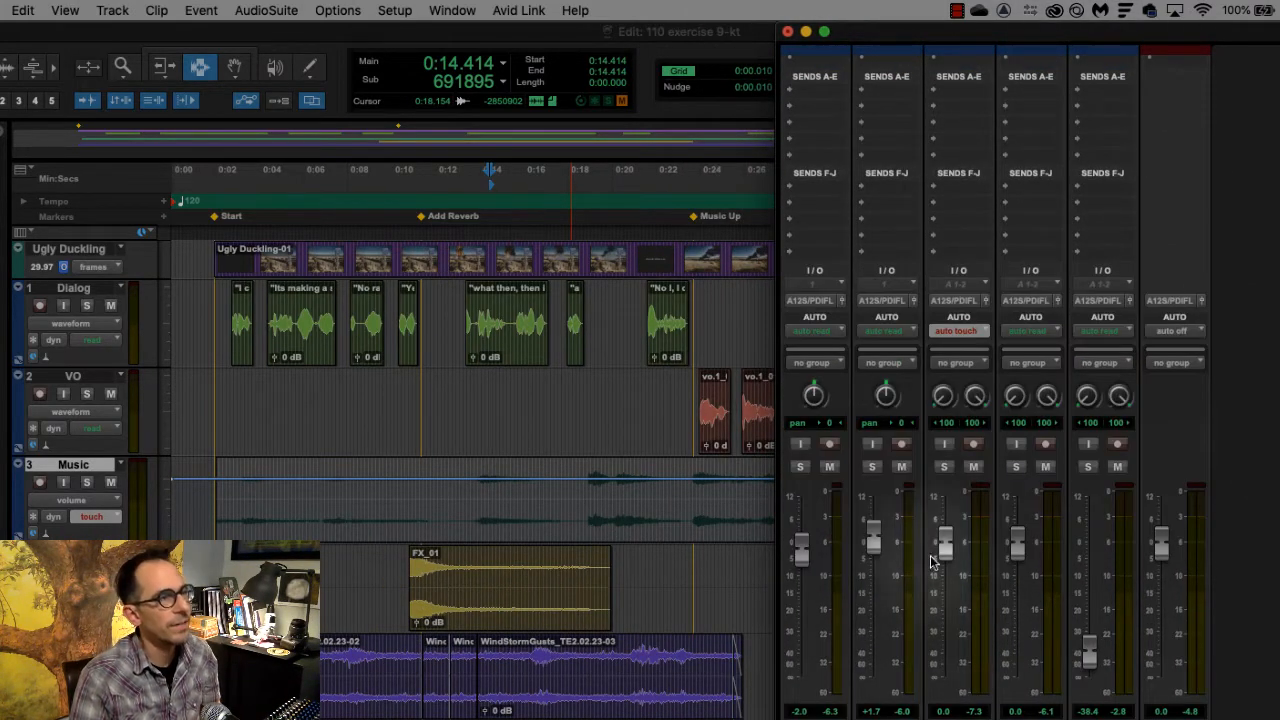
- Select about the first 12.6 seconds of the Music track and record a volume dip with its fader during playback
drag(208, 497, 487, 500)
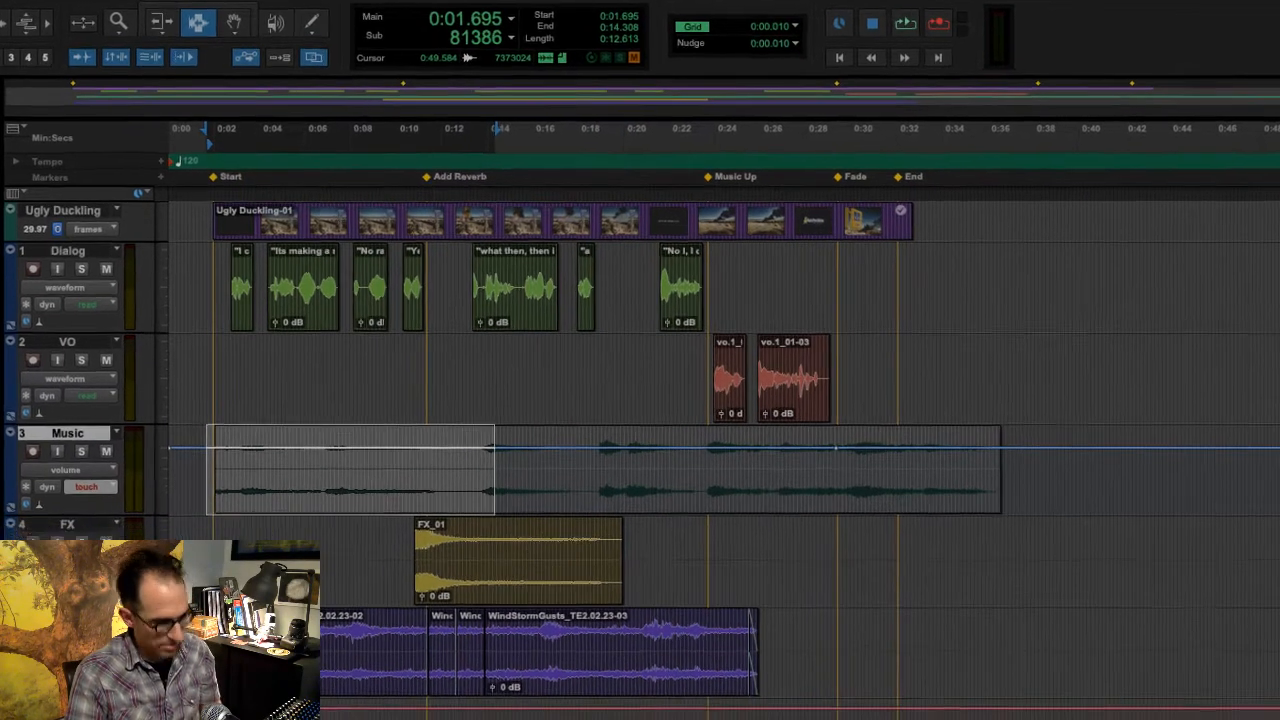
key(super+equal)
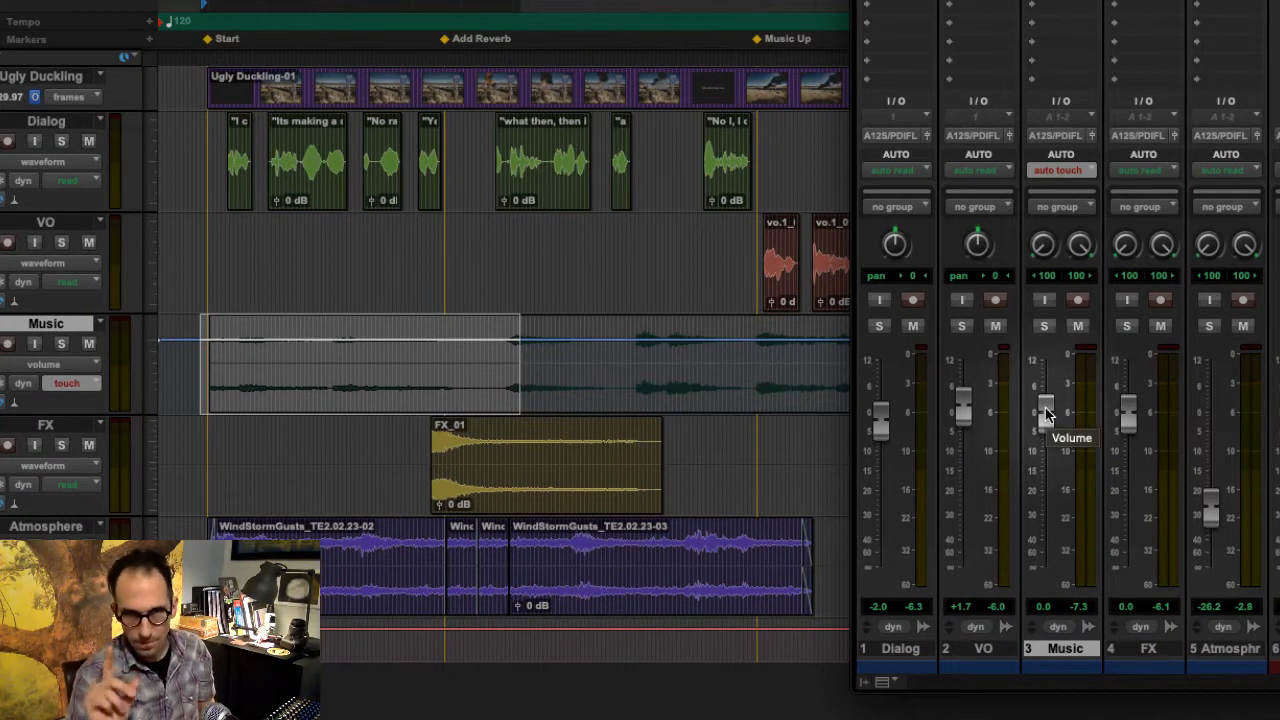
key(space)
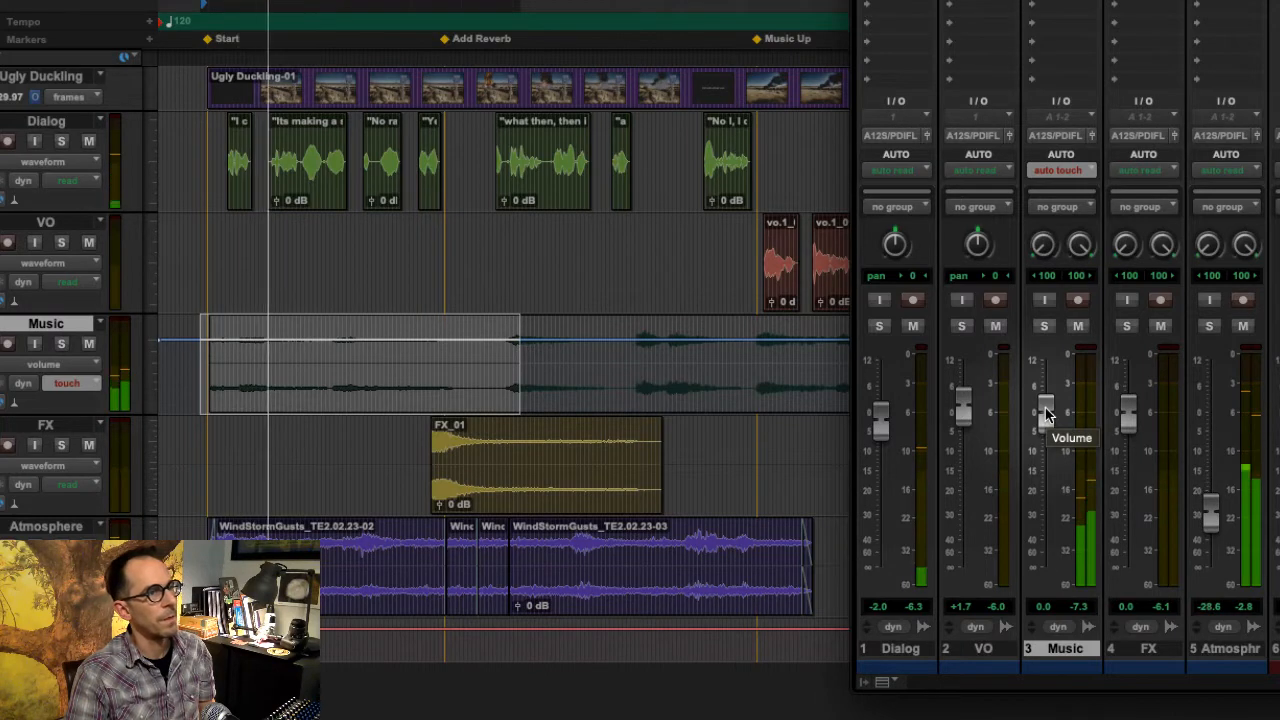
drag(1045, 415, 1045, 524)
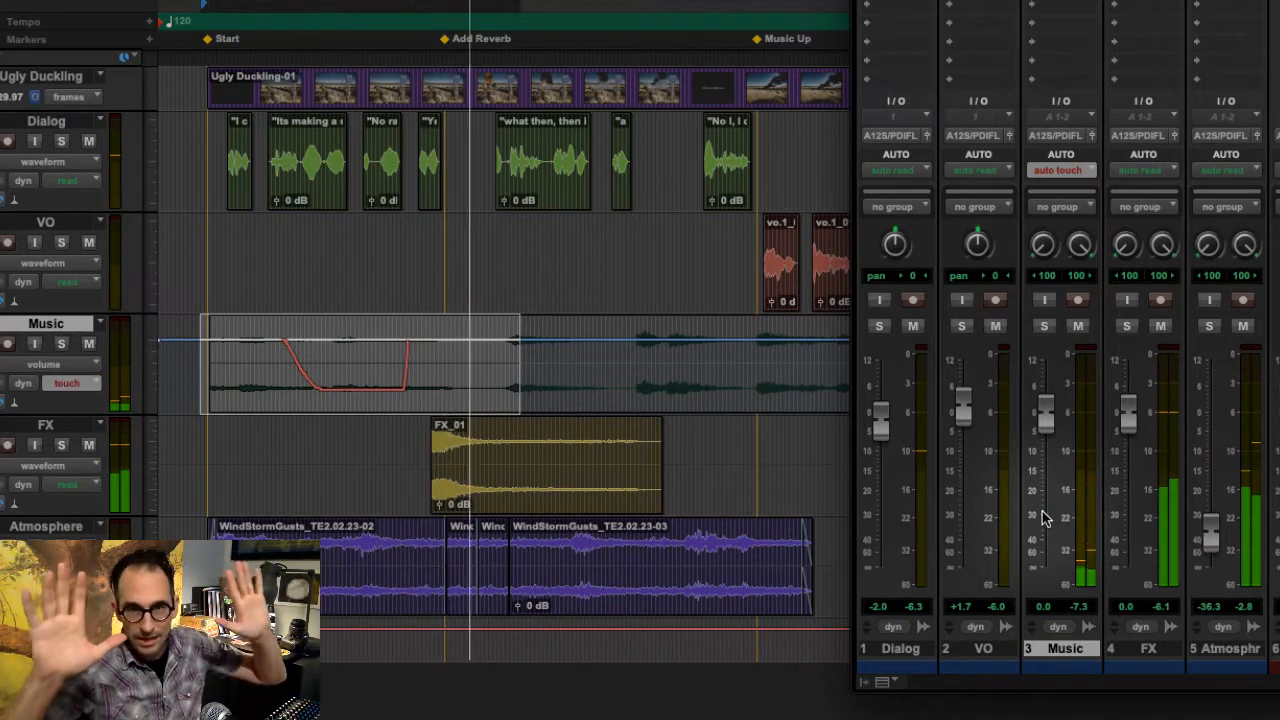
key(space)
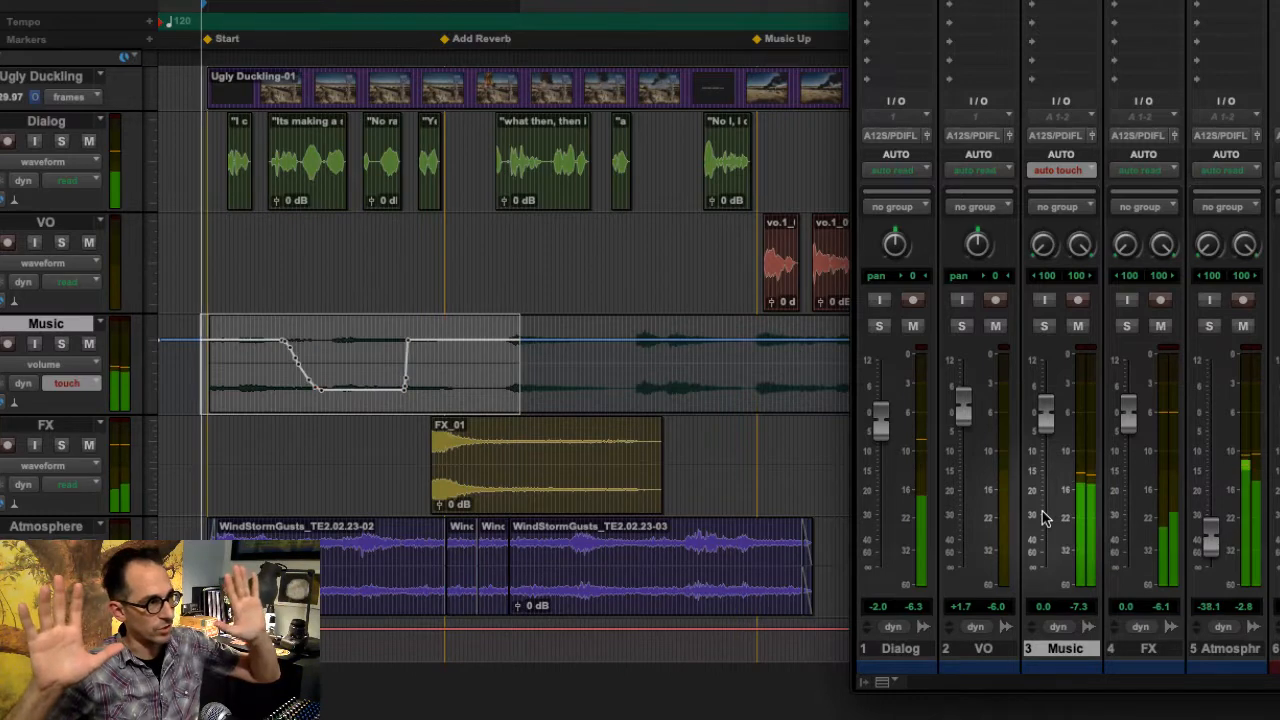
key(space)
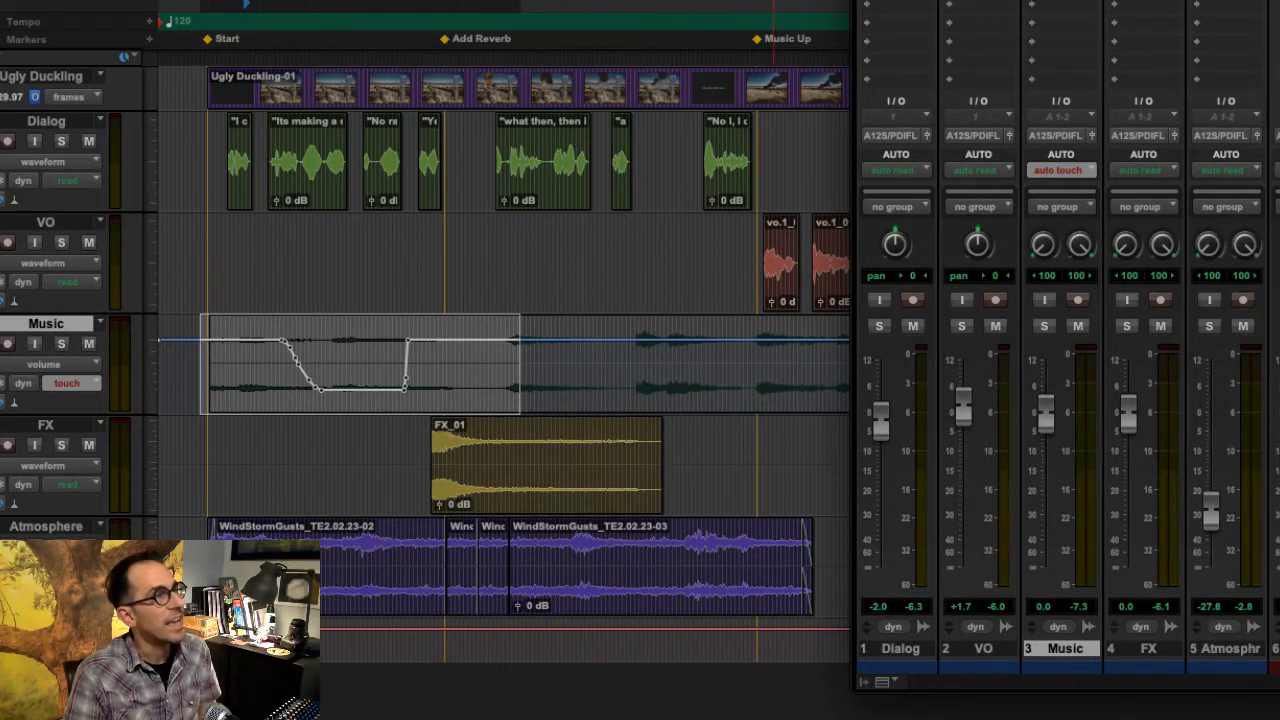
- Show the Automation window again
click(490, 0)
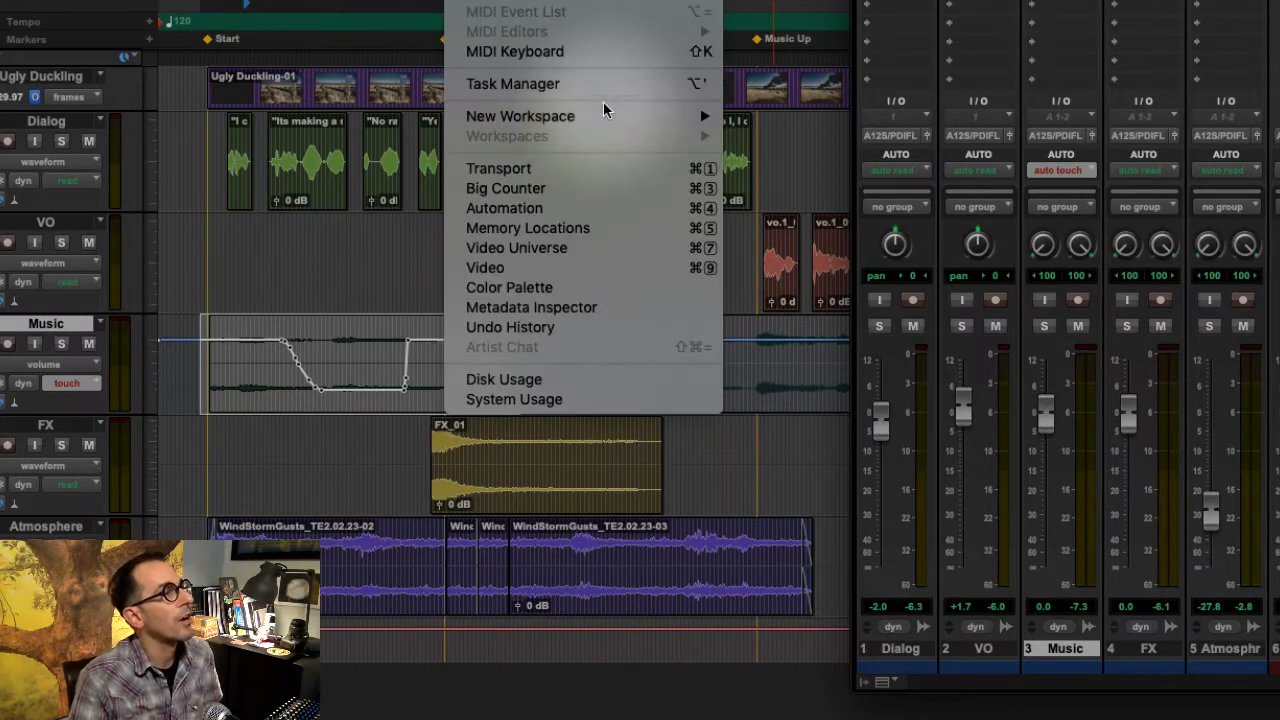
click(624, 209)
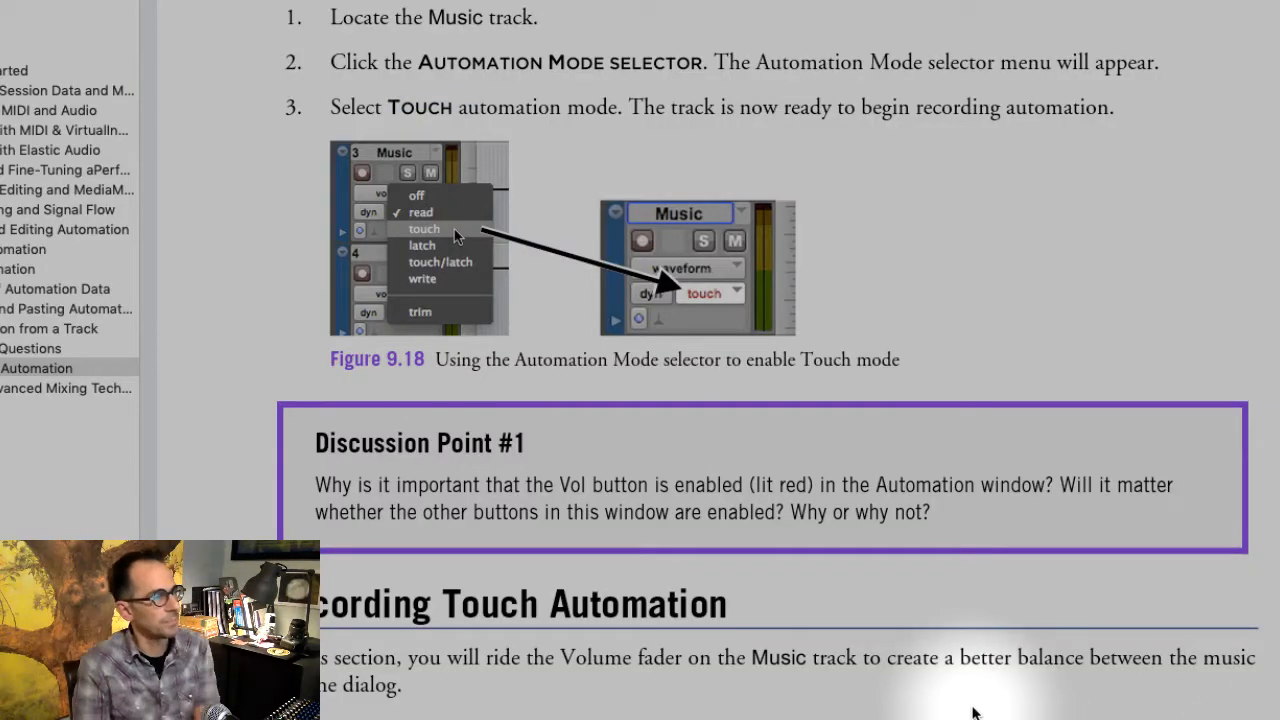
- Read Discussion Point #1 and the Recording Touch Automation section in the exercise guide
scroll(873, 506, down, 2)
scroll(875, 507, down, 3)
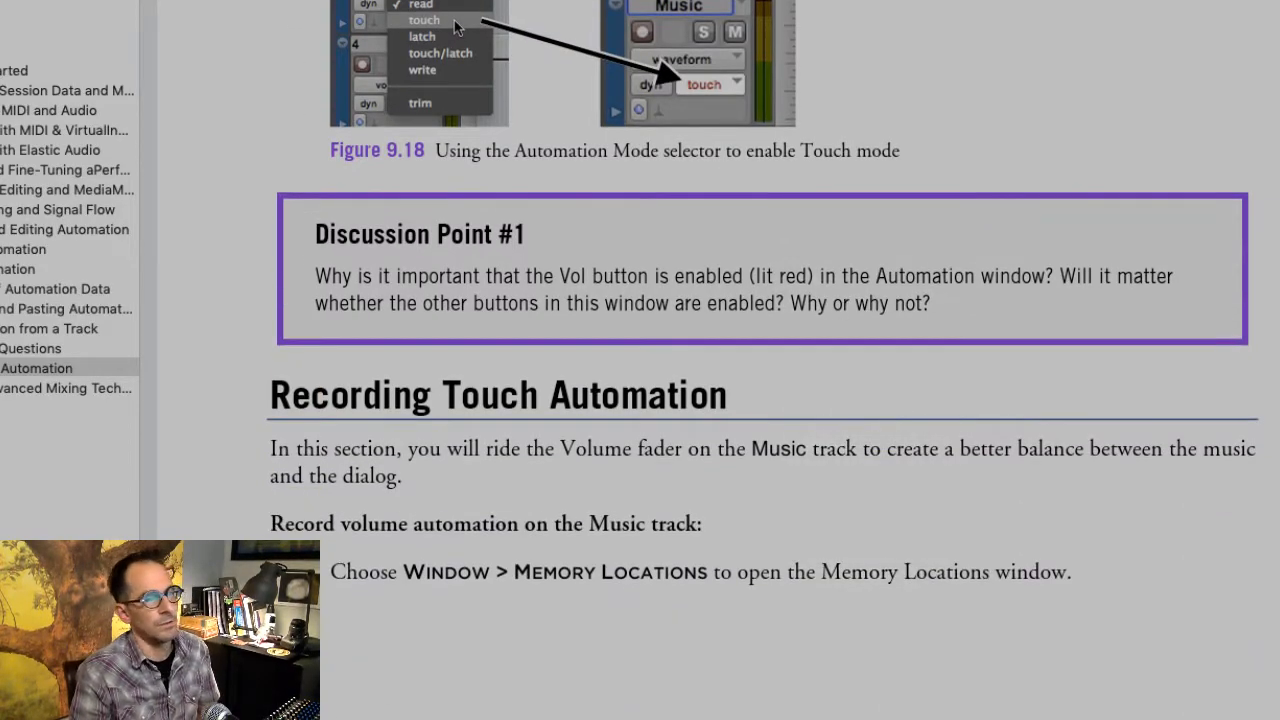
scroll(877, 509, down, 8)
scroll(760, 360, up, 8)
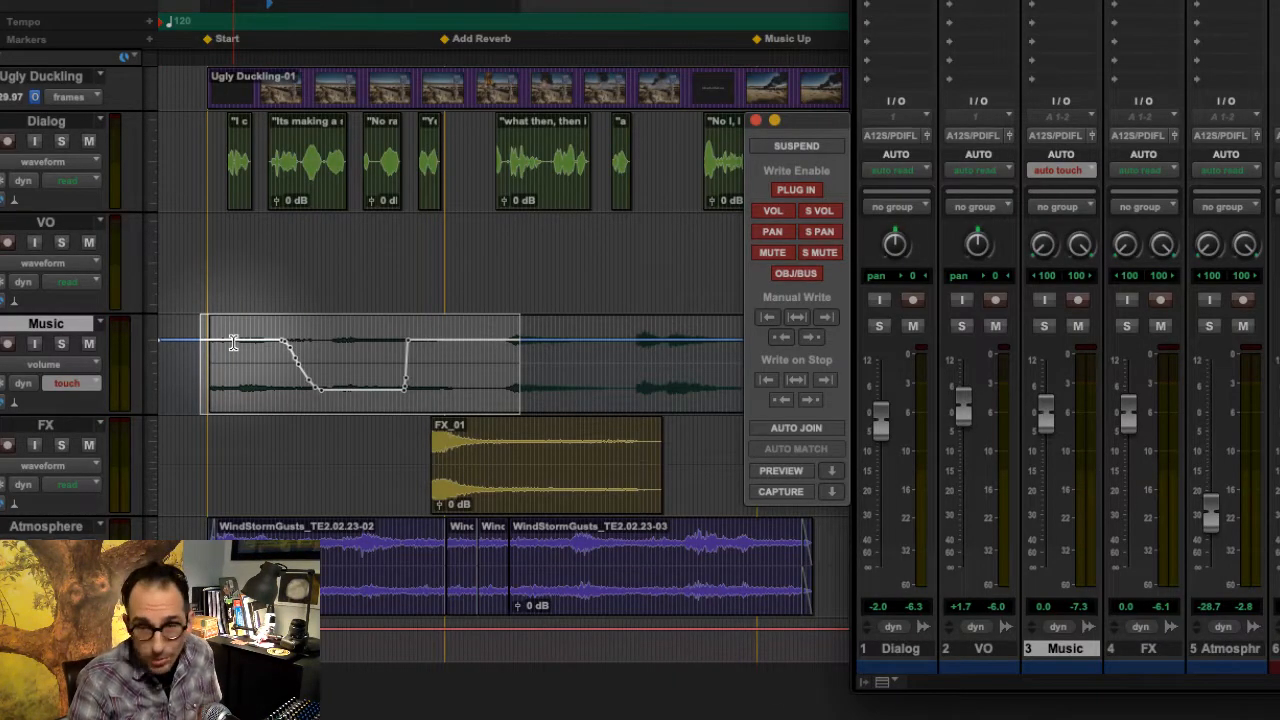
- Delete the recorded volume dip from the beginning of the Music track's volume automation
drag(228, 343, 483, 348)
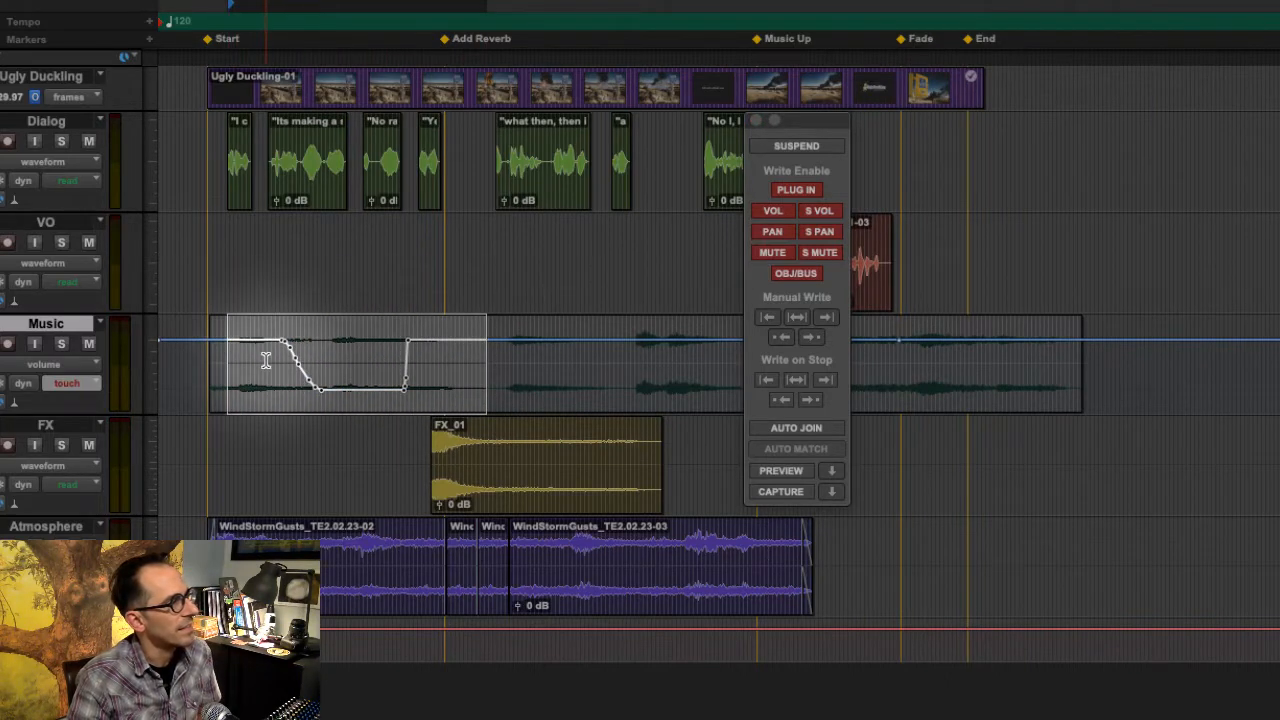
drag(230, 345, 480, 343)
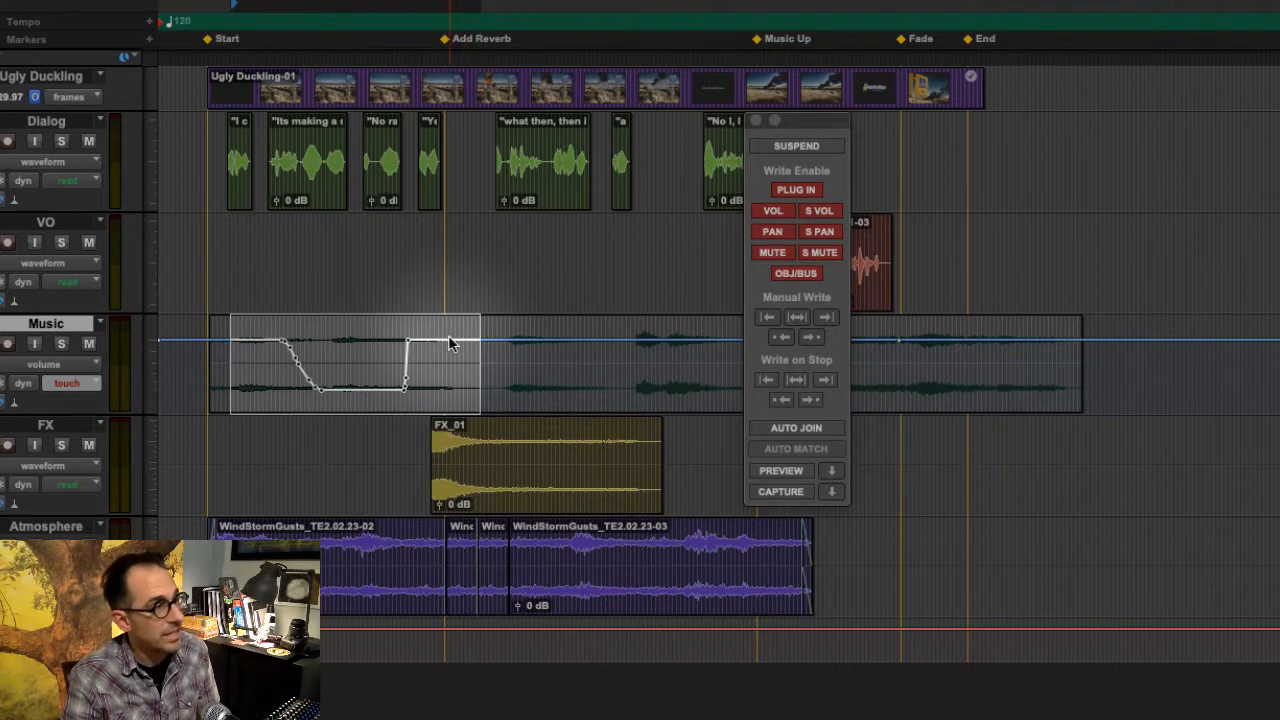
key(Delete)
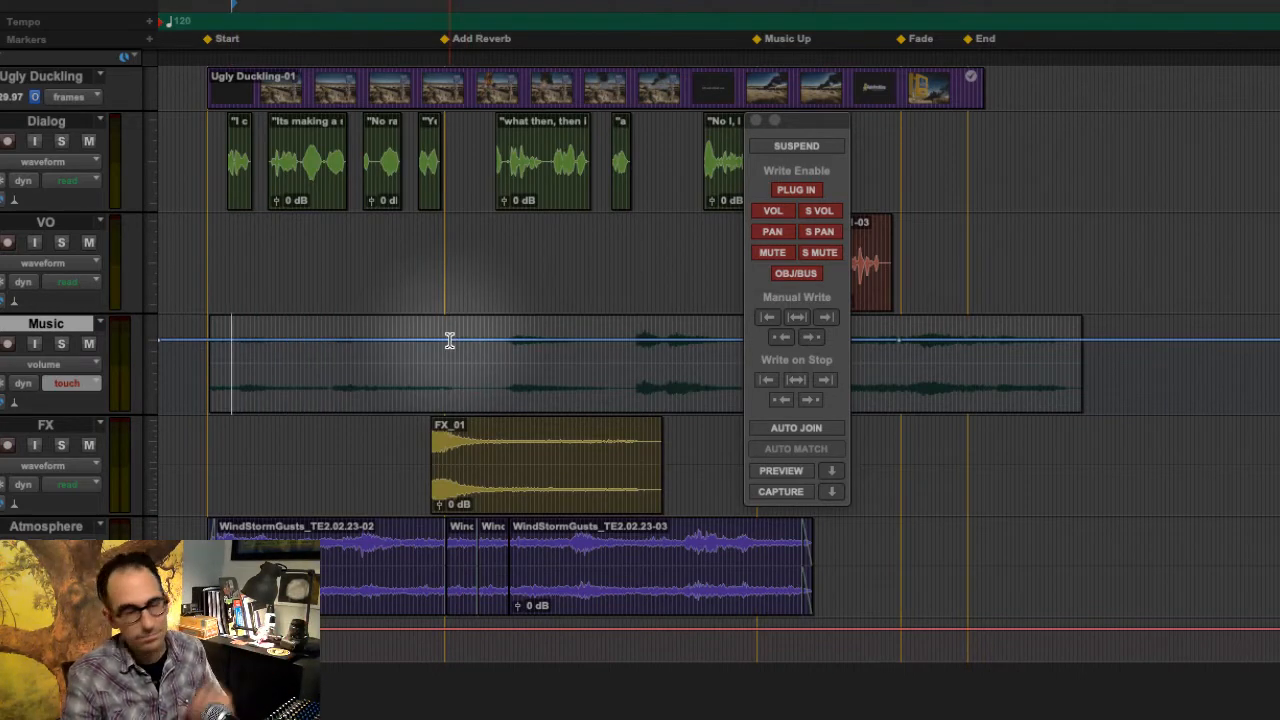
- Show the Mix window and read the first steps of the Recording Touch Automation section in the exercise guide
key(super+equal)
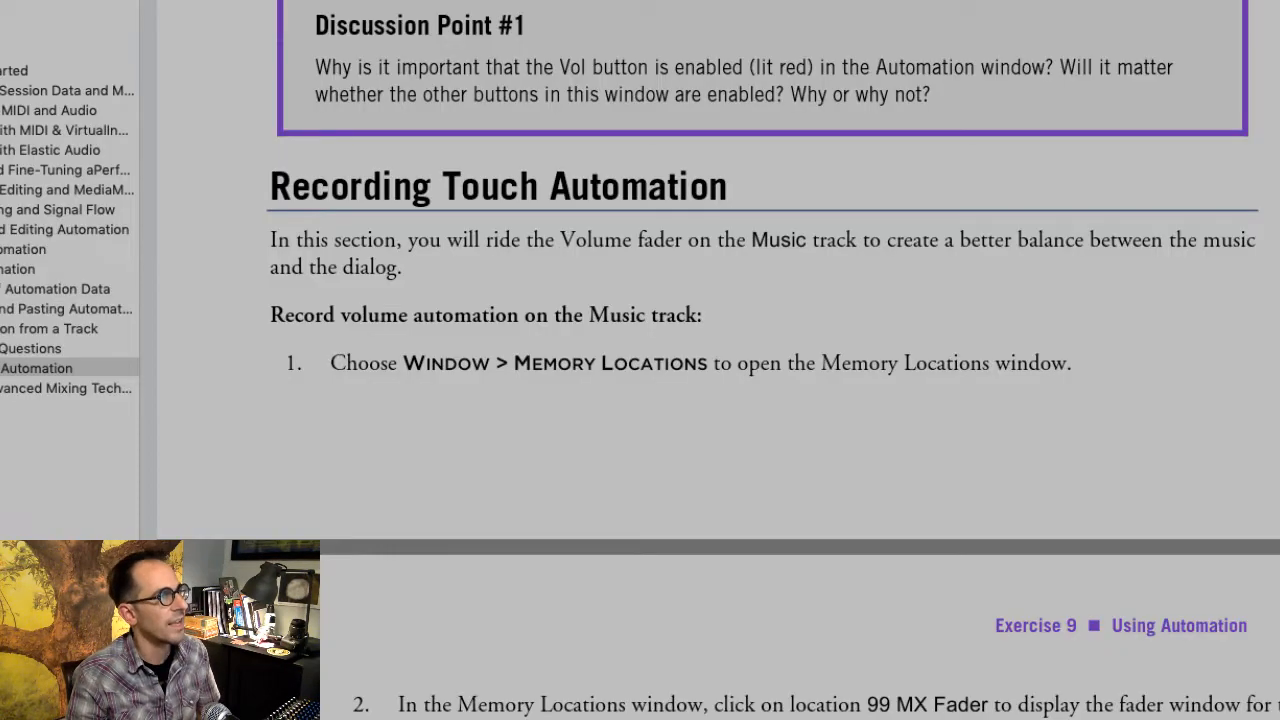
scroll(793, 400, down, 5)
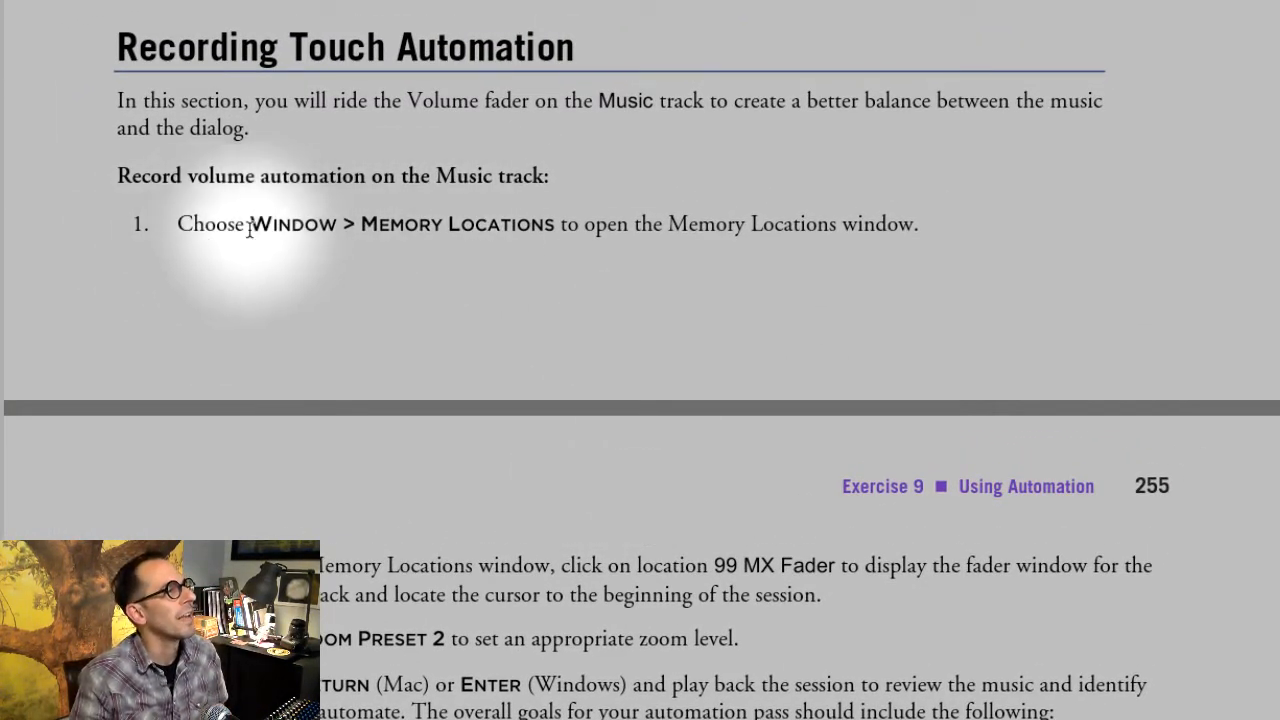
scroll(657, 354, down, 5)
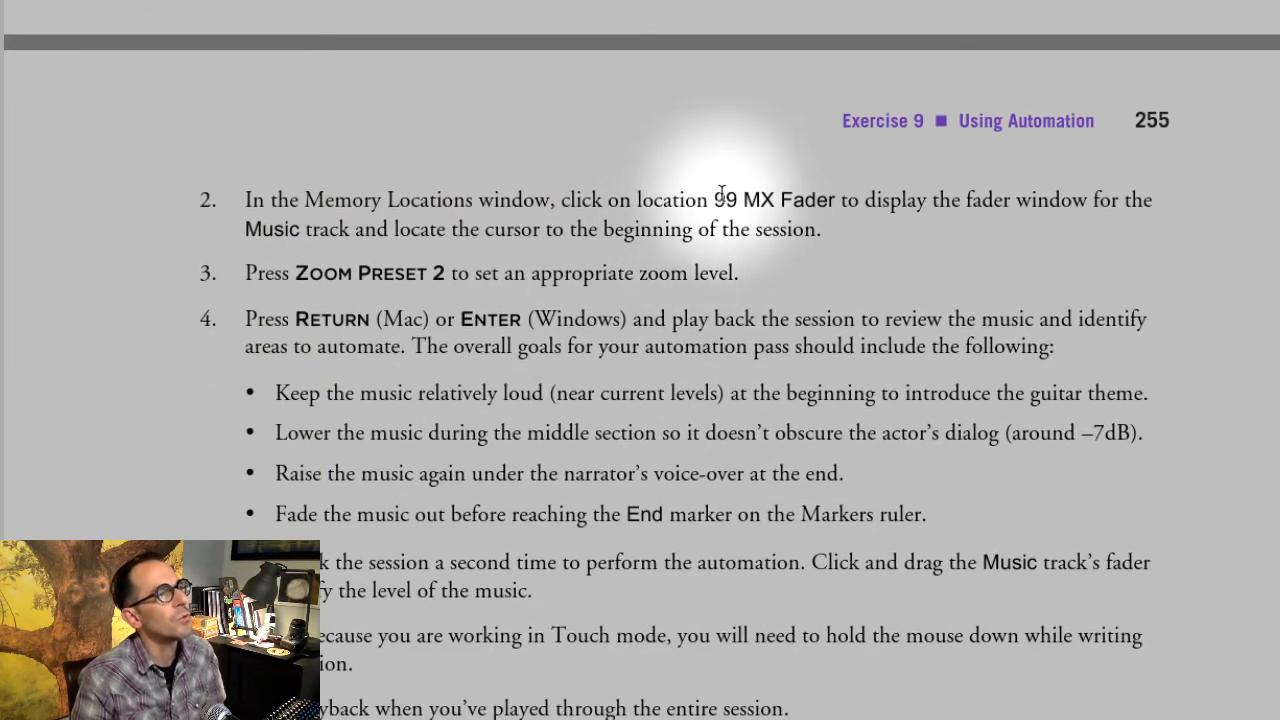
drag(712, 202, 840, 241)
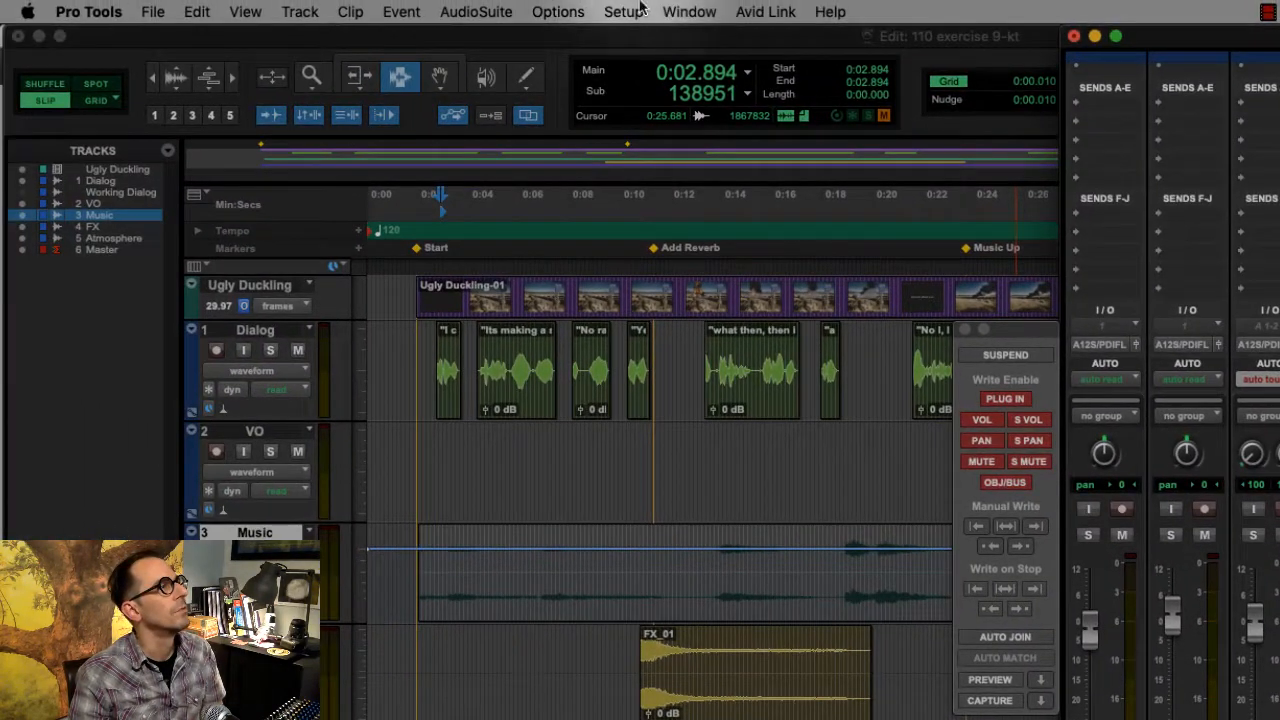
- Open the Memory Locations window in place of the Automation window and position it over the timeline
click(688, 11)
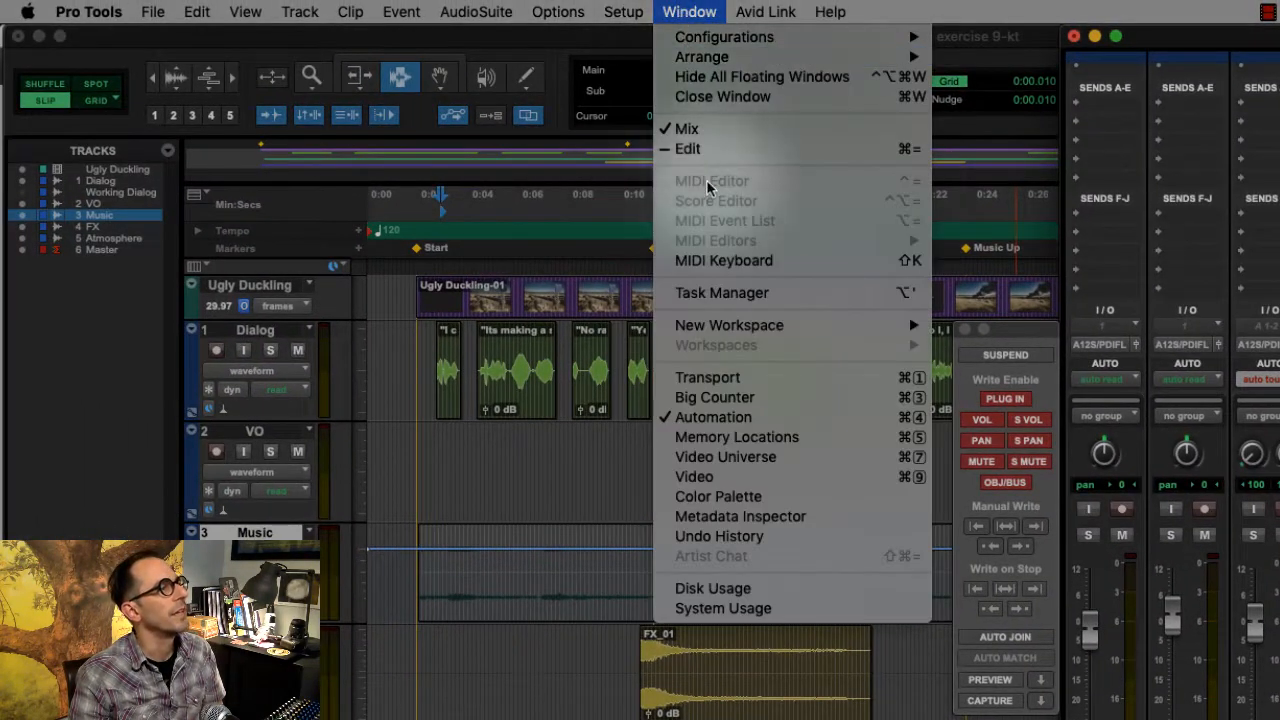
click(737, 437)
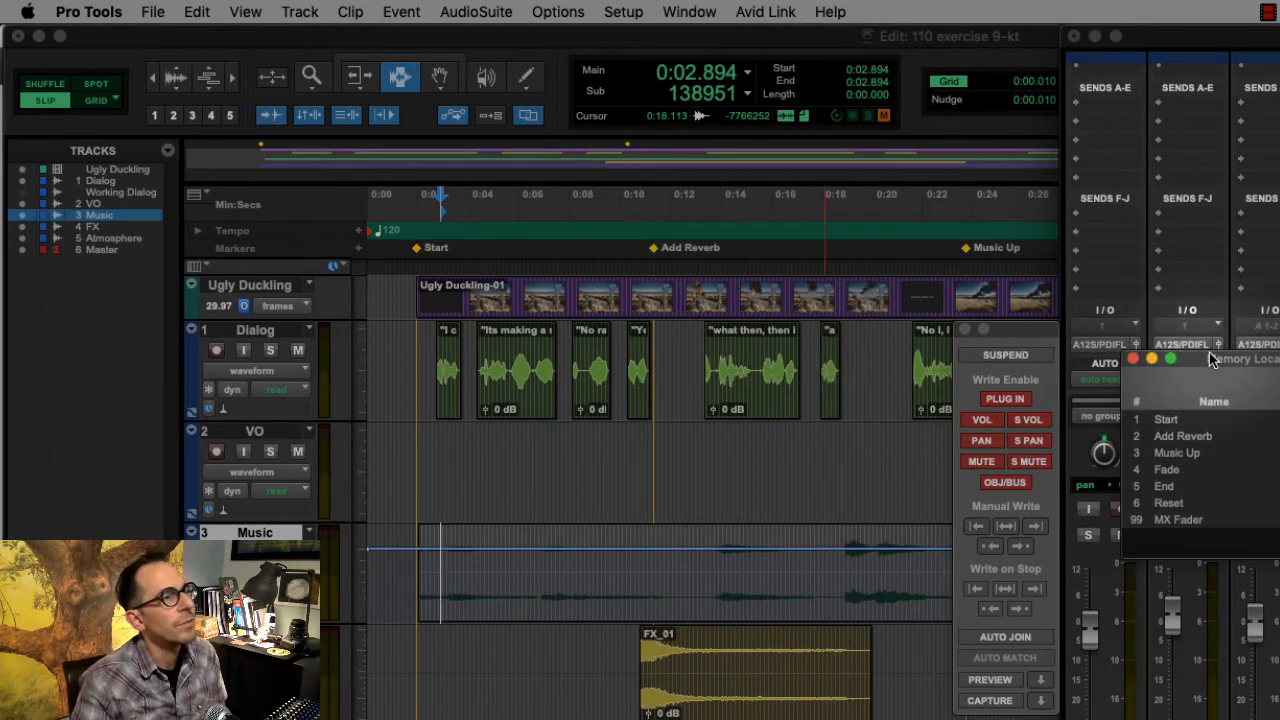
click(965, 330)
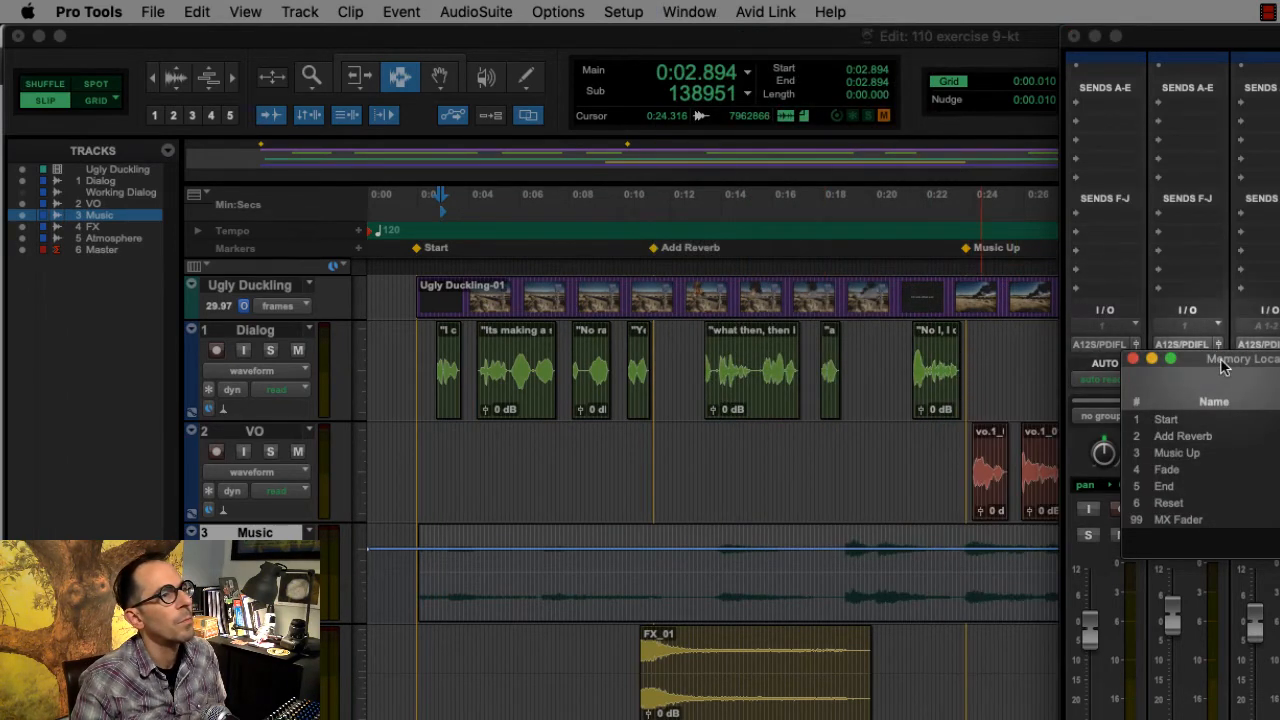
drag(1225, 361, 928, 317)
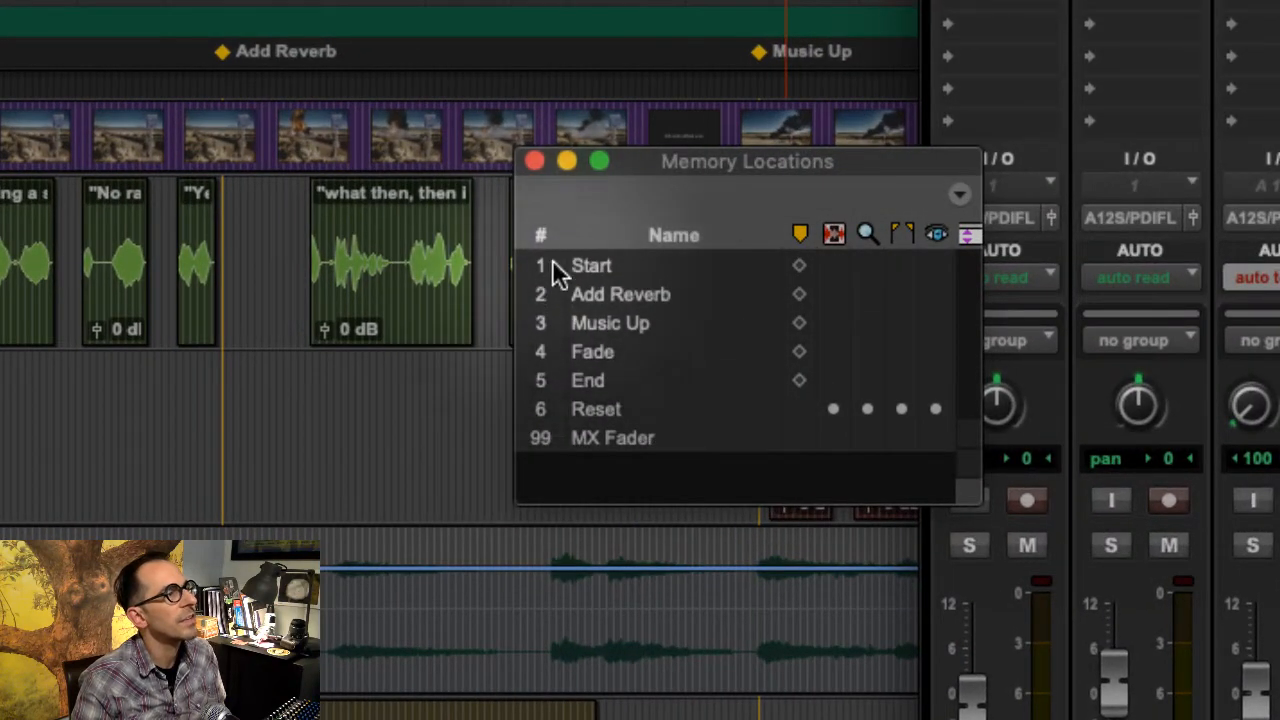
- Recall memory location 99 MX Fader, inspect its properties without changing them, and close the Memory Locations window
click(610, 438)
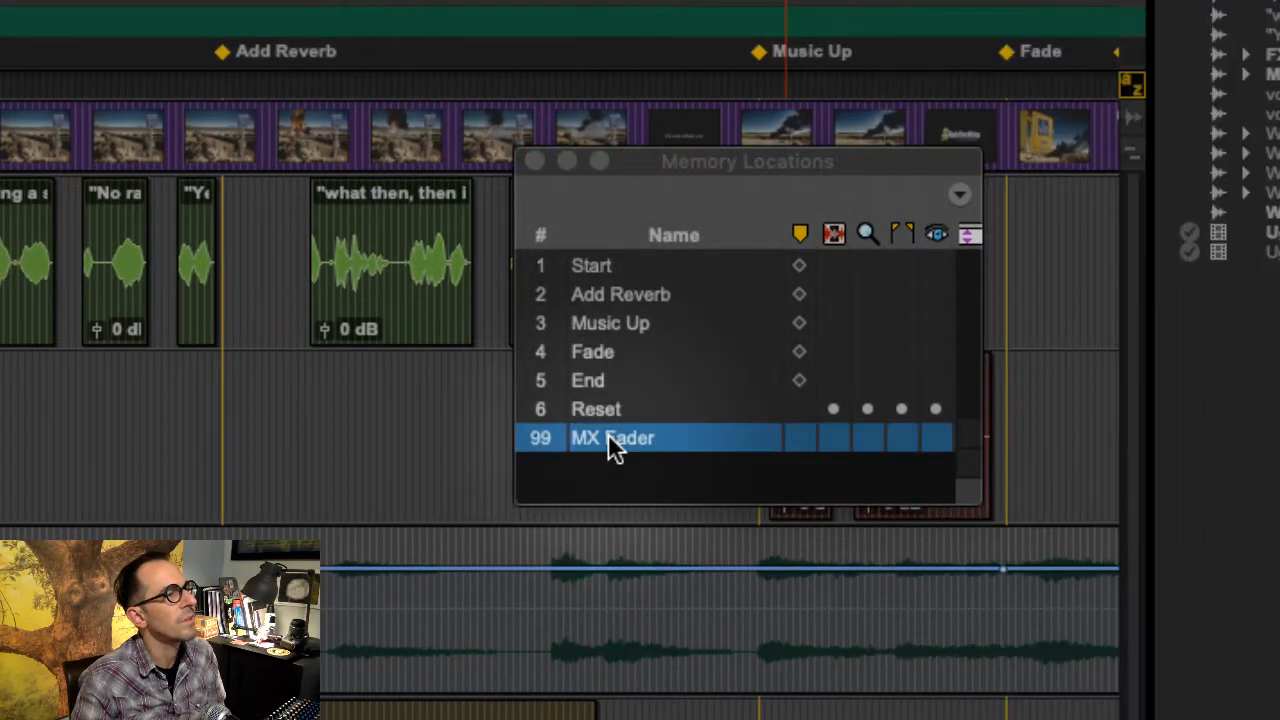
double_click(610, 438)
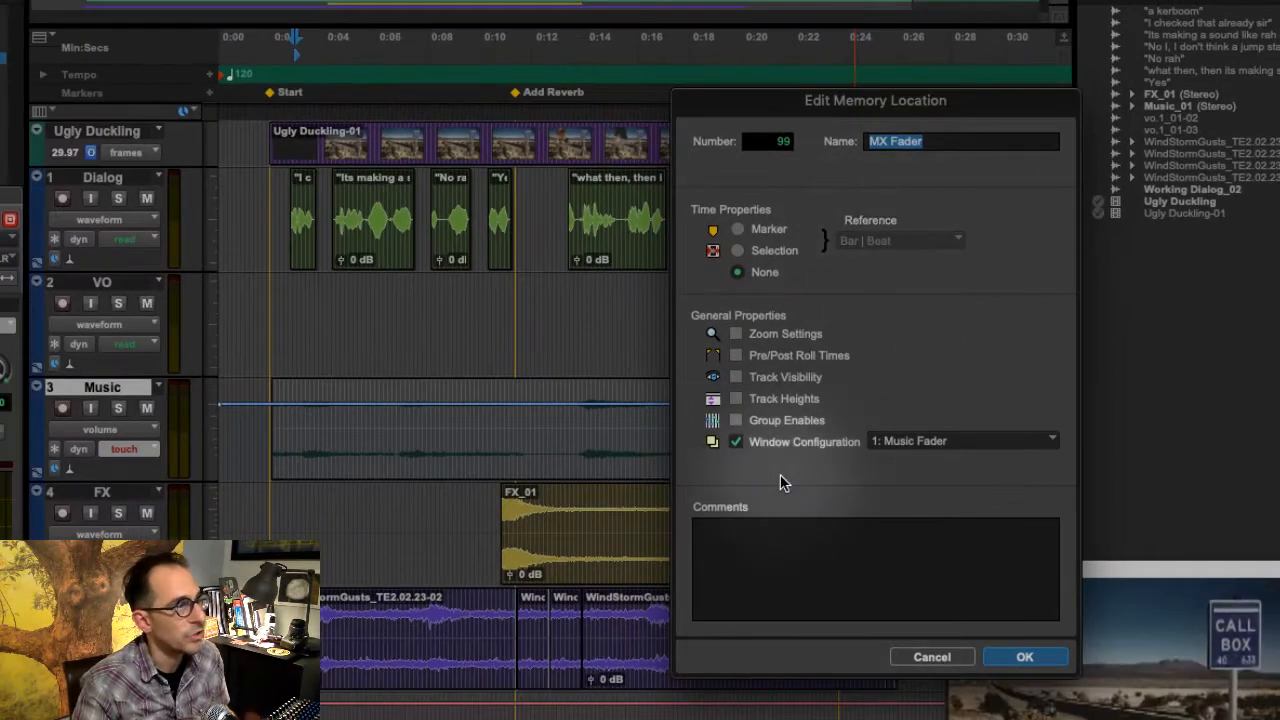
click(931, 657)
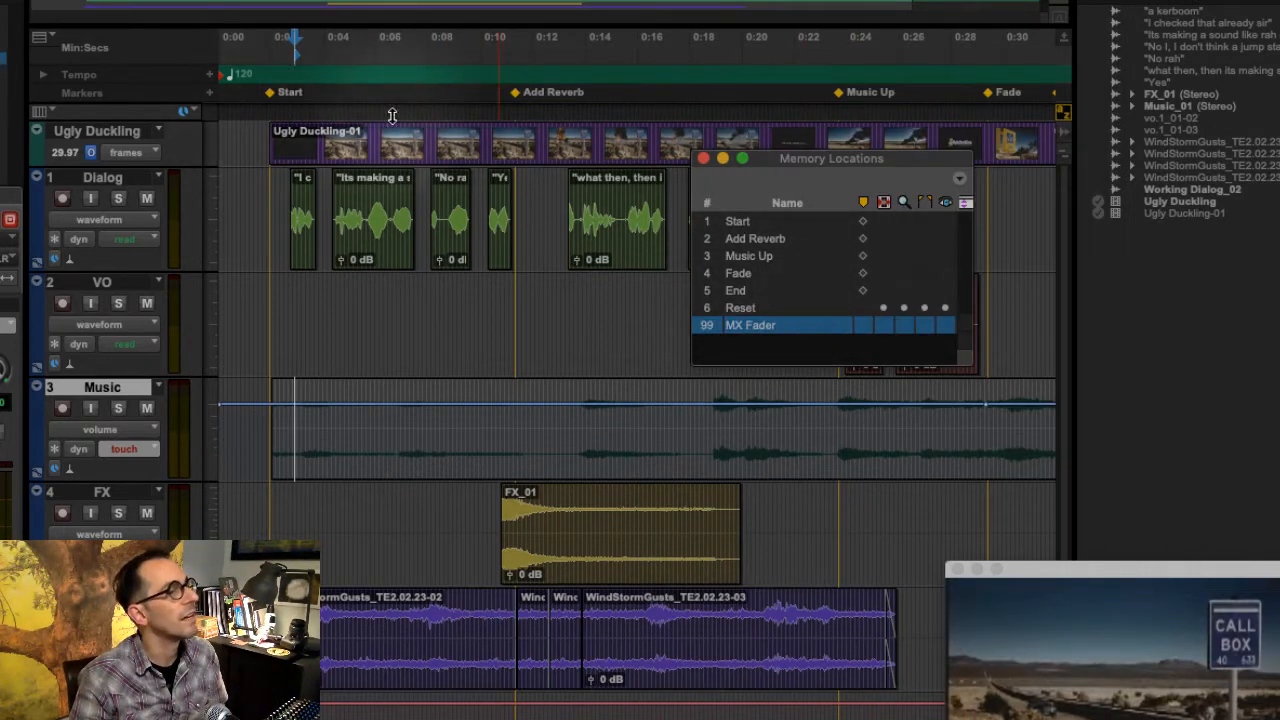
click(953, 570)
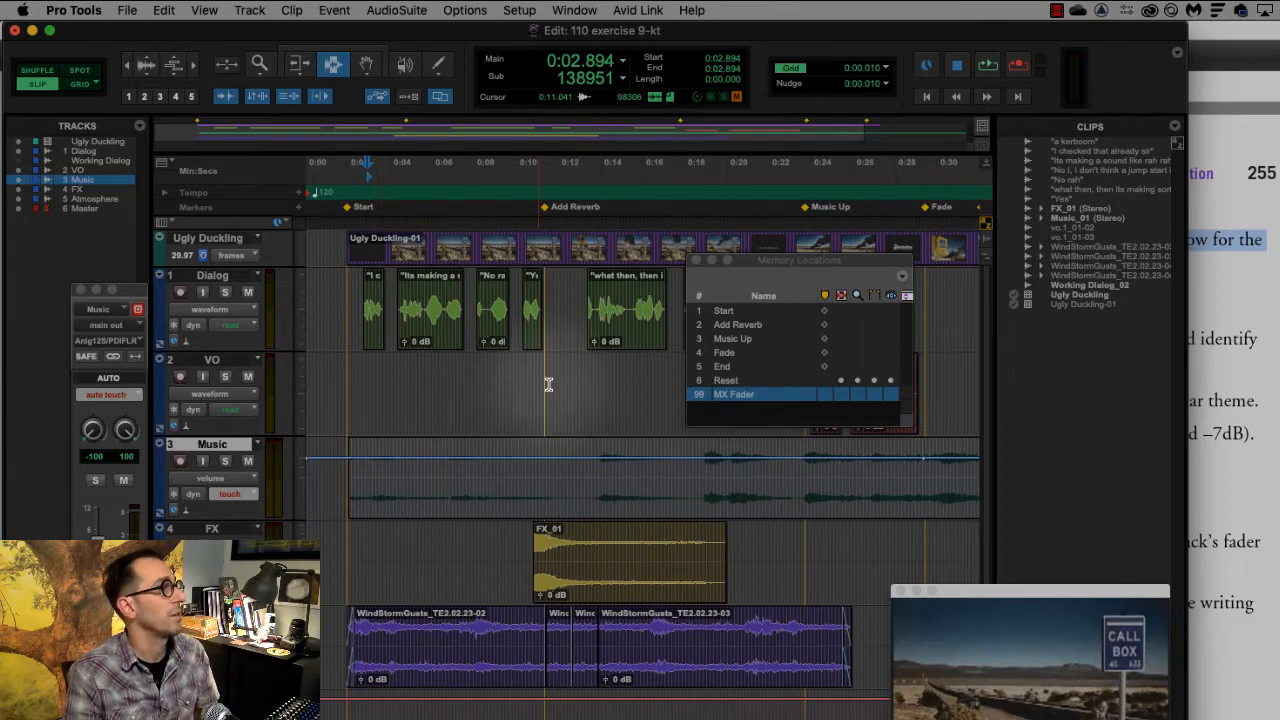
click(695, 261)
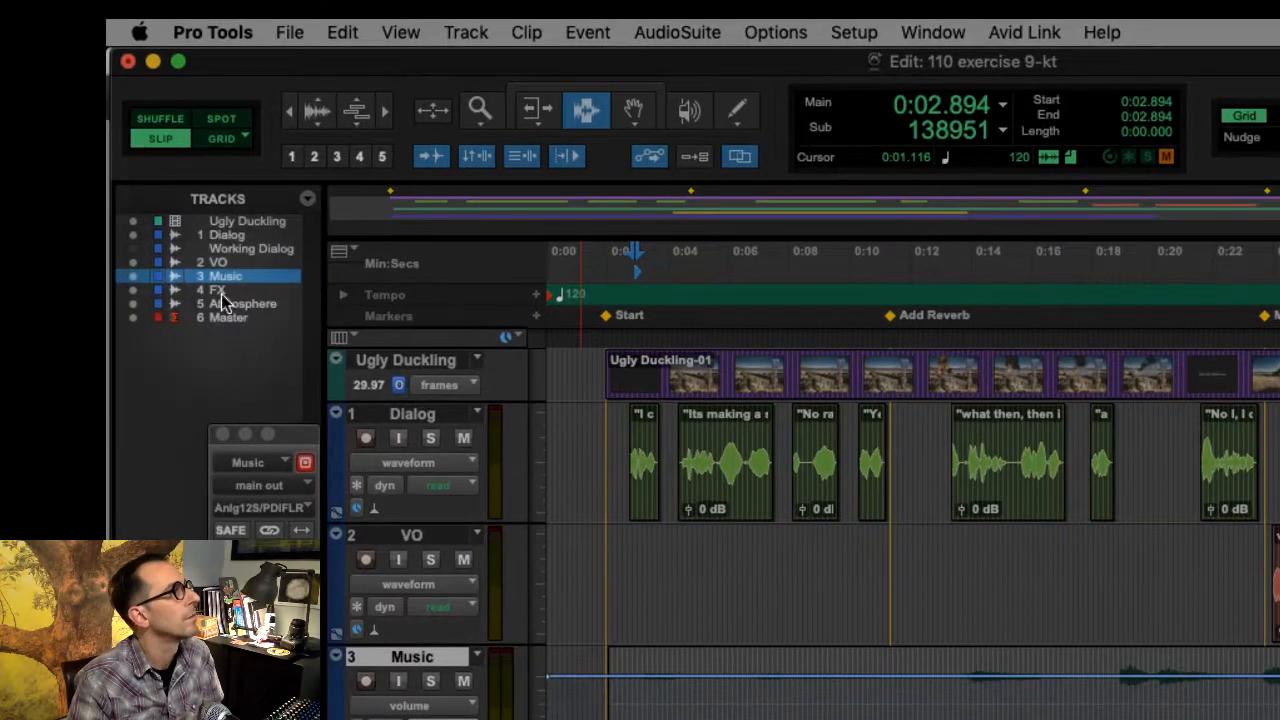
- Recall Zoom Preset 2 and switch the Music track's view to waveform
click(313, 157)
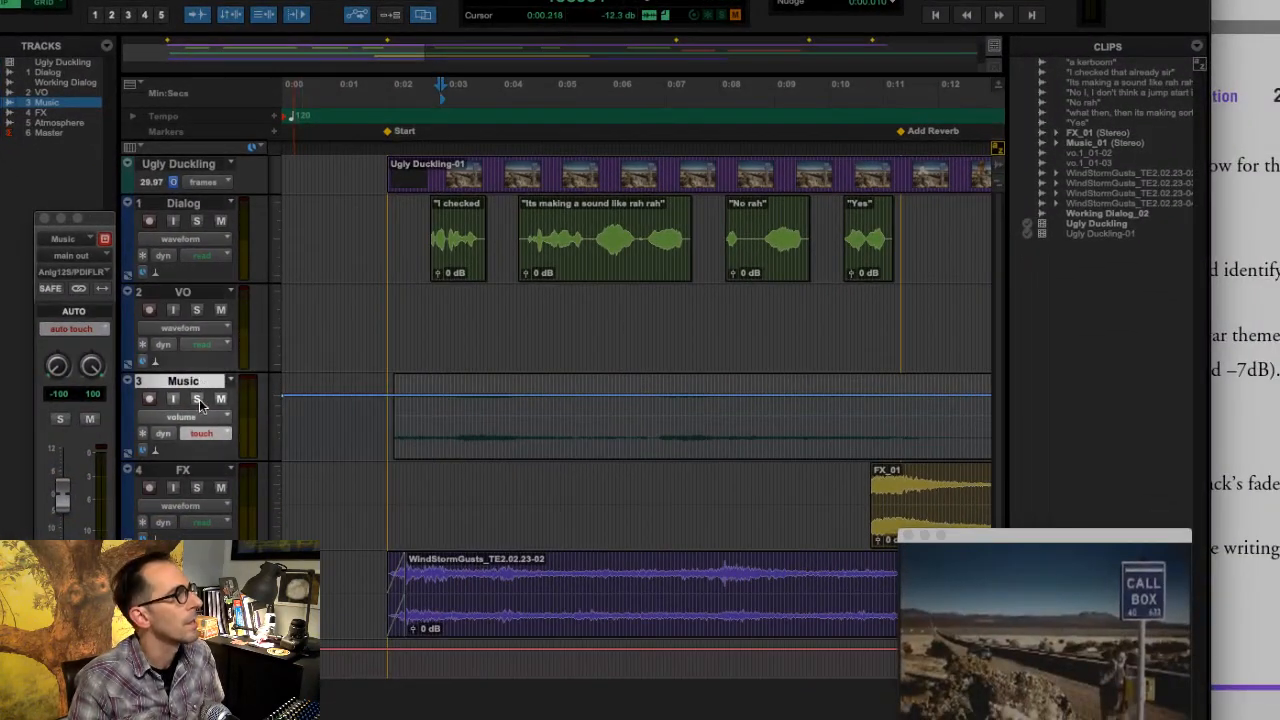
click(181, 416)
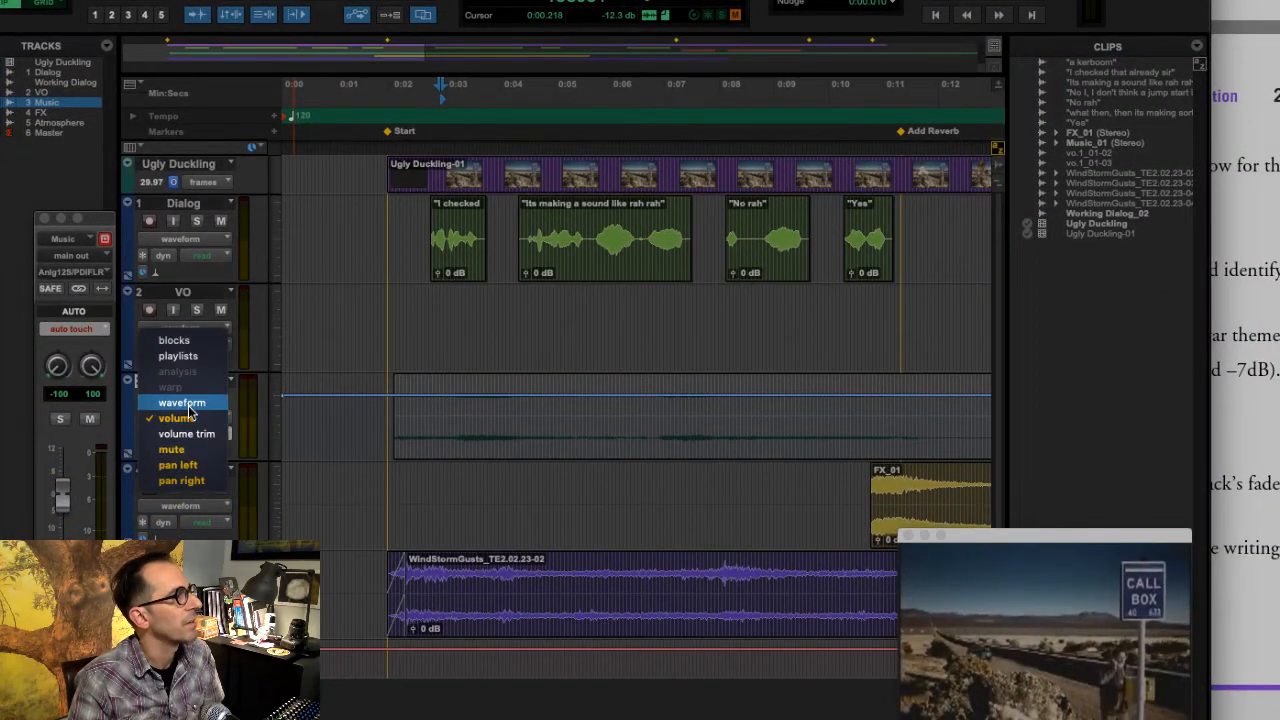
click(186, 404)
- Read the overall goals for the automation pass in step 4 of the exercise guide
click(1258, 600)
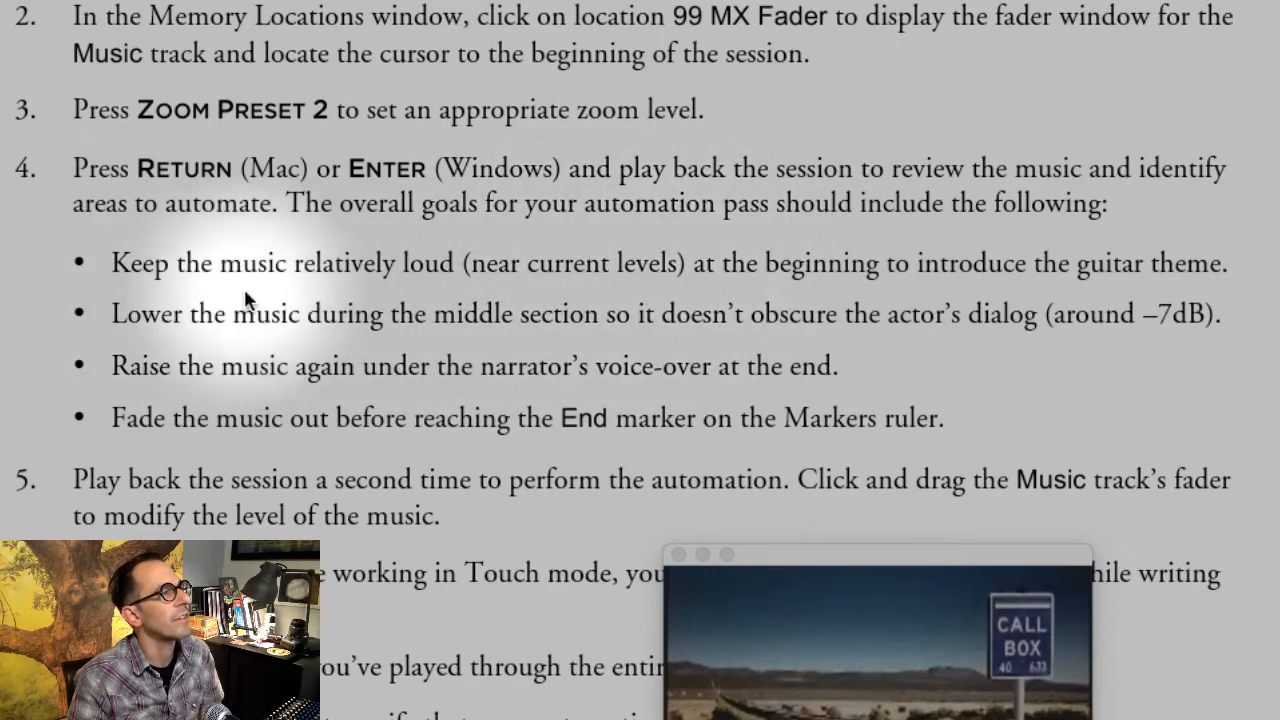
drag(287, 203, 977, 437)
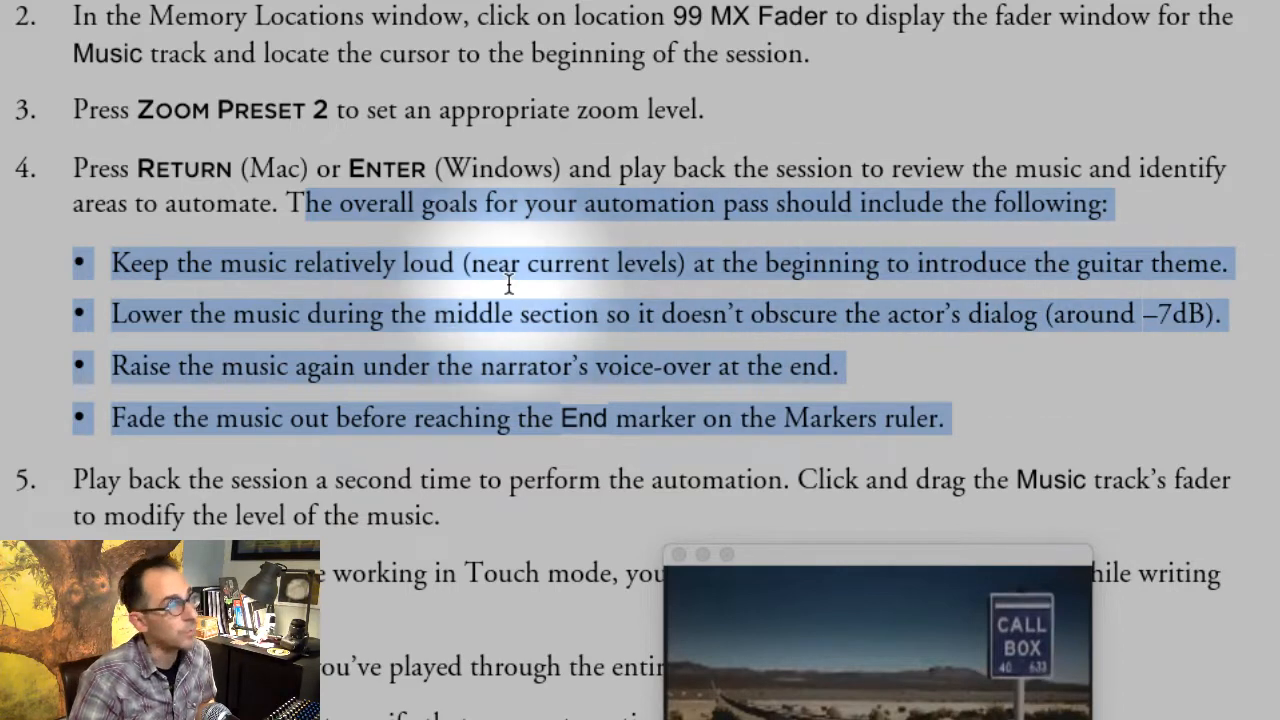
drag(112, 366, 947, 423)
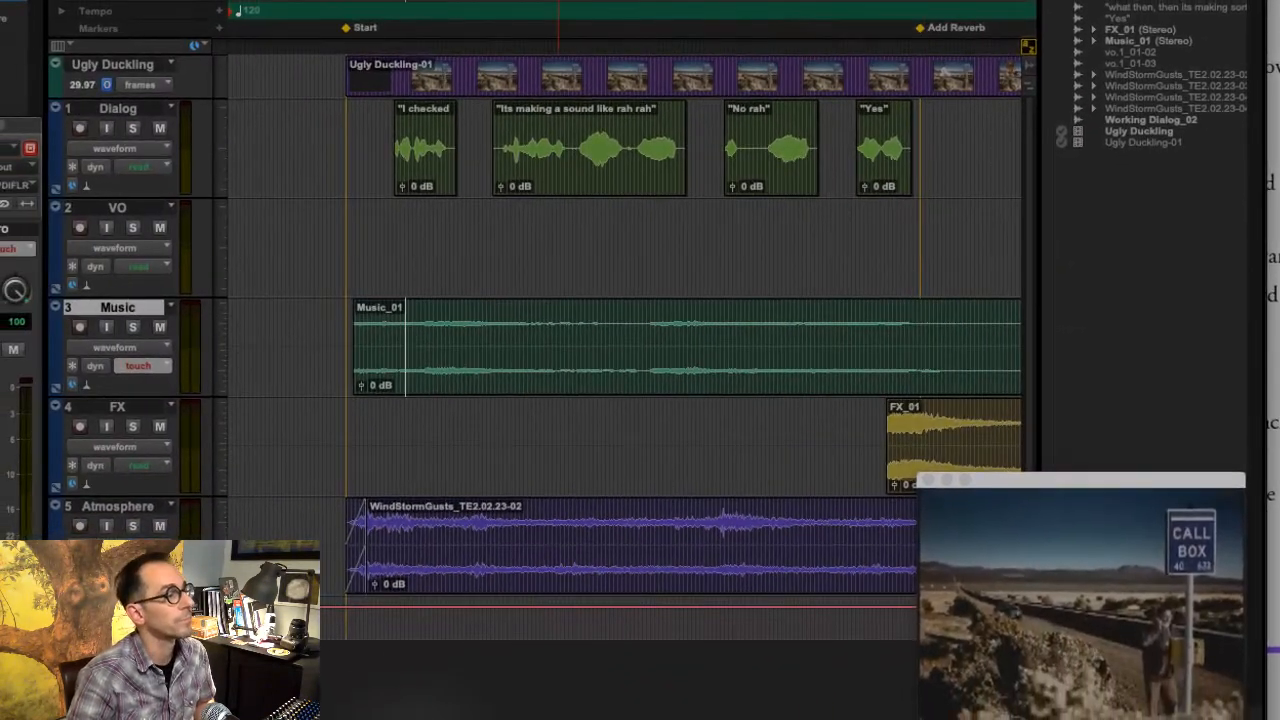
- Play back the session from the start and review the Music track through the Fade and End markers
click(406, 365)
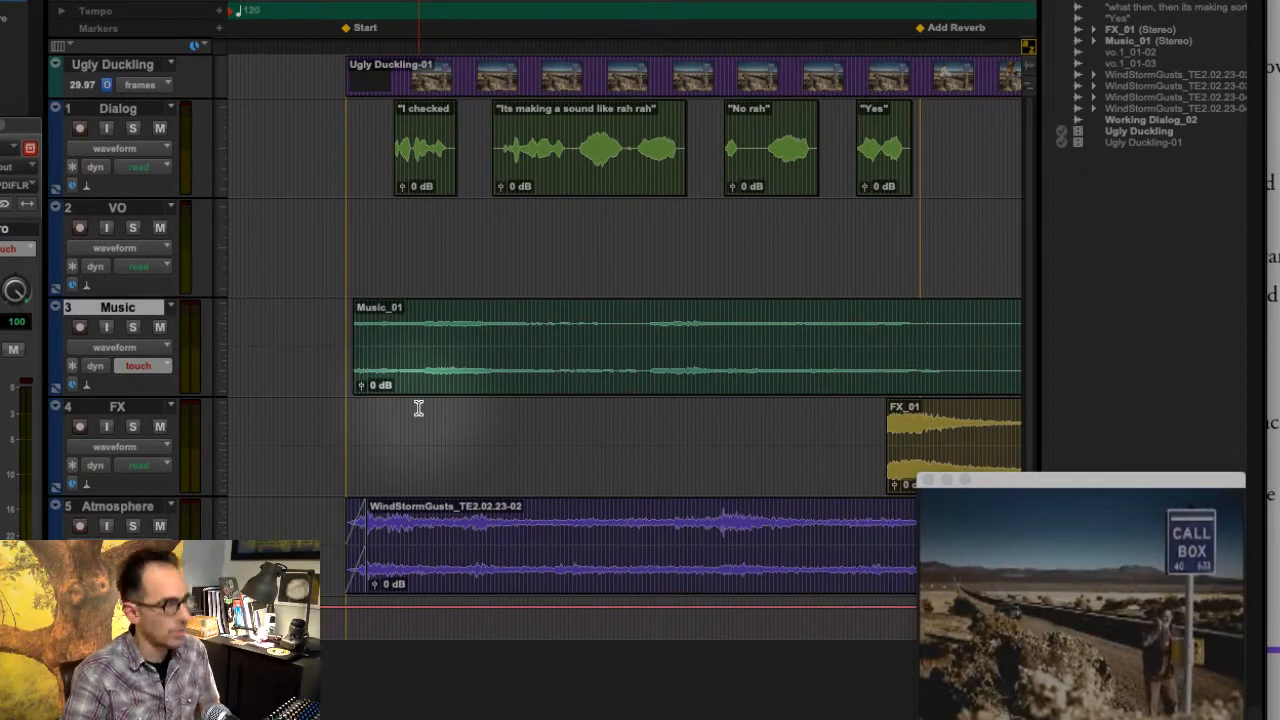
key(Return)
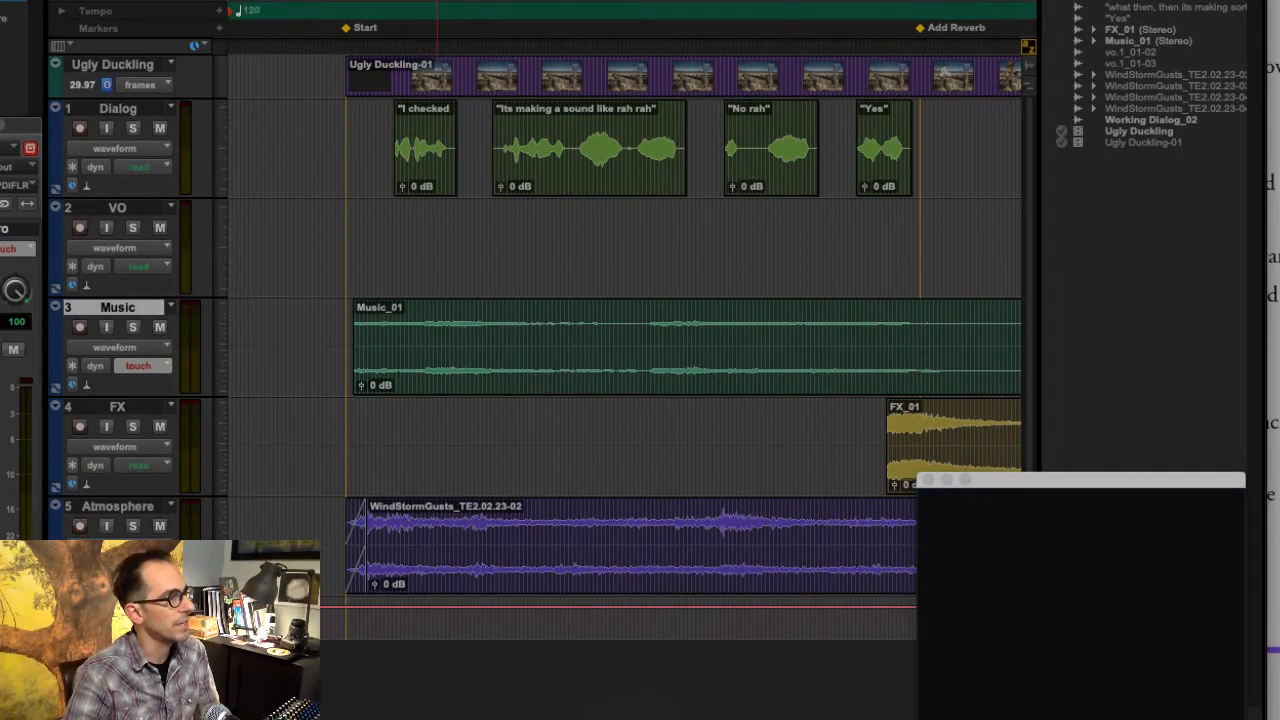
scroll(437, 348, right, 10)
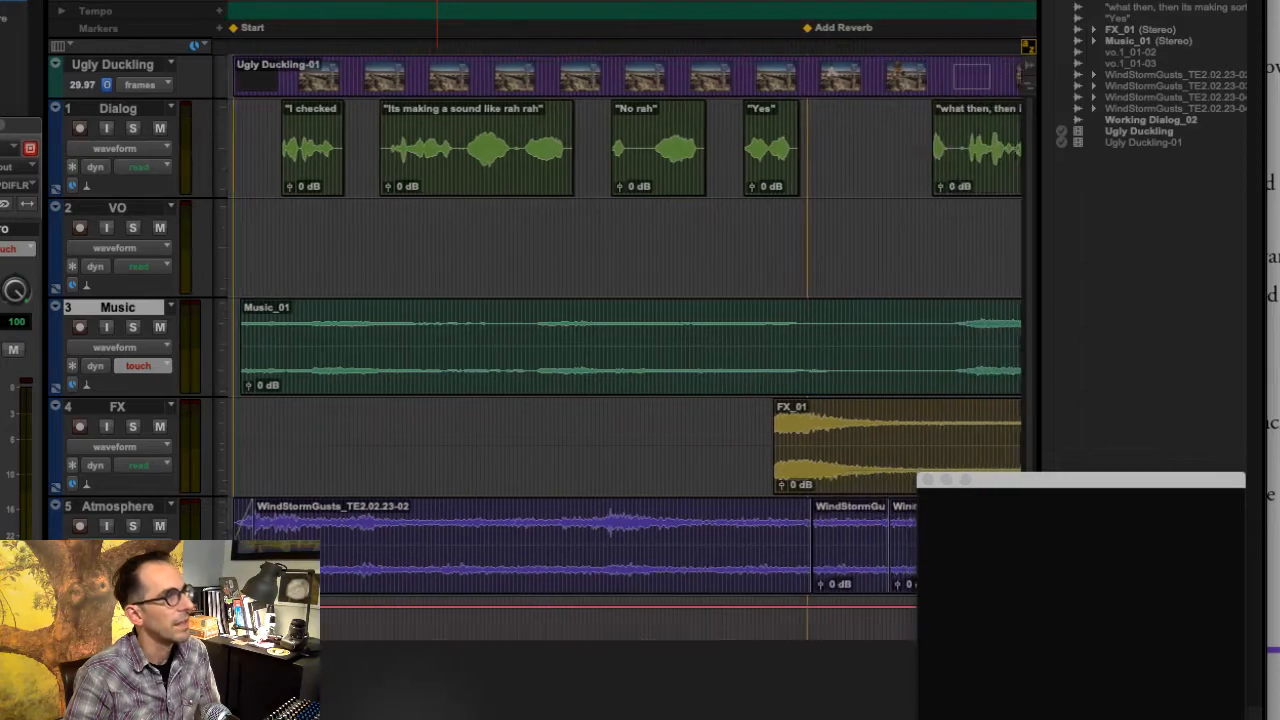
scroll(730, 713, right, 20)
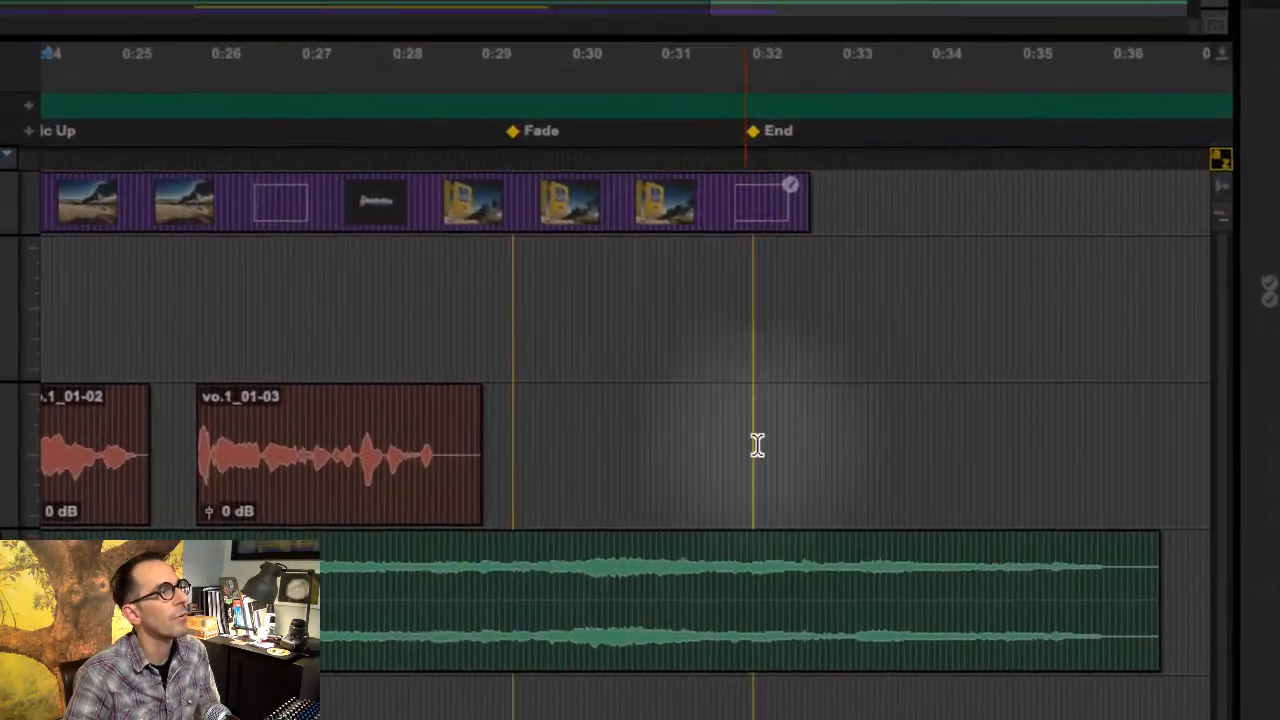
click(510, 585)
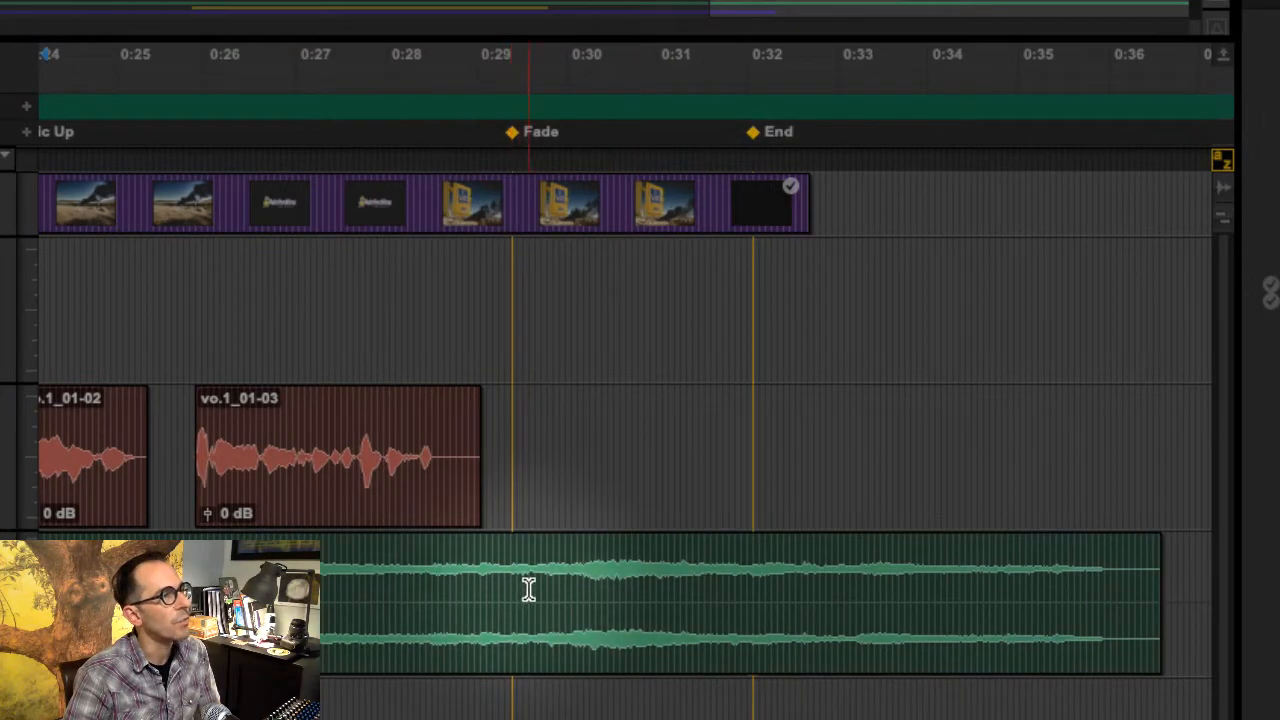
drag(528, 588, 787, 203)
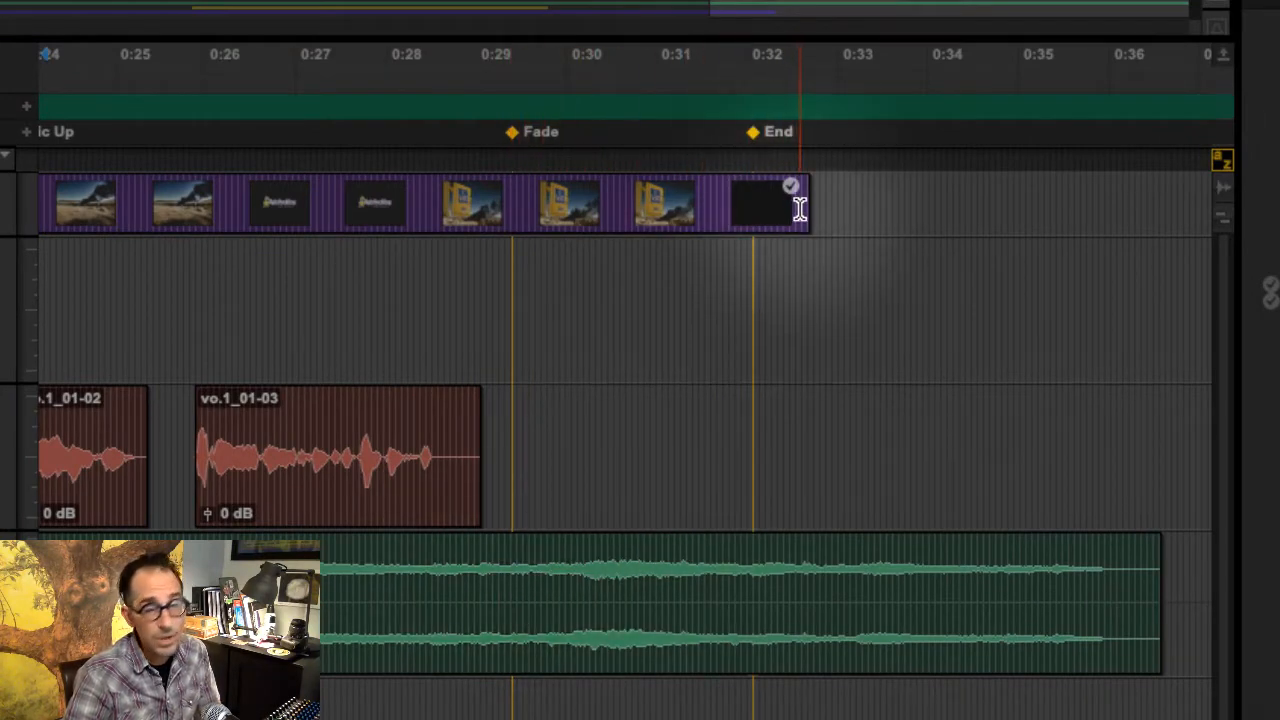
click(637, 570)
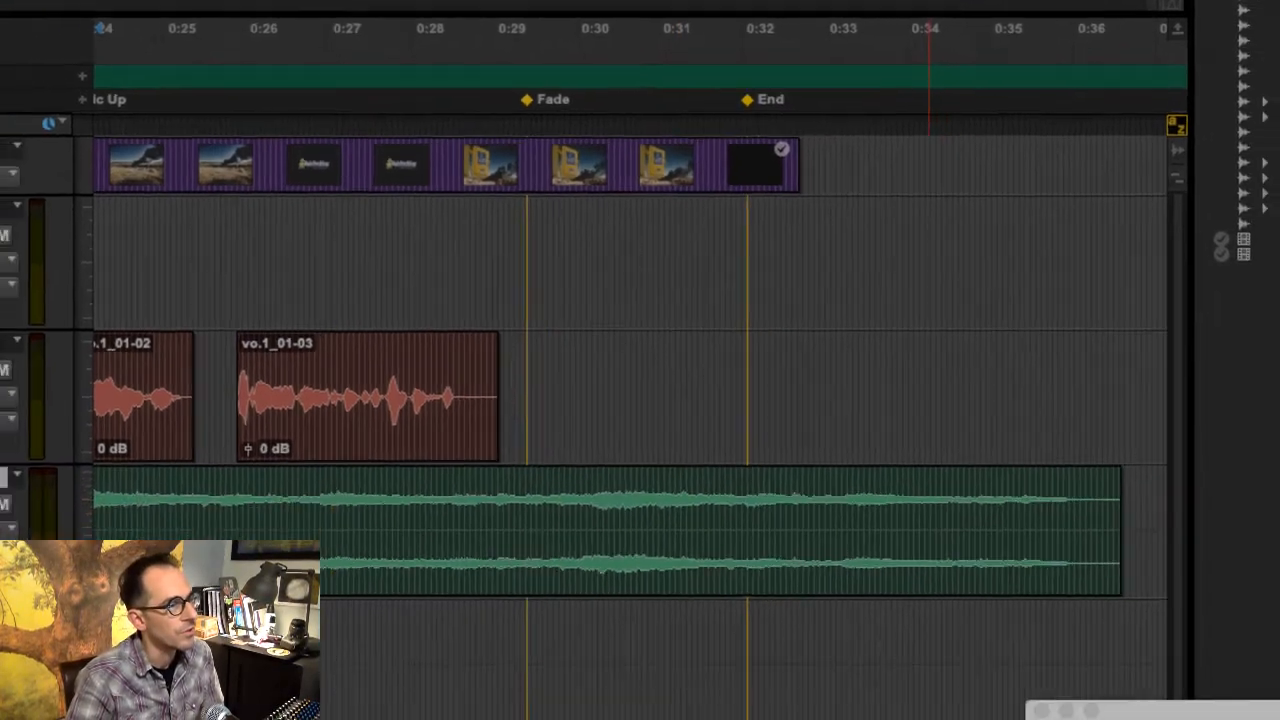
- Return to the beginning of the session and set the Music track's view to volume
scroll(952, 700, left, 10)
key(Return)
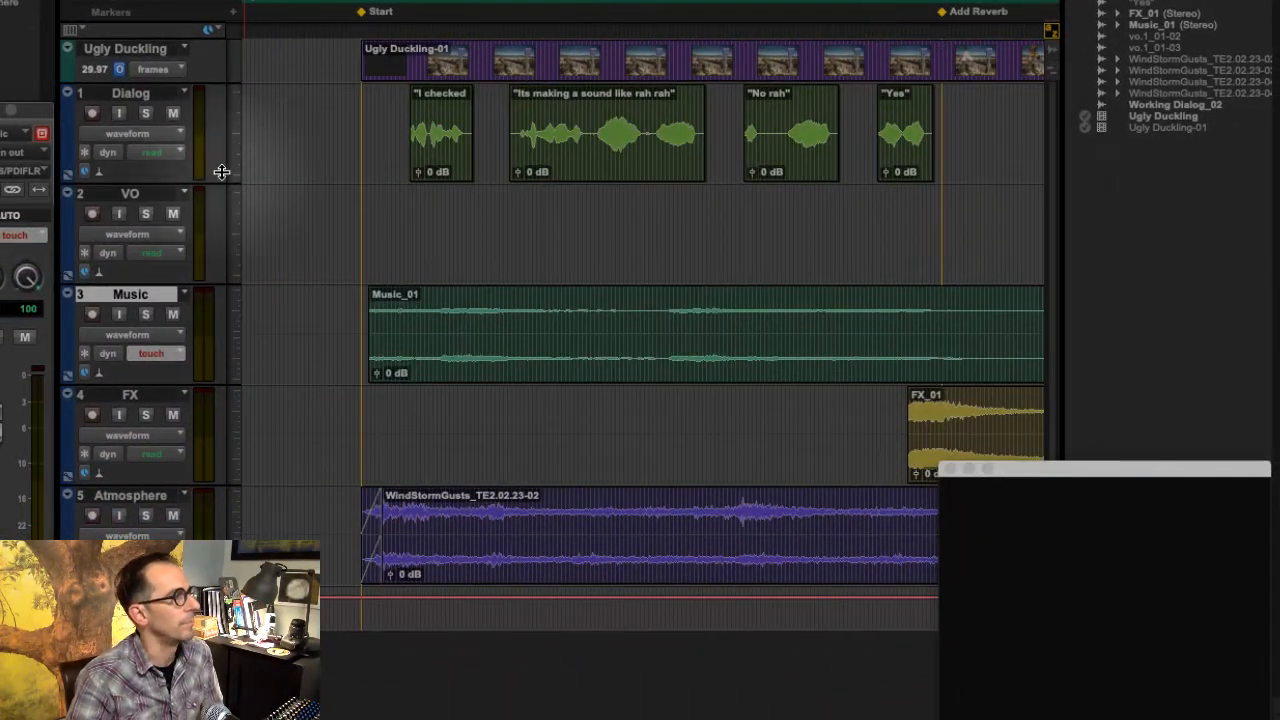
click(155, 336)
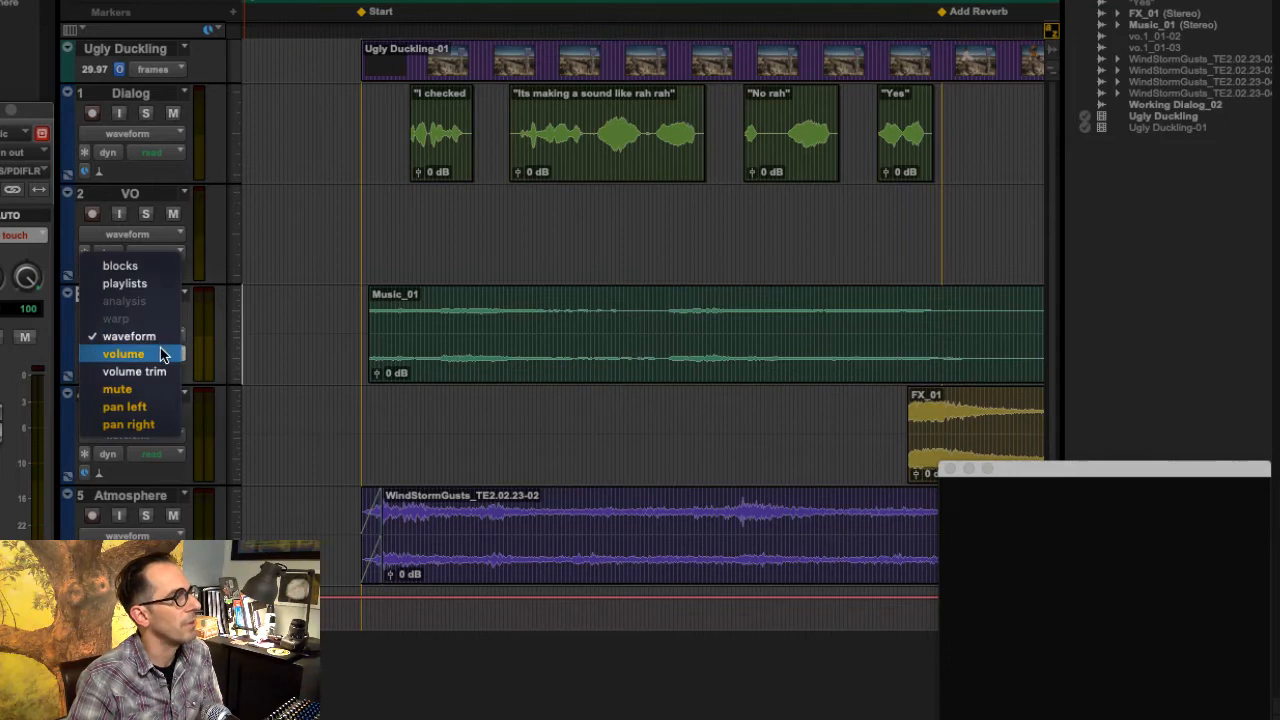
click(161, 354)
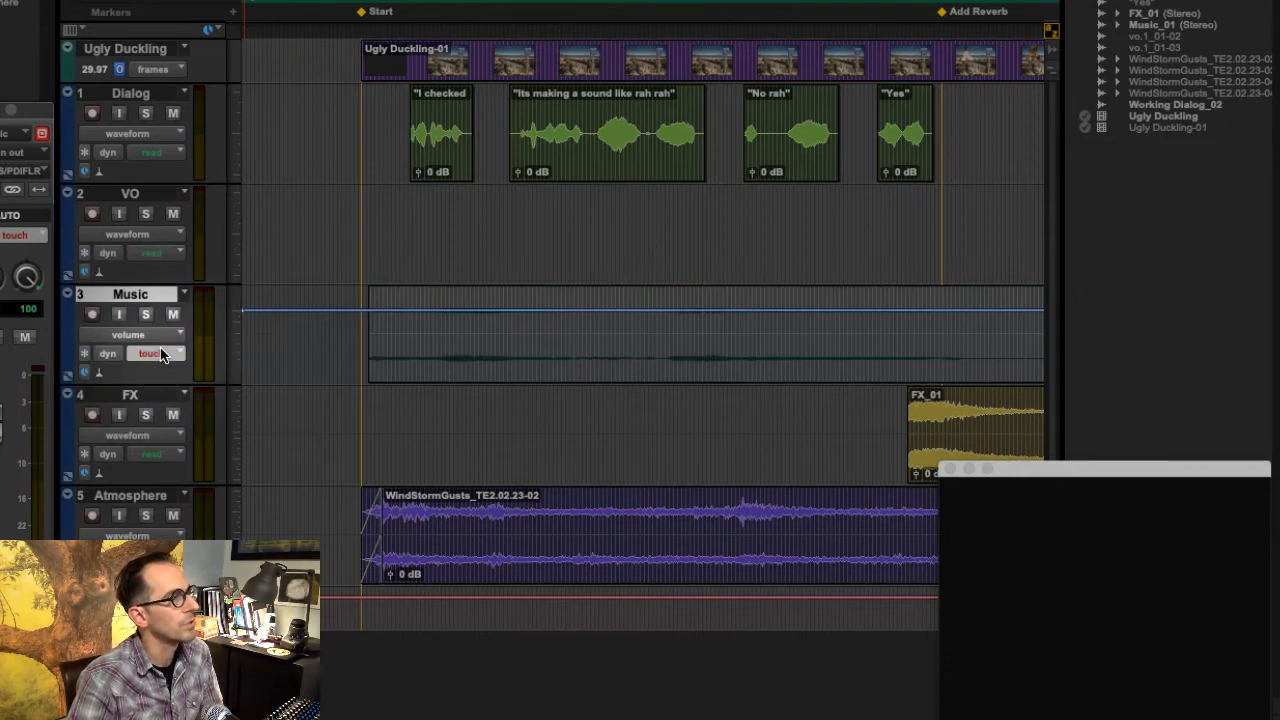
- Show the Mix window and arrange it and the video window so the faders sit beside the timeline
click(494, 1)
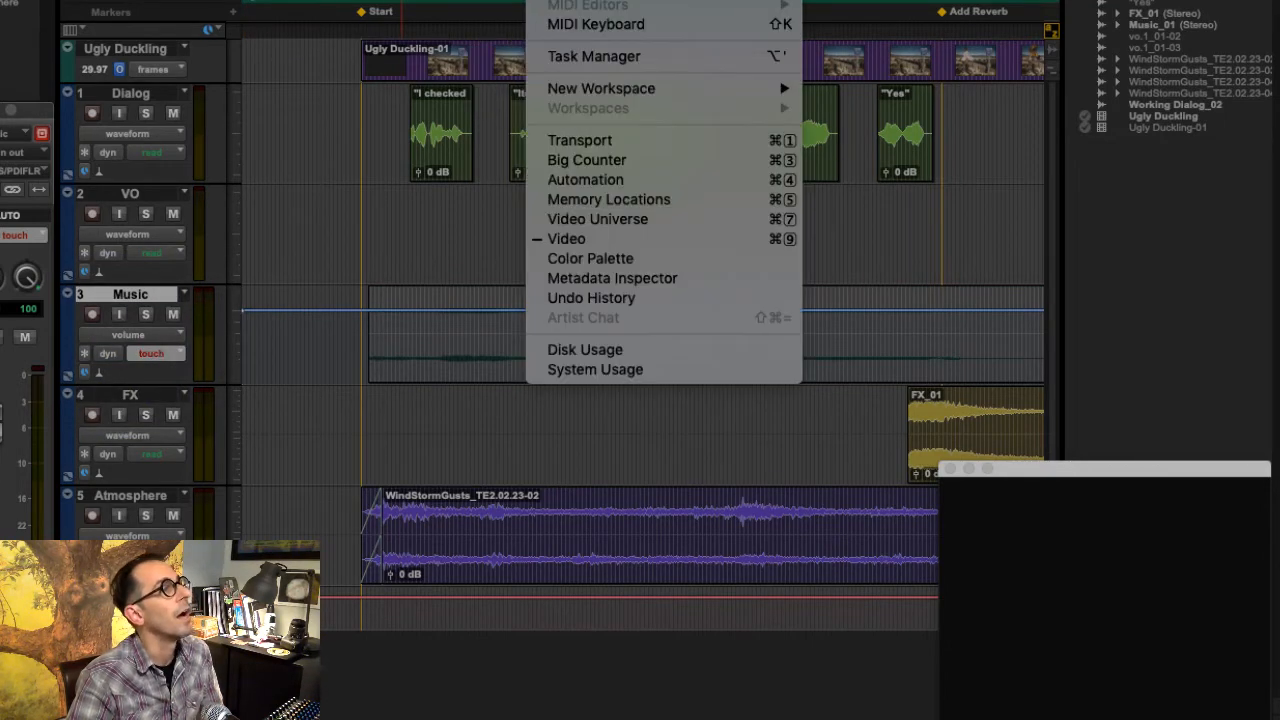
click(585, 1)
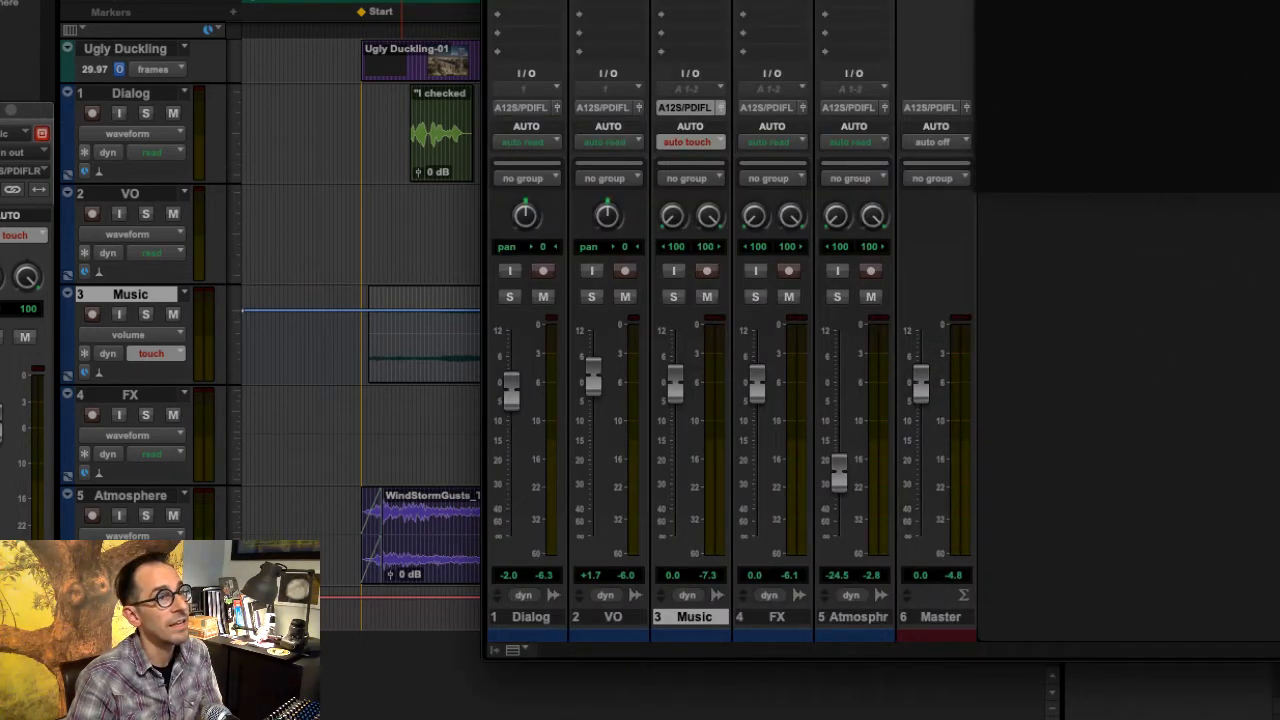
drag(860, 1, 1224, 1)
drag(1050, 1, 1231, 1)
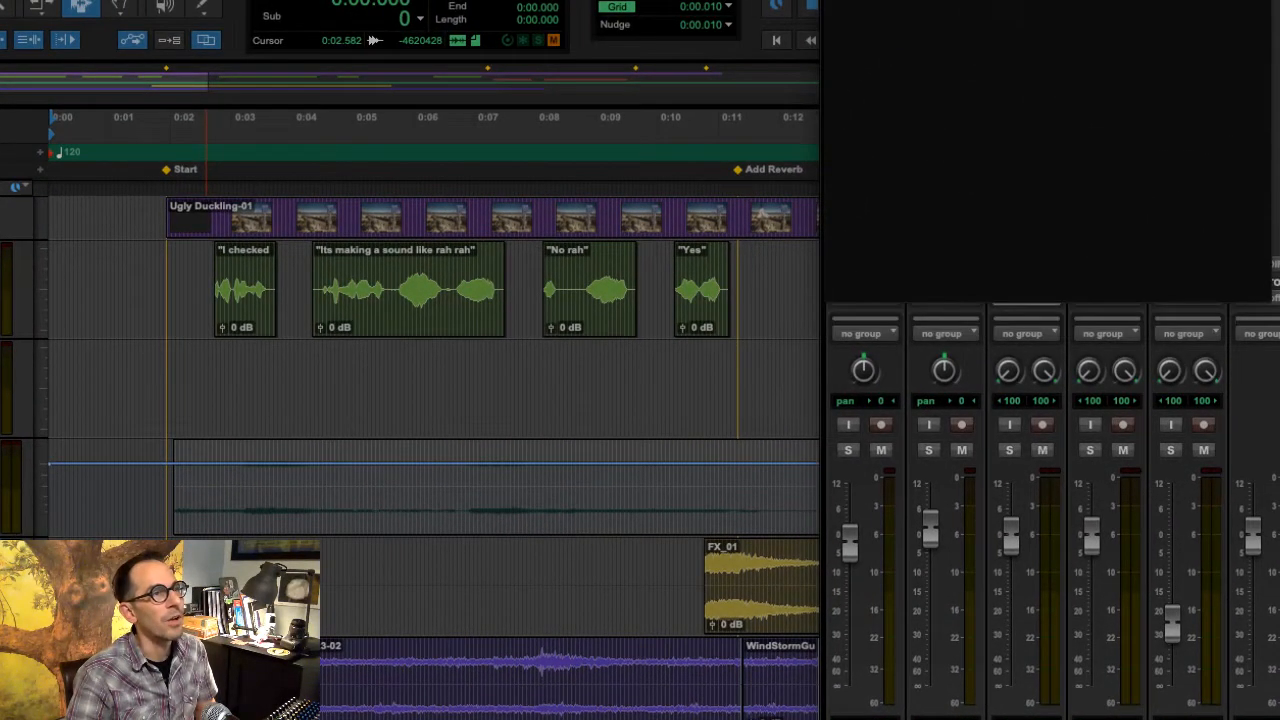
drag(1042, 0, 1030, 65)
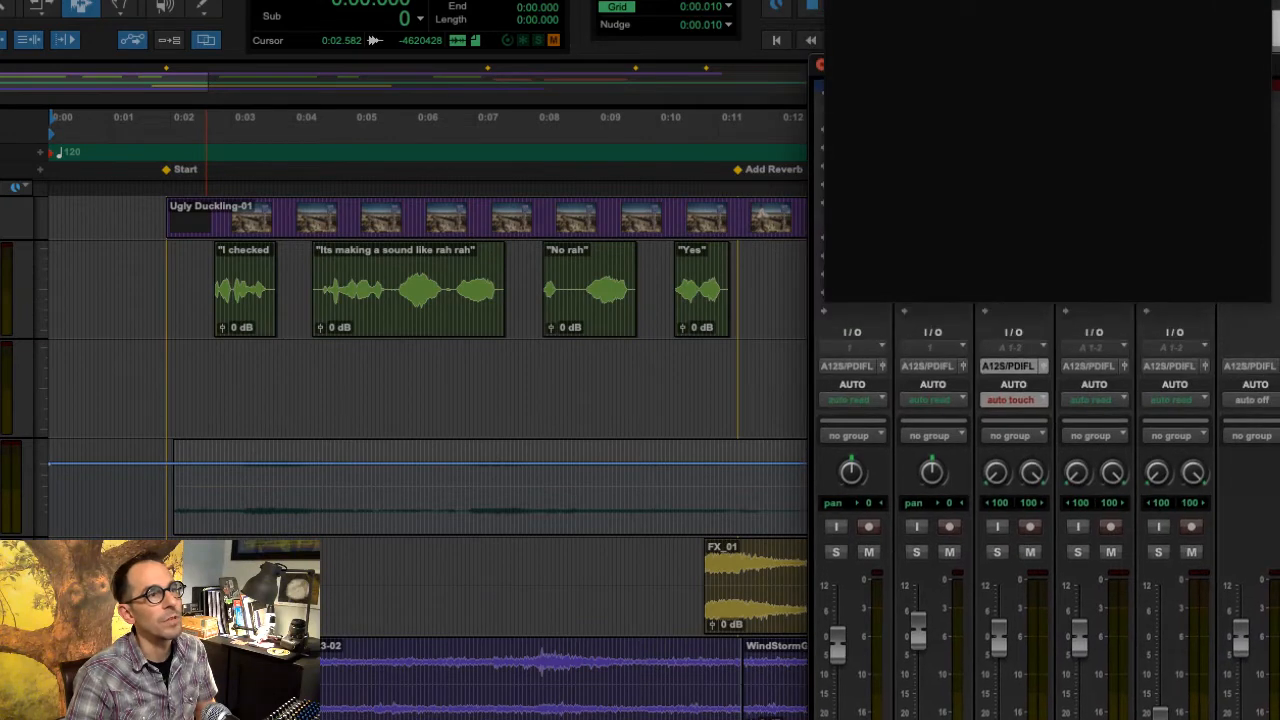
- Check that the Music track's automation mode is Touch in the Mix window and adjust the video window's position
click(1012, 402)
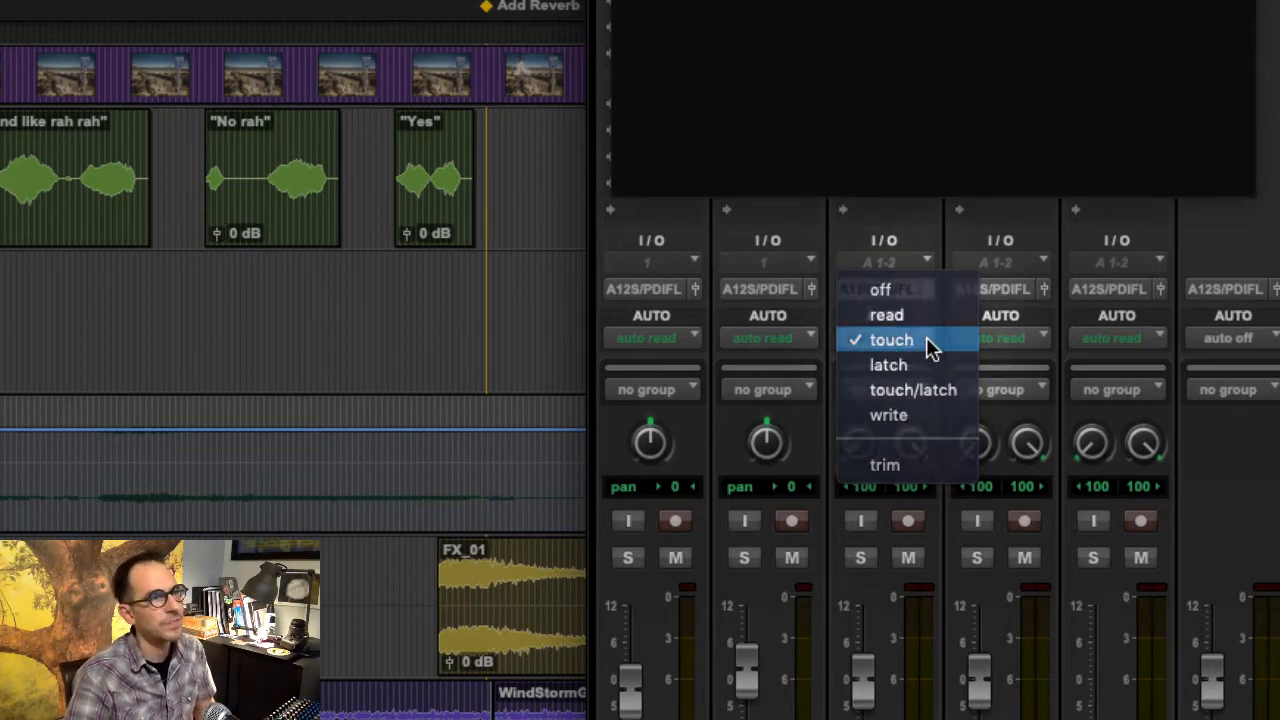
click(926, 337)
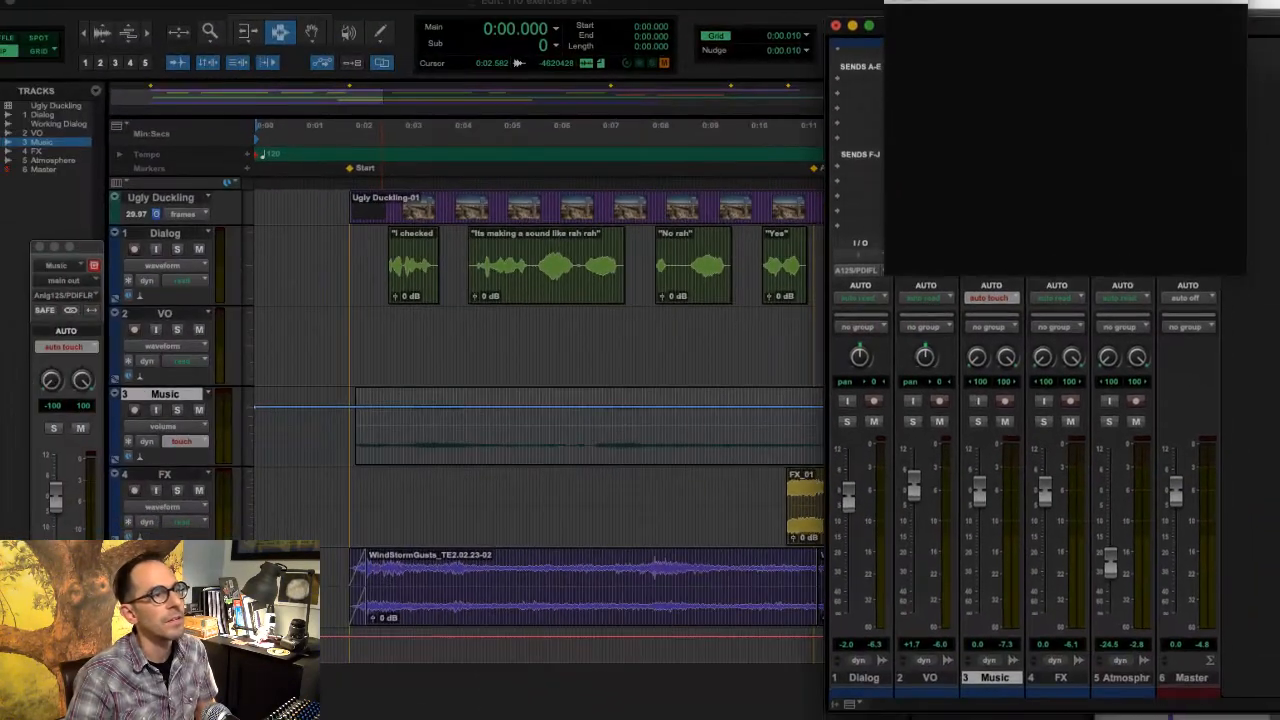
drag(880, 25, 952, 29)
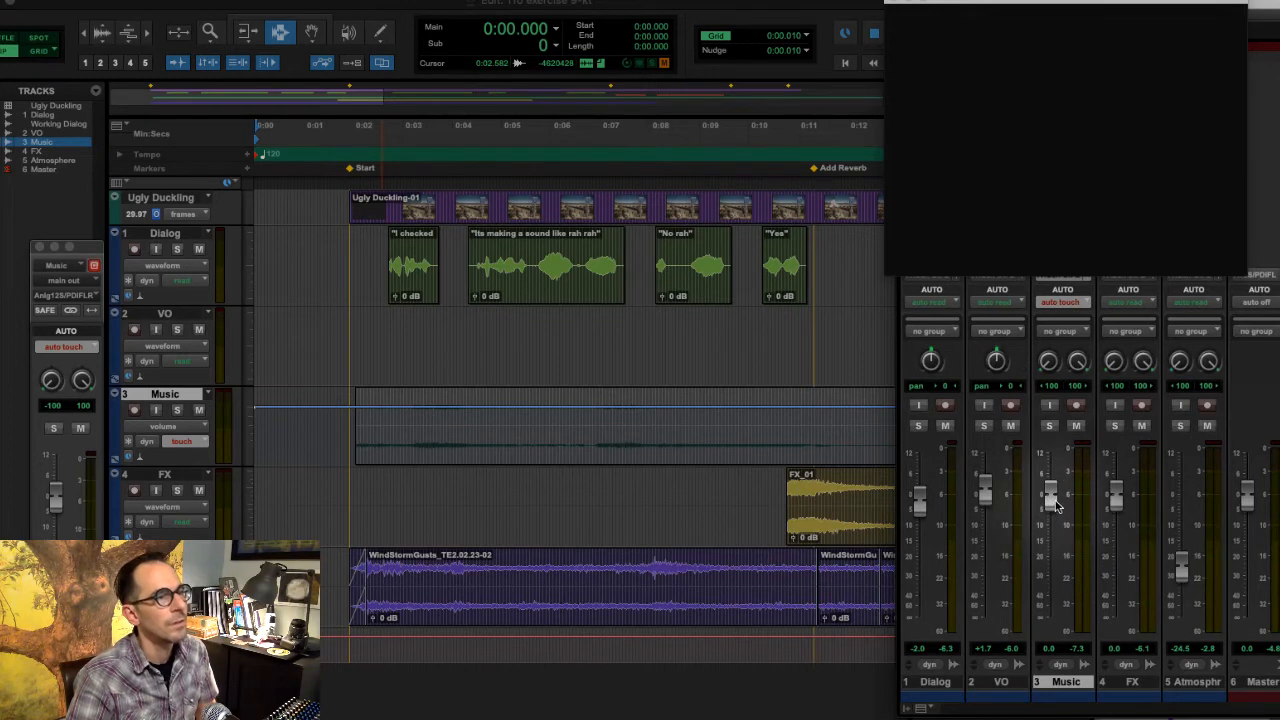
- Play from the session start and record Touch automation lowering the Music track's fader to about -17.2 dB under the dialog
key(space)
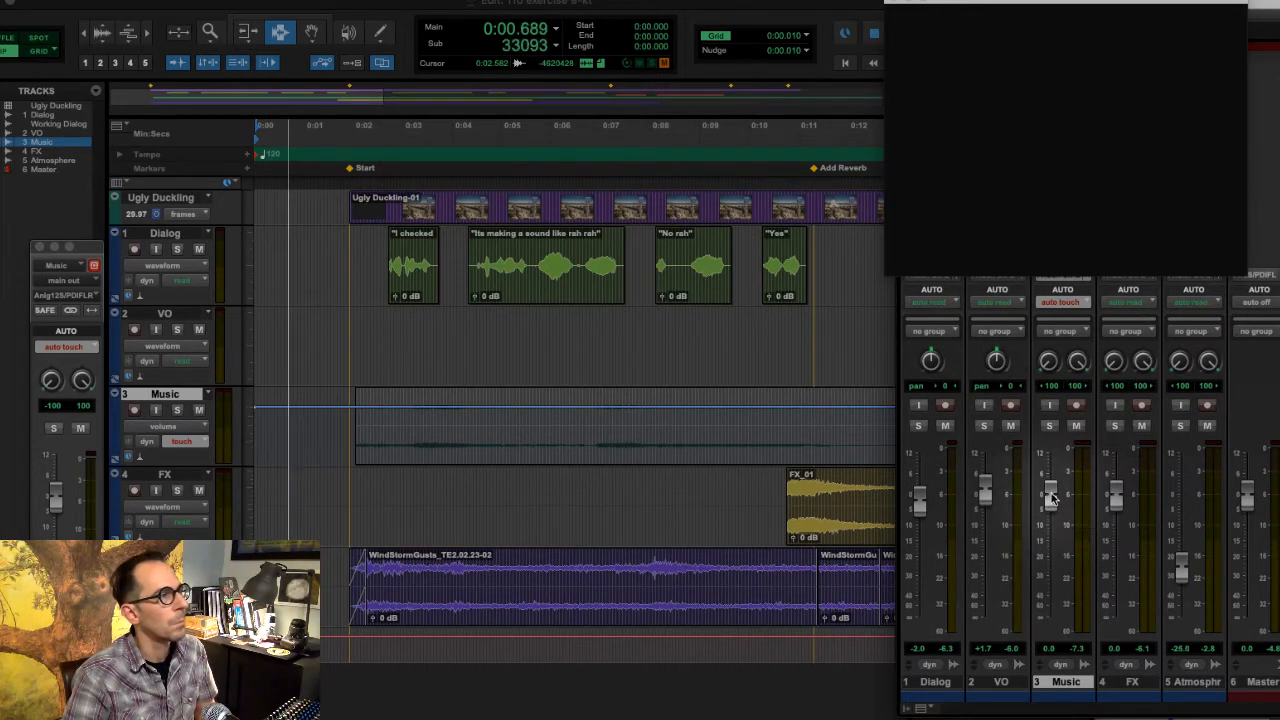
drag(1051, 493, 1051, 553)
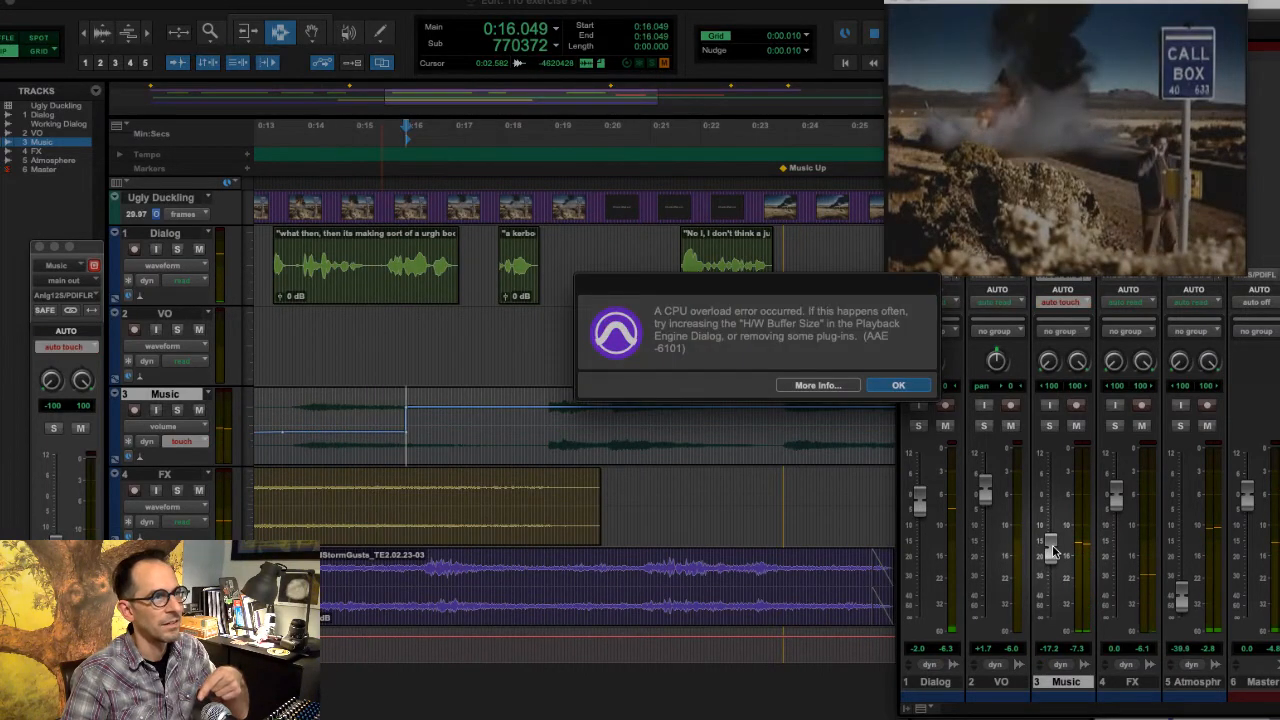
click(916, 388)
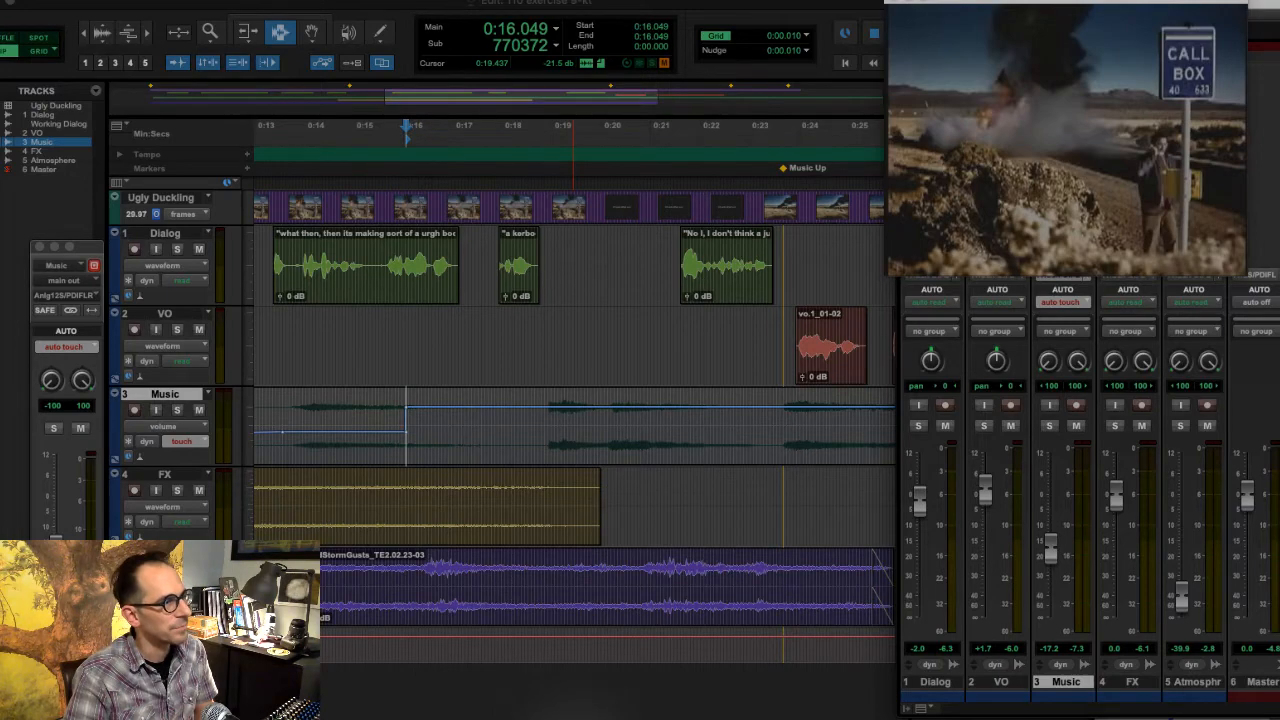
- Examine the Music track's volume line around 0:16 by placing the cursor before and after the level jump and comparing fader positions
scroll(540, 400, left, 5)
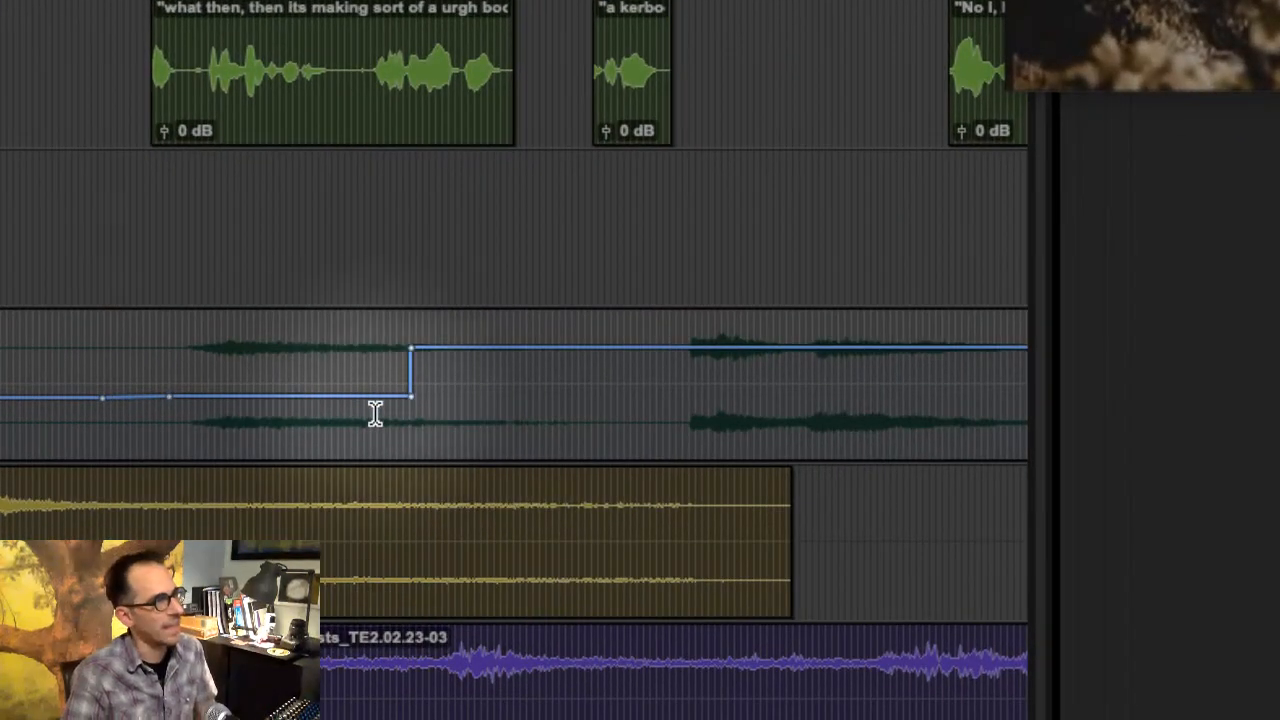
click(104, 398)
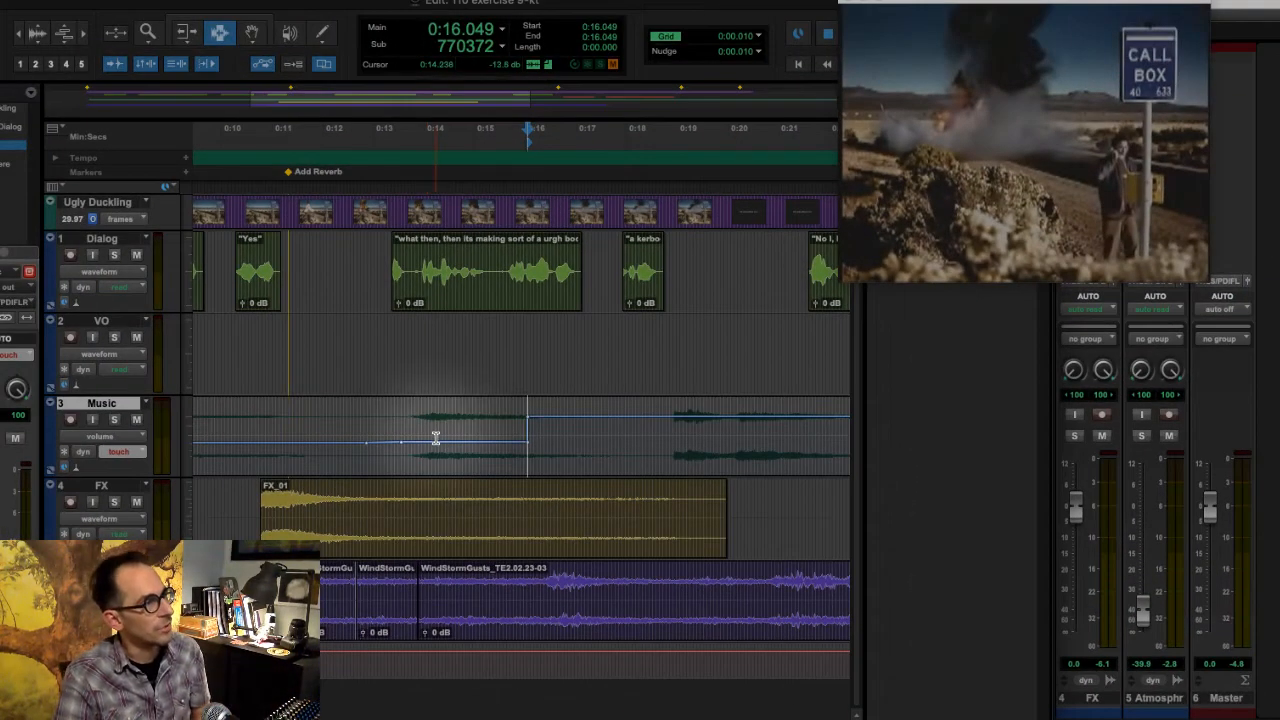
click(435, 438)
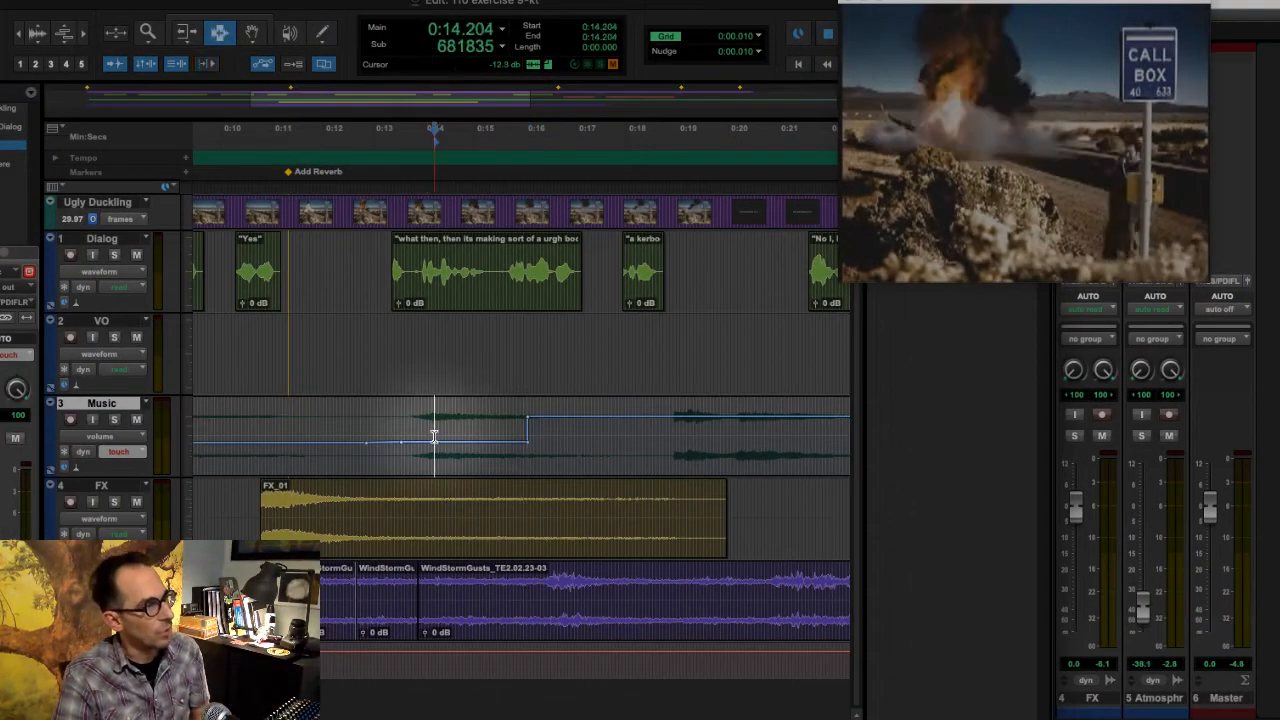
click(1240, 690)
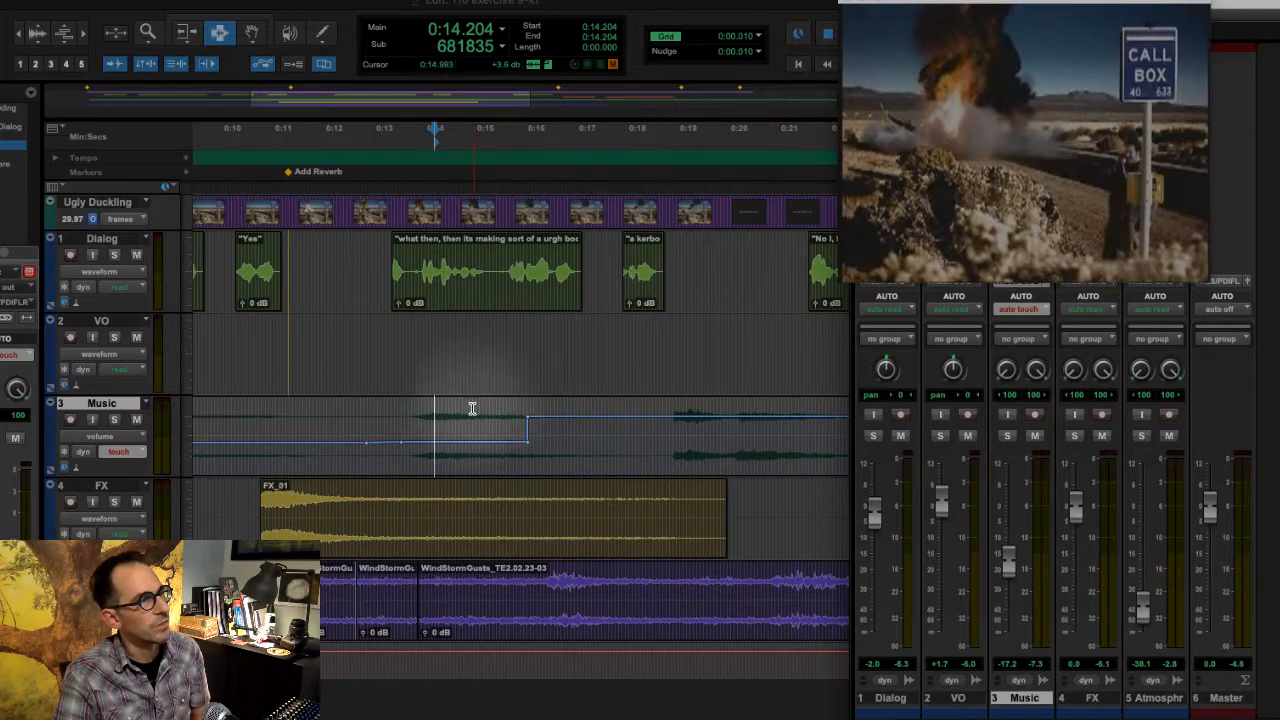
click(539, 428)
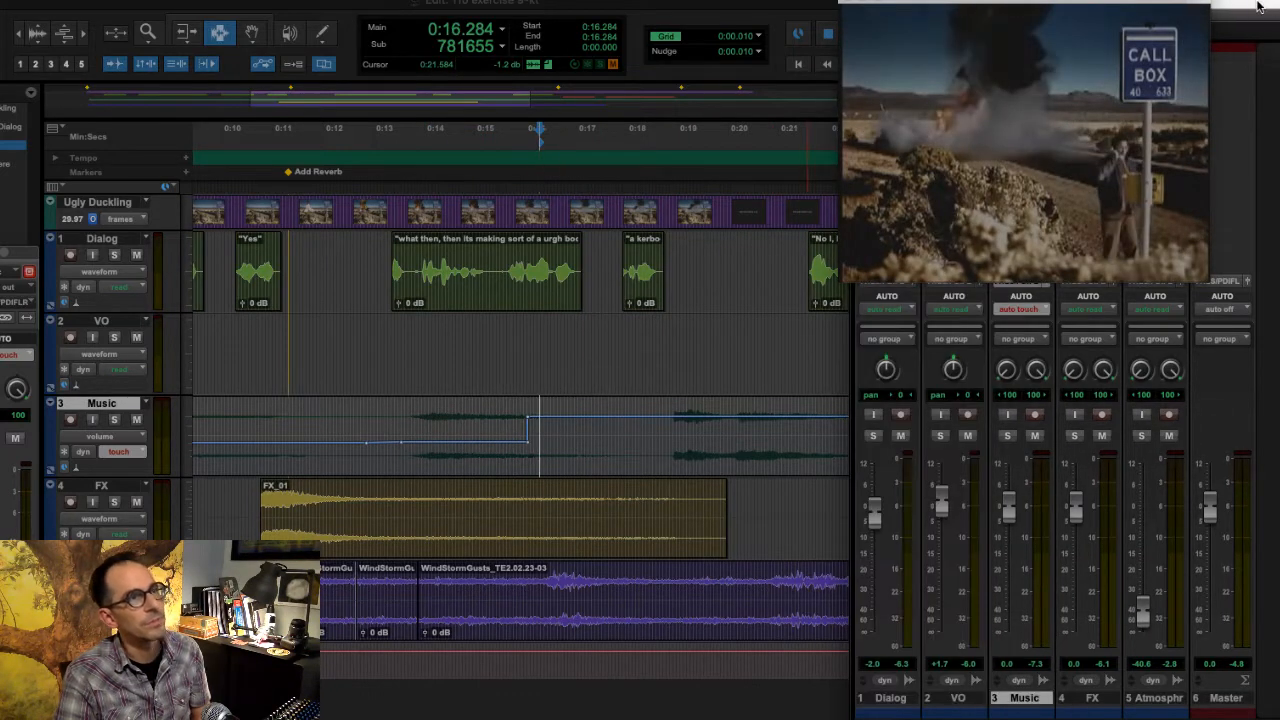
click(587, 425)
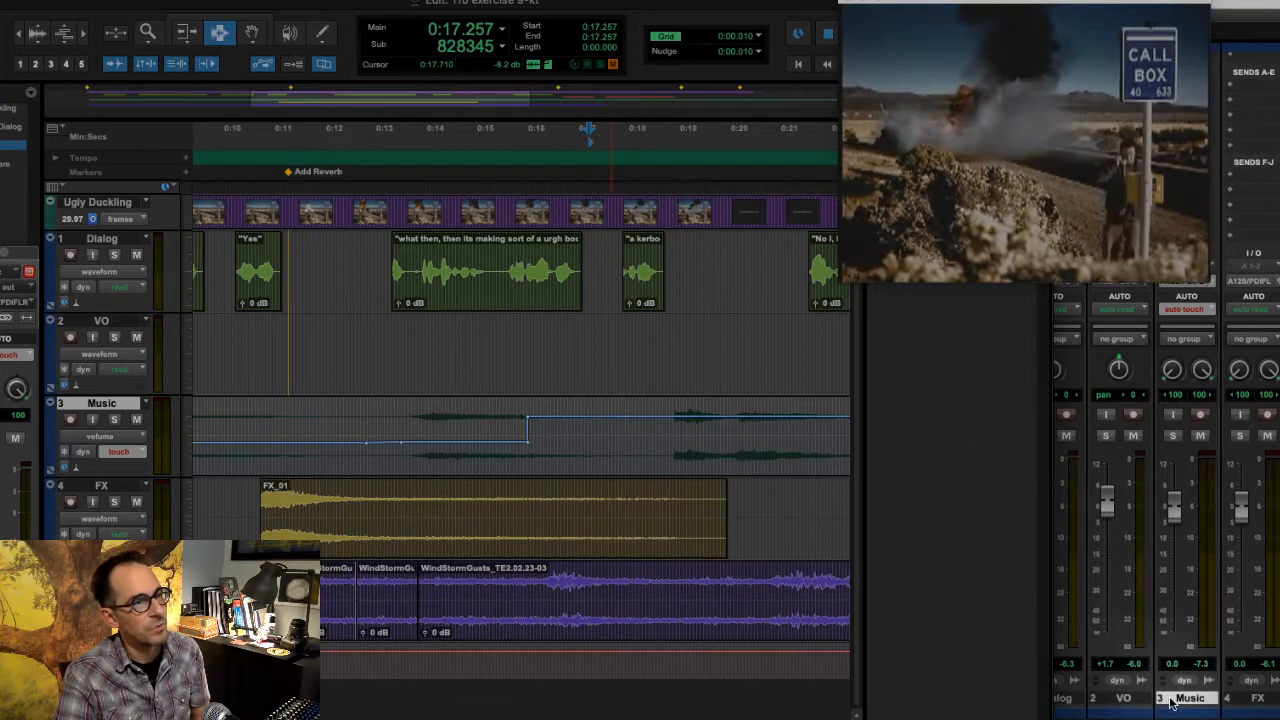
- Resume the Touch pass from about 0:13.2, raising the Music fader at the Music Up marker and fading it out by the End marker
click(384, 430)
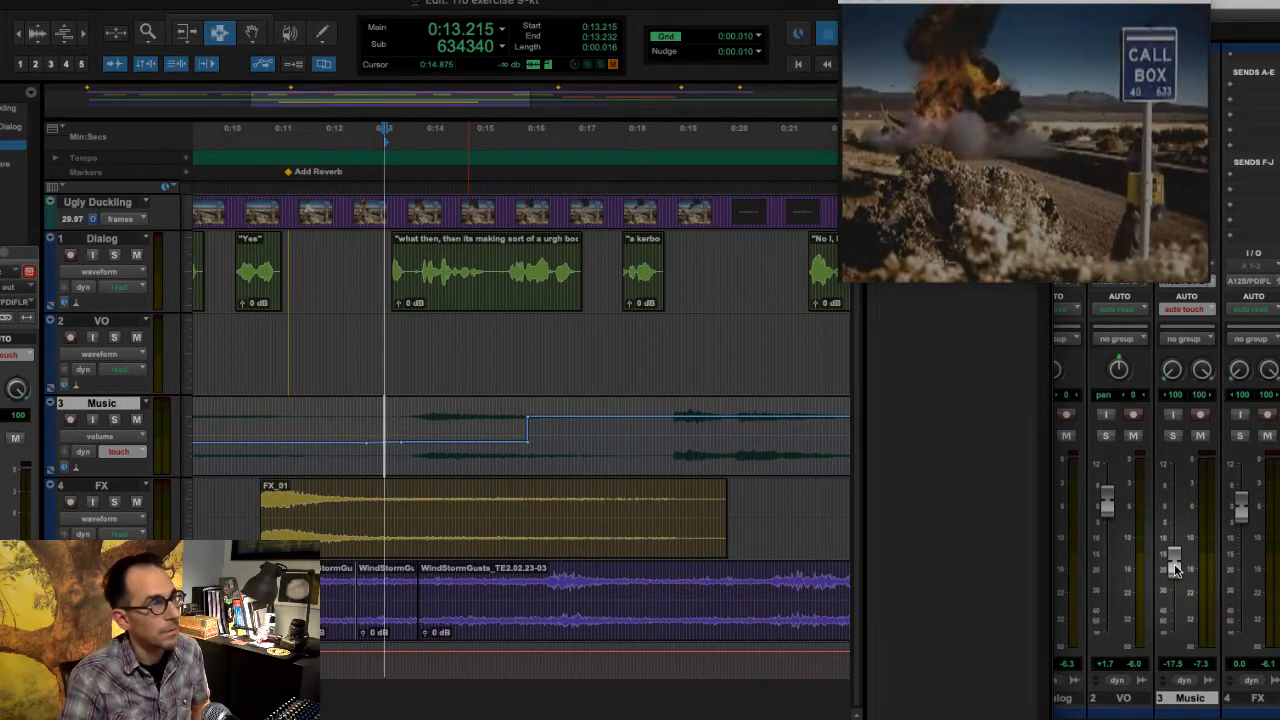
key(space)
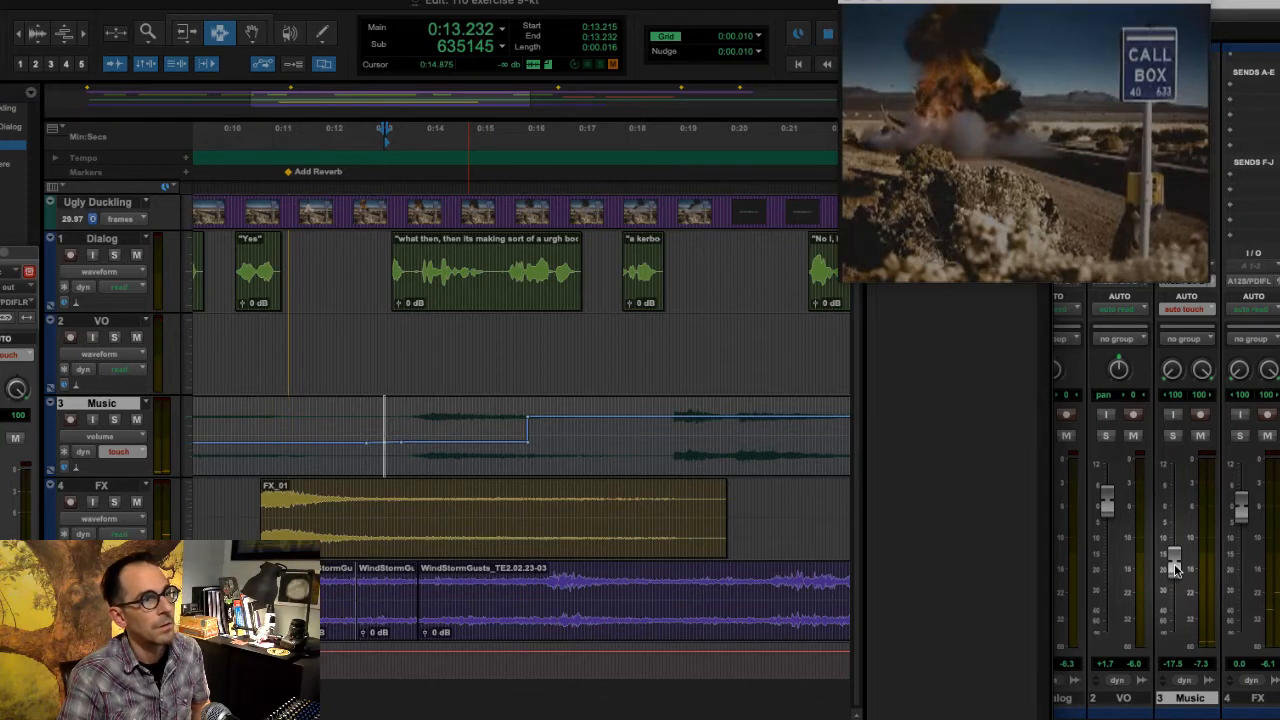
mouse_move(1175, 568)
mouse_down()
mouse_move(1186, 536)
mouse_move(1217, 652)
mouse_up()
click(853, 395)
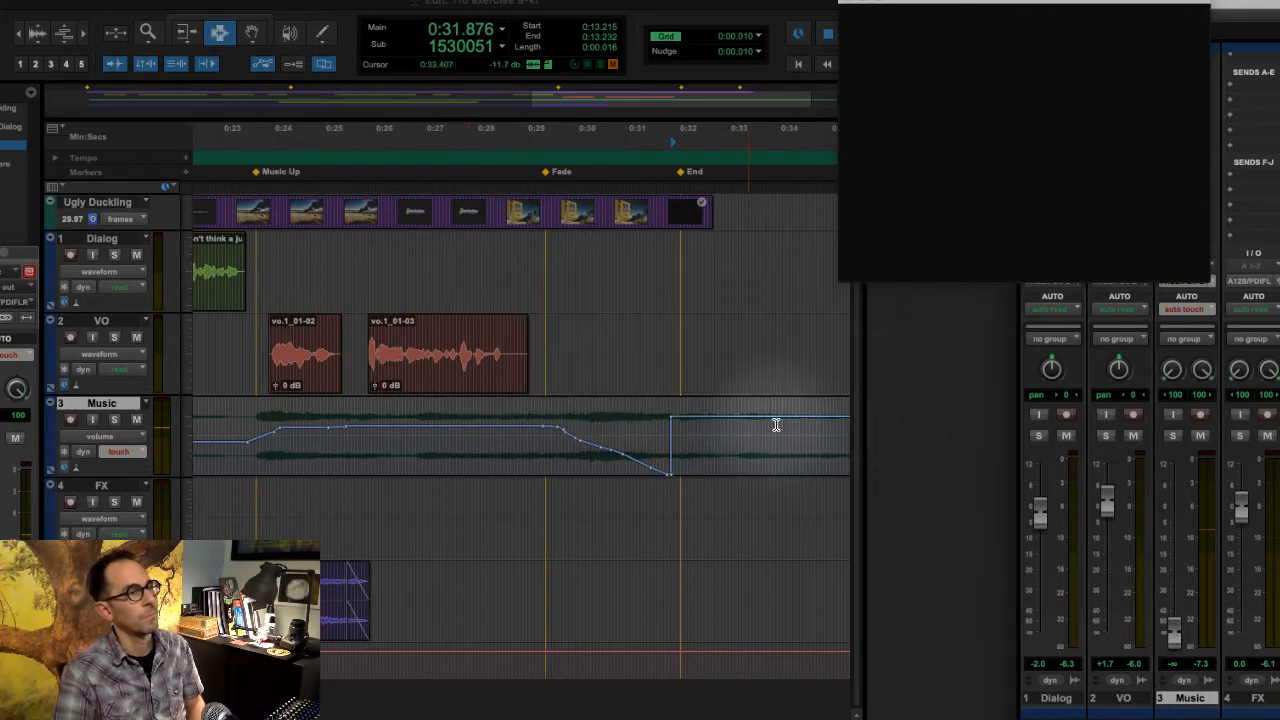
- Redraw the Music track's fade-out with the Pencil tool, smoothing it from the Fade marker and extending the silence past the End marker
click(322, 35)
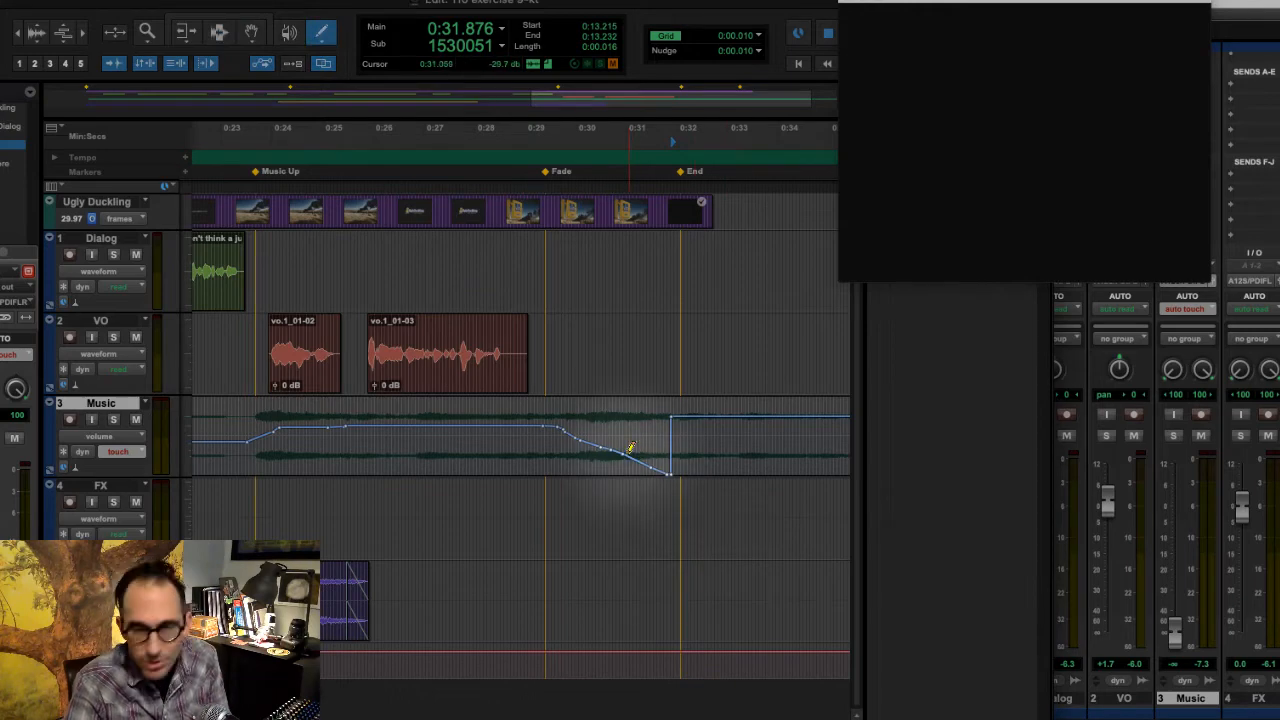
drag(635, 452, 771, 471)
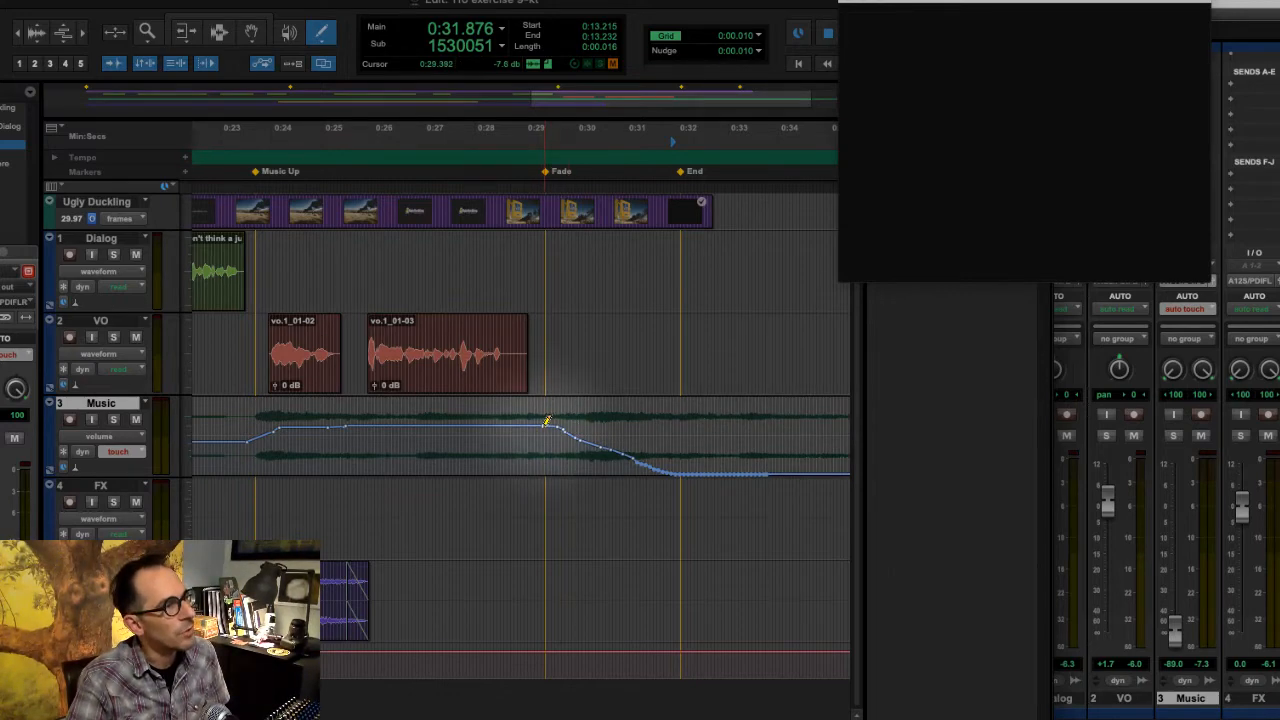
drag(544, 425, 597, 440)
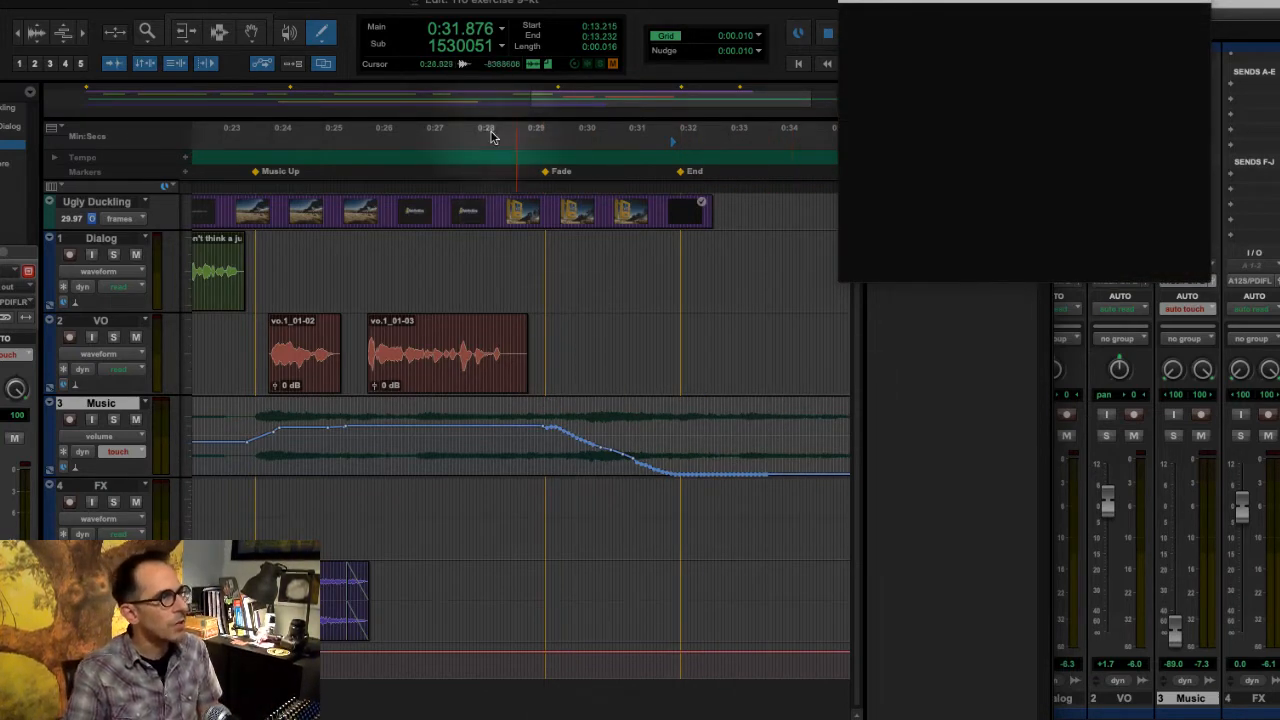
- Delete the Music track's volume automation across the whole session and set the track's automation mode to latch
double_click(146, 32)
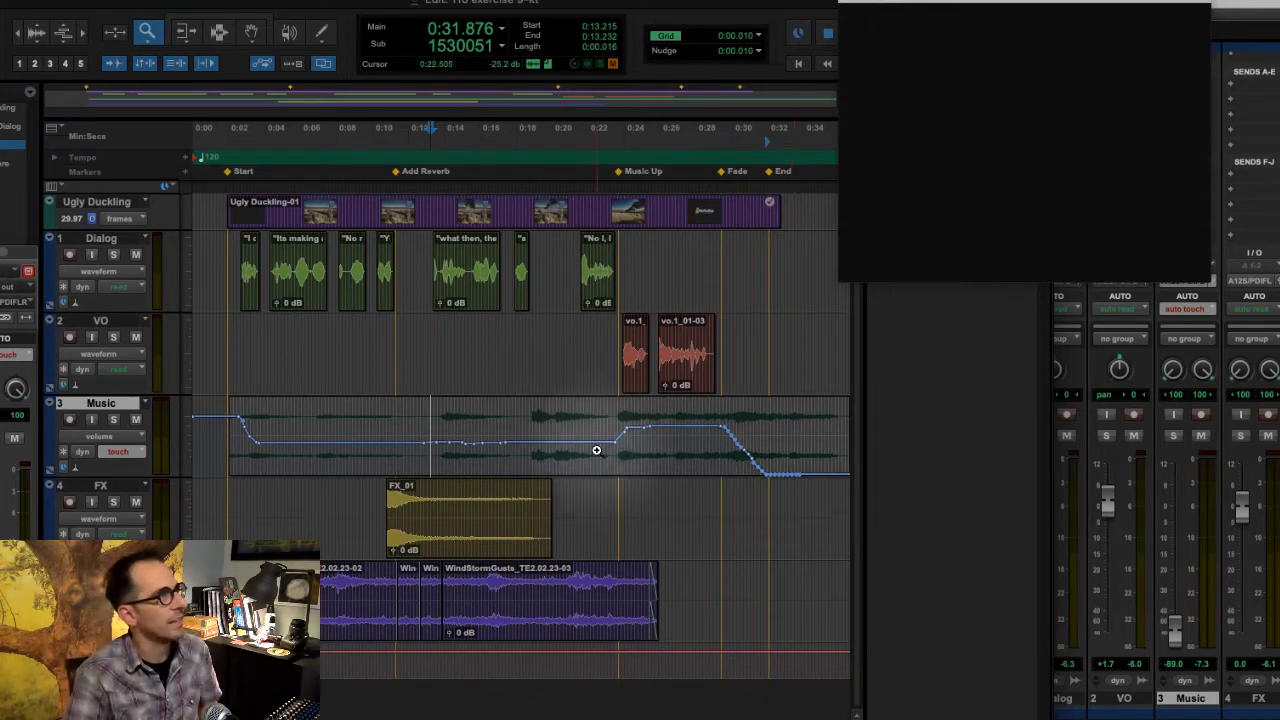
click(219, 33)
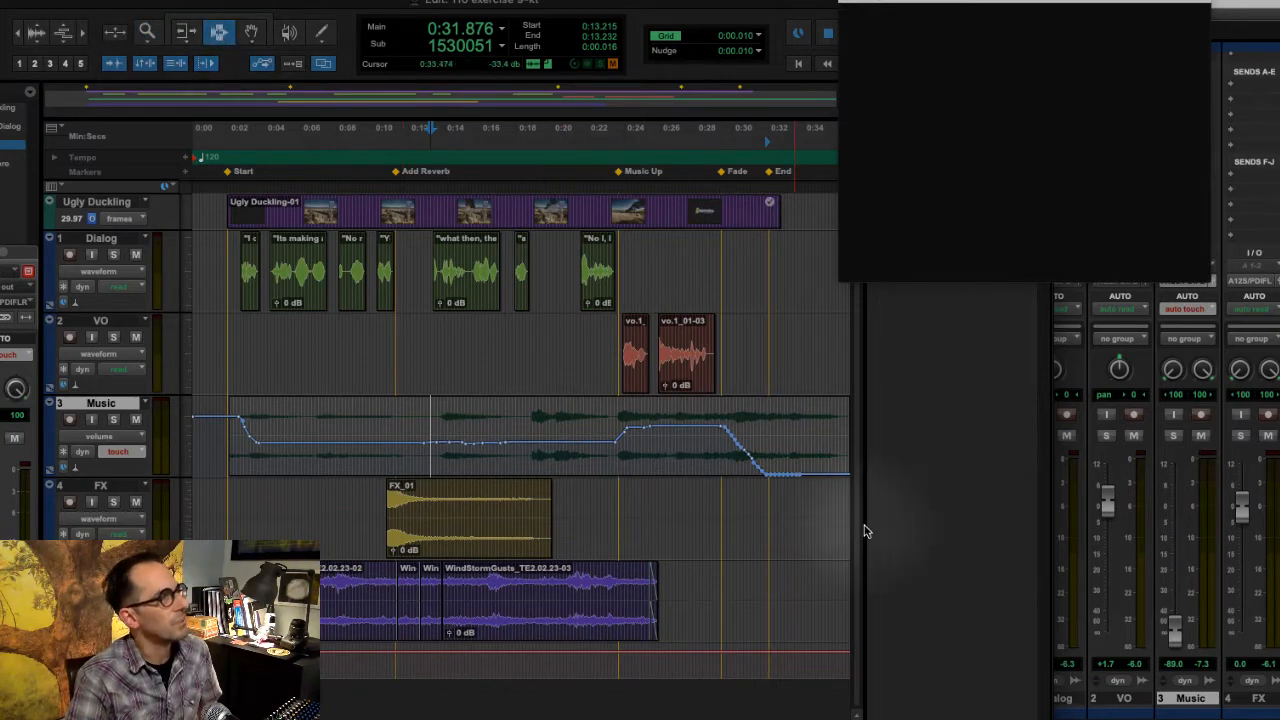
drag(818, 446, 158, 434)
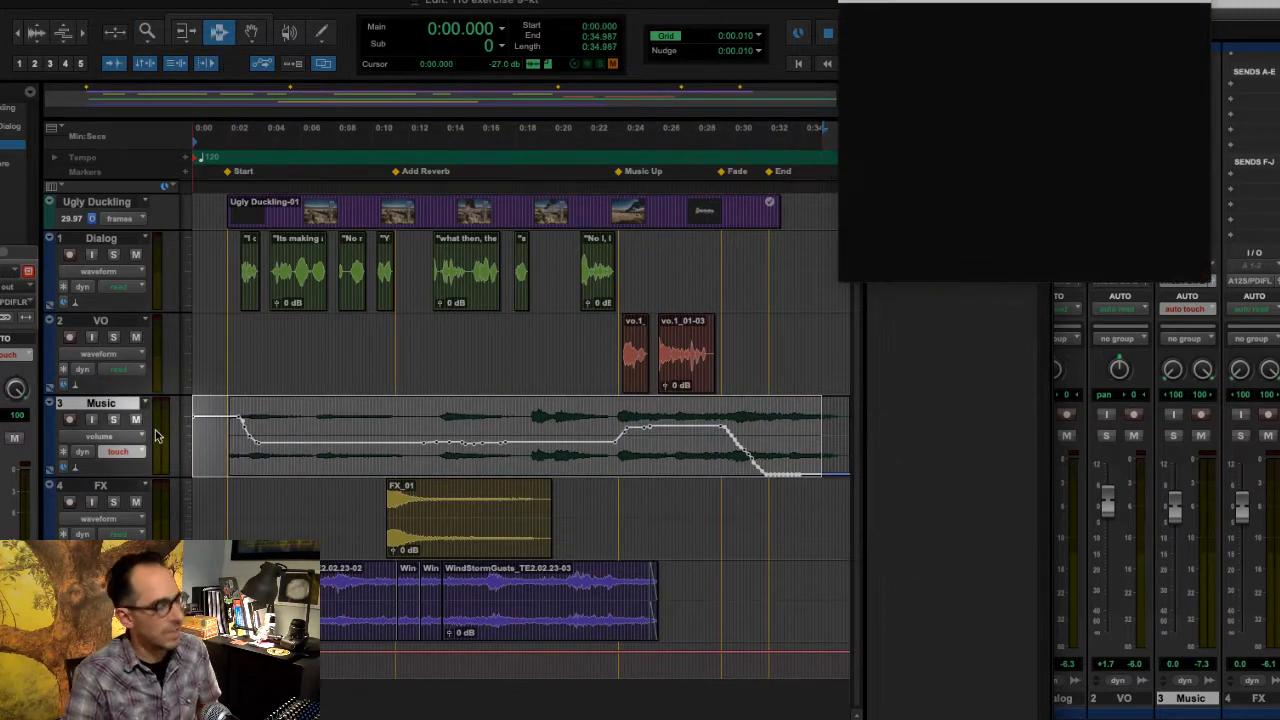
key(Delete)
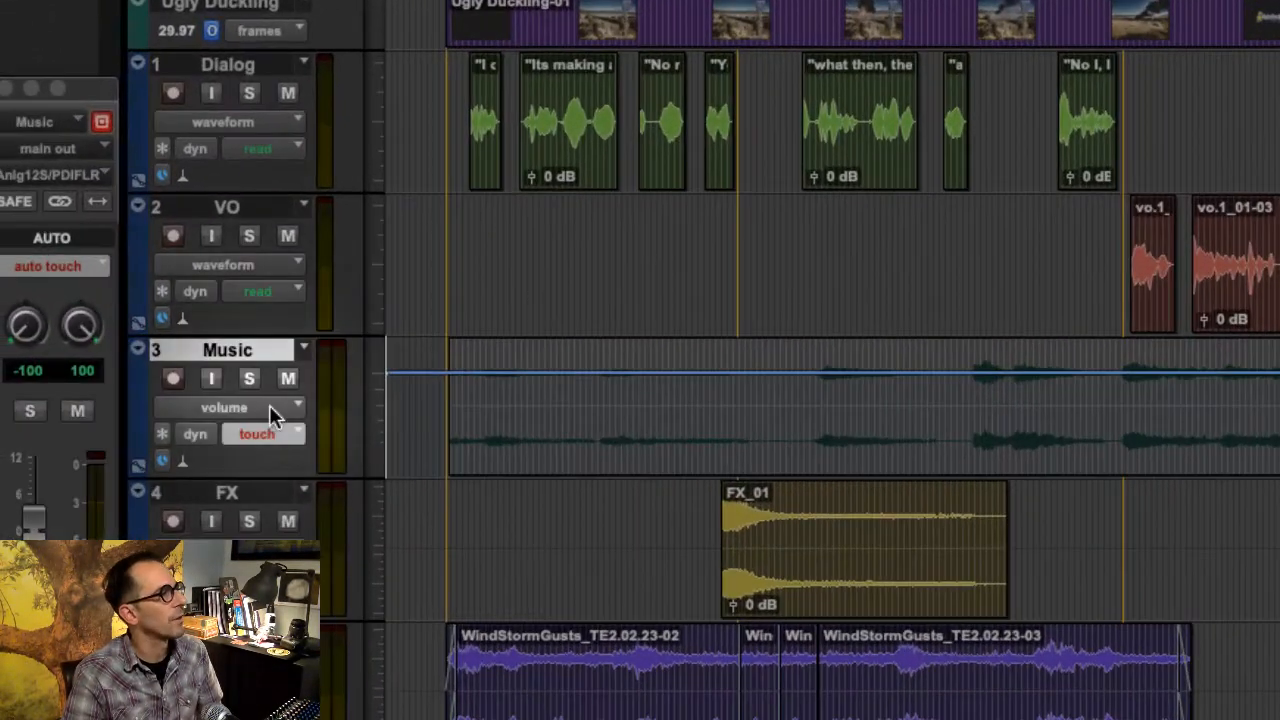
click(137, 449)
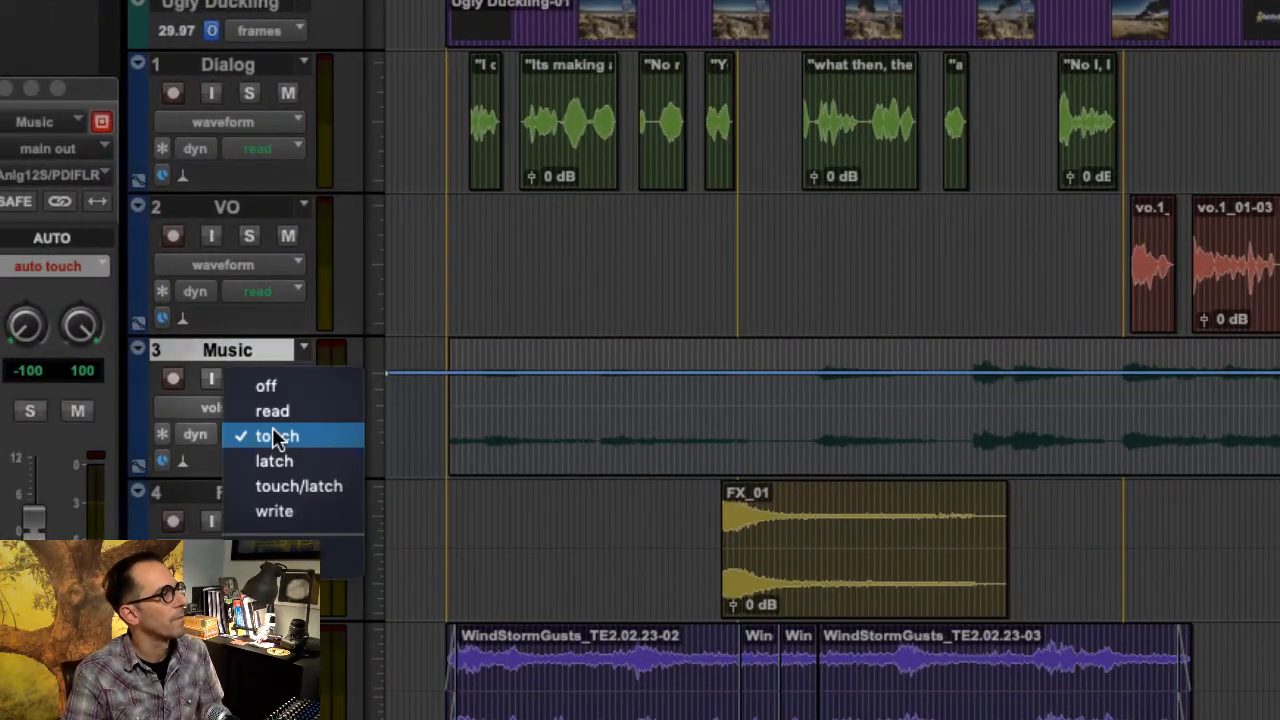
click(288, 460)
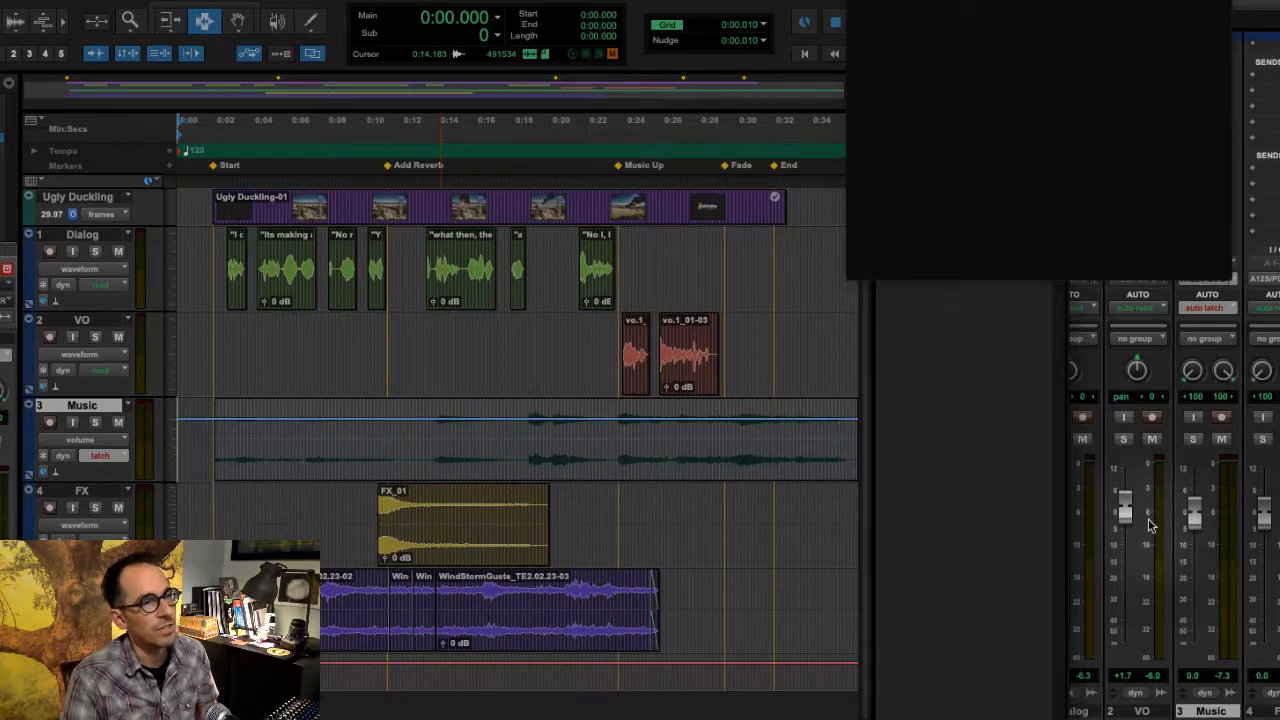
- Play from the session start and record Latch automation lowering the Music track's fader to about -16.3 dB
key(space)
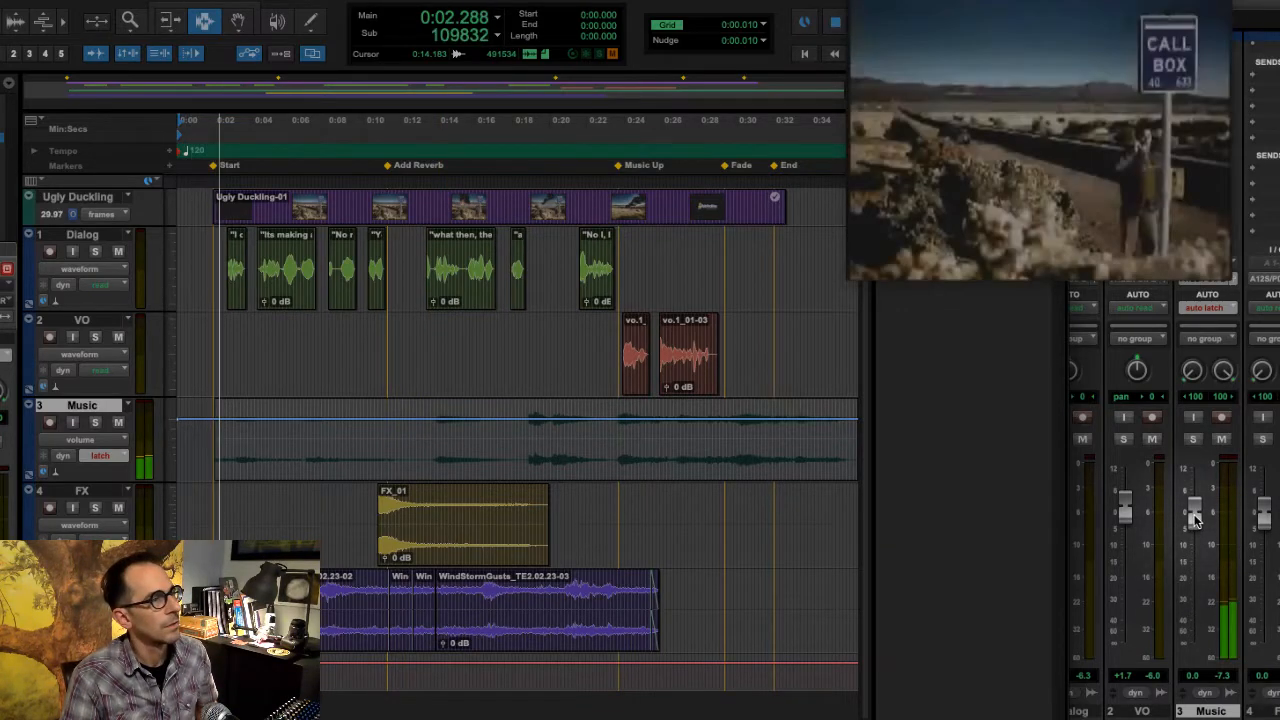
drag(1195, 518, 1198, 572)
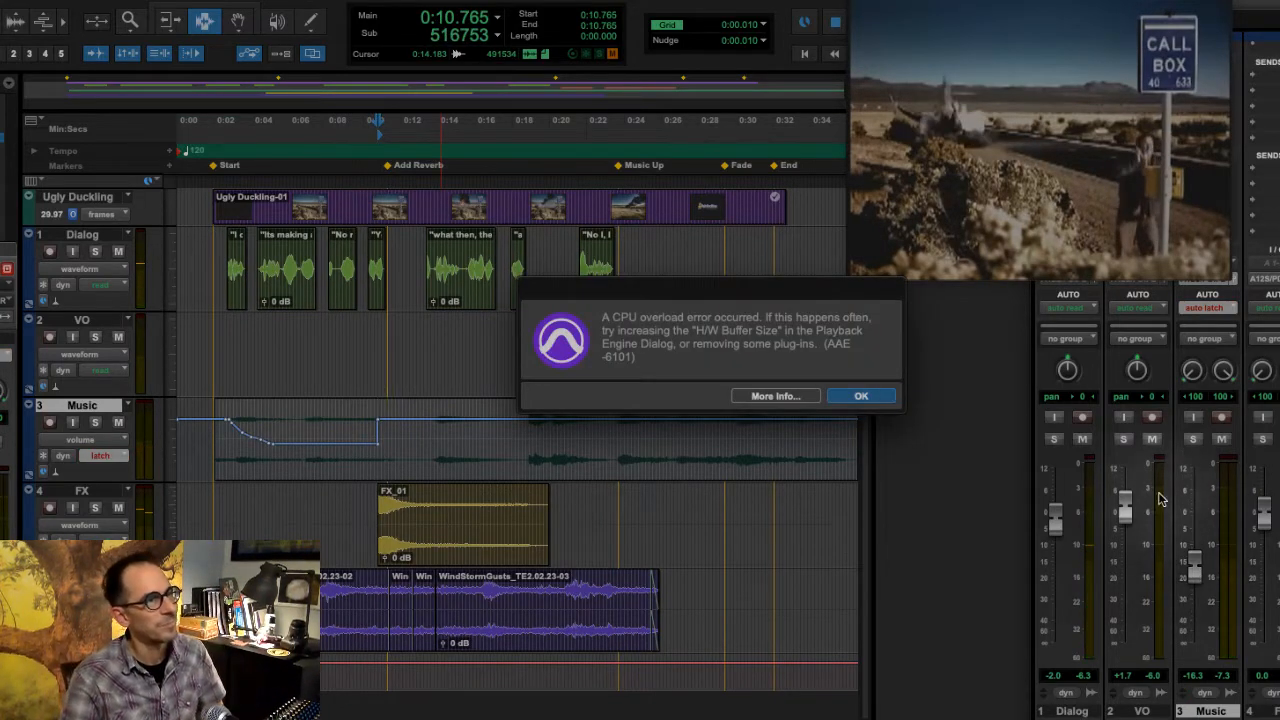
click(859, 396)
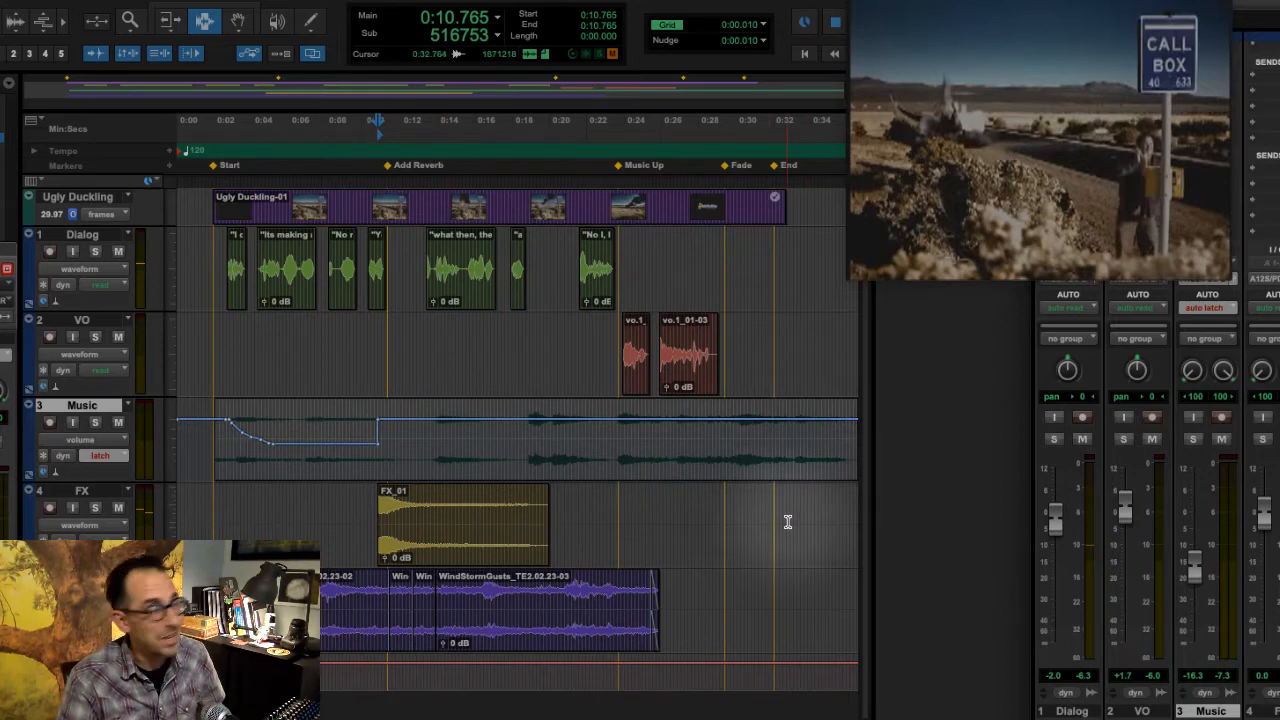
- Resume the Latch pass from about 0:08.6, holding the Music fader at -16.3 dB, then raise it to -12.9 dB near 0:18
click(336, 444)
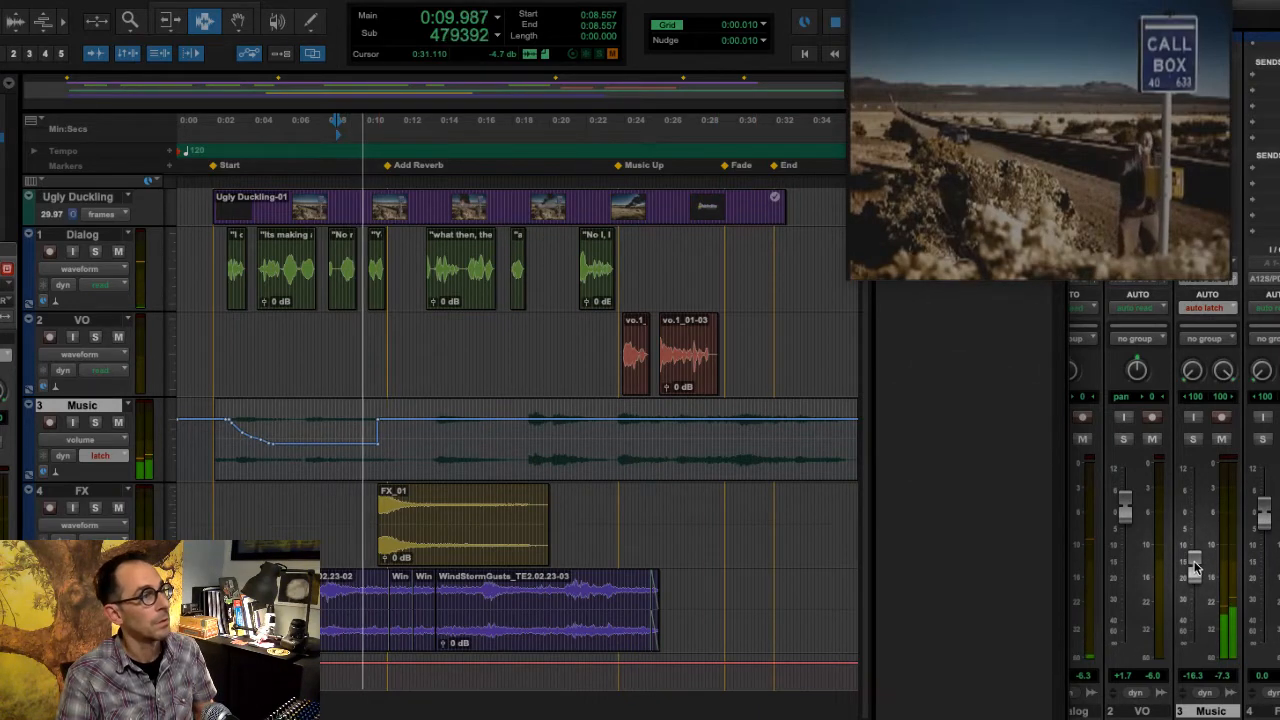
click(1195, 567)
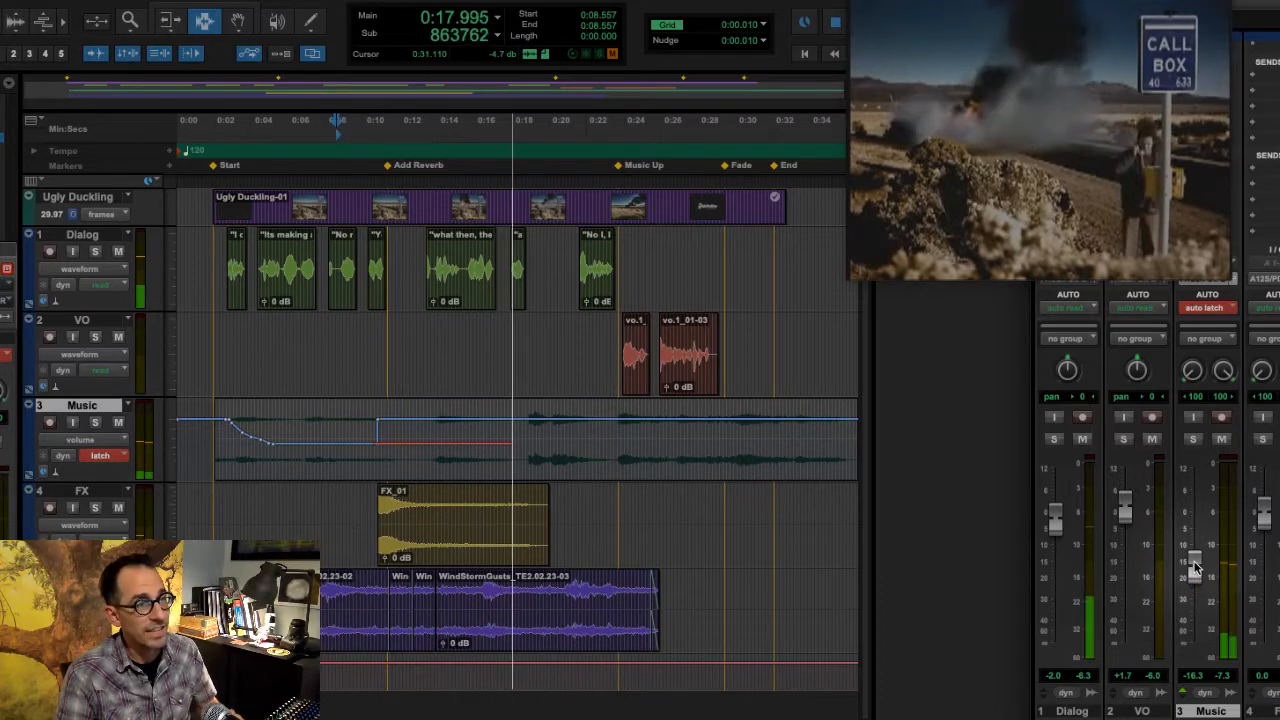
drag(1195, 567, 1199, 557)
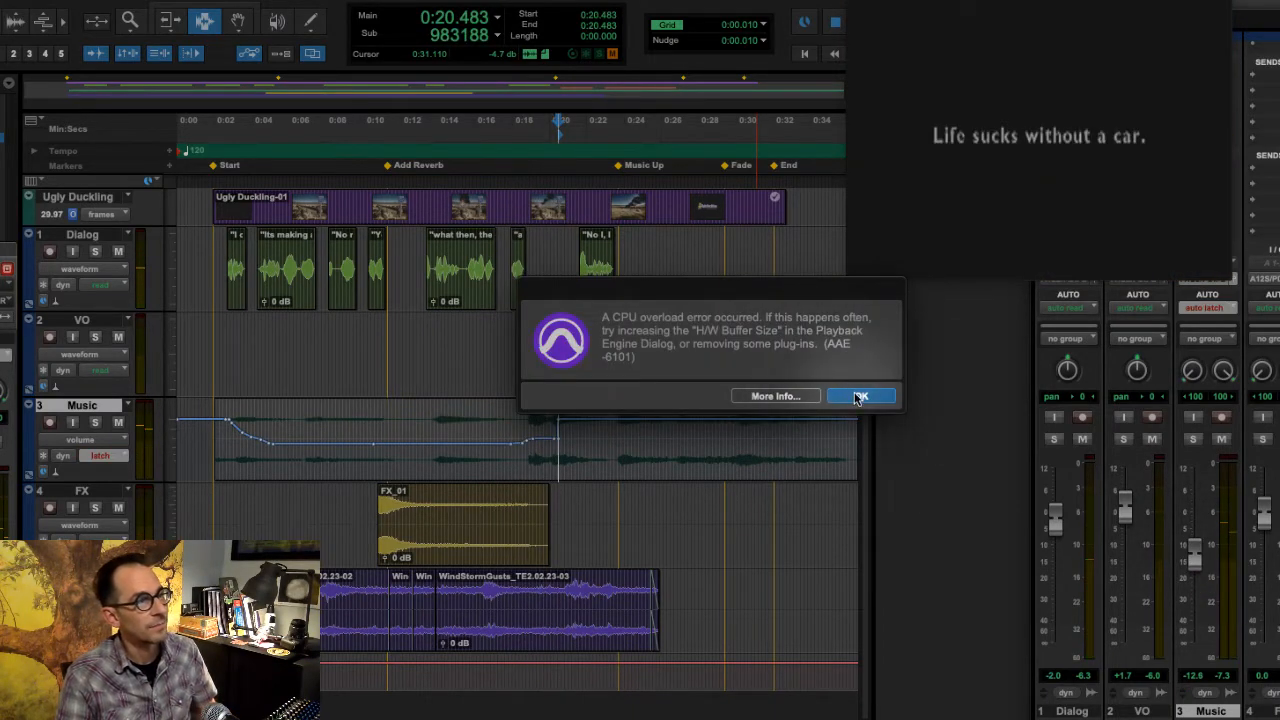
click(848, 394)
- Continue the Latch pass from about 0:19.4, raising Music to -7.3 dB under the voice-over, fading it to silence by End, and stop playback
click(540, 429)
key(space)
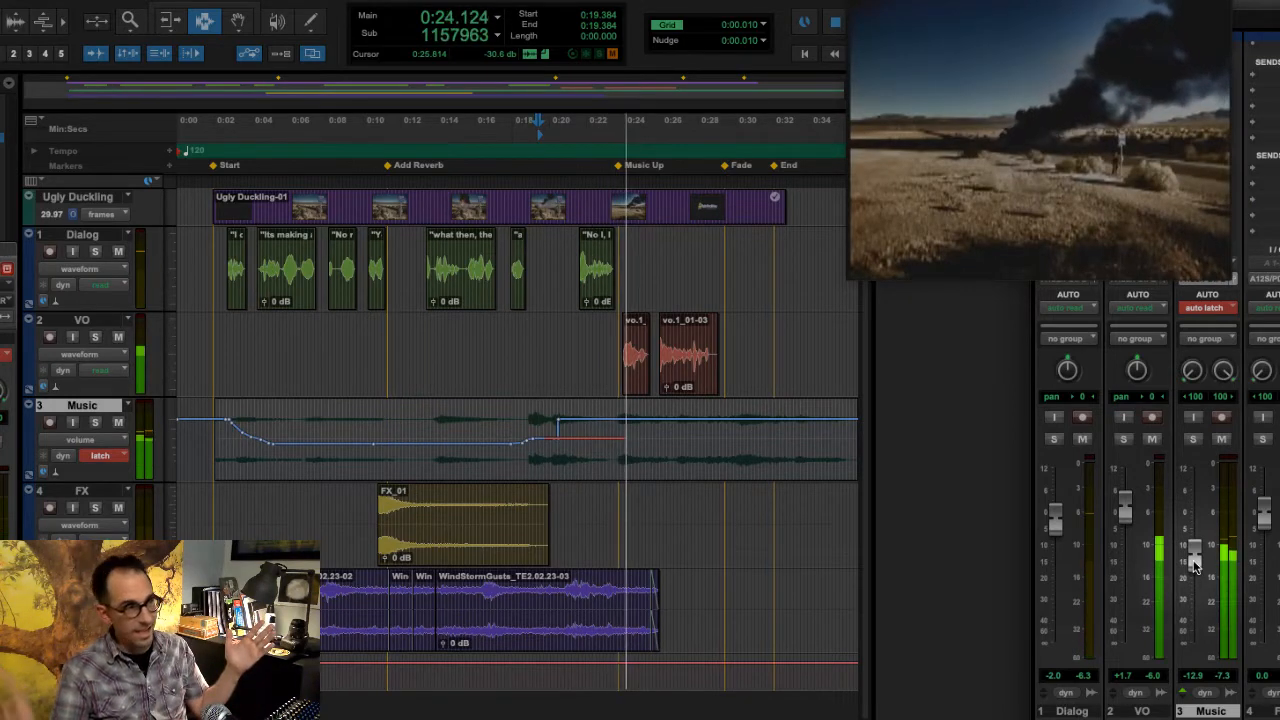
drag(1193, 565, 1190, 547)
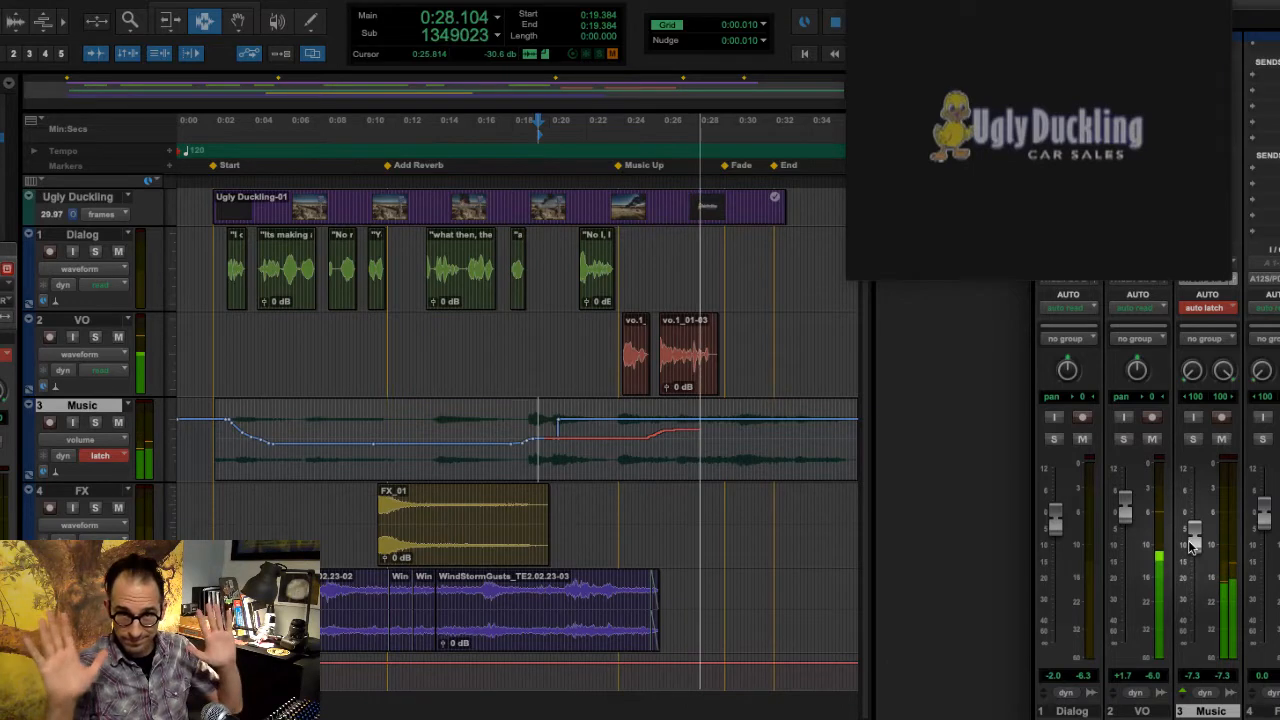
drag(1193, 545, 1203, 660)
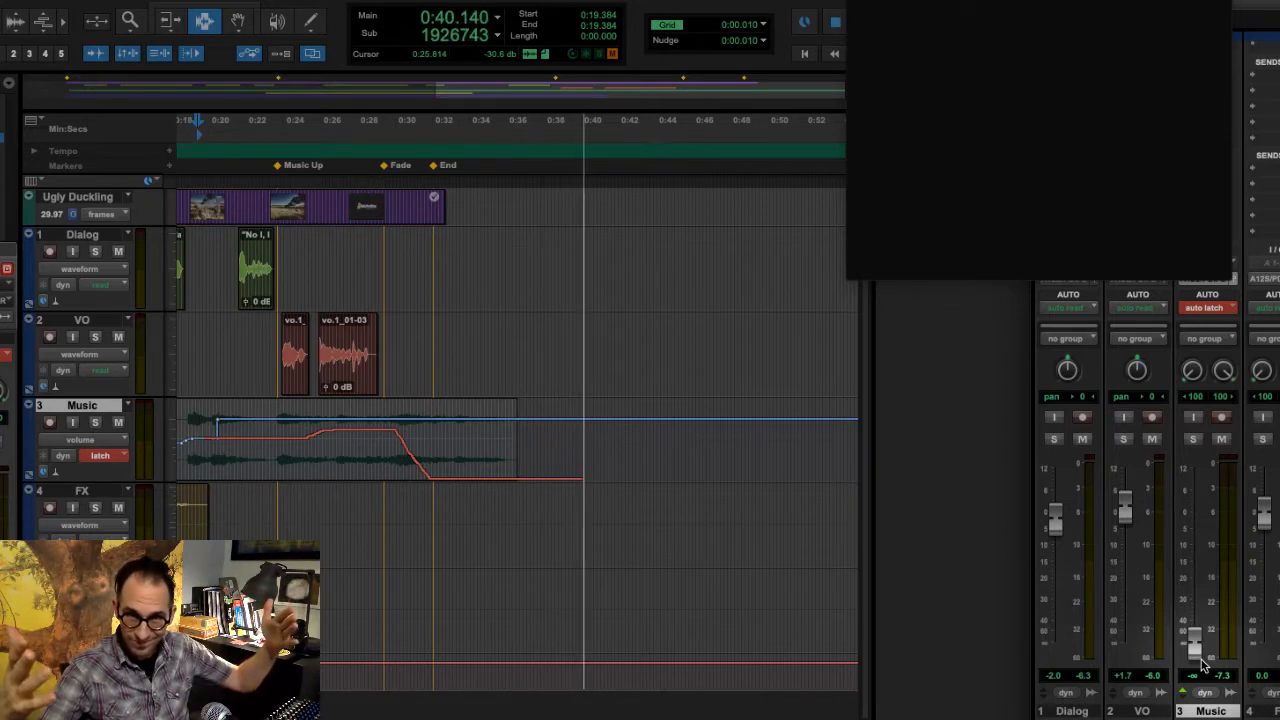
key(space)
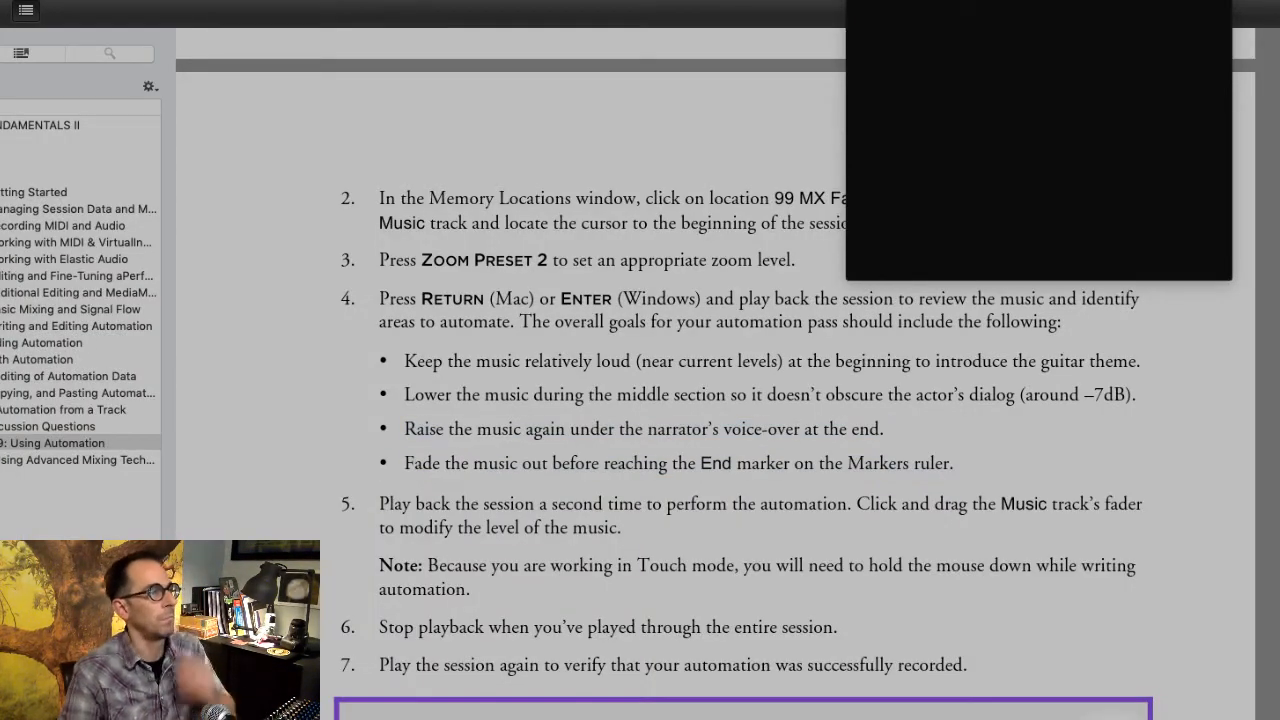
- Switch to the exercise guide and read Discussion Point #2 and the Viewing Volume Automation instructions for the Music track
scroll(742, 400, down, 12)
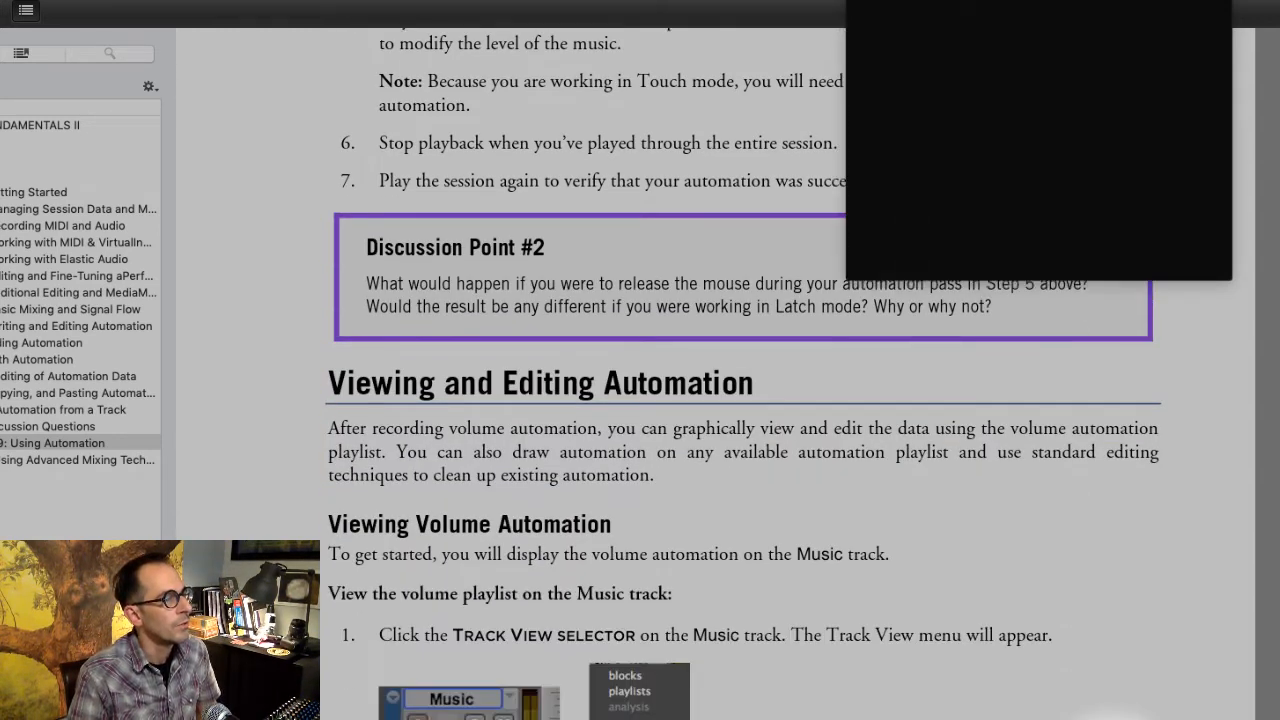
scroll(551, 607, down, 5)
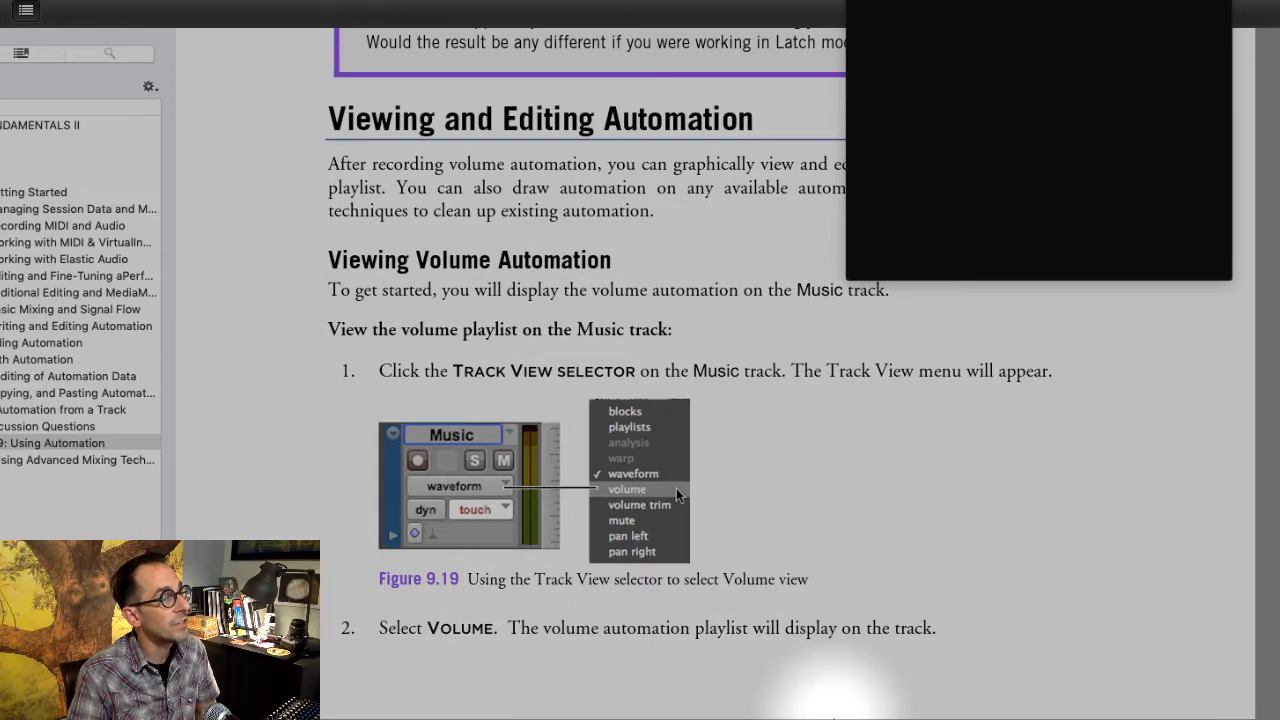
scroll(800, 700, down, 2)
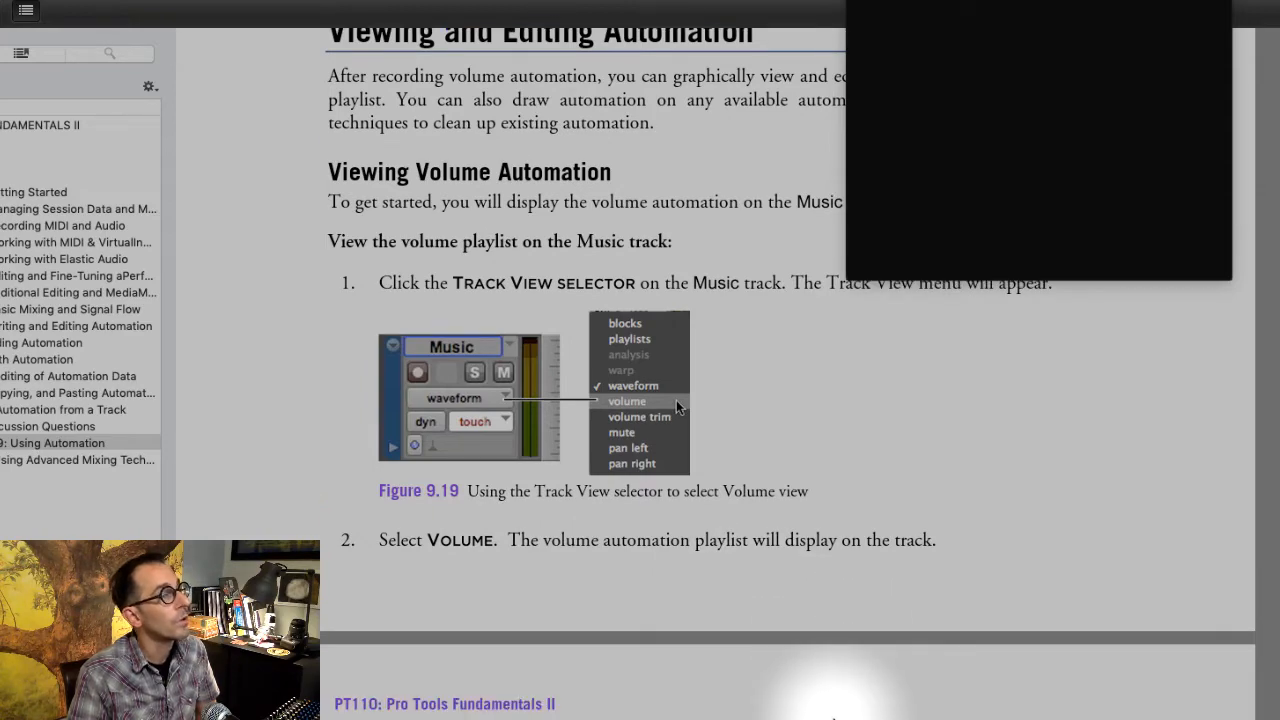
scroll(833, 718, up, 2)
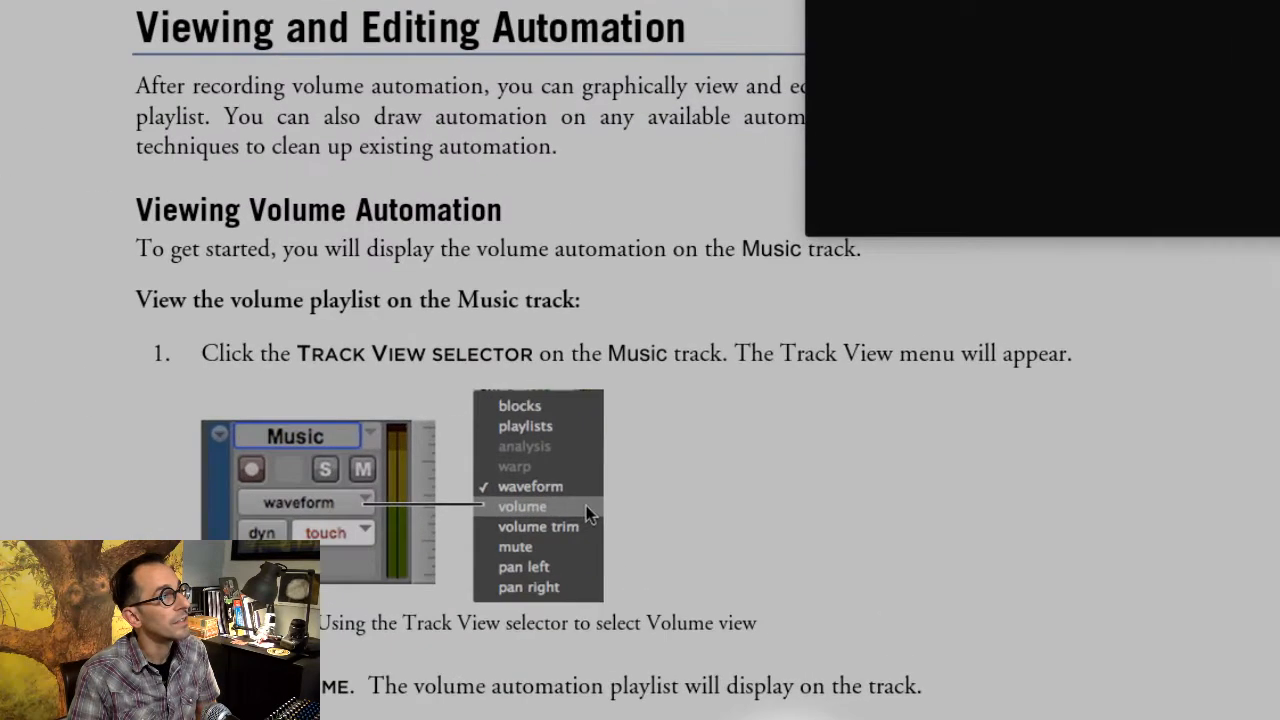
- Examine the exercise guide's steps for displaying the Music track's volume playlist, including Figure 9.19
scroll(833, 718, up, 3)
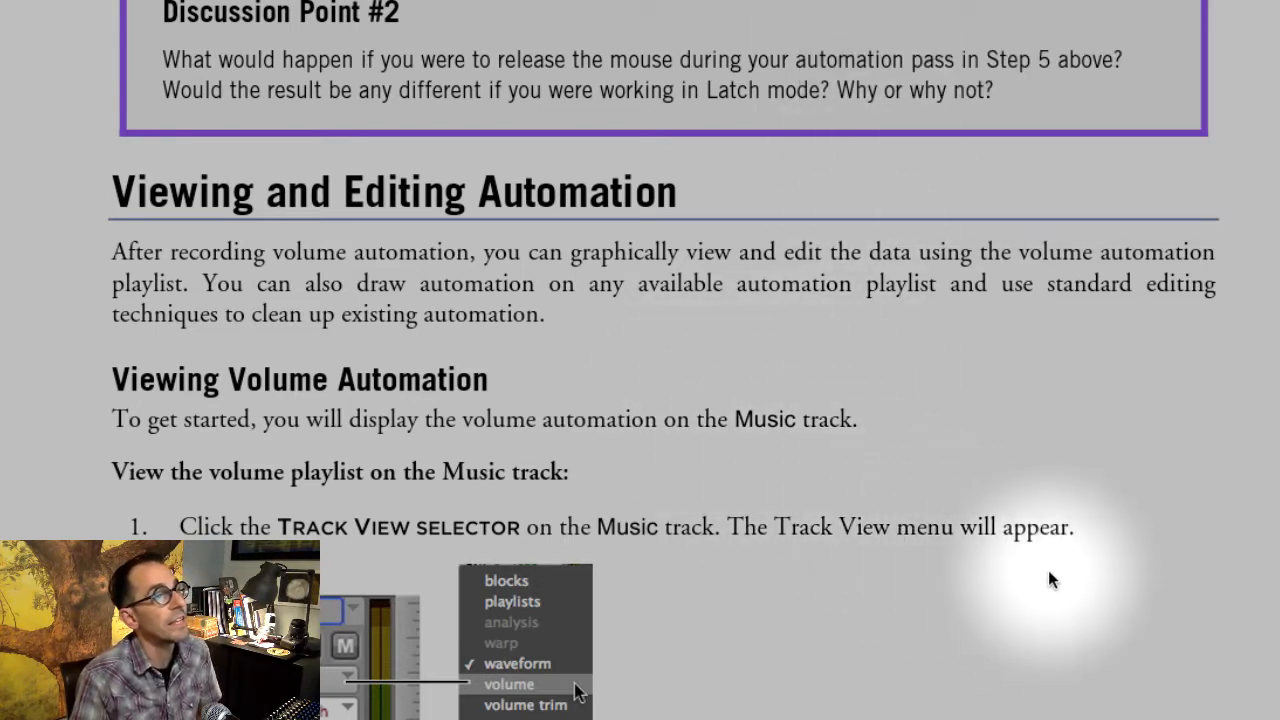
scroll(1038, 548, down, 1)
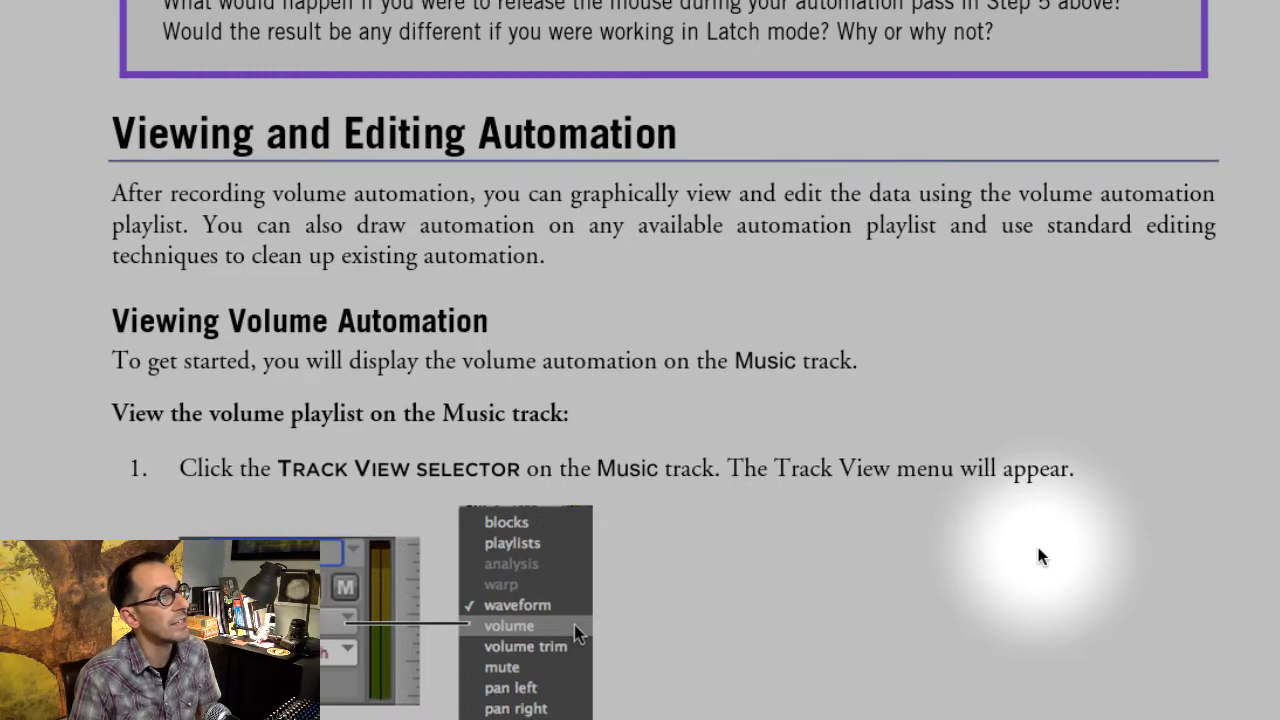
scroll(1038, 548, down, 5)
scroll(1036, 553, down, 3)
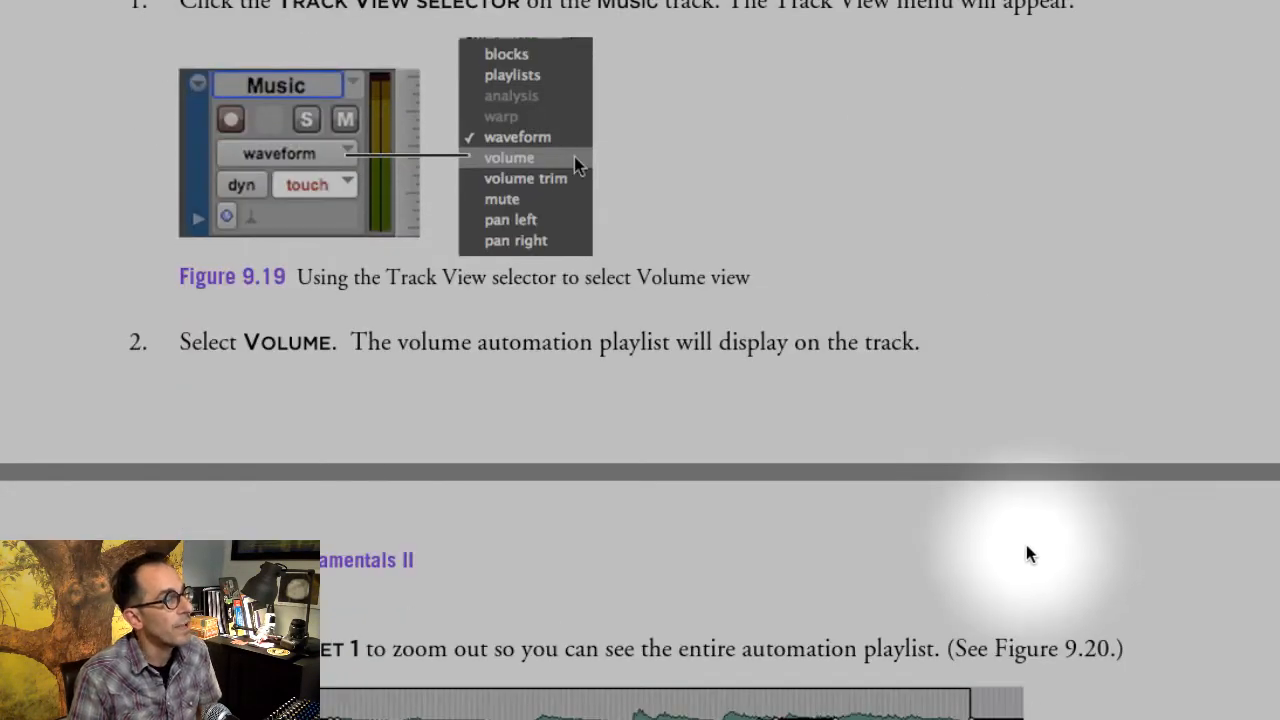
scroll(1030, 554, down, 2)
scroll(1025, 545, up, 5)
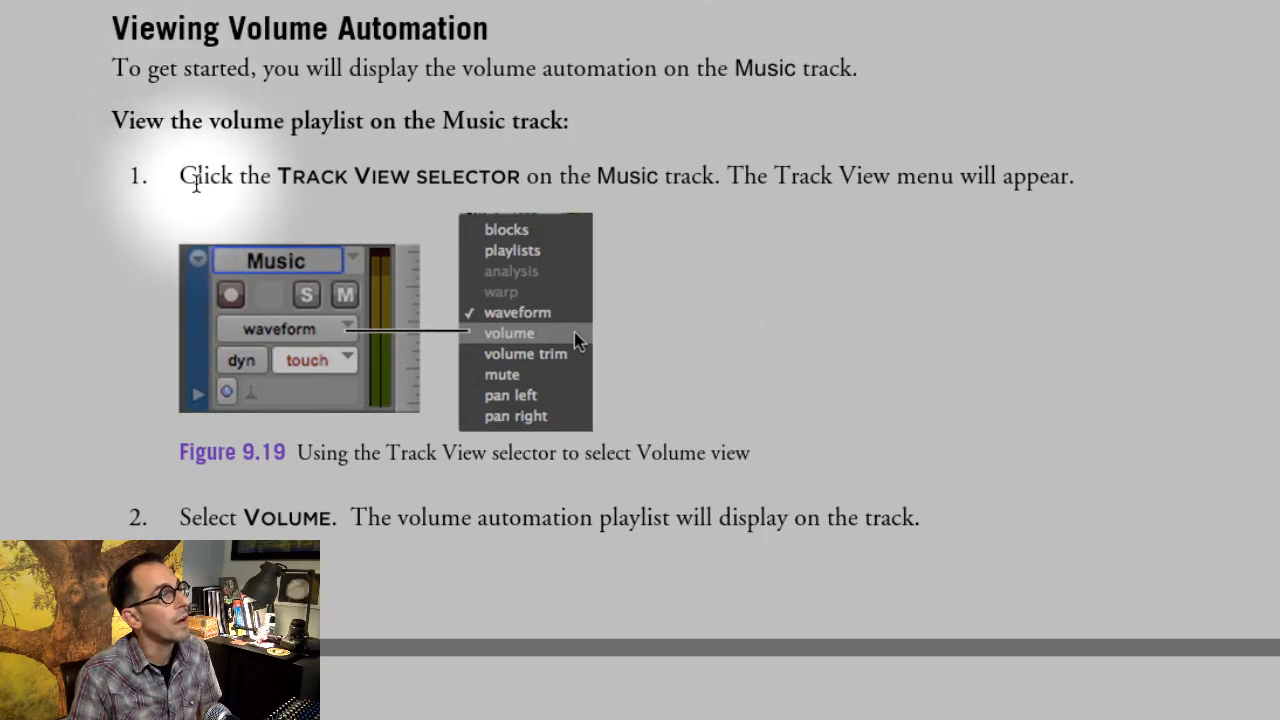
drag(196, 177, 987, 530)
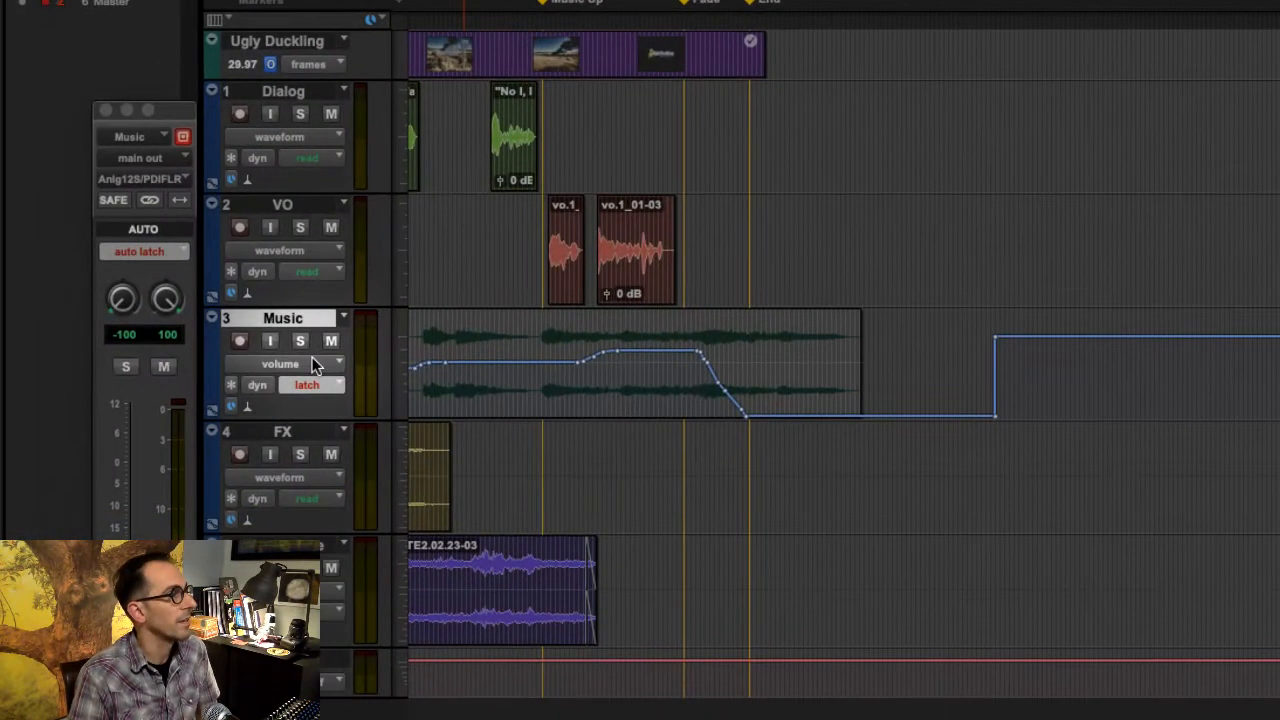
- Set the Music track's view to waveform and play back the passage around the Music Up marker
click(312, 357)
click(318, 346)
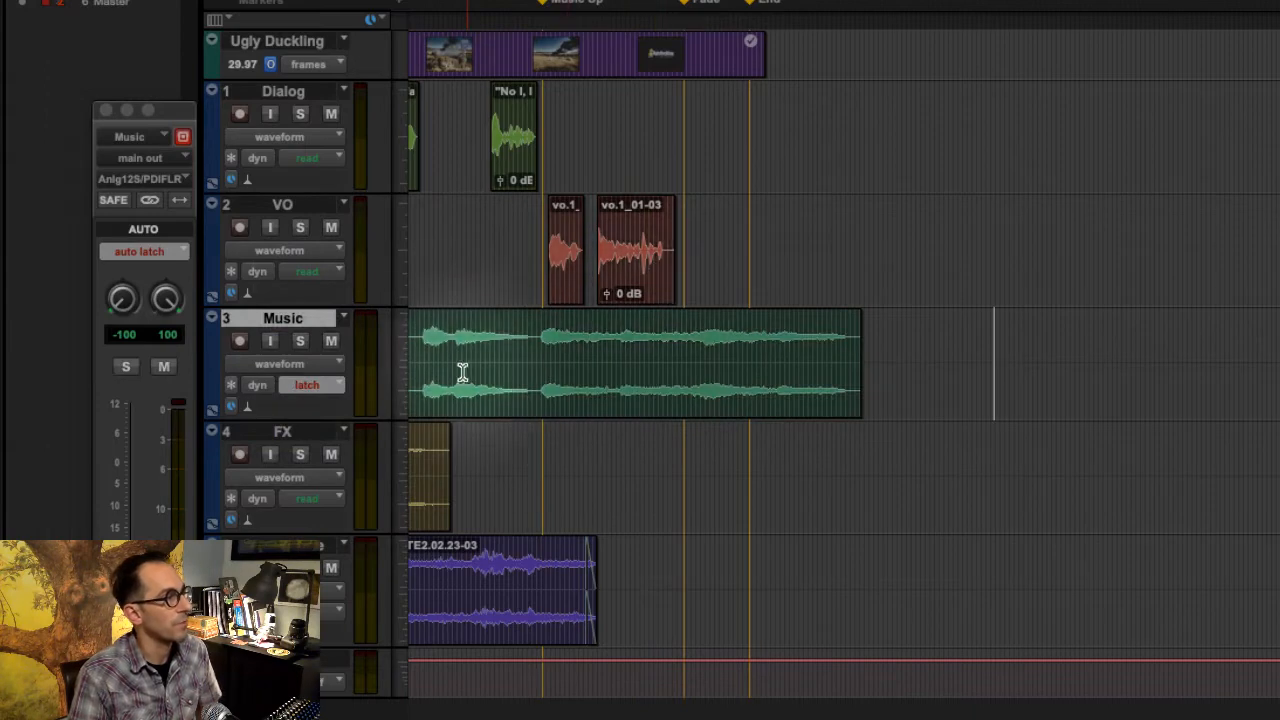
key(space)
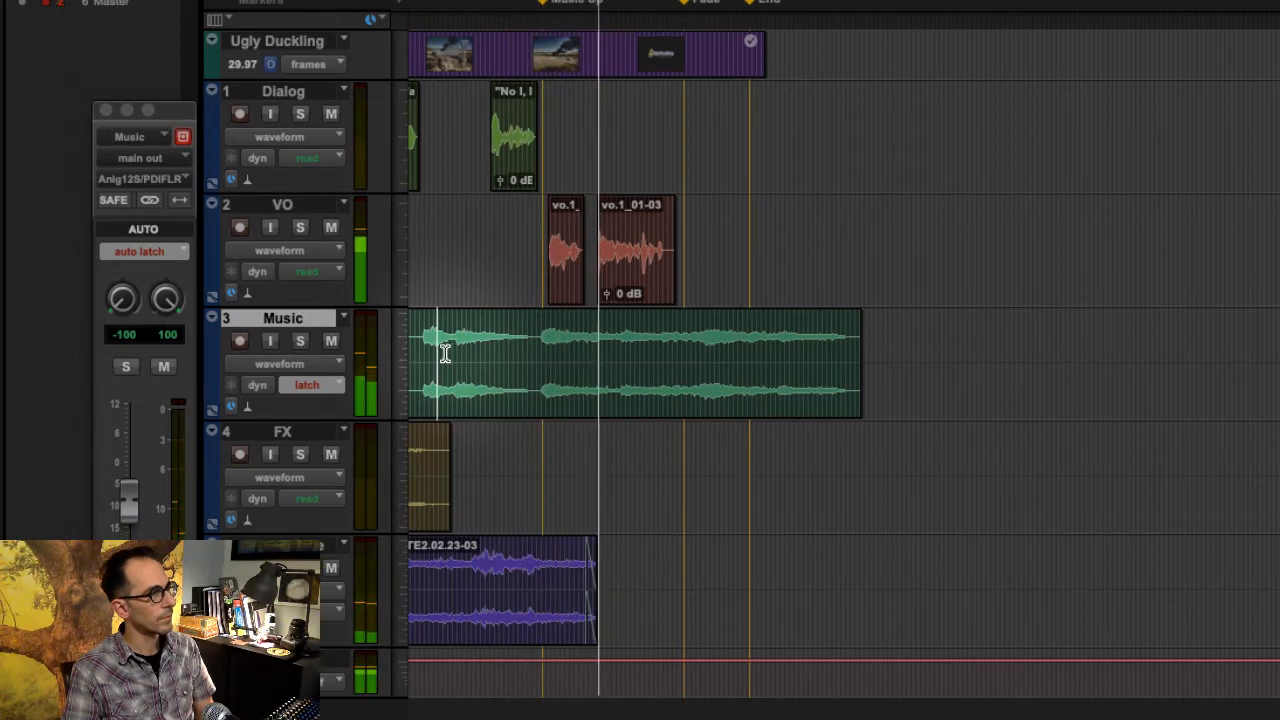
key(space)
- Display the Music track's volume playlist and return the track to waveform view
click(268, 364)
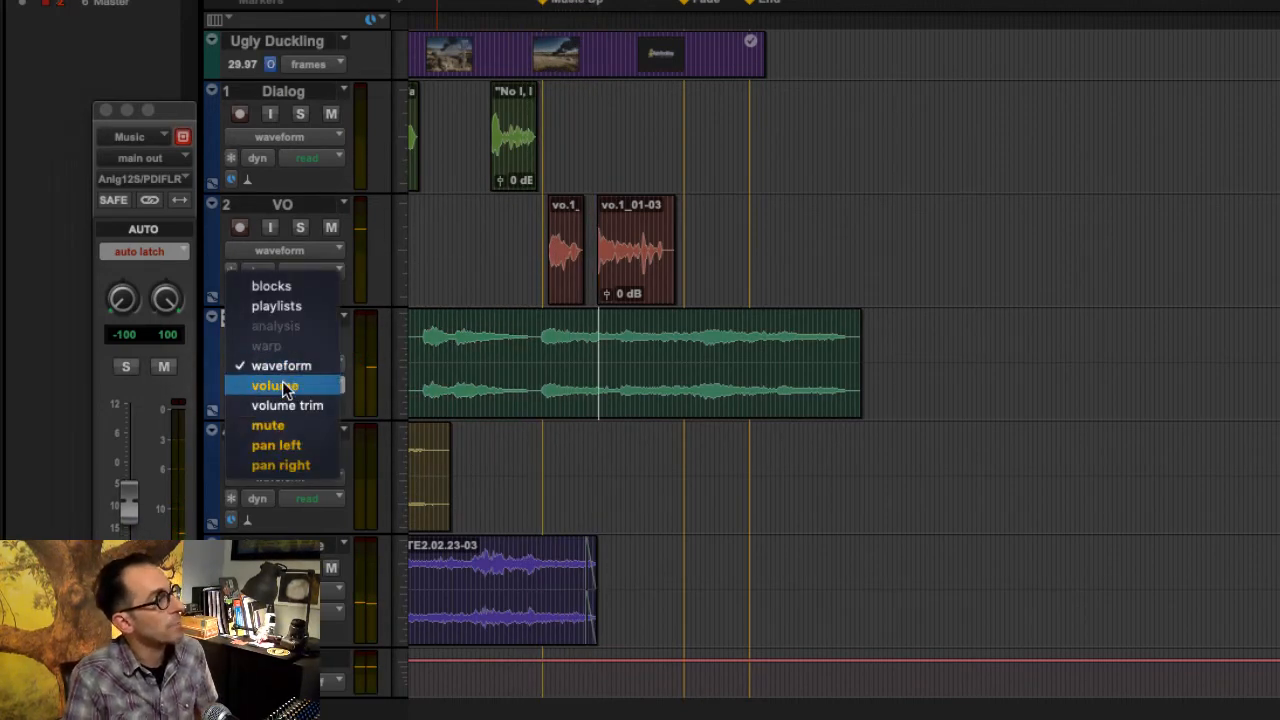
click(284, 385)
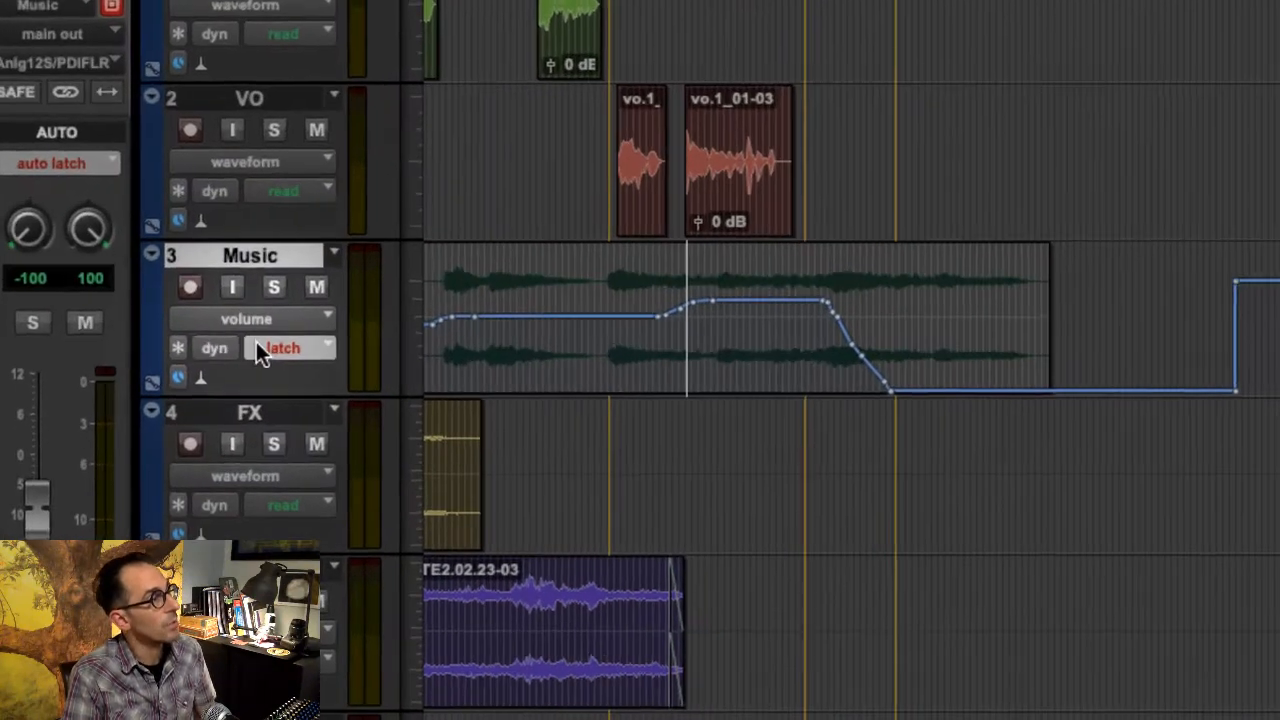
click(238, 309)
click(245, 289)
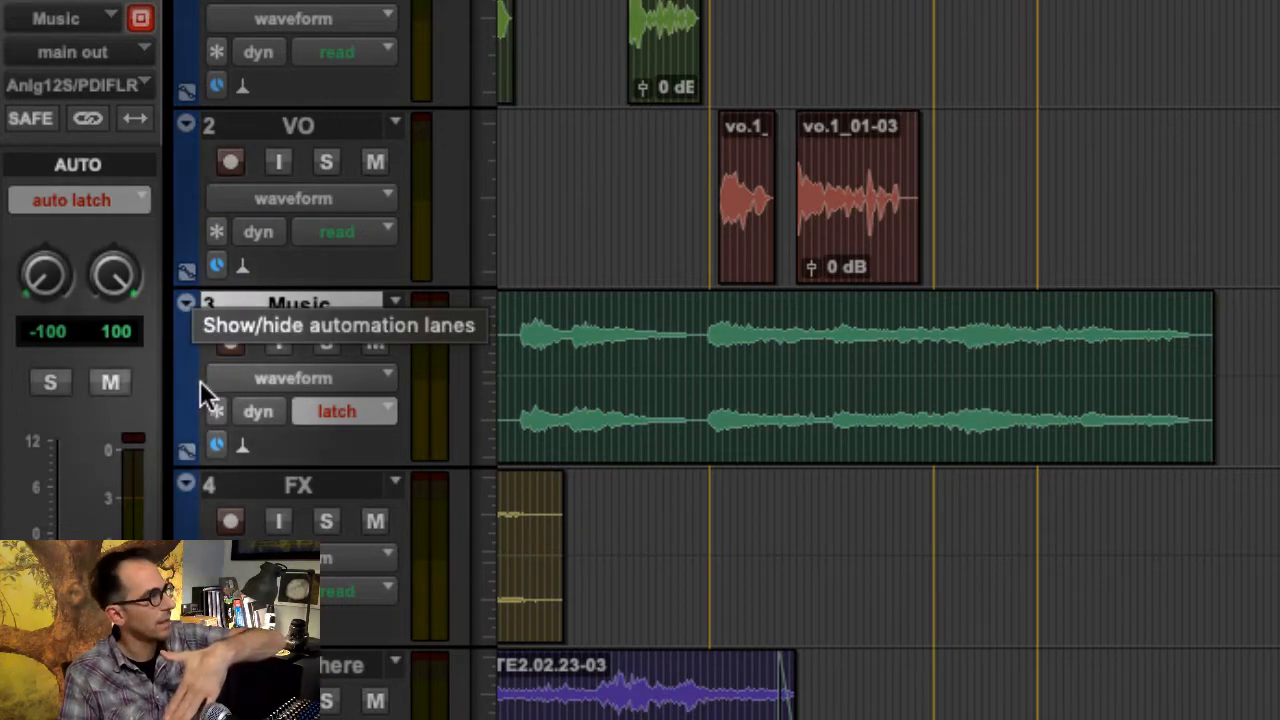
- Show the volume automation lane beneath the Music track, compare it with the track's volume view, and return the track to waveform
click(187, 451)
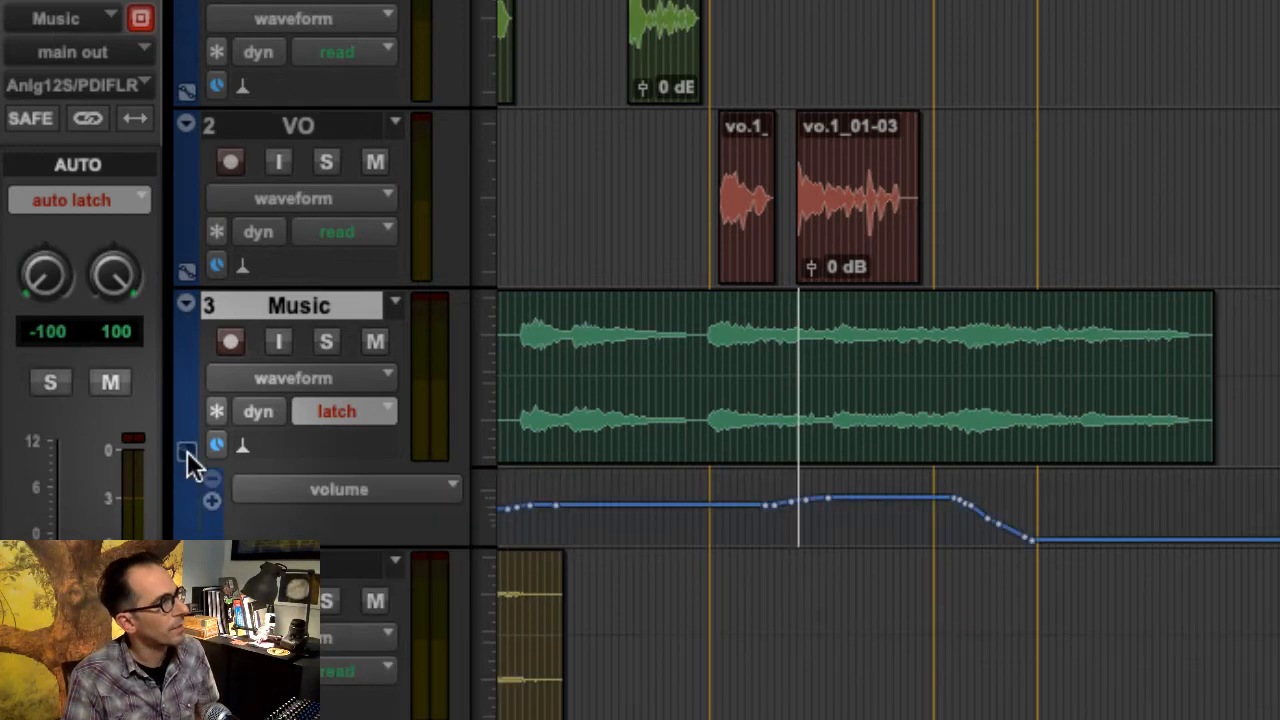
click(326, 380)
click(334, 416)
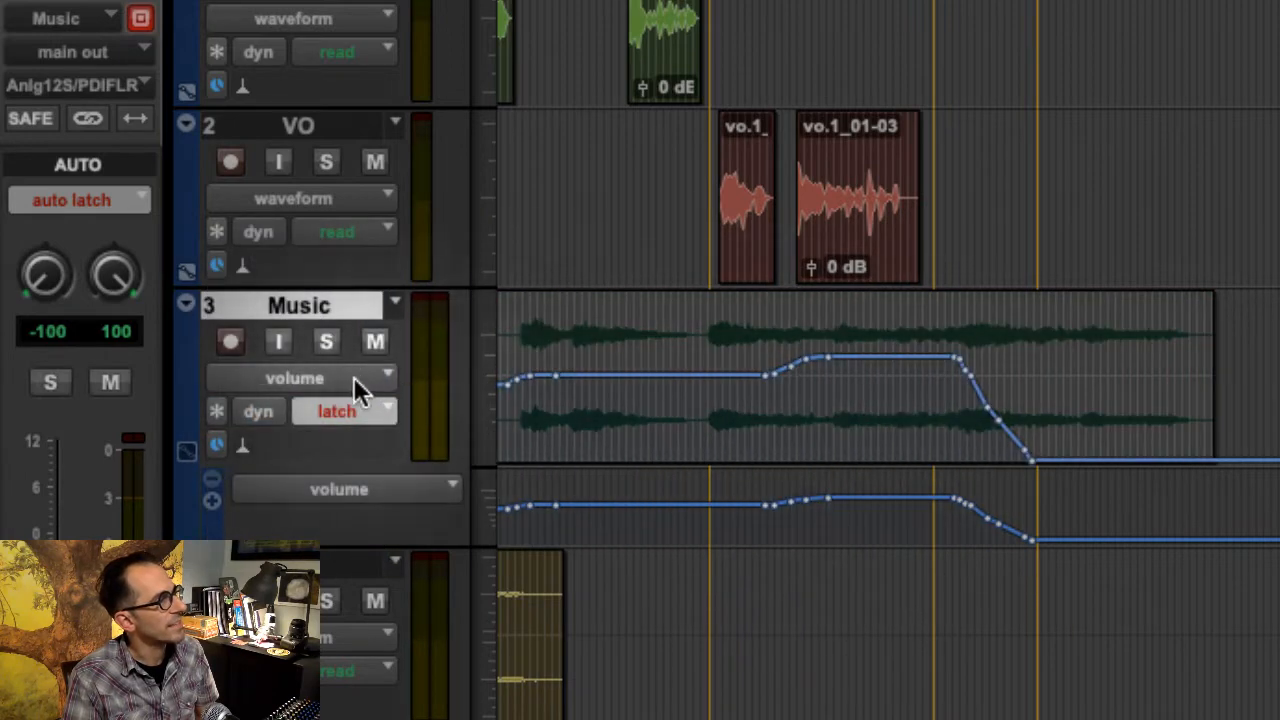
click(354, 378)
click(345, 347)
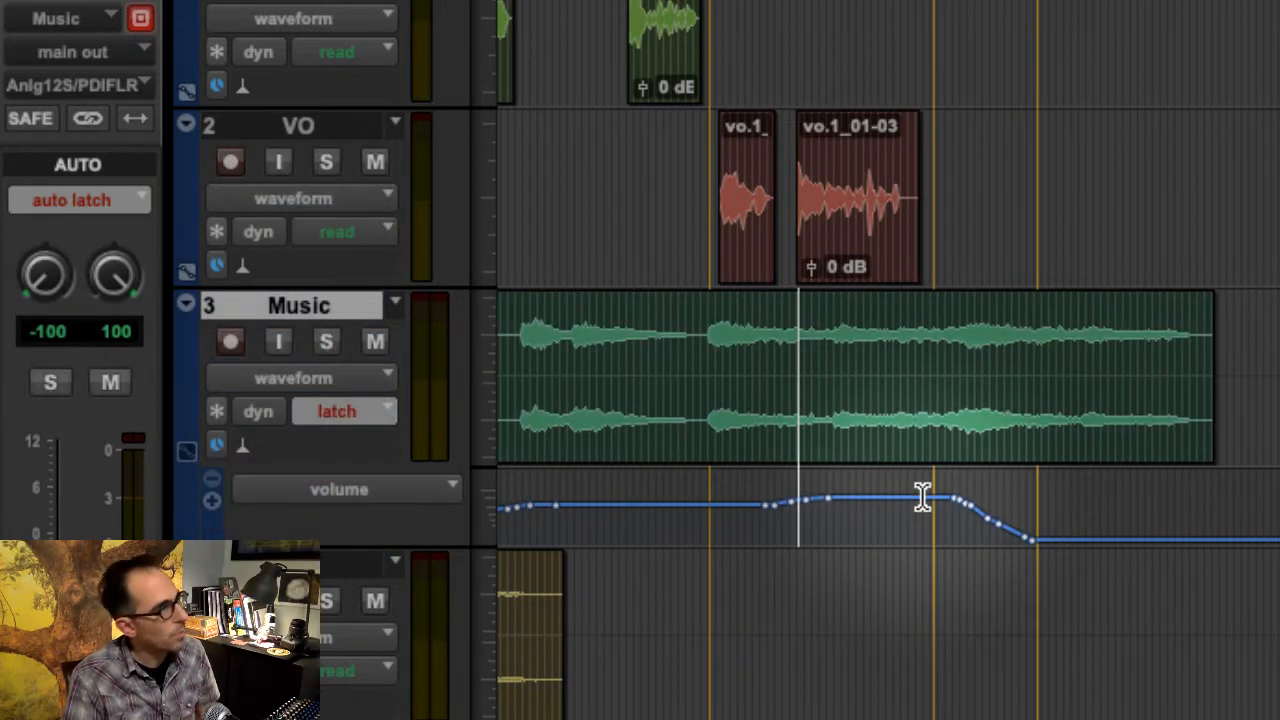
- Enlarge the Music volume lane and draw an arched volume curve with the Pencil tool, starting after Music Up and ending just past Fade
click(798, 500)
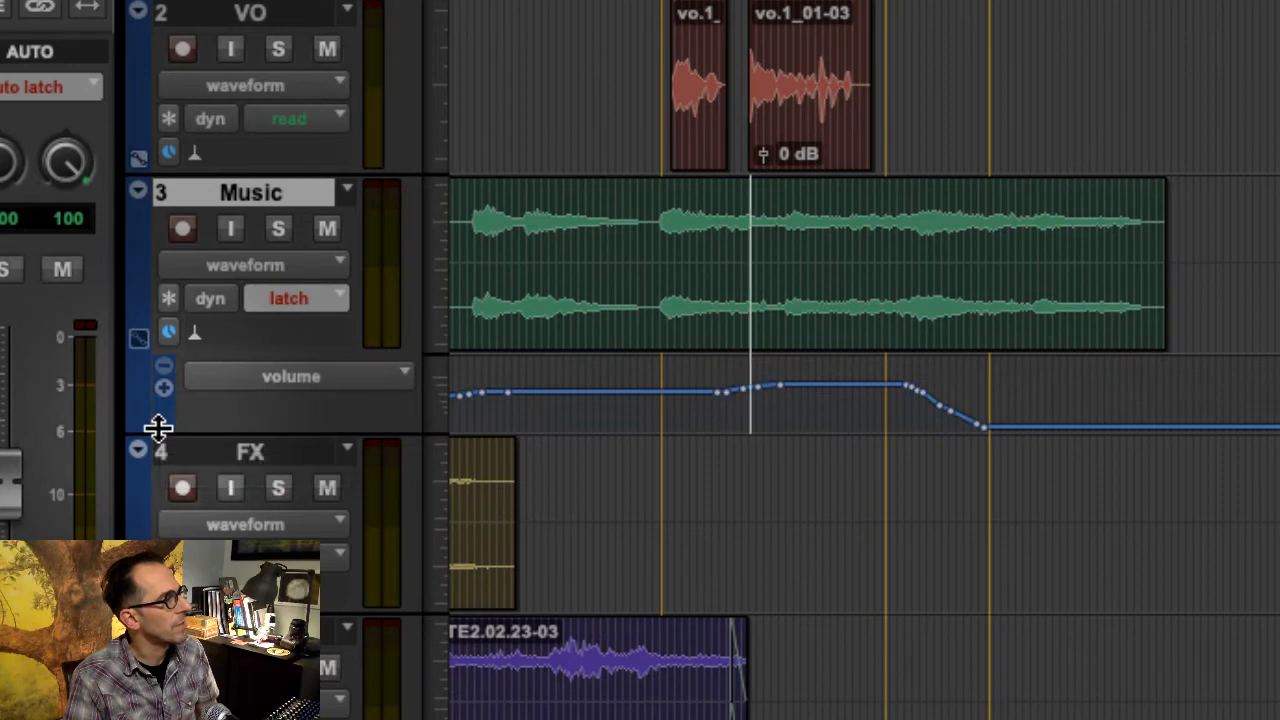
drag(159, 430, 161, 500)
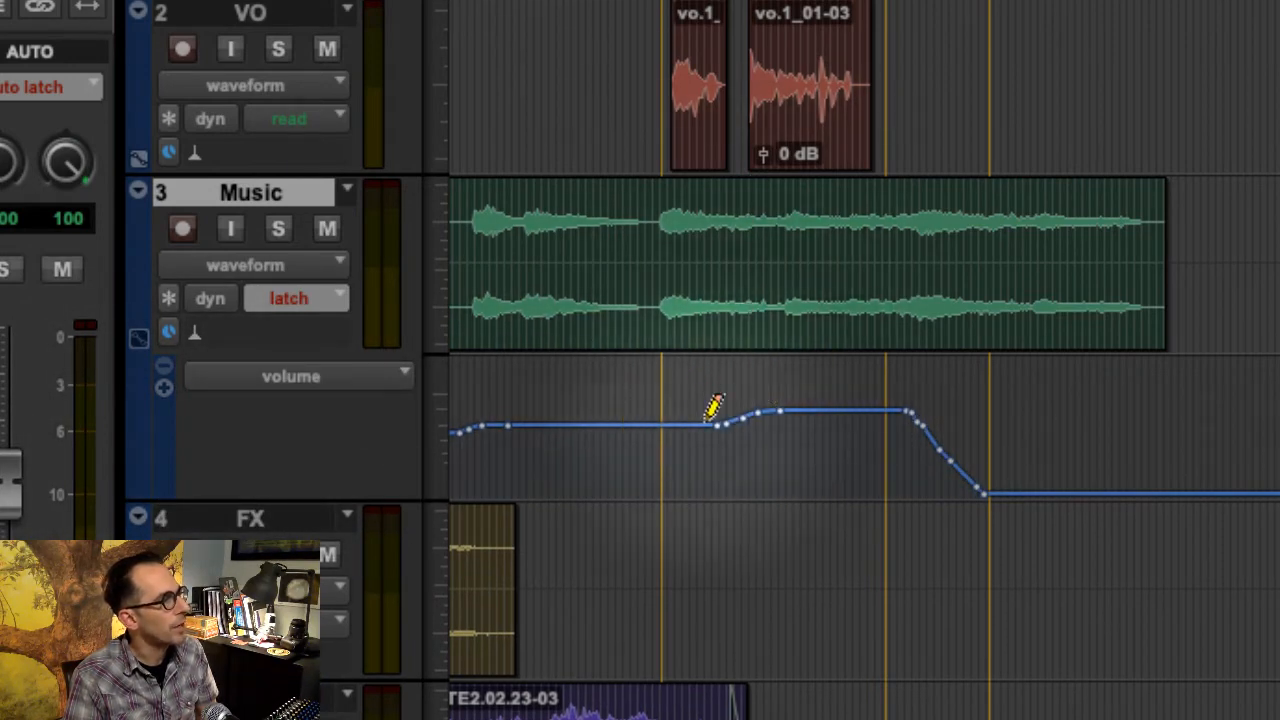
mouse_move(720, 412)
mouse_down()
mouse_move(786, 380)
mouse_move(889, 386)
mouse_move(952, 447)
mouse_up()
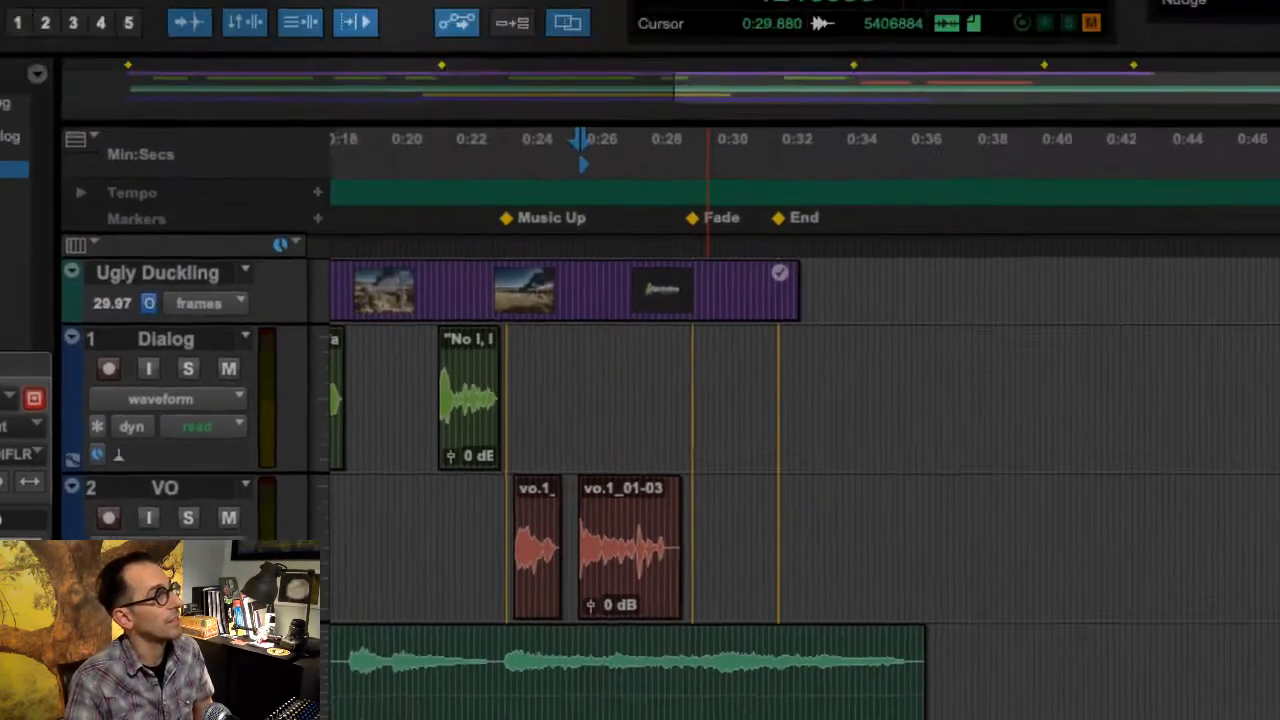
- Move the Music clip along the timeline together with its automation using the Grabber tool, and undo the move
click(355, 146)
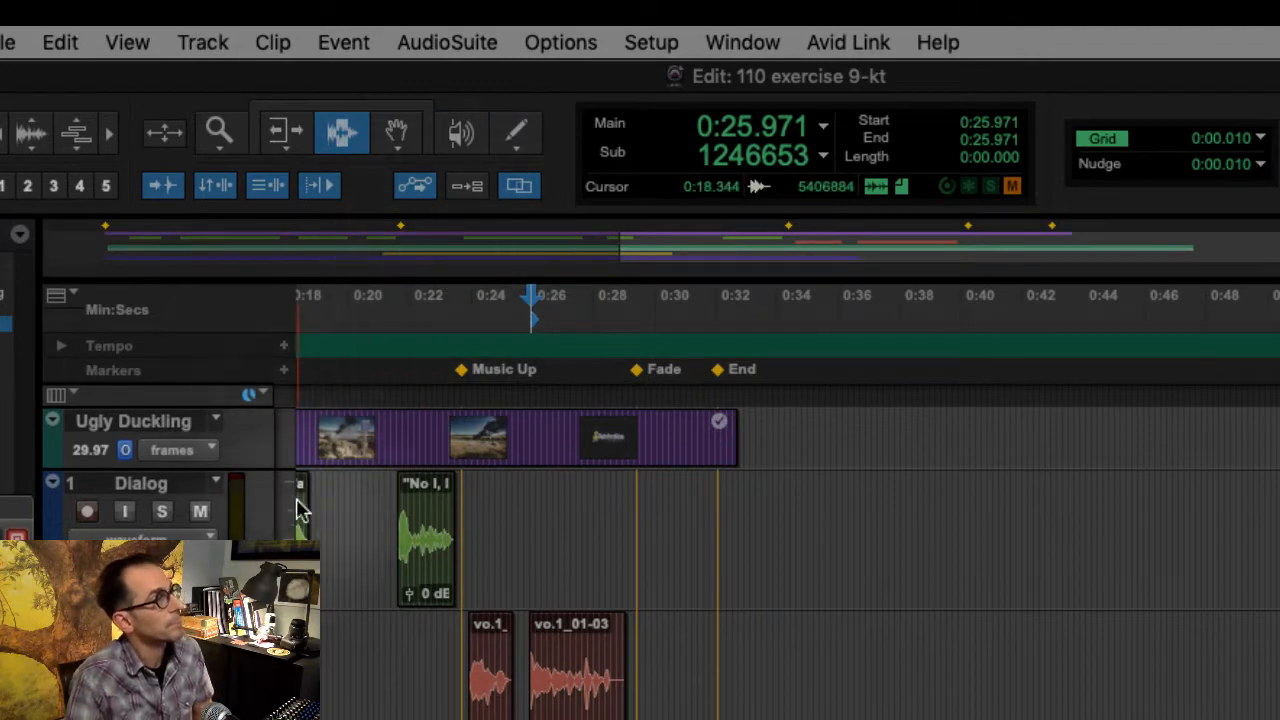
click(362, 40)
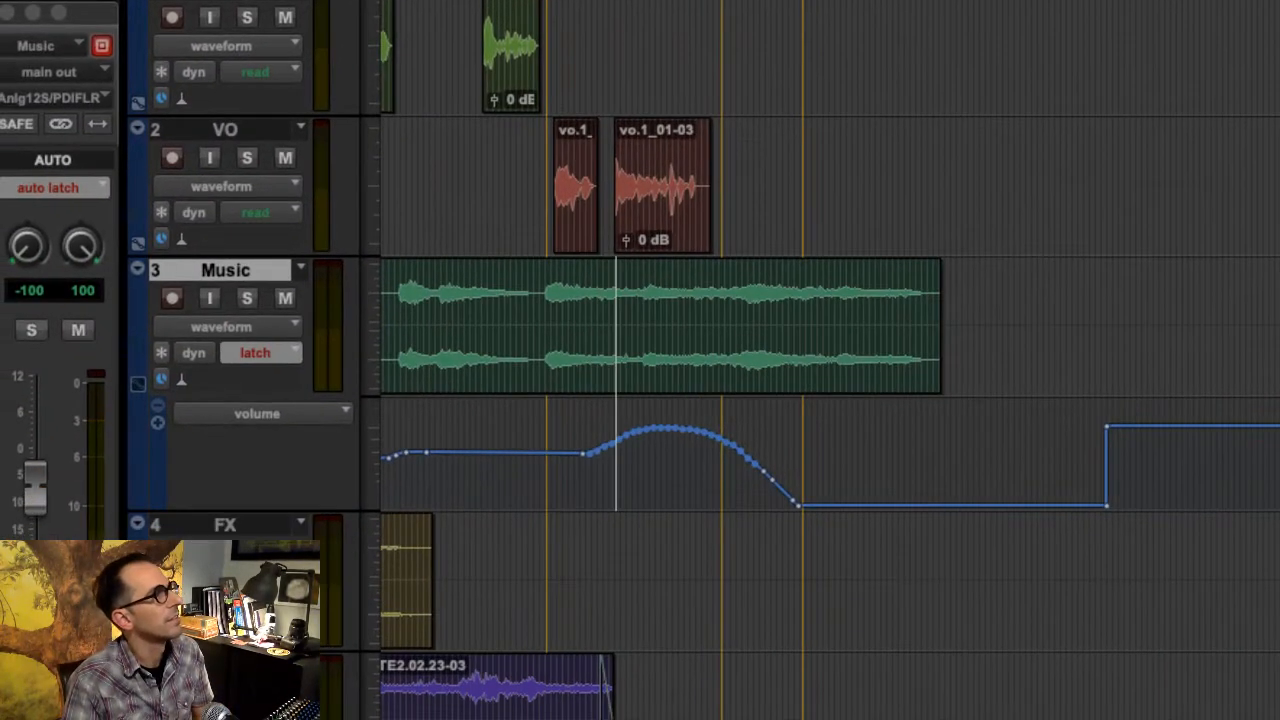
click(600, 358)
click(577, 348)
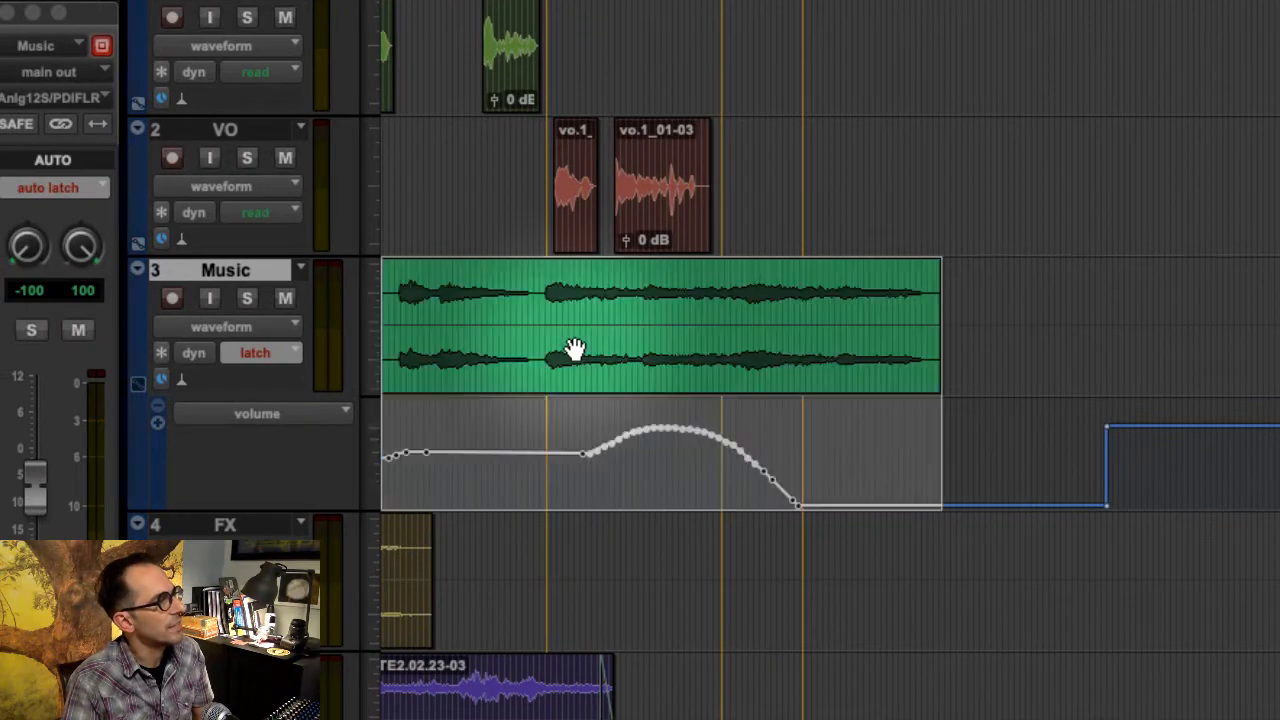
drag(575, 348, 598, 376)
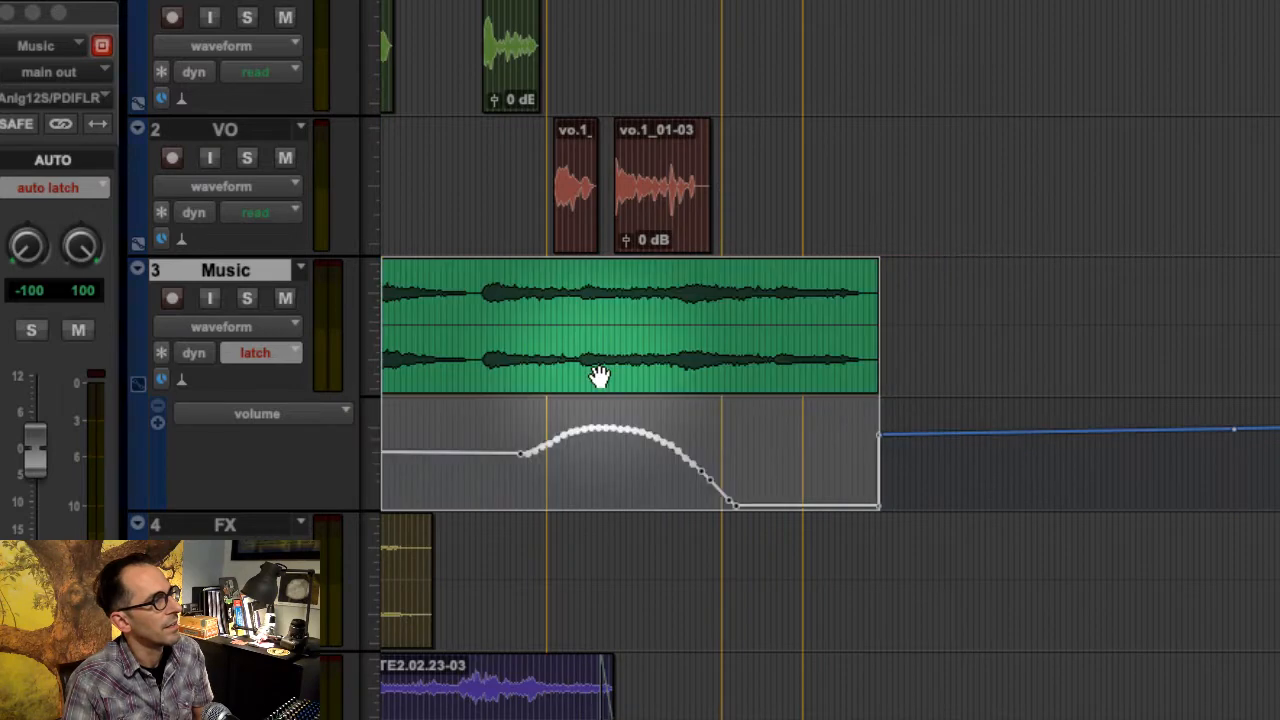
key(super+z)
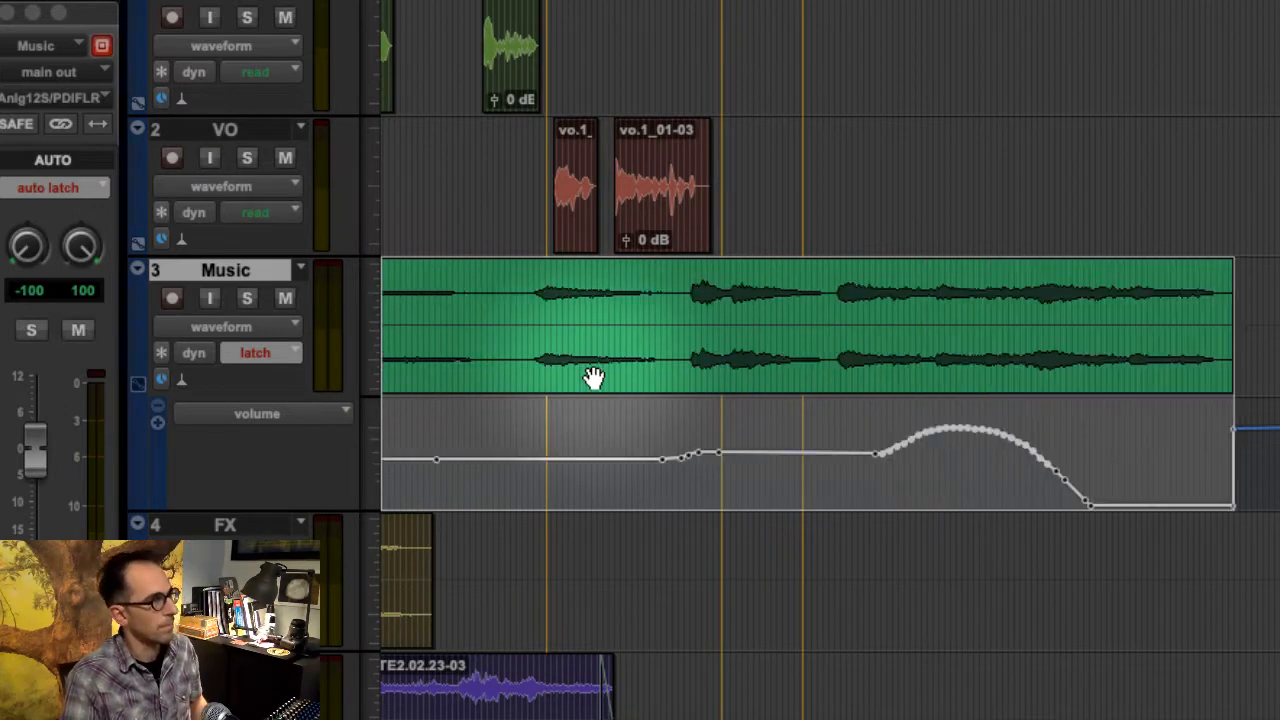
key(super+z)
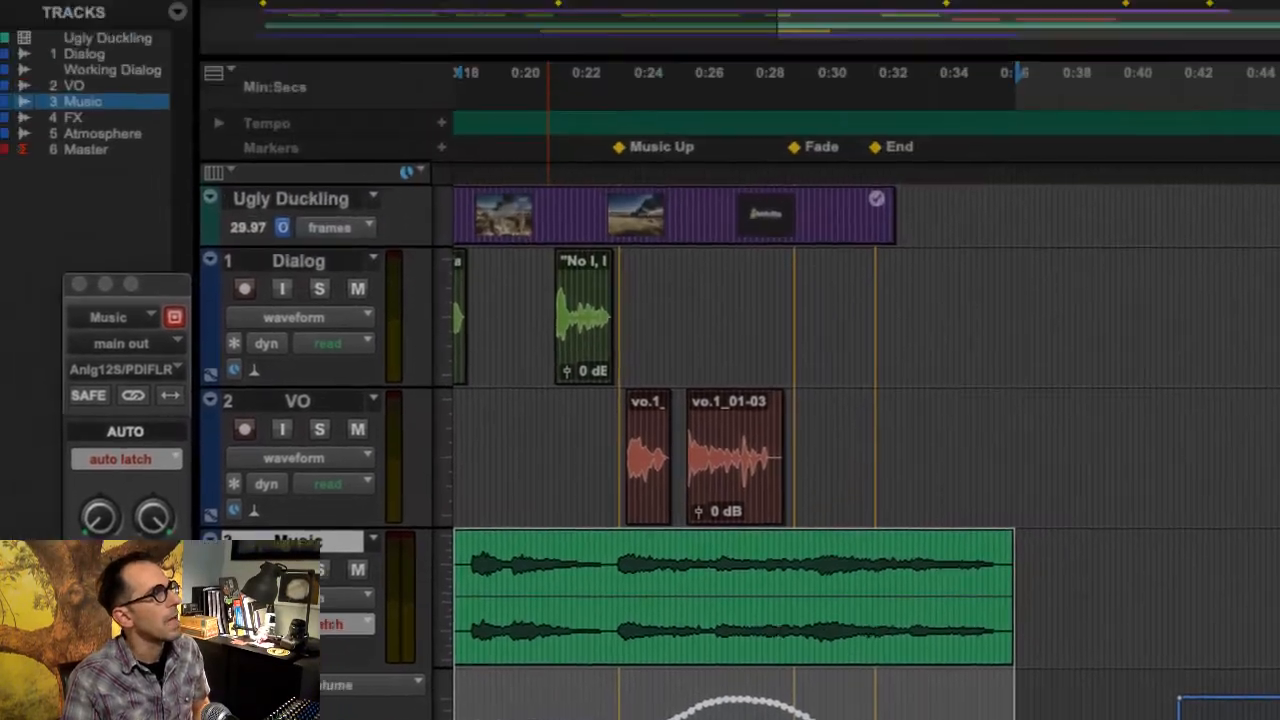
- Turn off Automation Follows Edit, try moving the Music clip without its automation, and undo the move
click(660, 29)
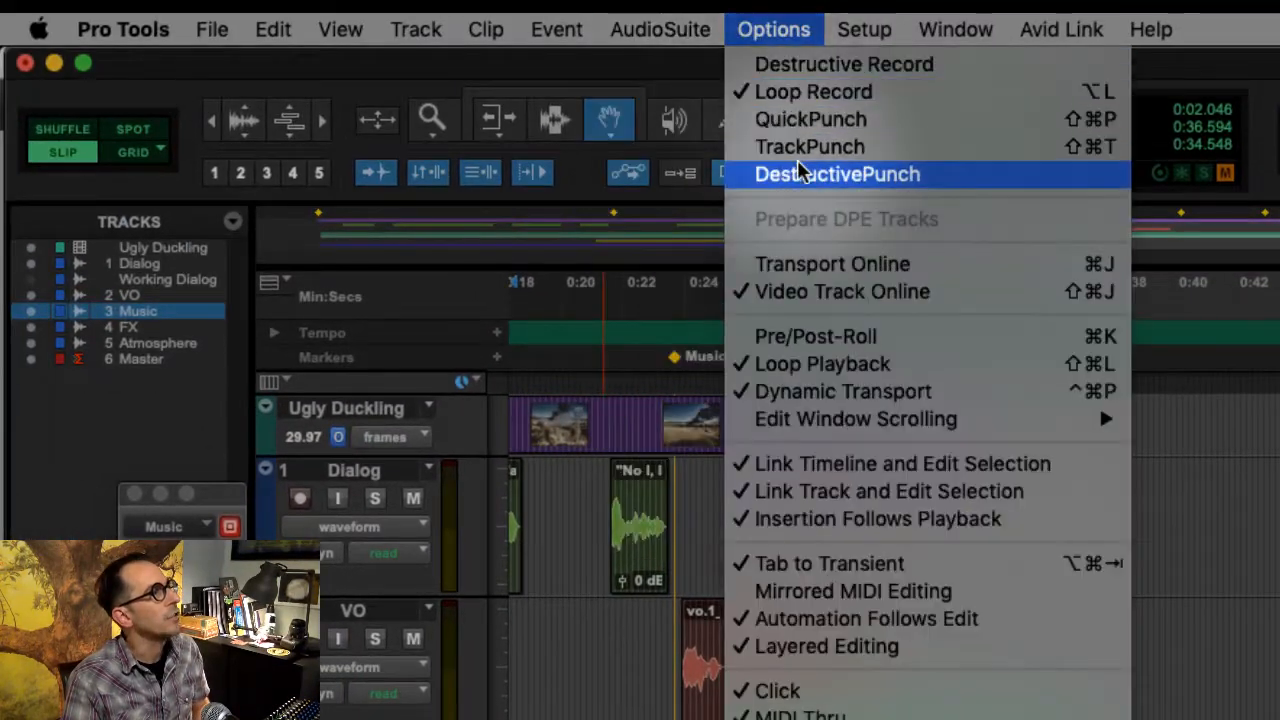
click(886, 618)
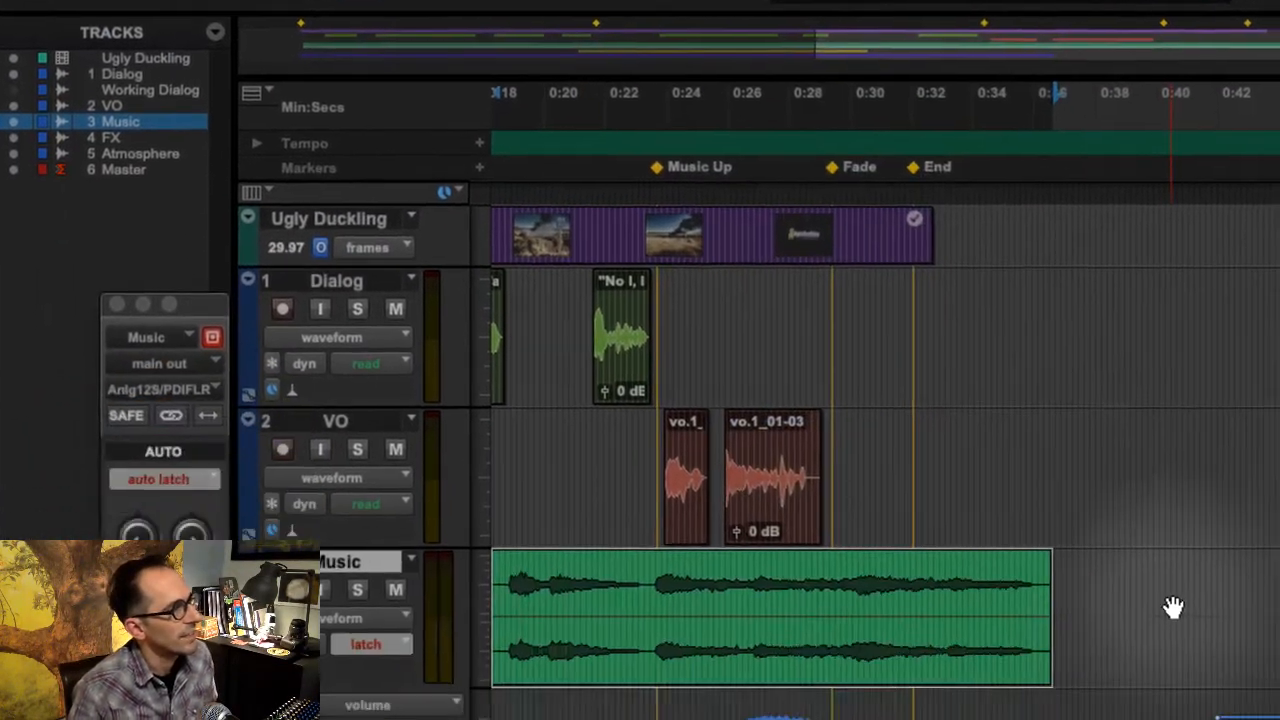
drag(572, 405, 986, 393)
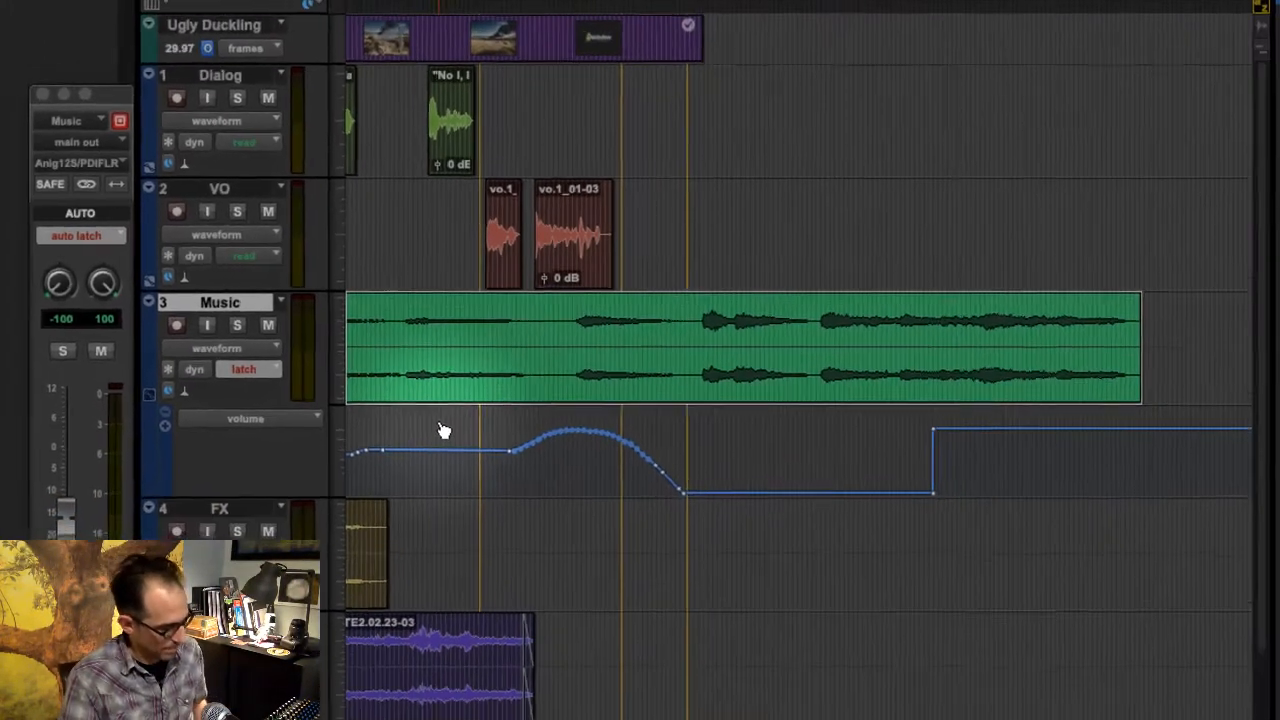
key(super+z)
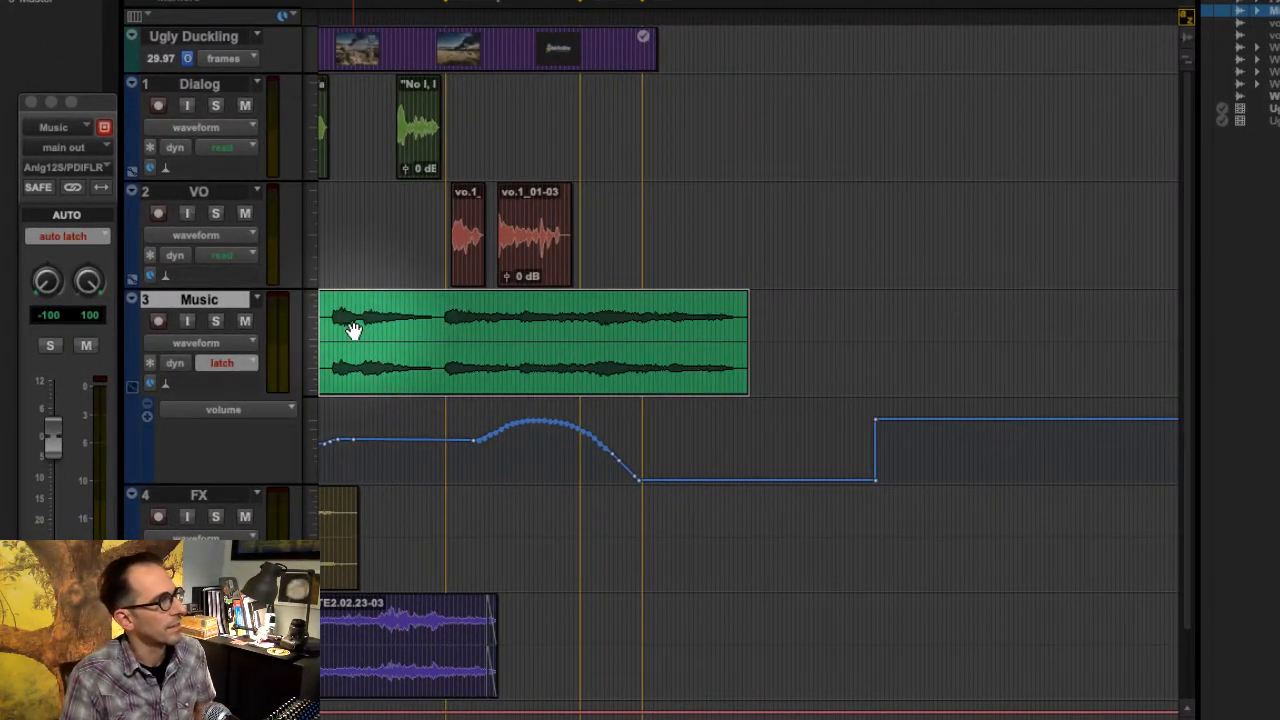
- Check the Automation Follows Edit option and delete the Music_01 clip from the Music track
key(space)
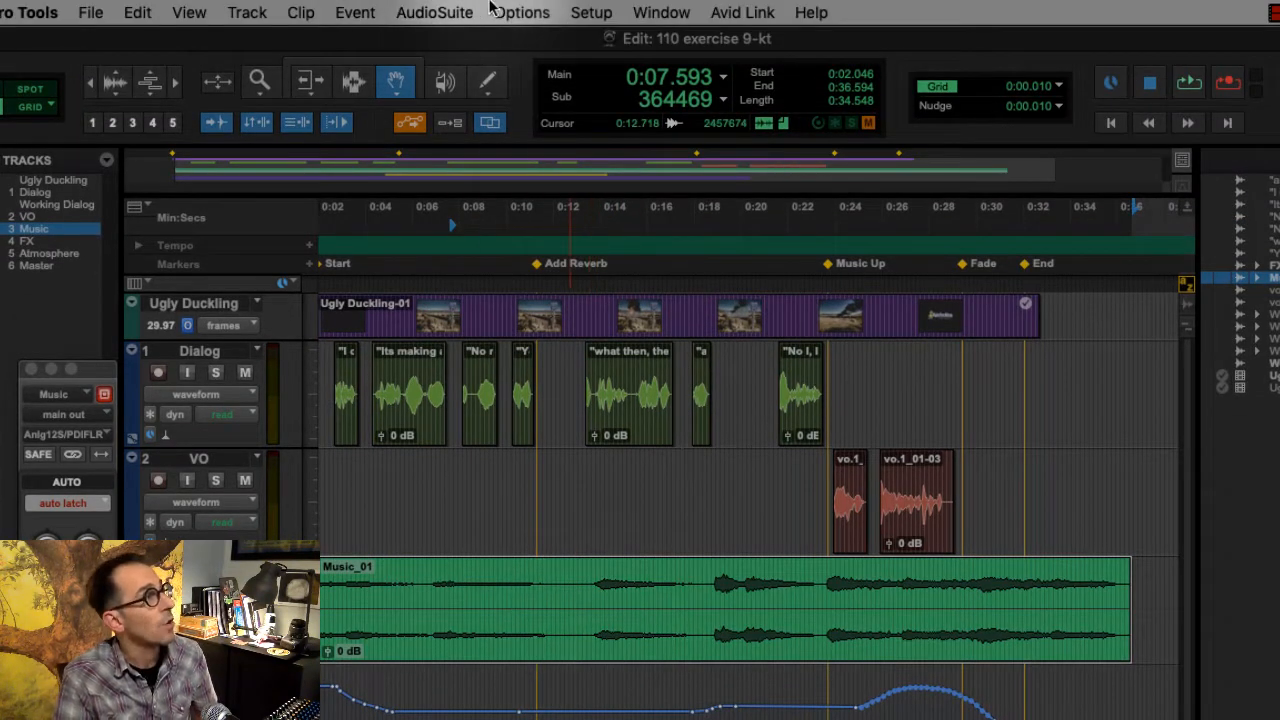
click(518, 12)
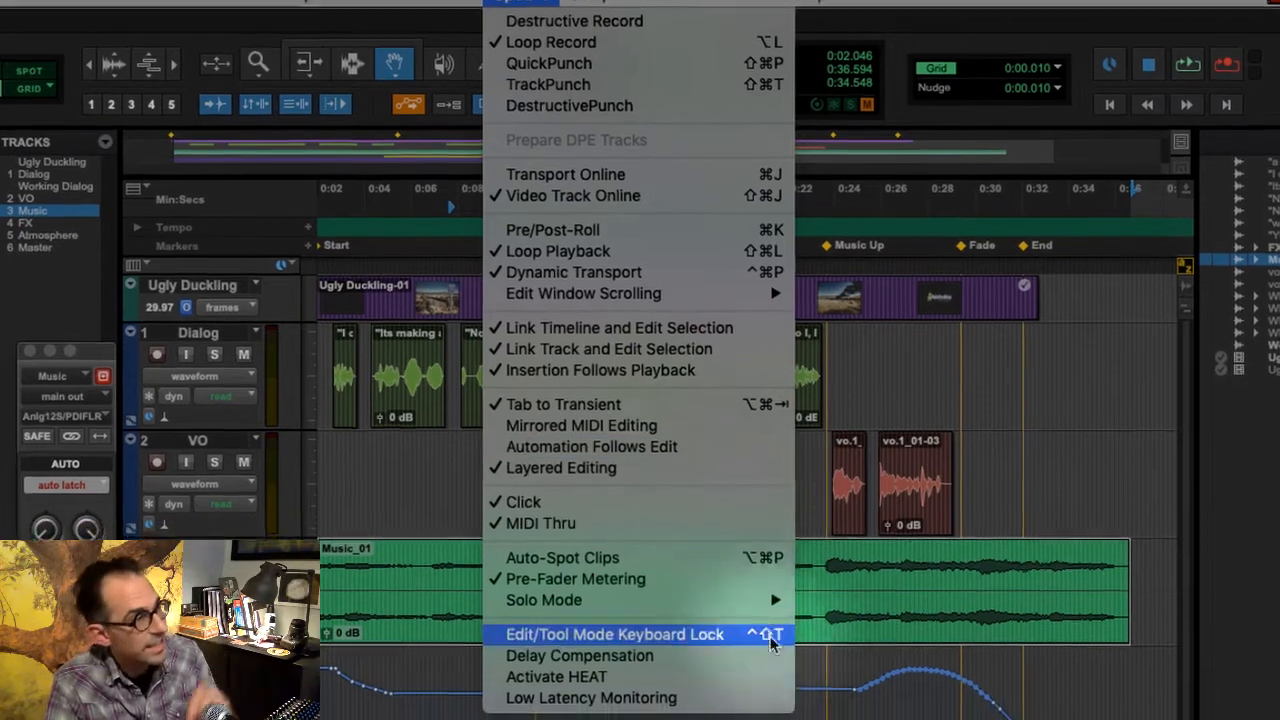
click(937, 557)
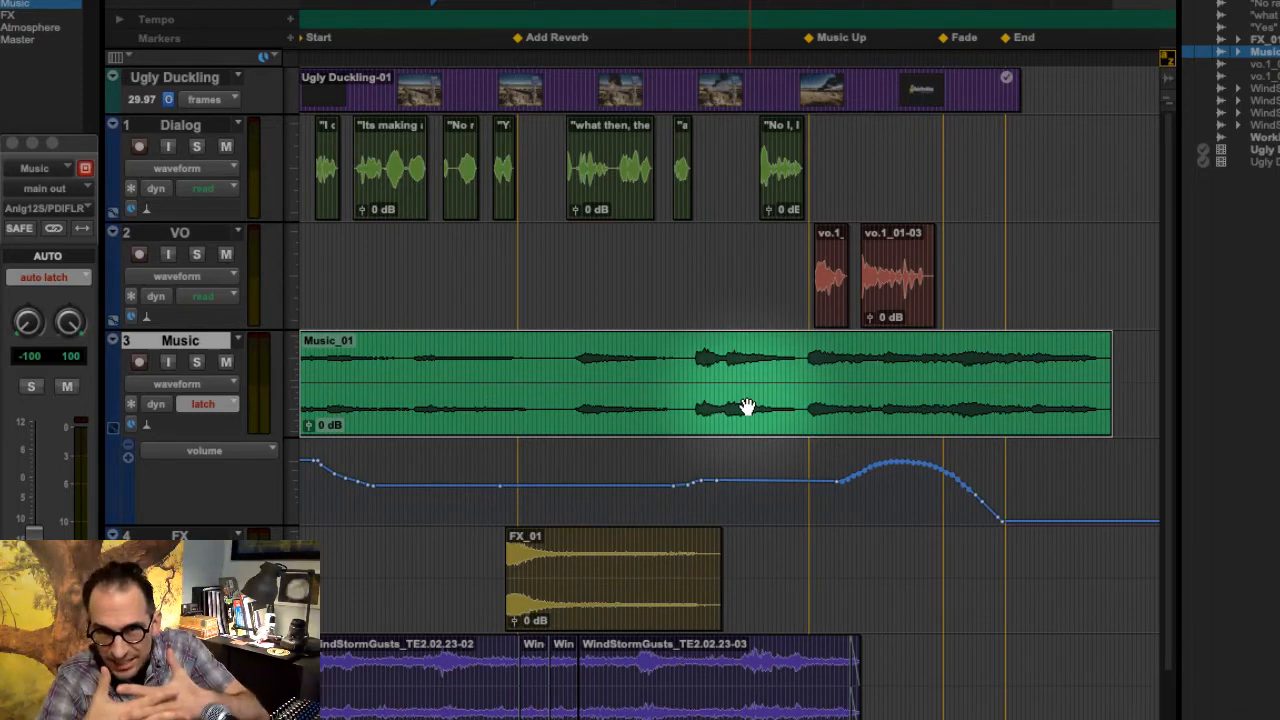
click(628, 332)
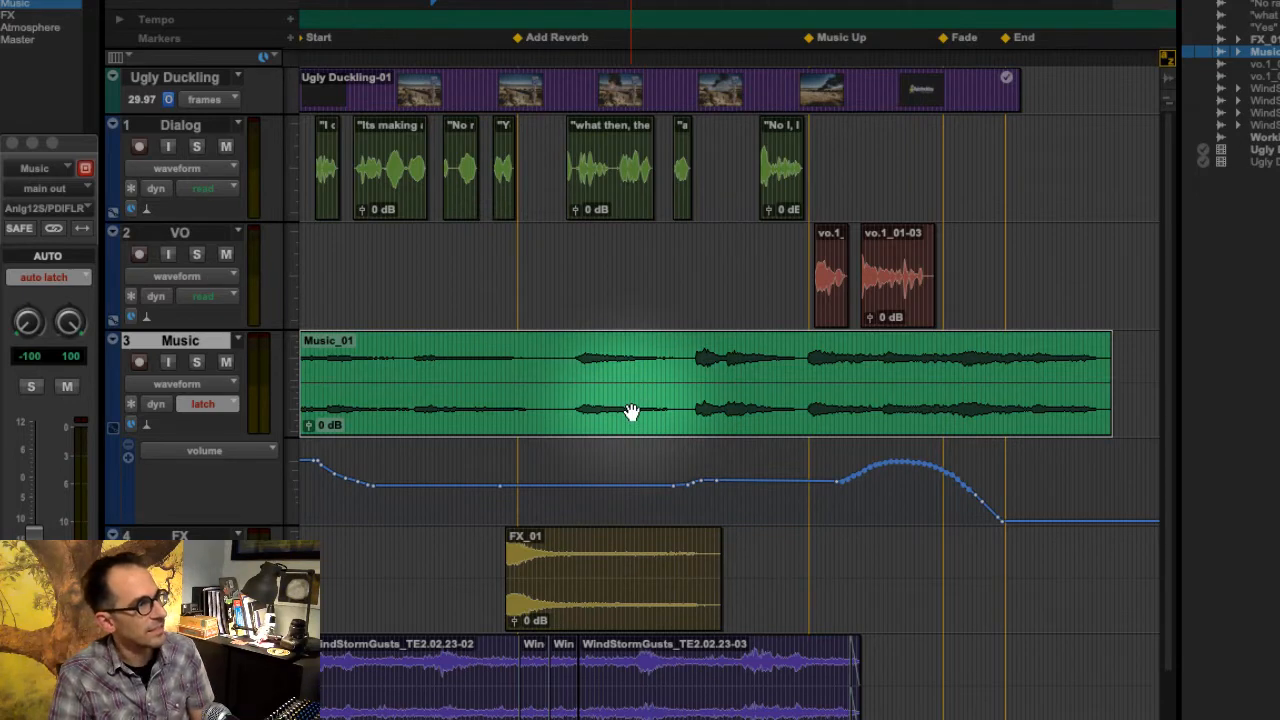
key(Delete)
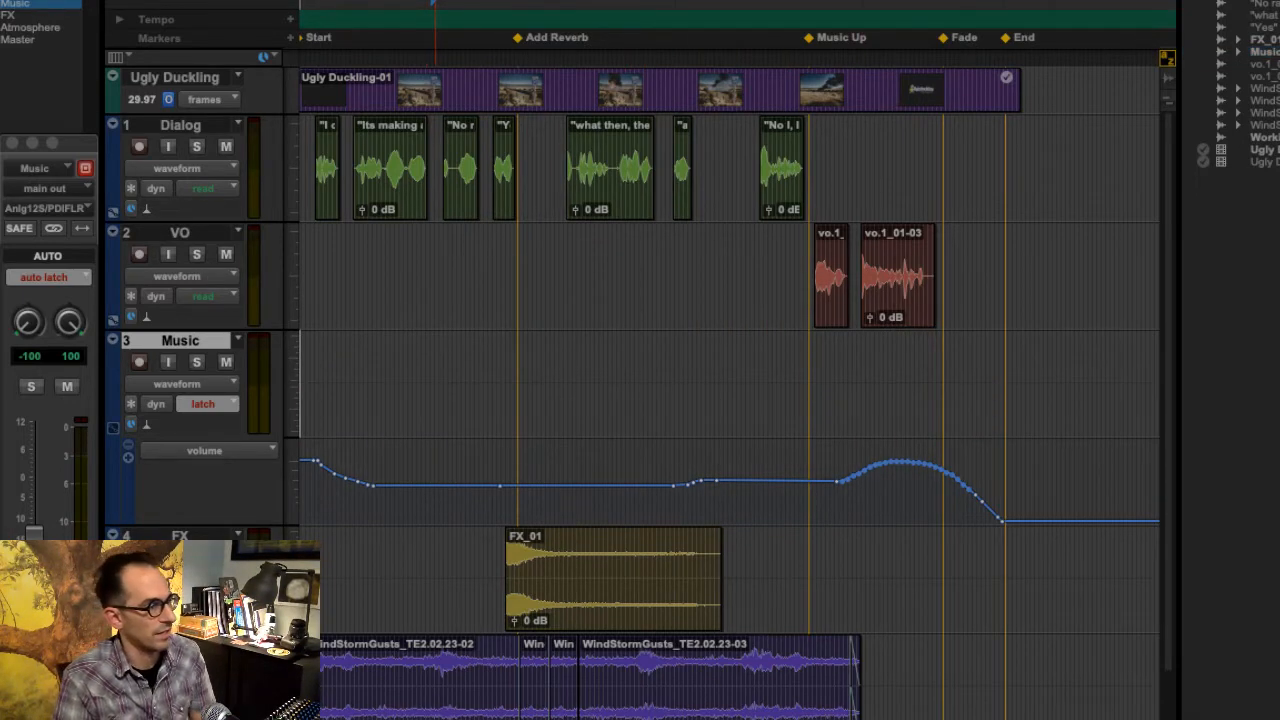
- Switch to Finder and import neko case-App Recording 20211012 2324.wav from the Music folder into the session's clip list
key(super+Tab)
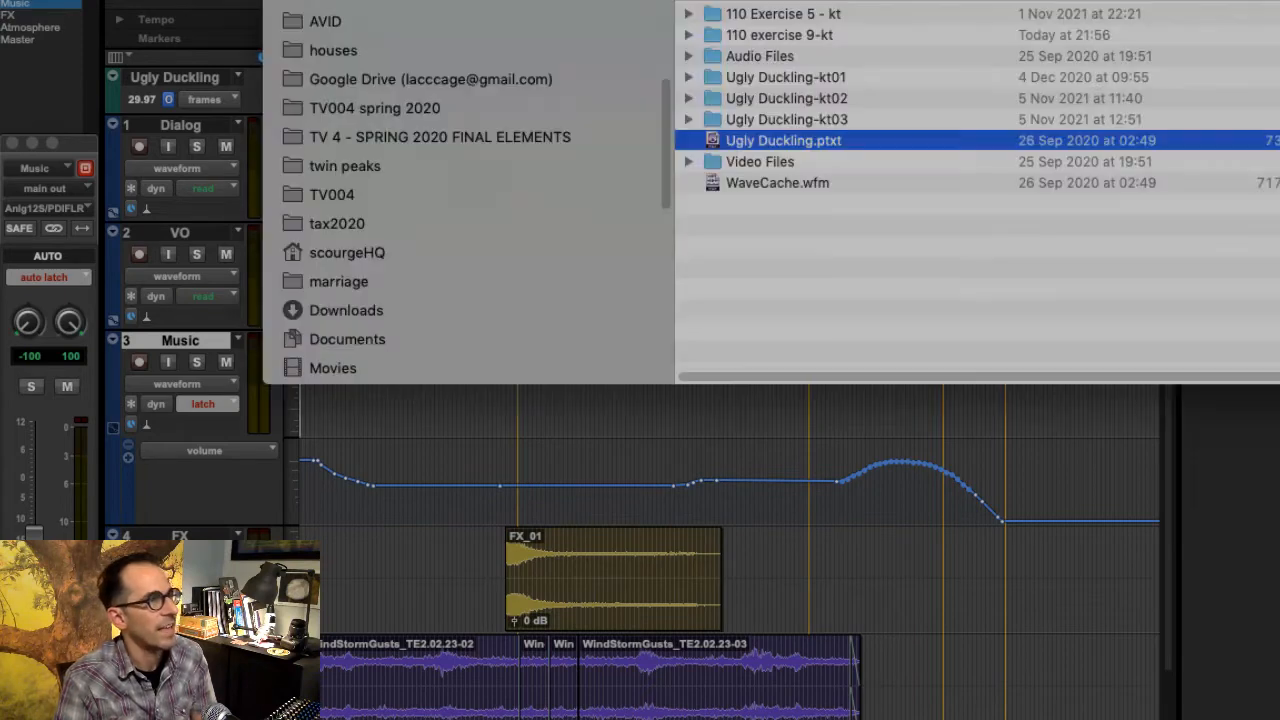
scroll(438, 275, down, 3)
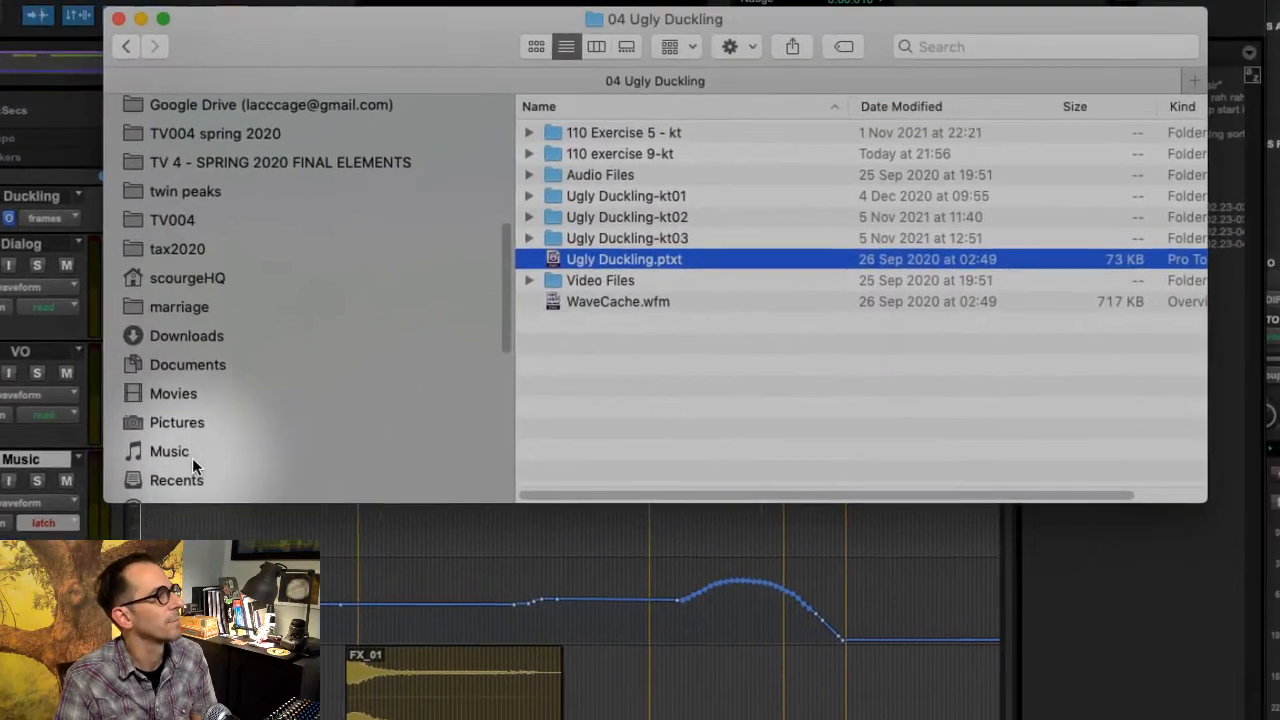
click(334, 345)
click(674, 46)
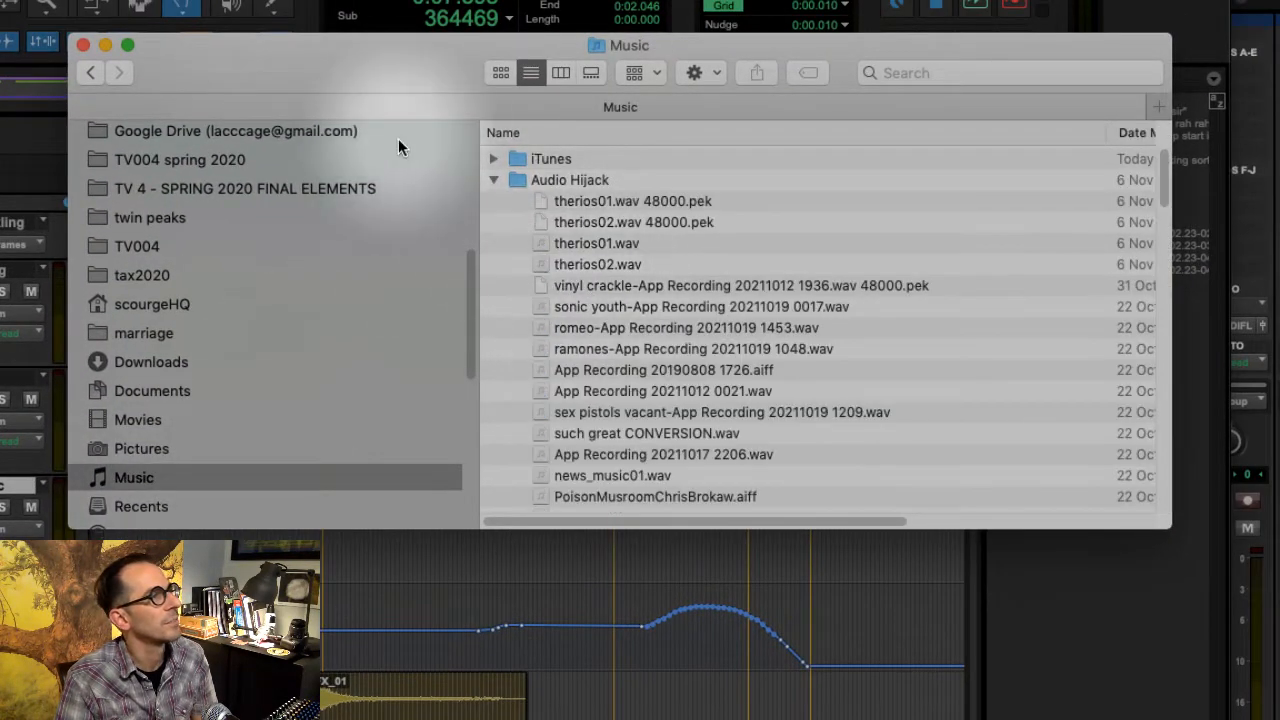
scroll(716, 340, down, 5)
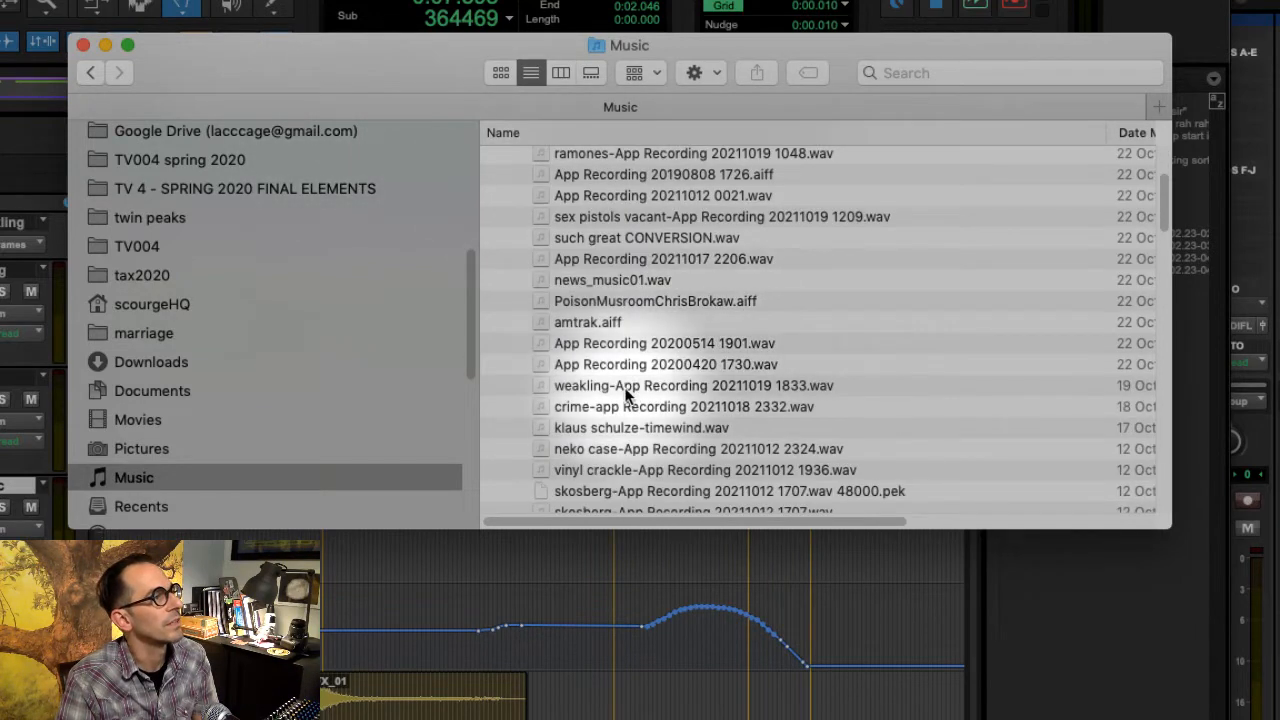
click(650, 449)
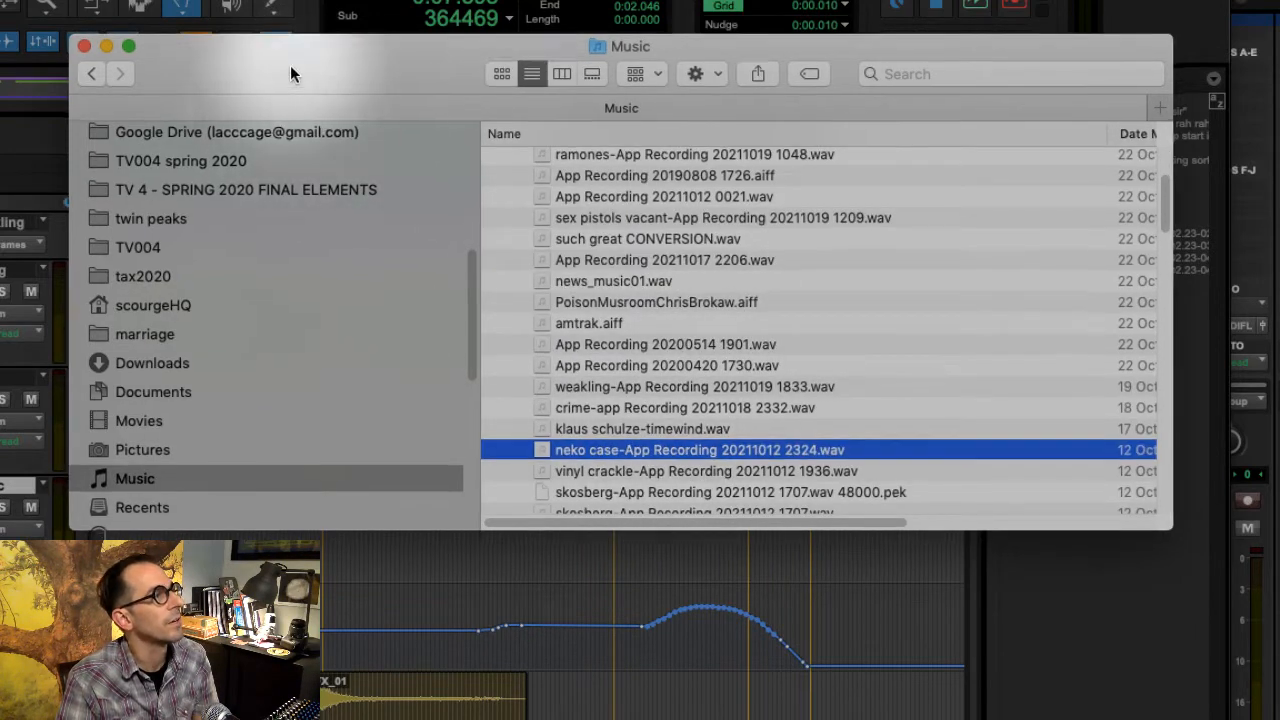
drag(290, 65, 1279, 72)
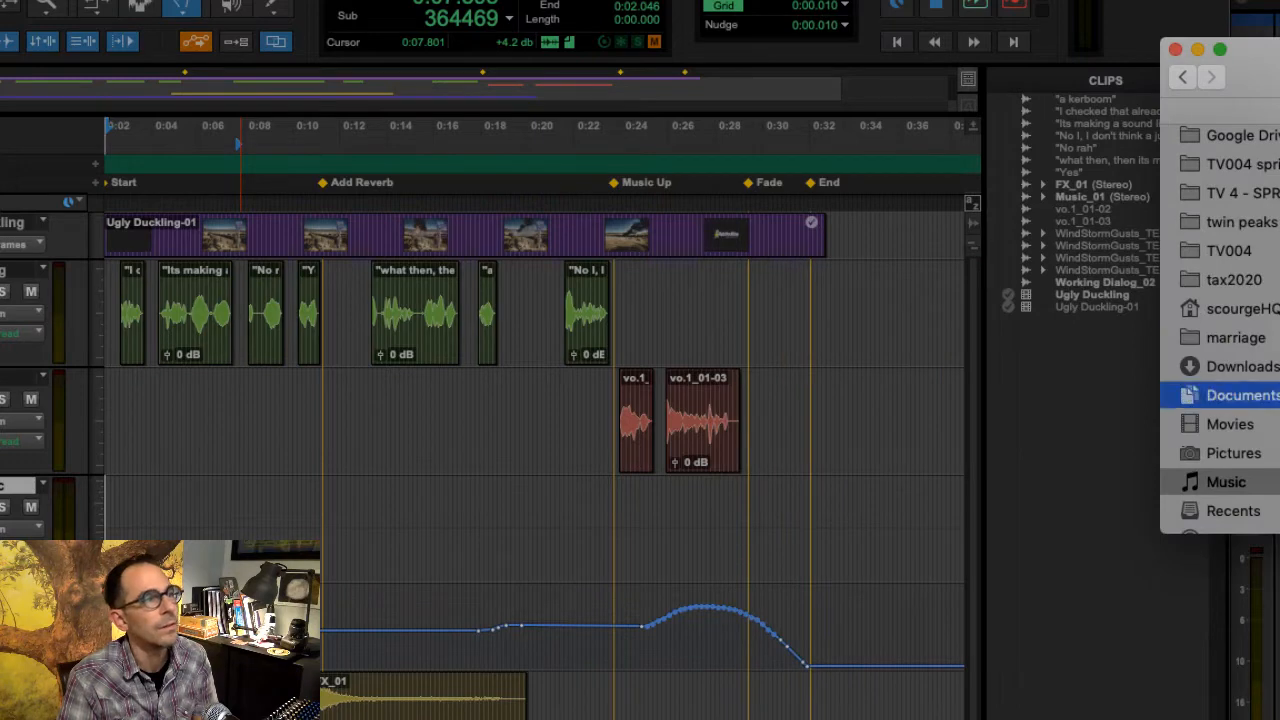
drag(1279, 395, 1084, 384)
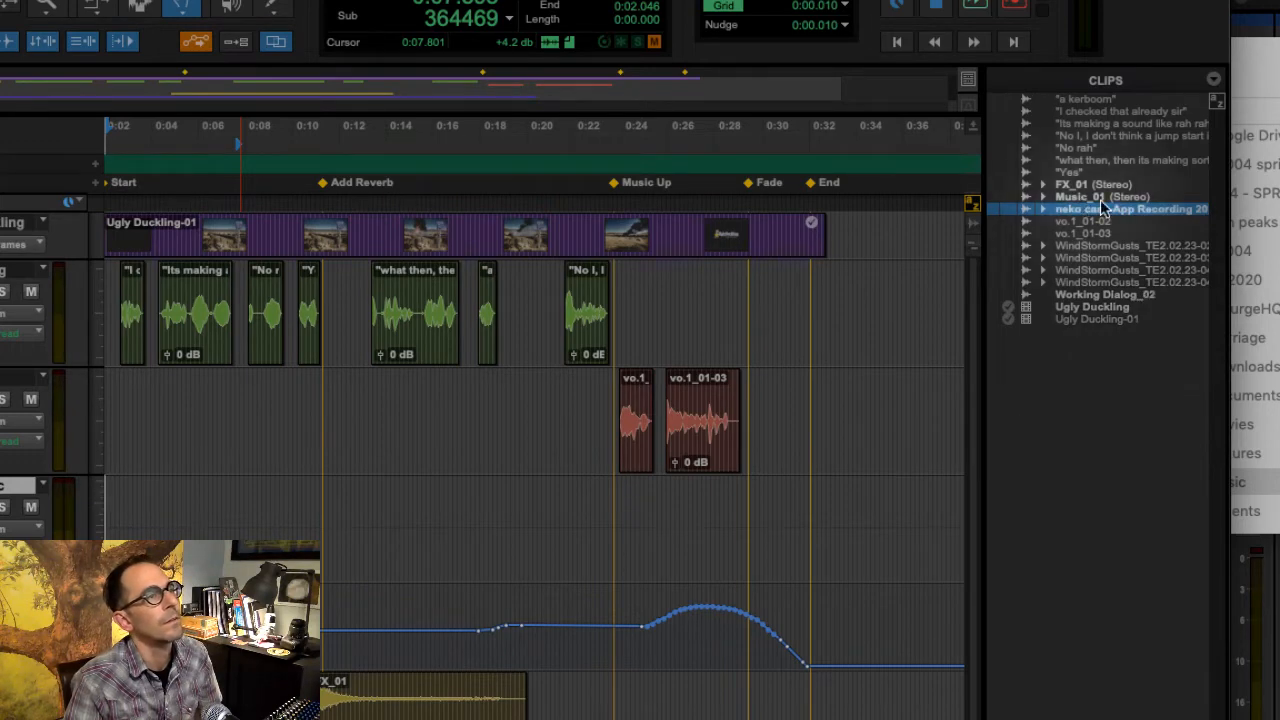
- Place the neko case clip on the Music track, trim its start, and move it to the beginning of the timeline
drag(1113, 208, 42, 521)
drag(253, 375, 420, 395)
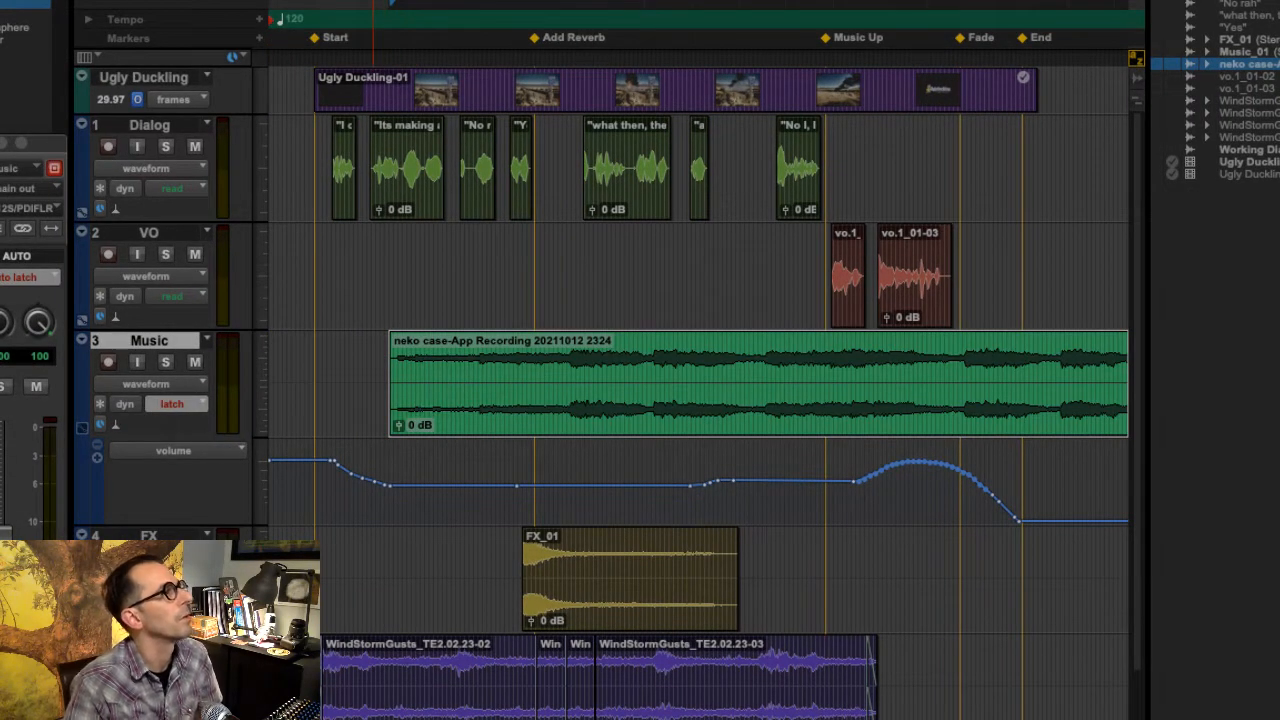
drag(400, 375, 766, 395)
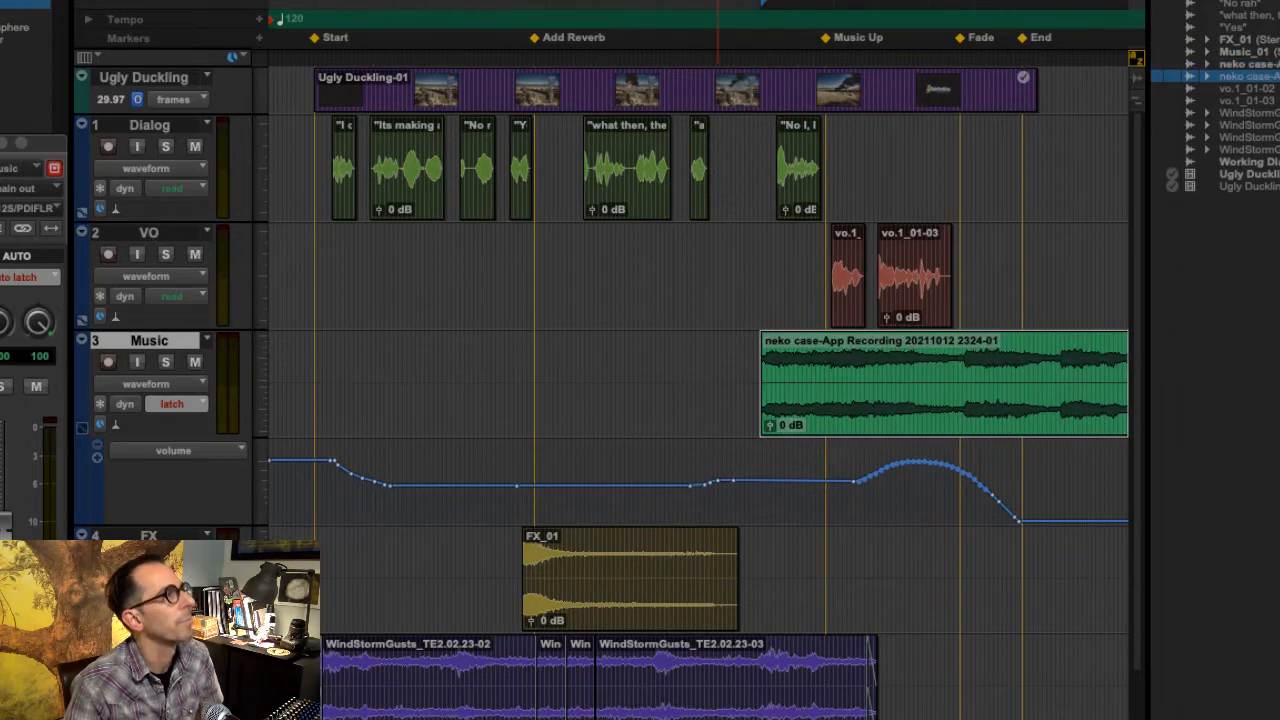
drag(894, 391, 322, 388)
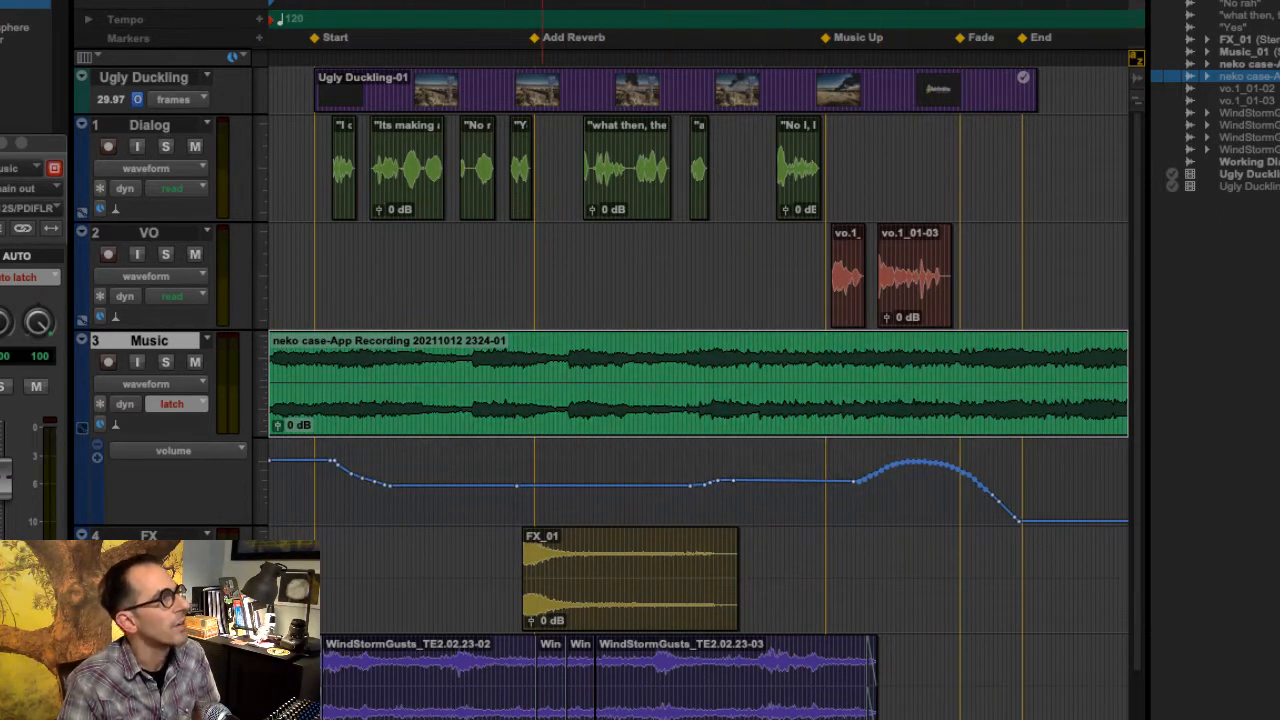
- Play the session from near the start and from End to hear the volume automation applied to the neko case clip
click(281, 388)
key(space)
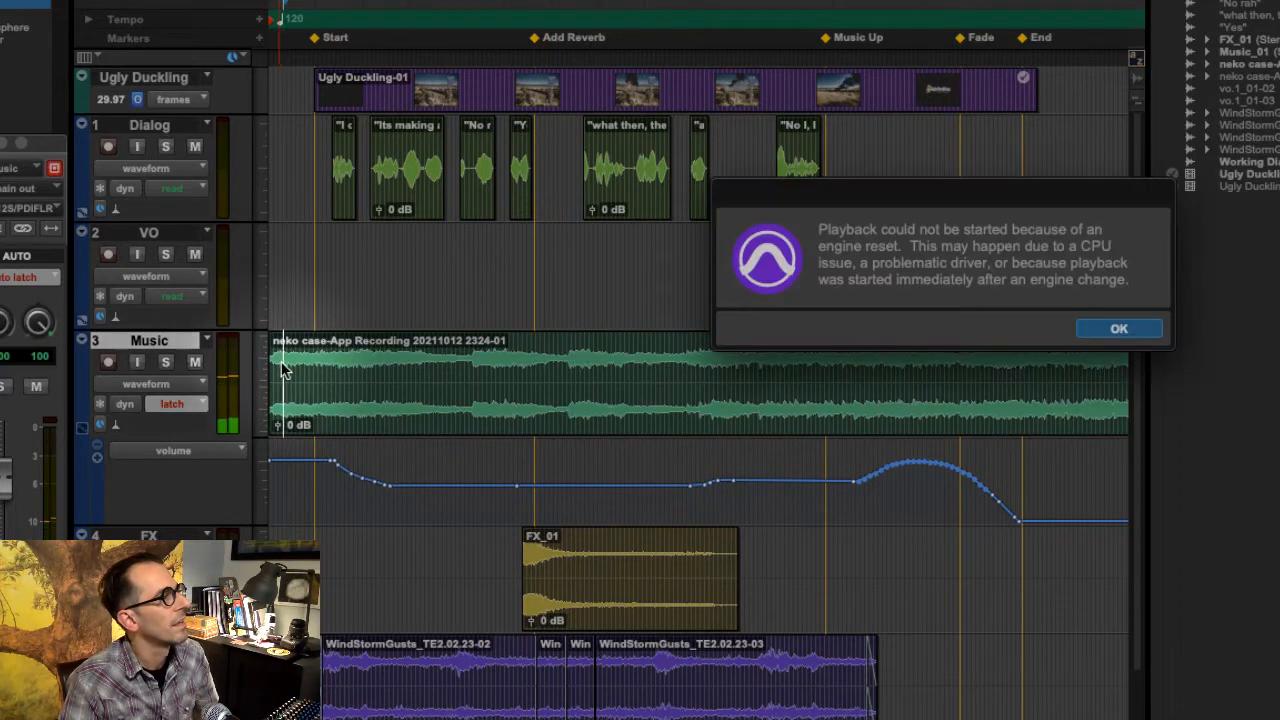
click(1119, 329)
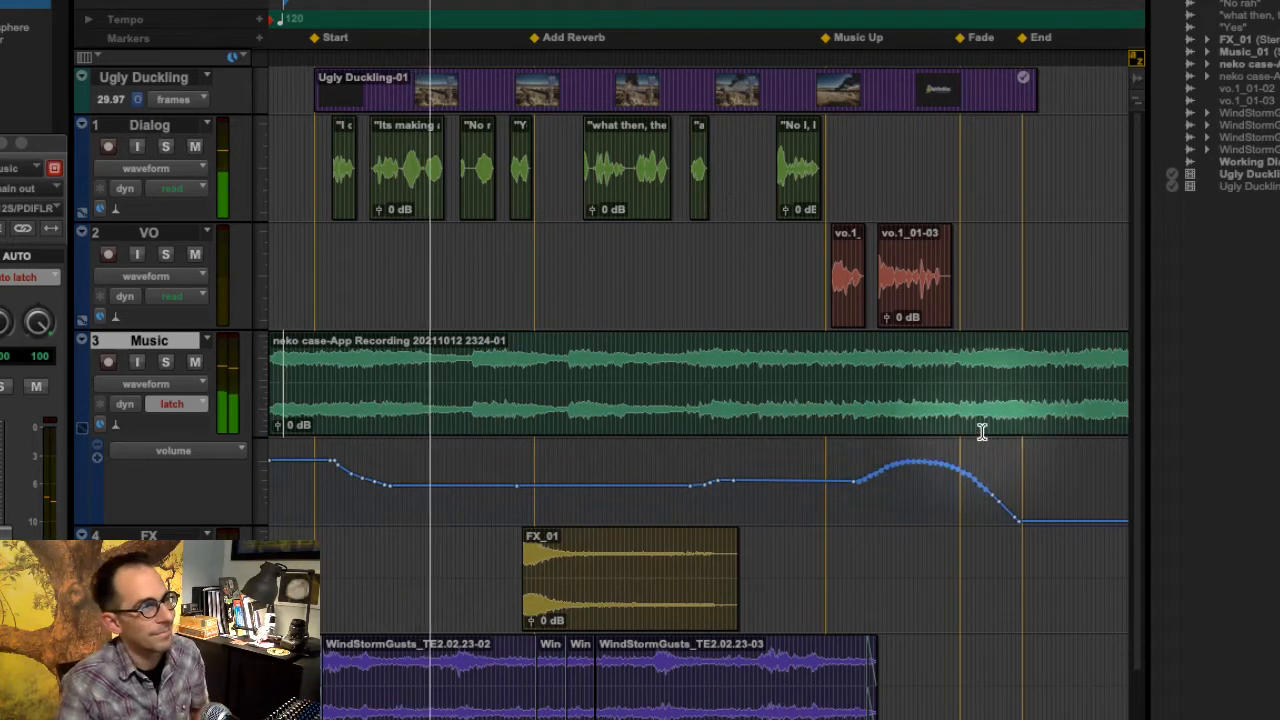
key(space)
key(space)
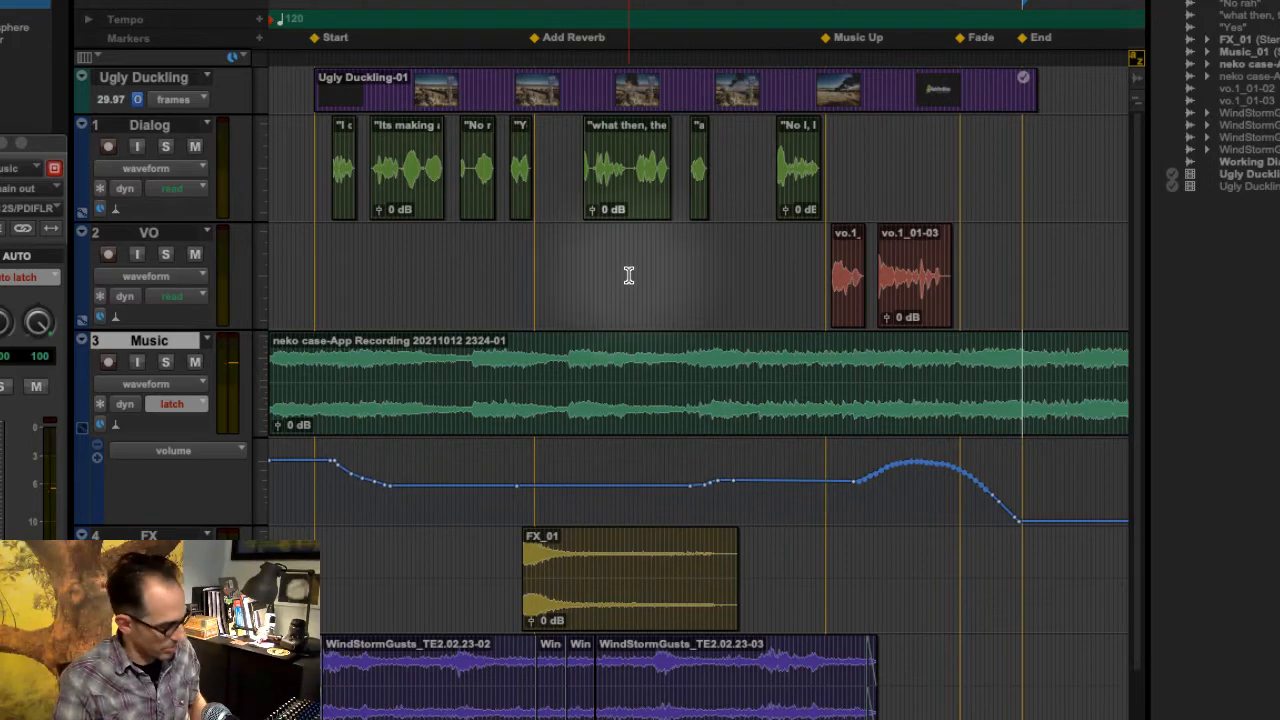
- Undo the edits until the Music_01 clip and its earlier volume curve are restored, and turn Automation Follows Edit back on
key(super+z)
key(super+z)
key(super+z)
key(super+z)
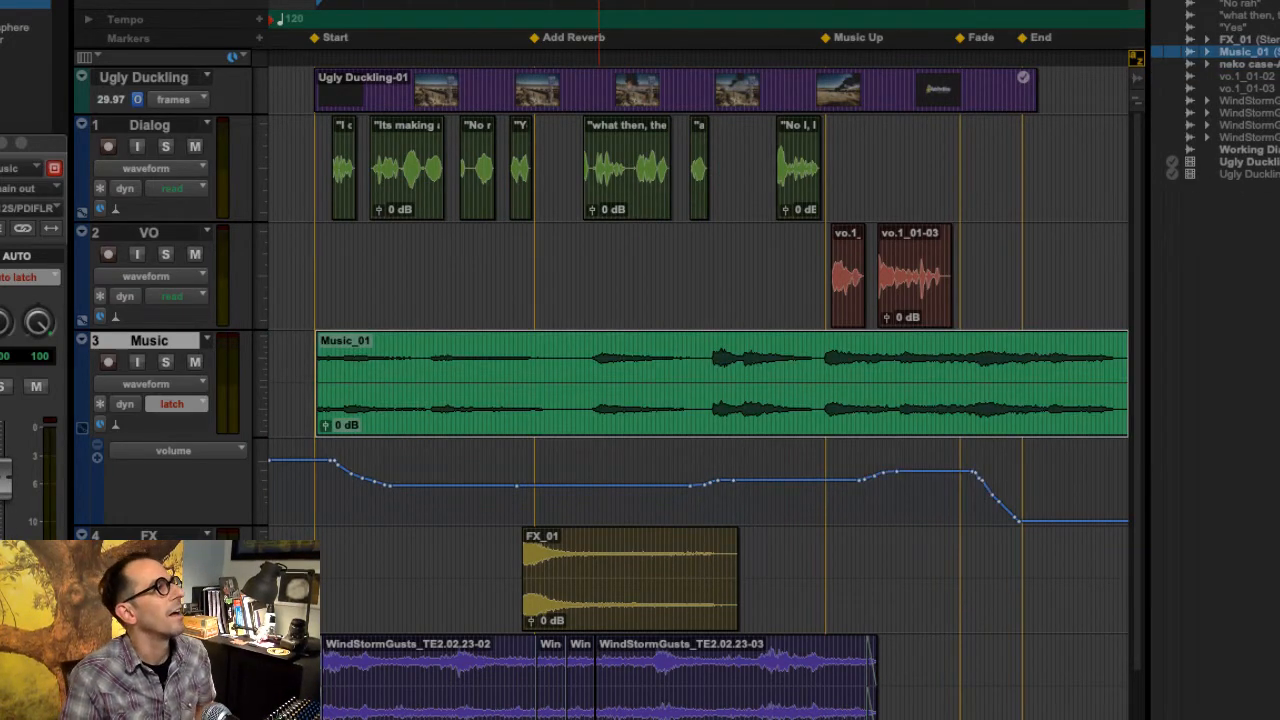
click(399, 13)
mouse_move(487, 13)
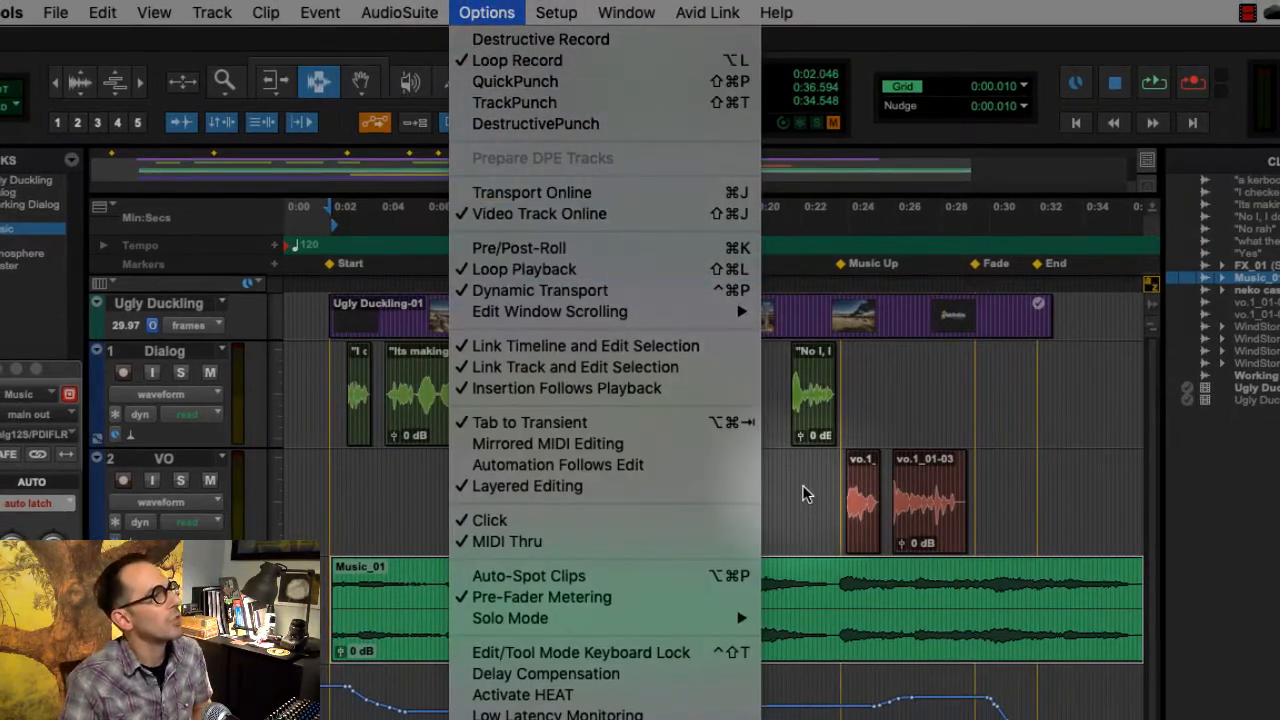
click(703, 470)
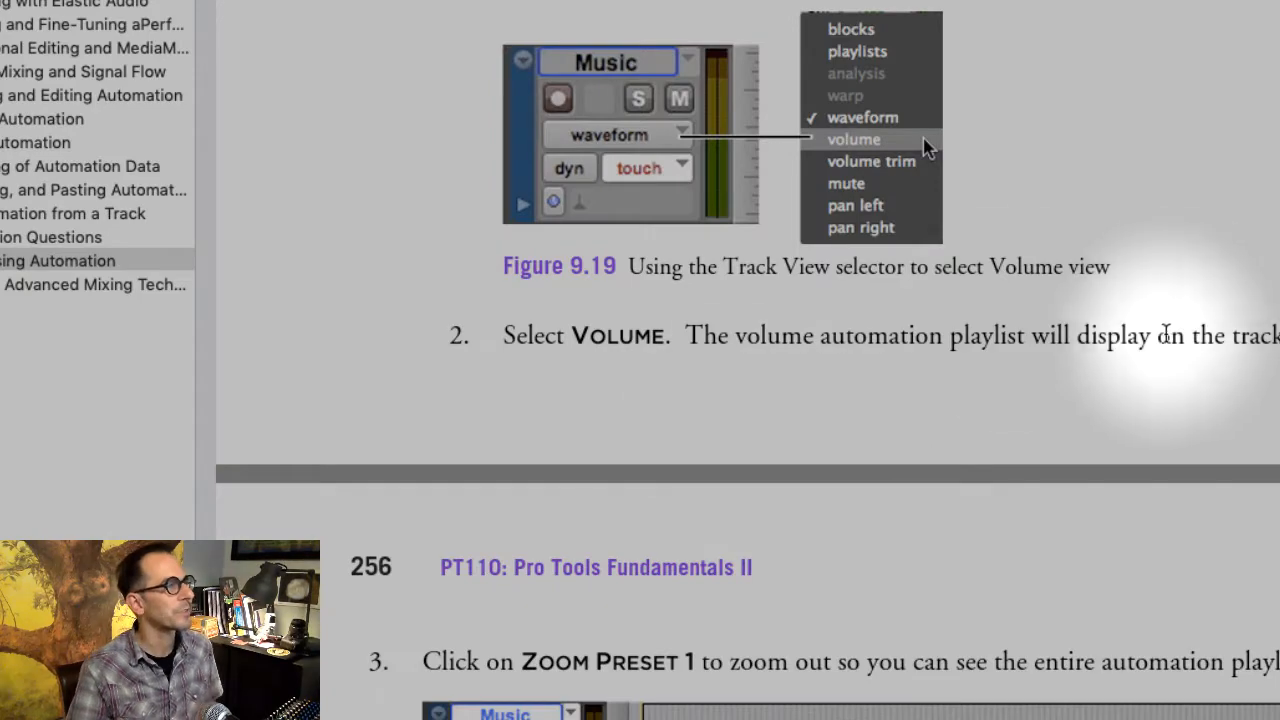
- Read the exercise PDF's Nudging Automation instructions on the Nudge value and on nudging the final volume curve
scroll(1130, 376, down, 4)
scroll(1128, 376, down, 8)
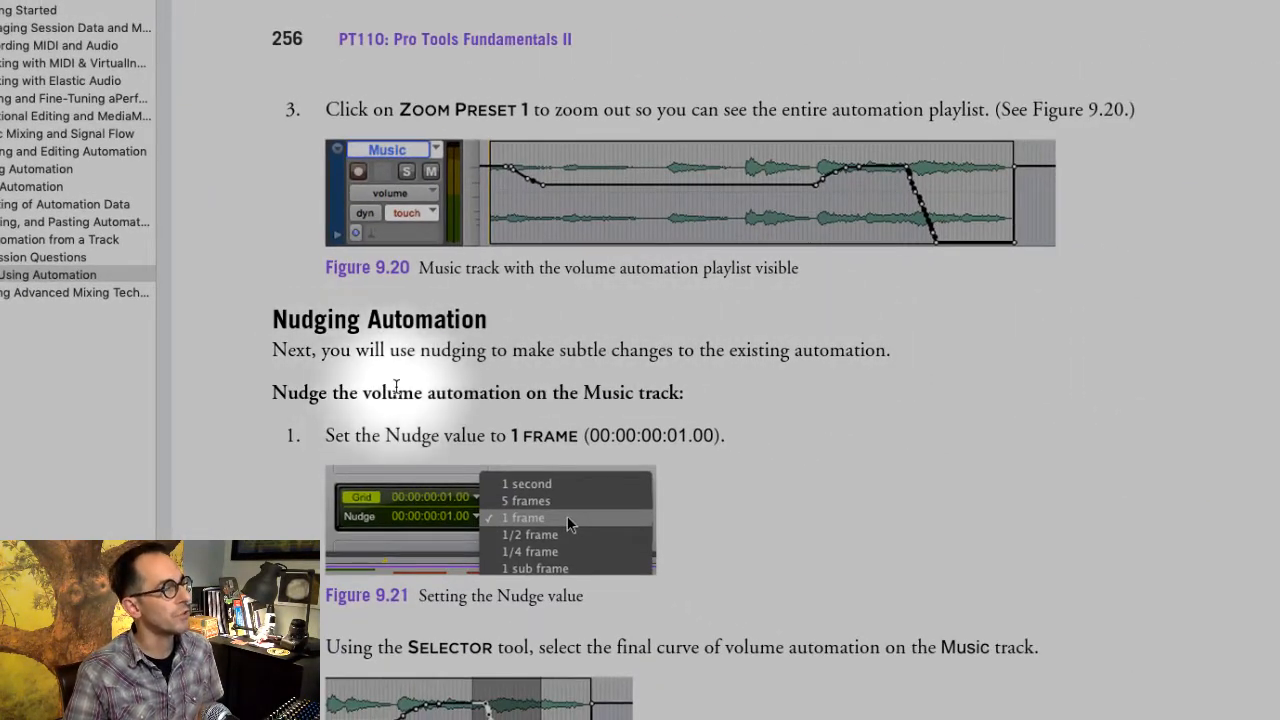
scroll(611, 608, down, 3)
scroll(527, 300, down, 2)
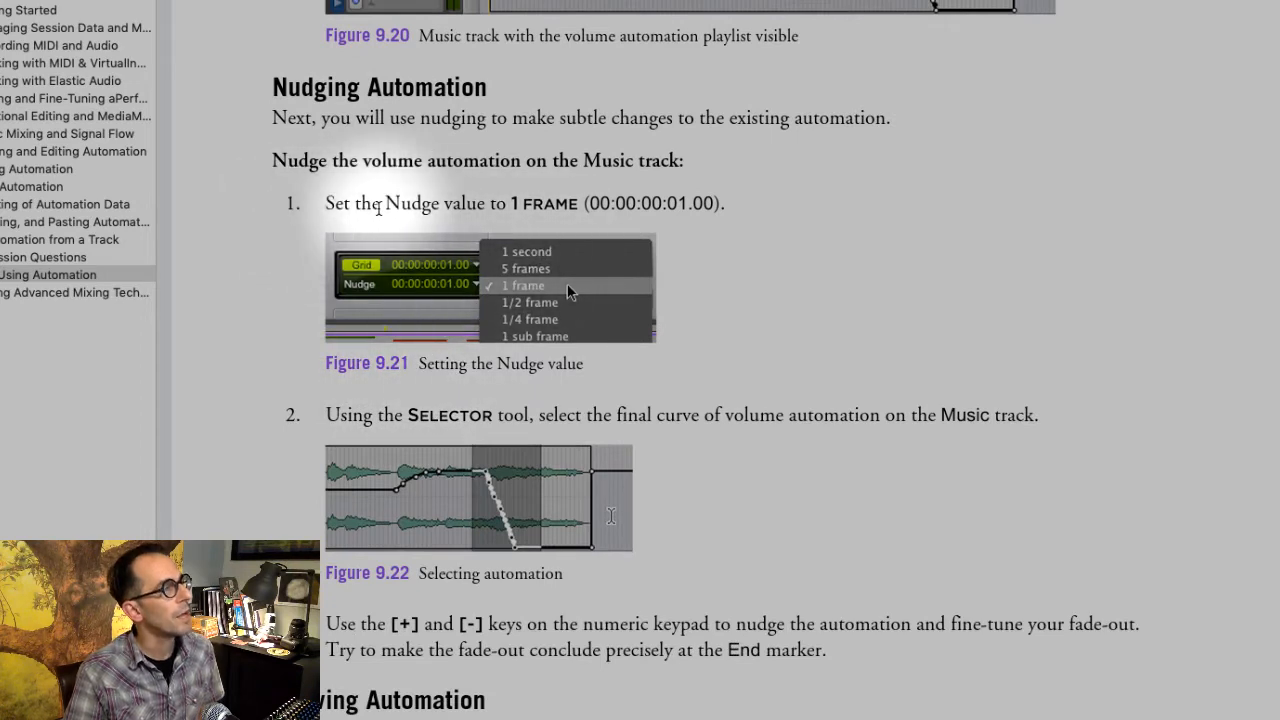
scroll(505, 250, down, 3)
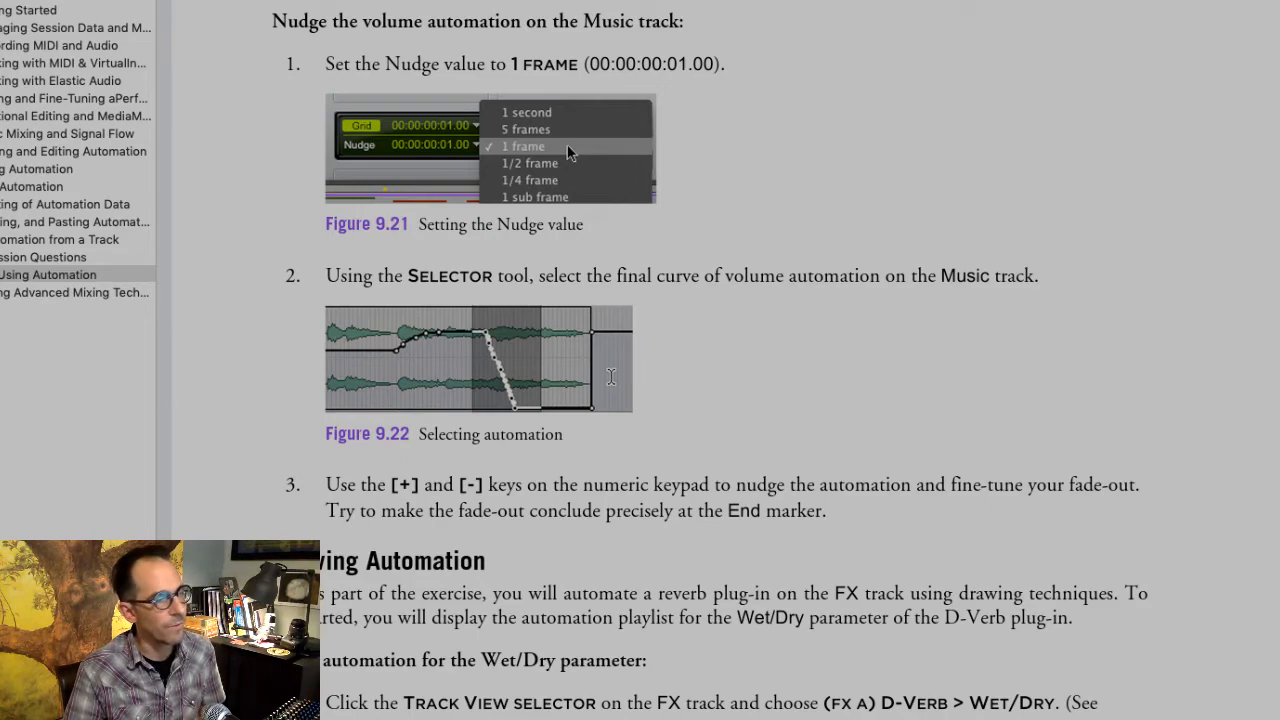
- Switch back to Pro Tools, keep the main counter on Min:Secs, and set the Nudge value to 1 second
key(super+Tab)
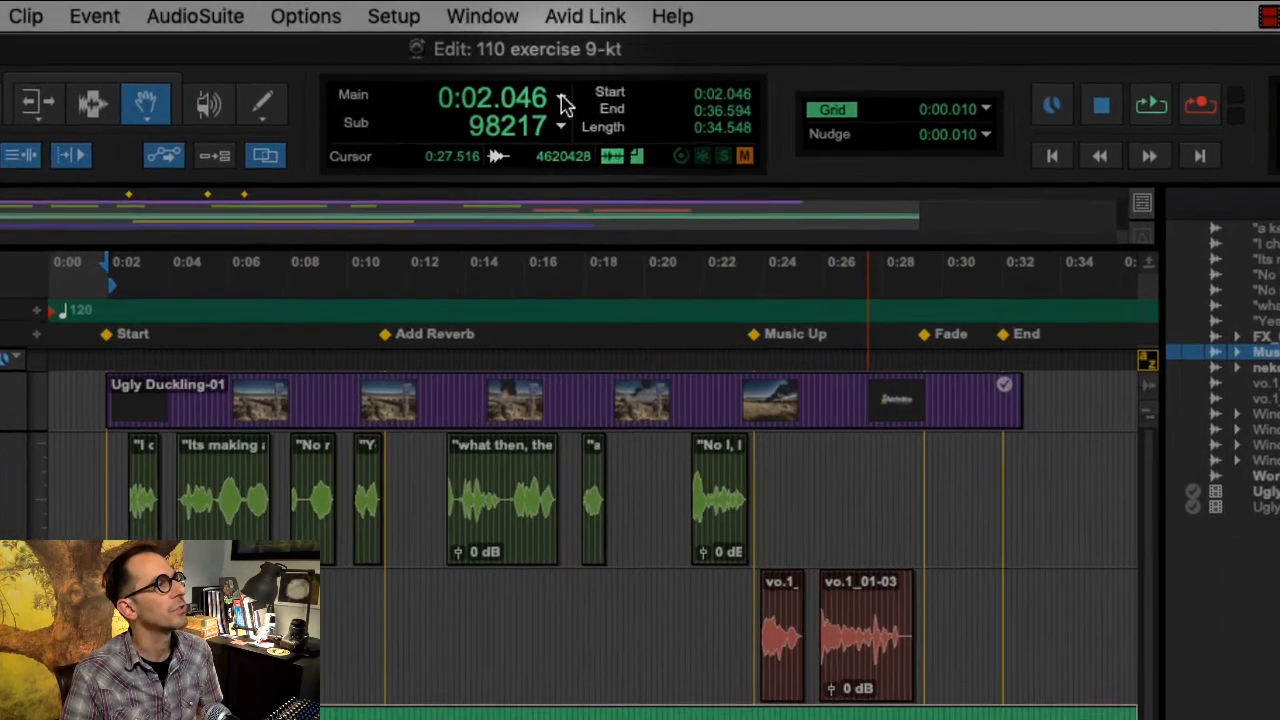
click(576, 89)
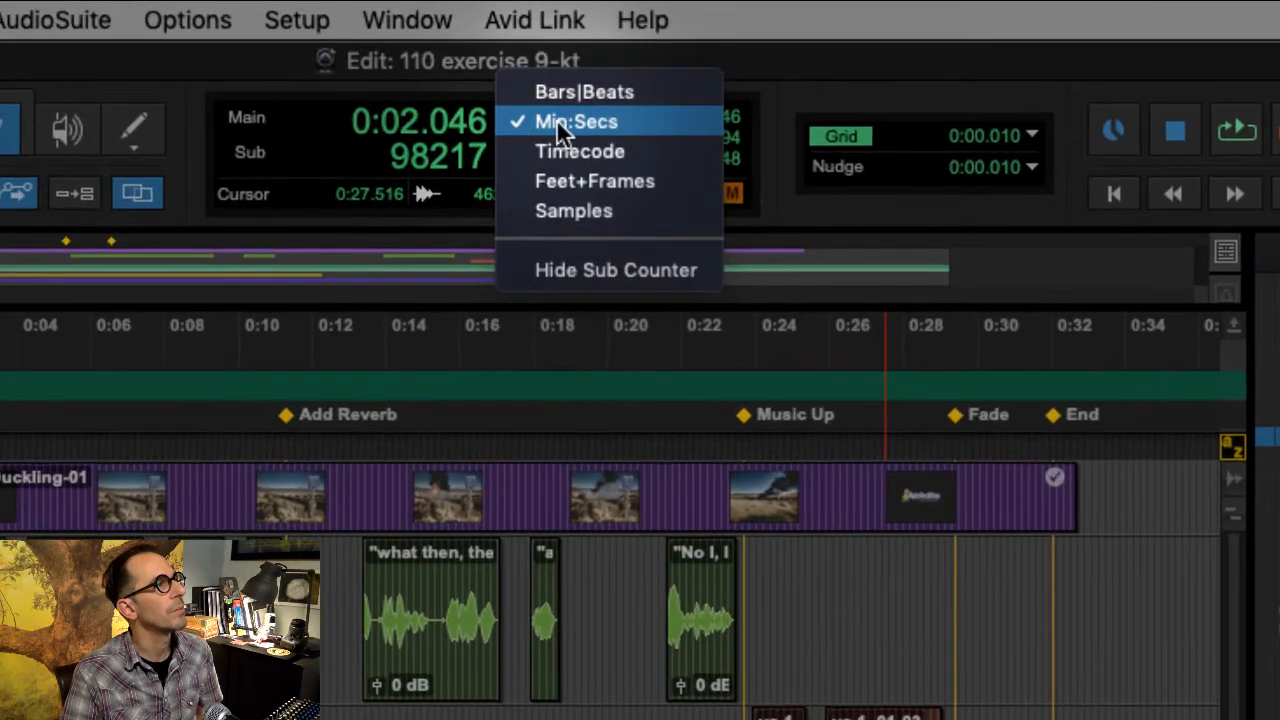
click(556, 118)
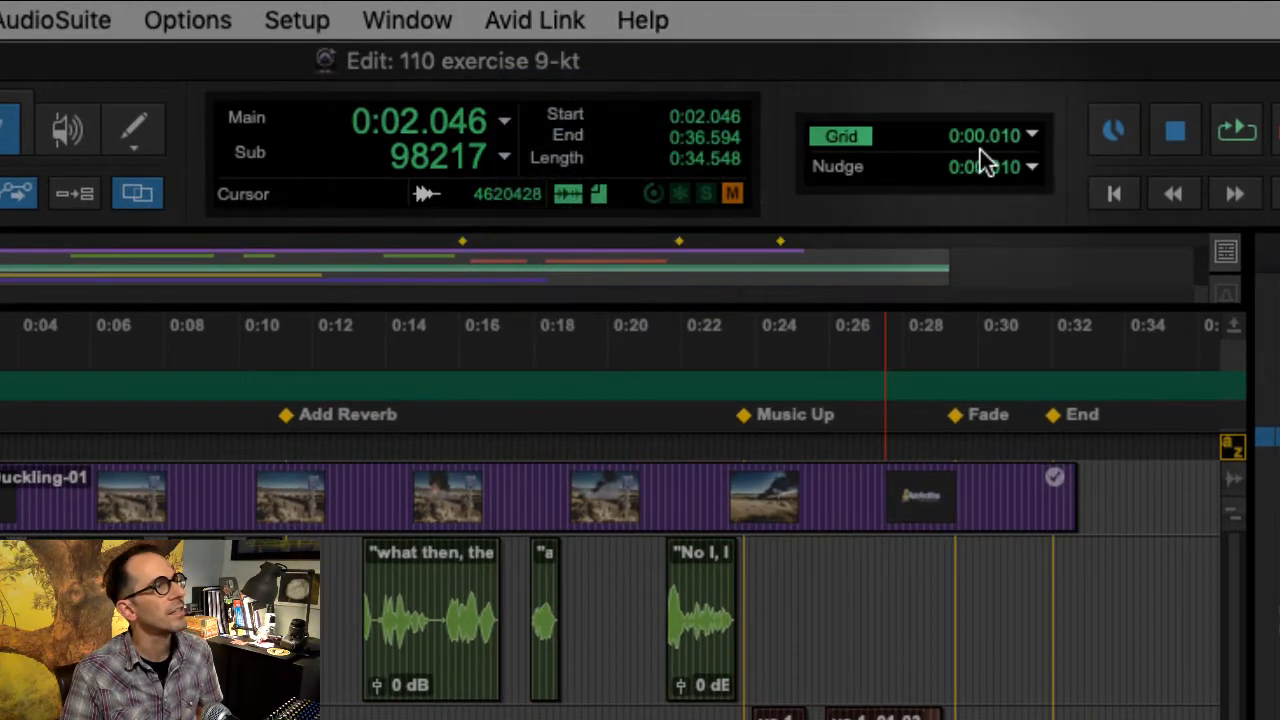
click(1031, 168)
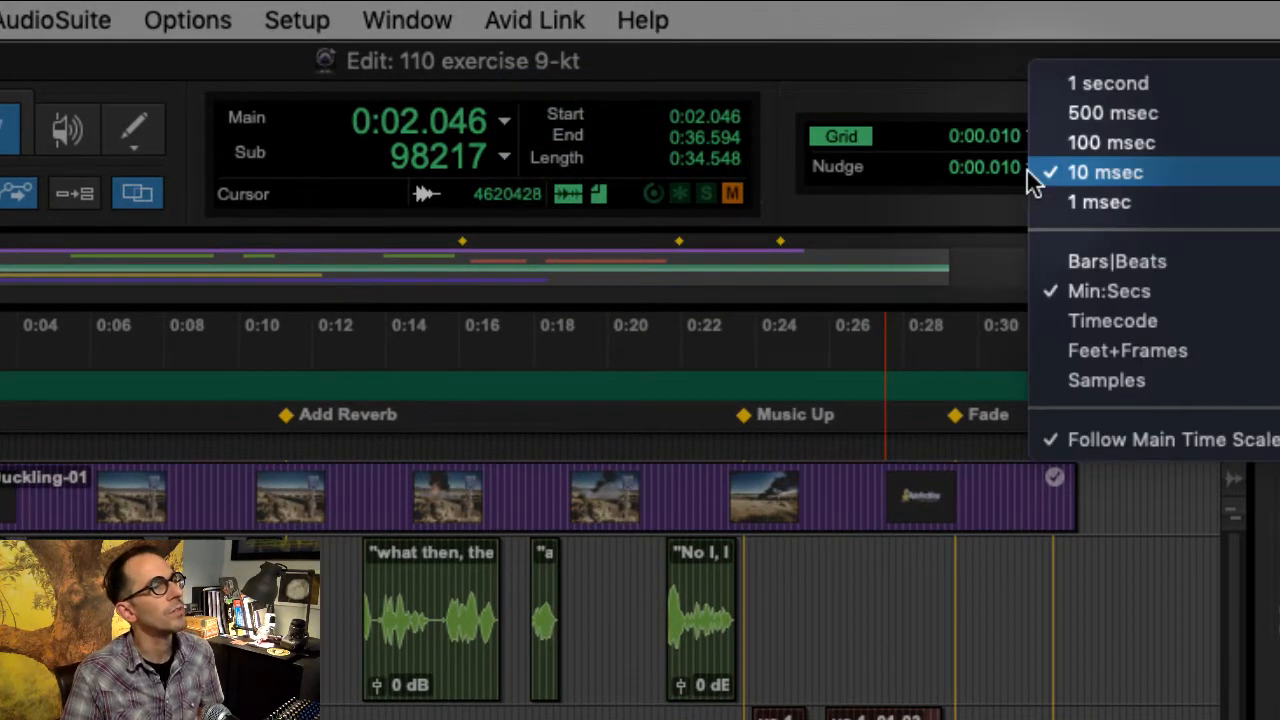
click(1098, 83)
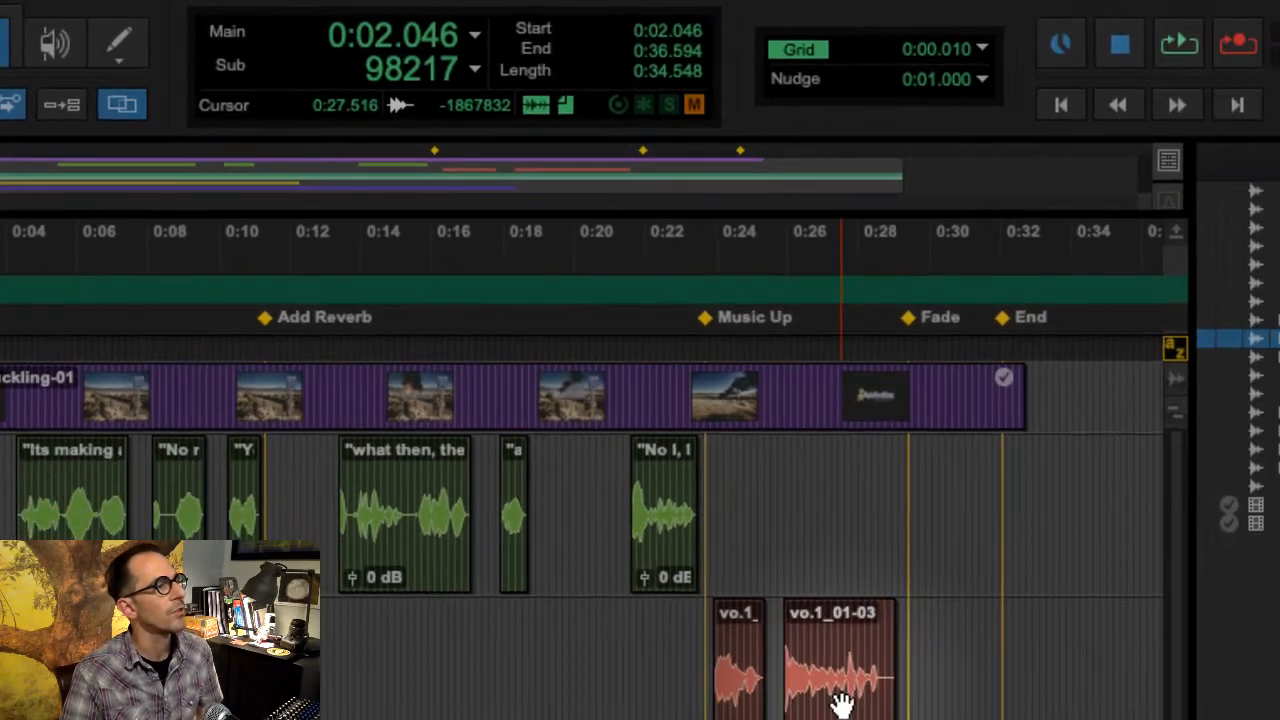
- Nudge the vo.1_01-03 clip on the VO track later in 1-second steps, and nudge it back to its original position
click(840, 705)
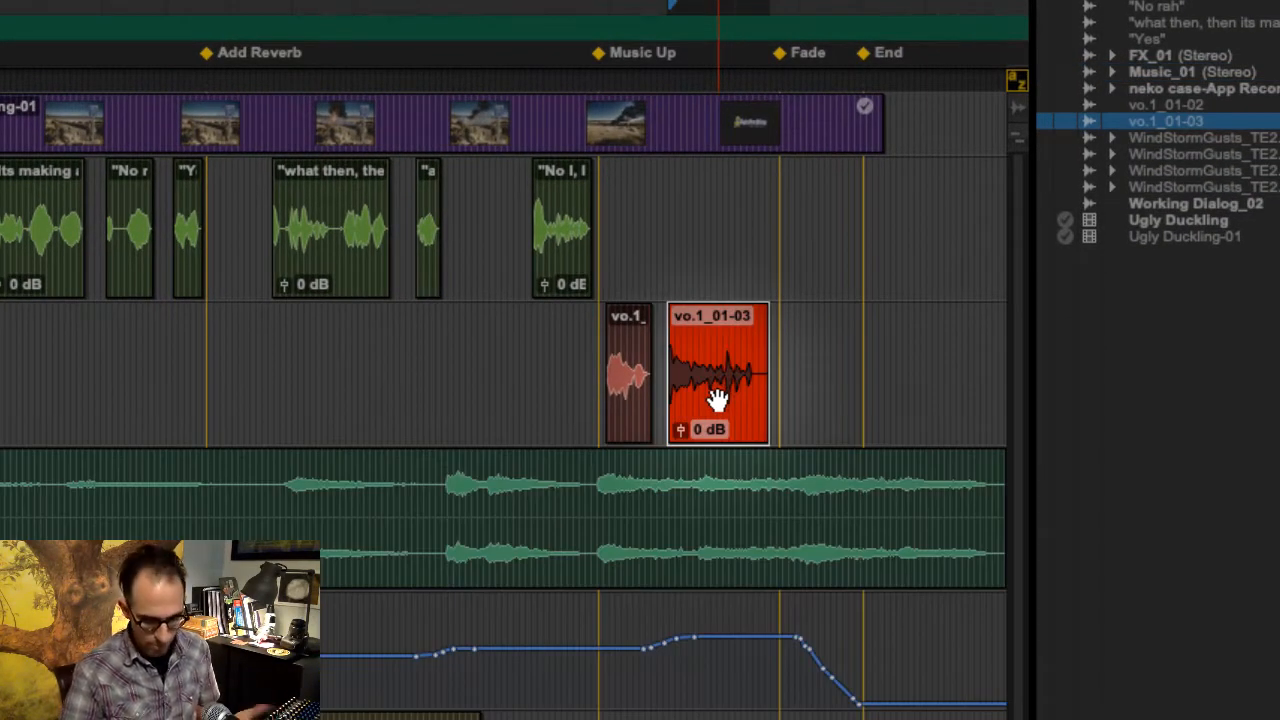
key(KP_Add)
key(KP_Add)
key(KP_Add)
key(KP_Add)
key(KP_Add)
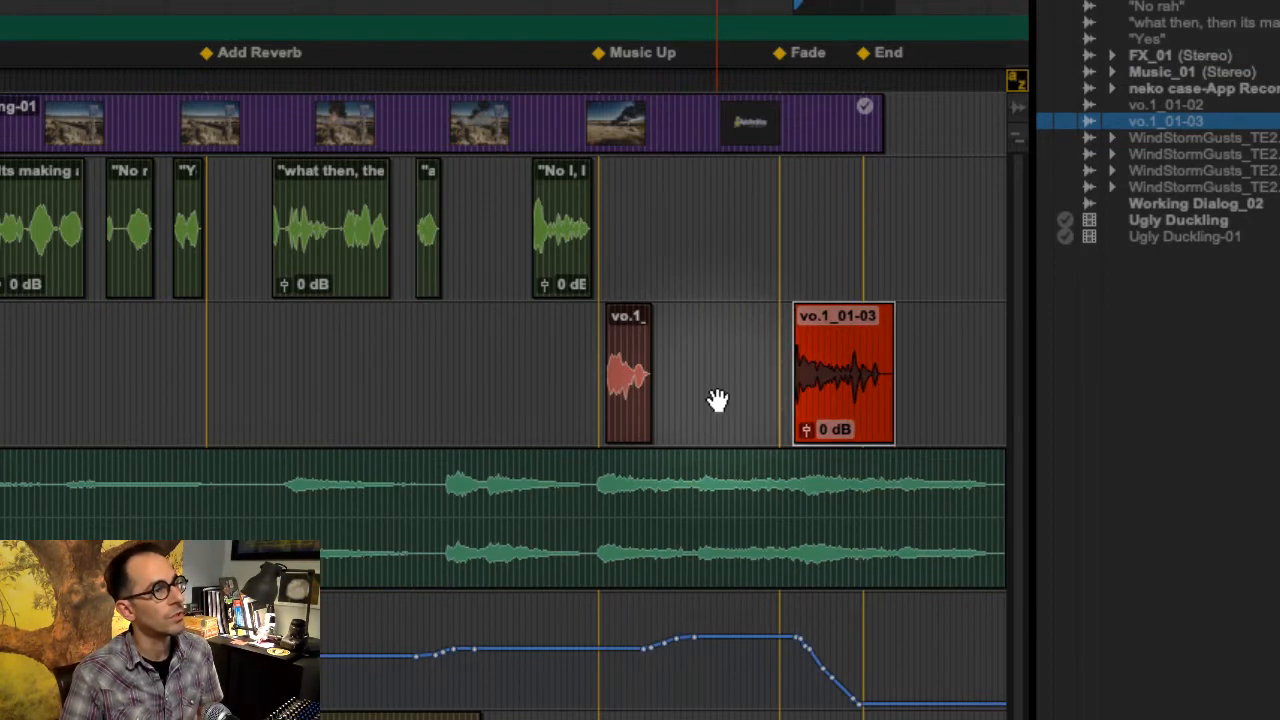
key(KP_Subtract)
key(KP_Subtract)
key(KP_Subtract)
key(KP_Subtract)
key(KP_Subtract)
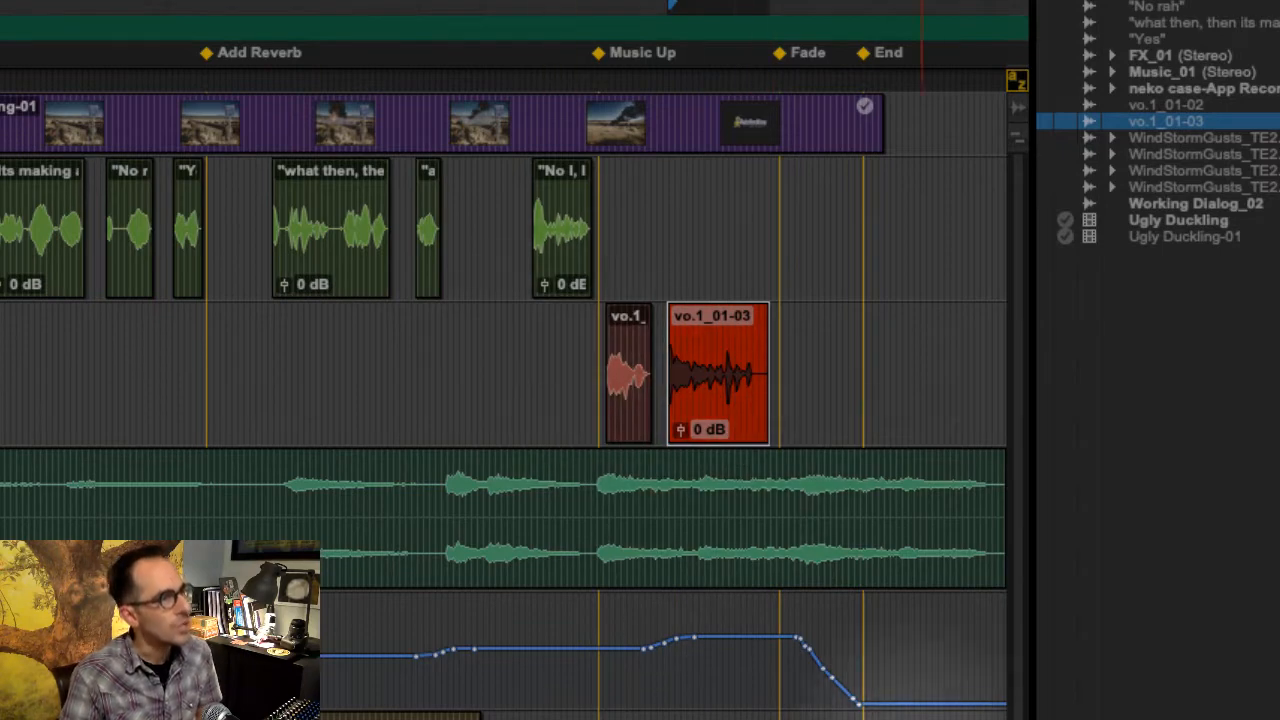
- Select the final fade-out curve in the Music volume lane and nudge it back and forth in 1-second steps, returning it to its starting position
drag(790, 655, 881, 669)
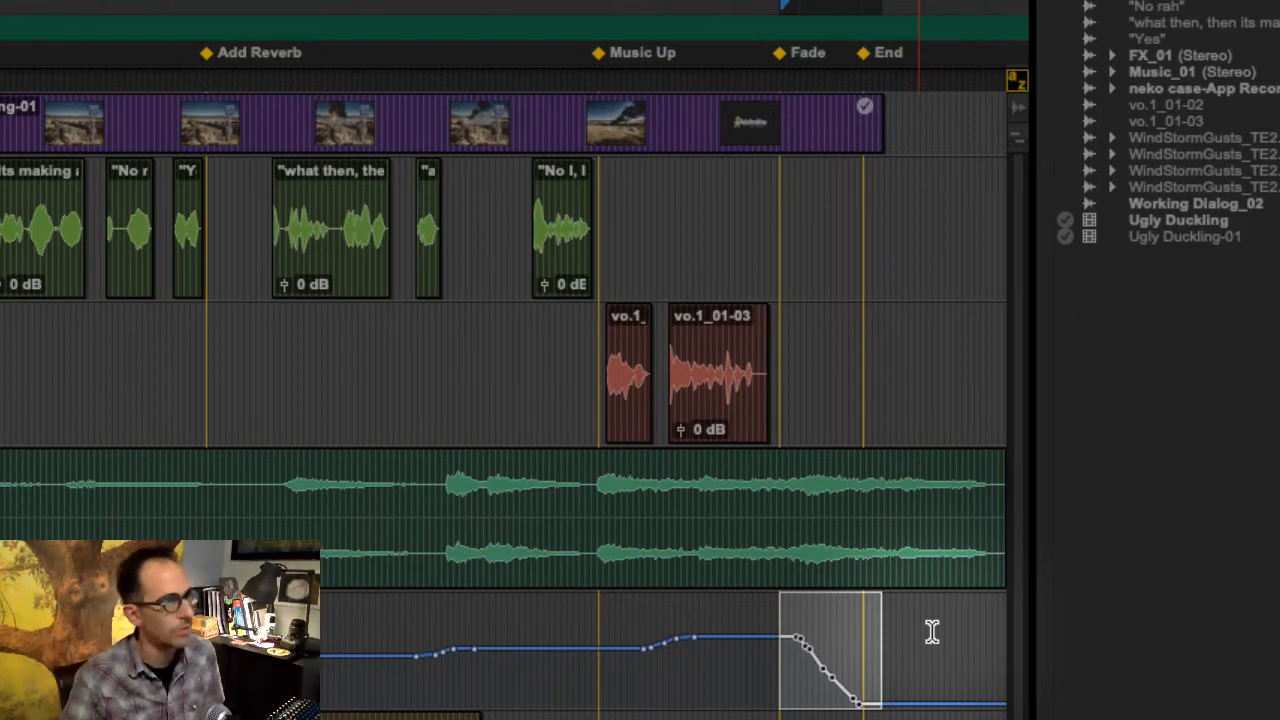
key(KP_Add)
key(KP_Add)
key(KP_Add)
key(KP_Subtract)
key(KP_Subtract)
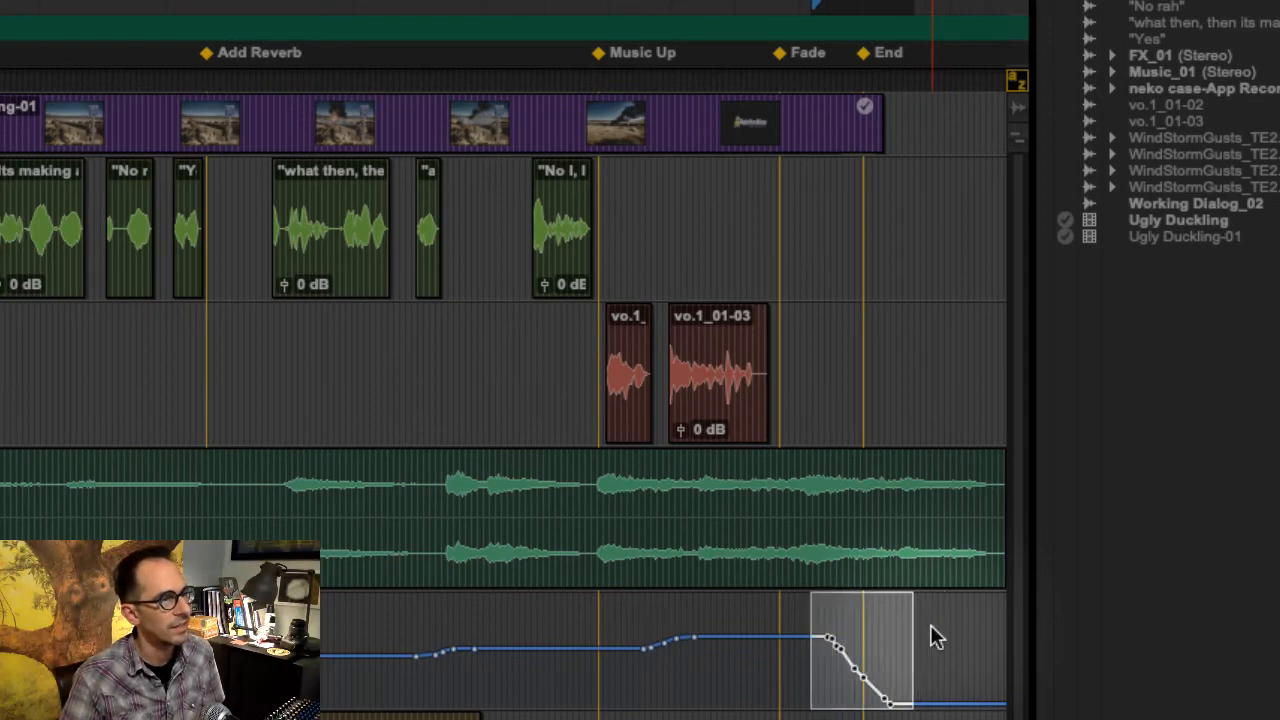
key(KP_Subtract)
key(KP_Subtract)
key(KP_Add)
key(KP_Add)
key(KP_Add)
key(KP_Subtract)
key(KP_Subtract)
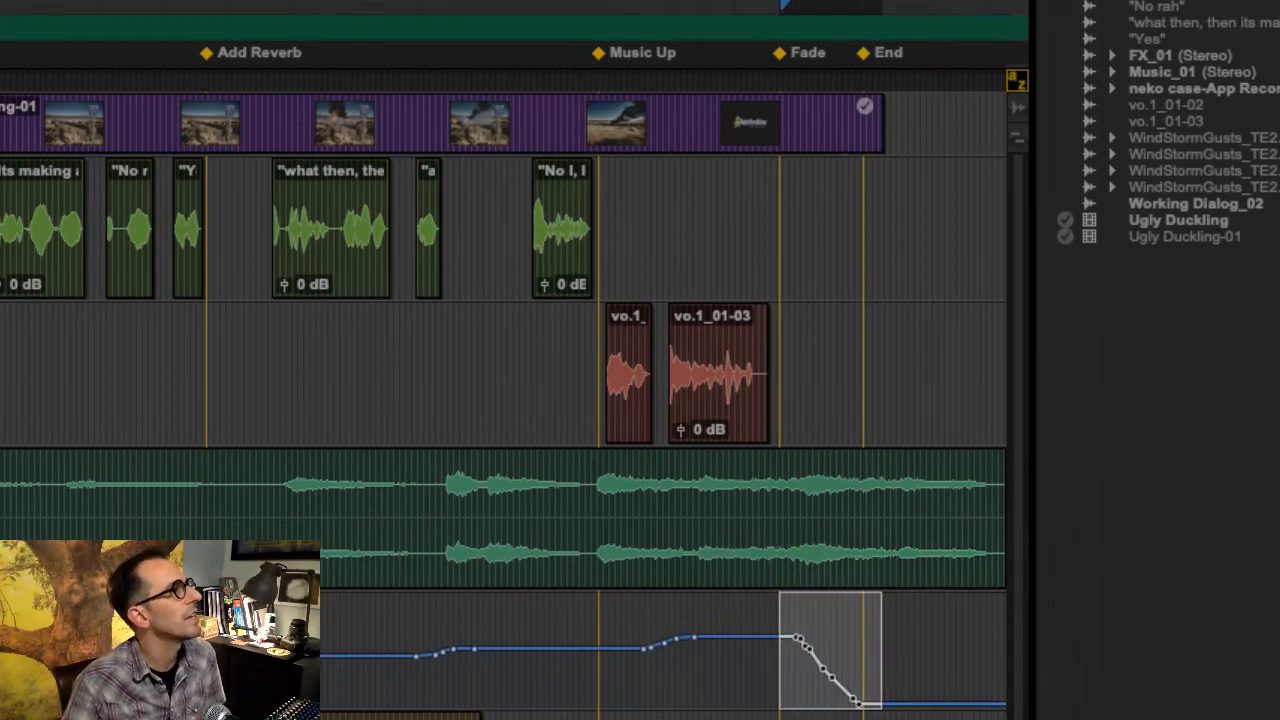
- Set the Nudge value to 10 msec for fine-tuning the selected fade-out curve
key(t)
key(t)
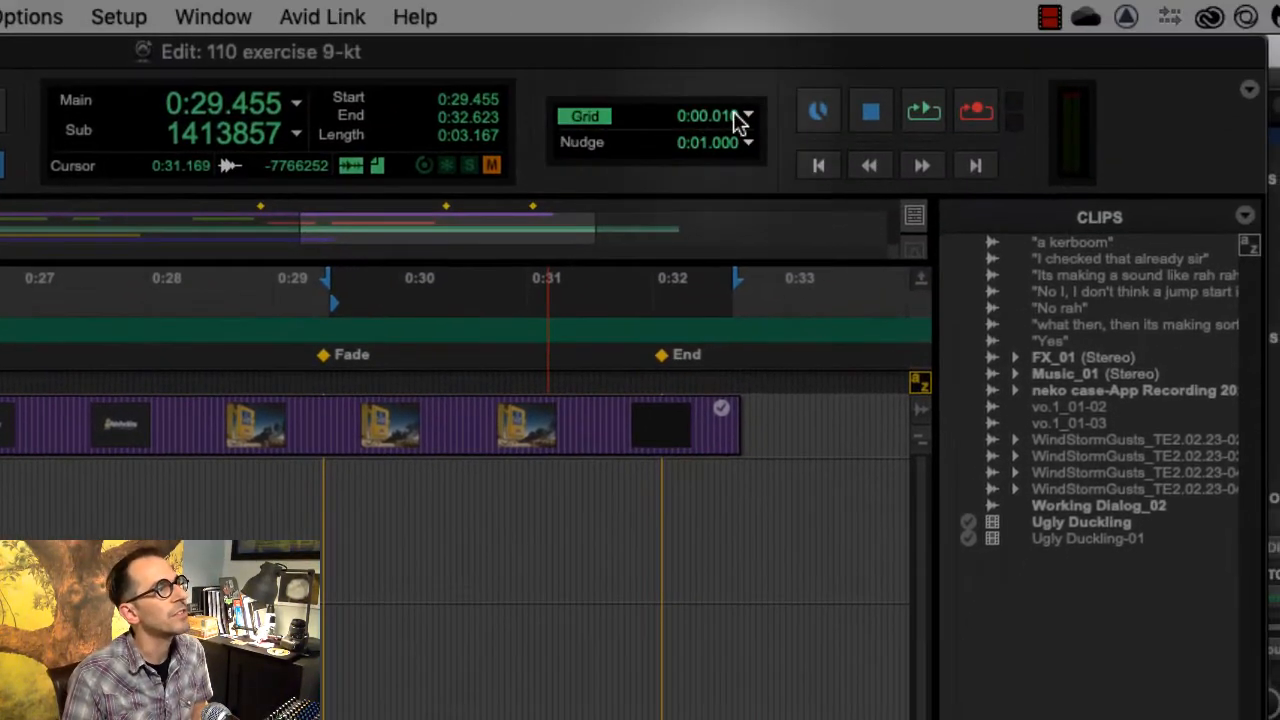
click(745, 118)
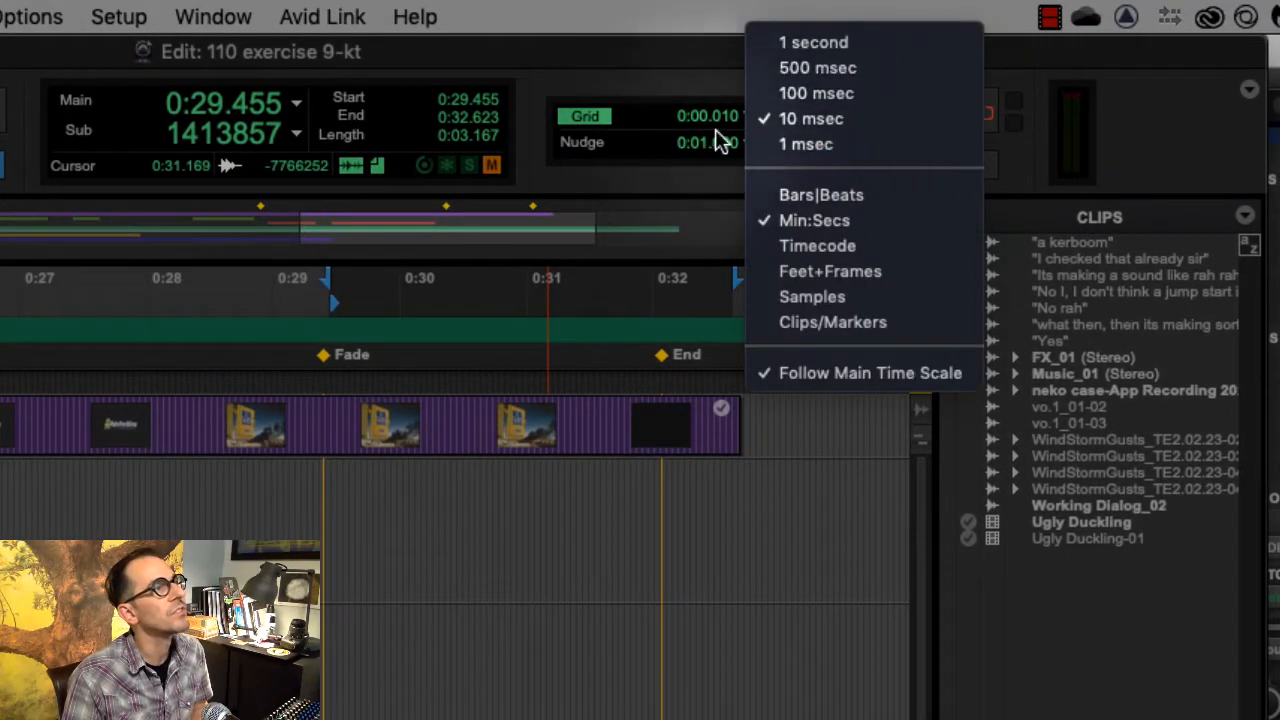
click(606, 72)
click(747, 143)
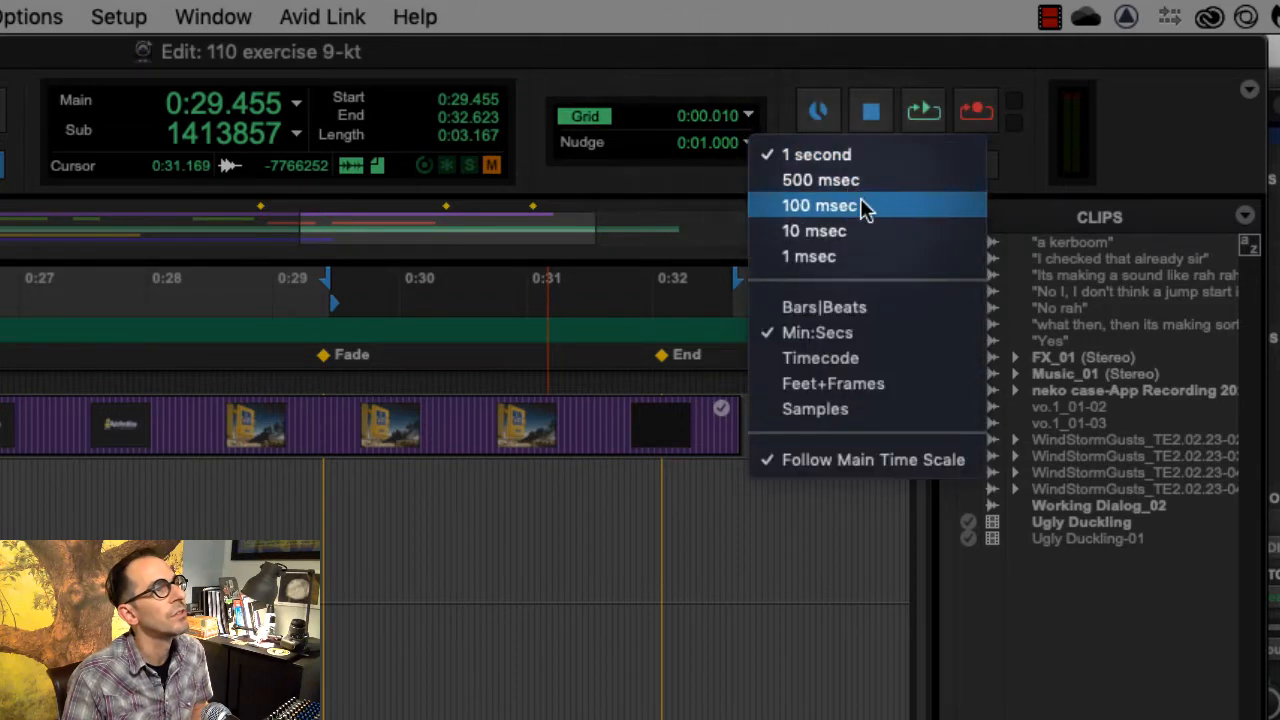
click(877, 233)
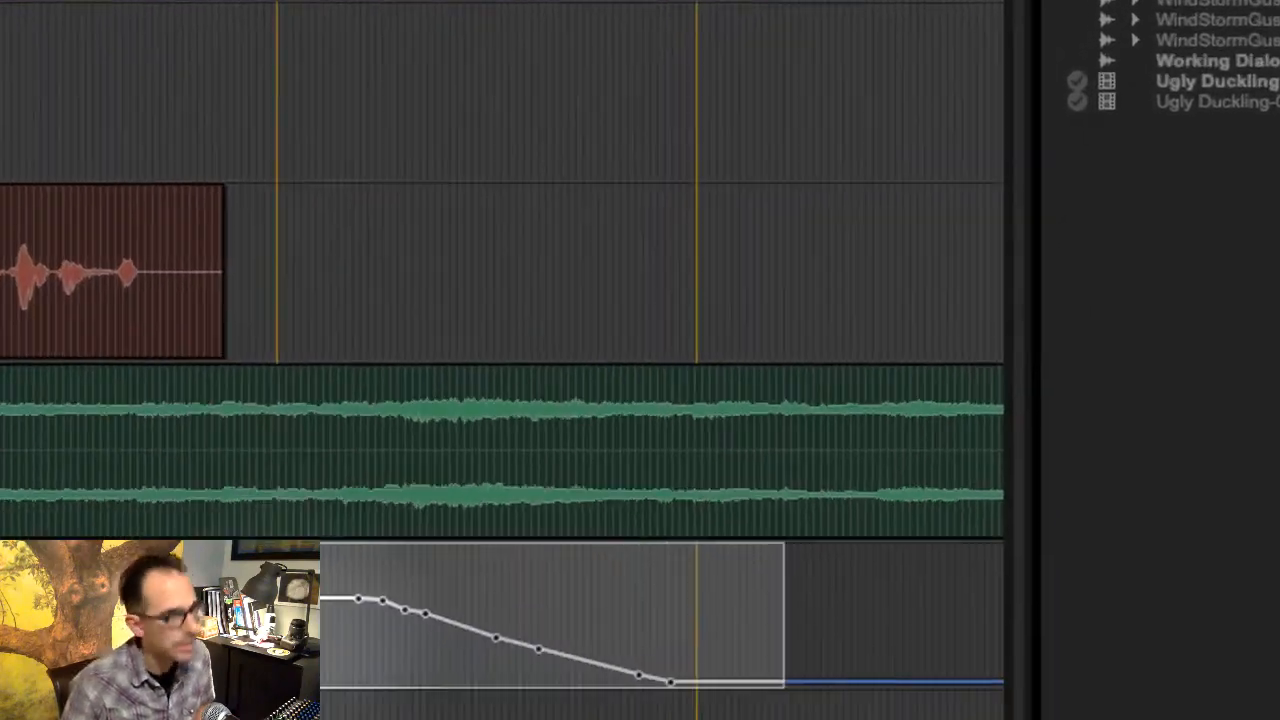
- Nudge the selected fade-out curve in the Music volume lane later in 10 msec steps toward the End marker
key(plus)
key(plus)
key(plus)
key(plus)
key(plus)
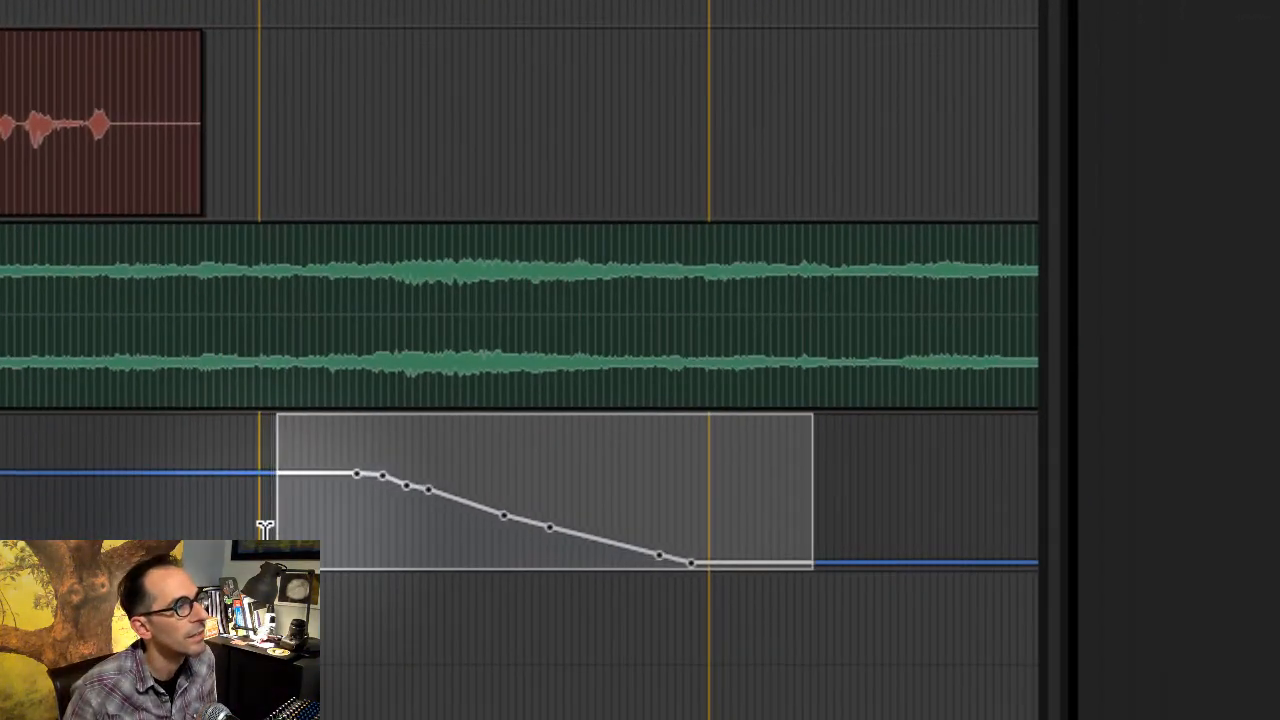
key(plus)
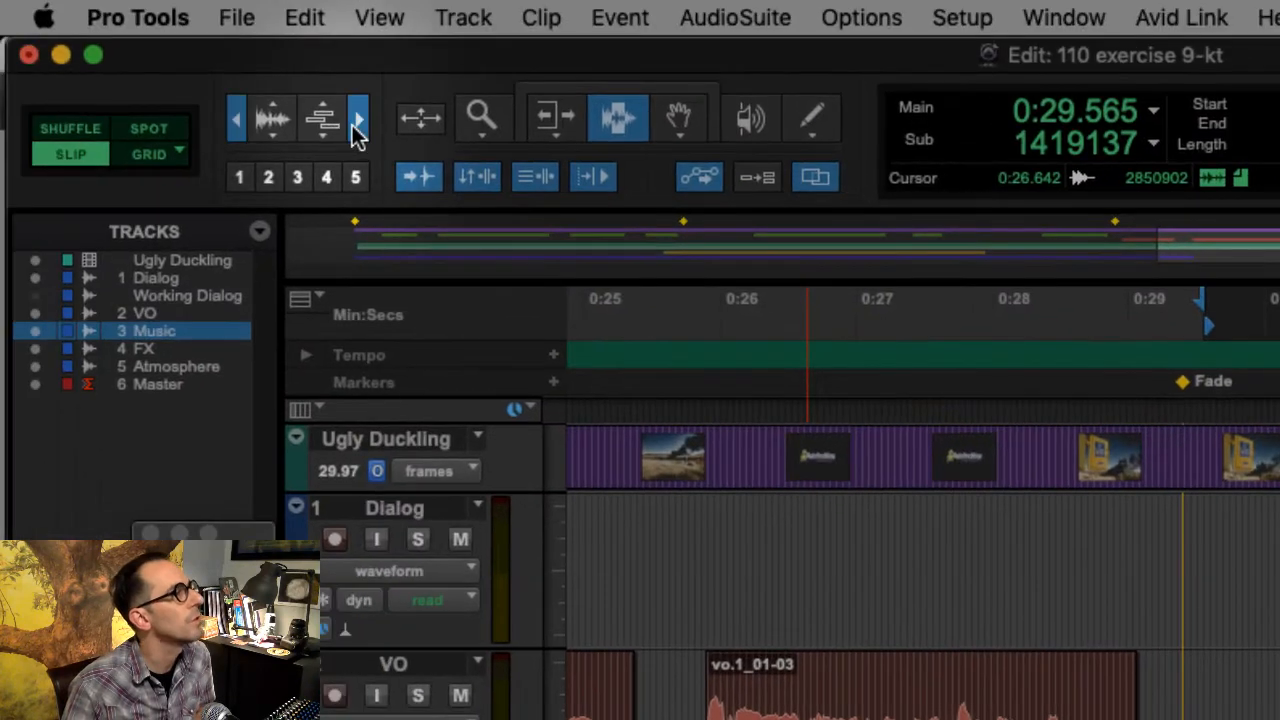
- Reselect the whole final fade-out curve in the Music volume lane and toggle the zoom to enlarge the selection
click(356, 121)
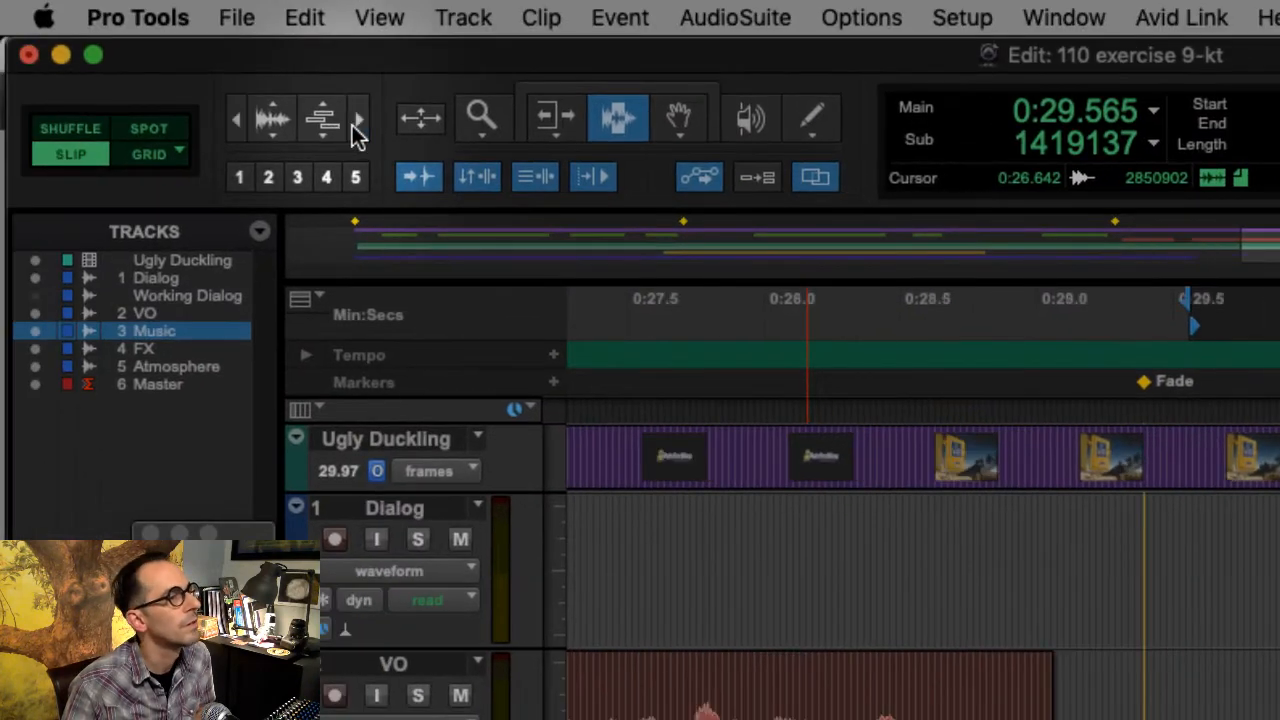
scroll(1000, 450, right, 5)
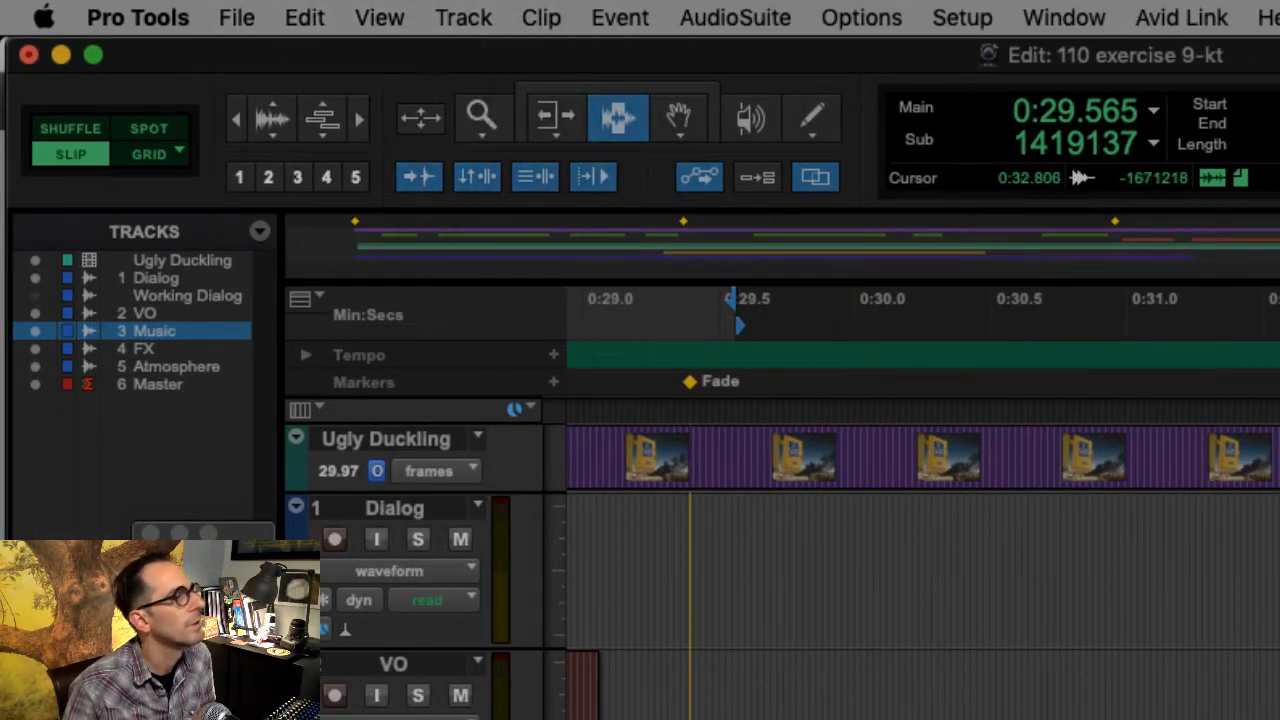
click(1279, 700)
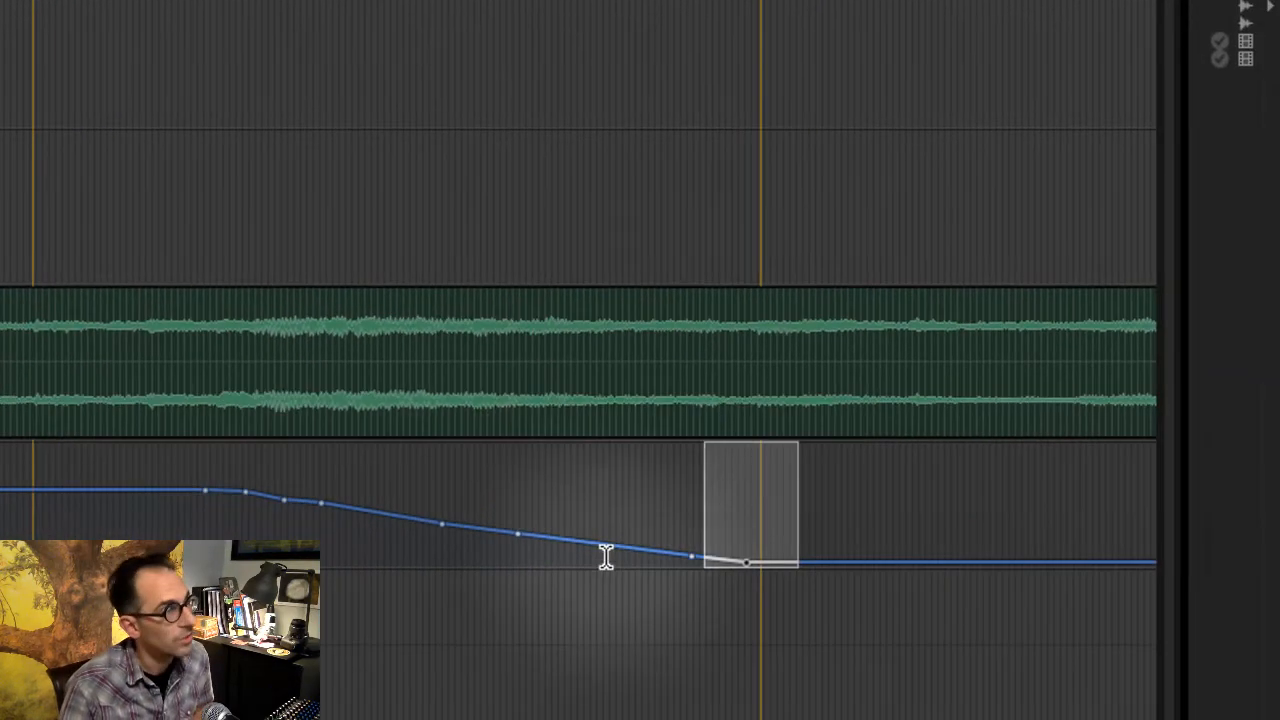
click(654, 508)
drag(587, 520, 882, 492)
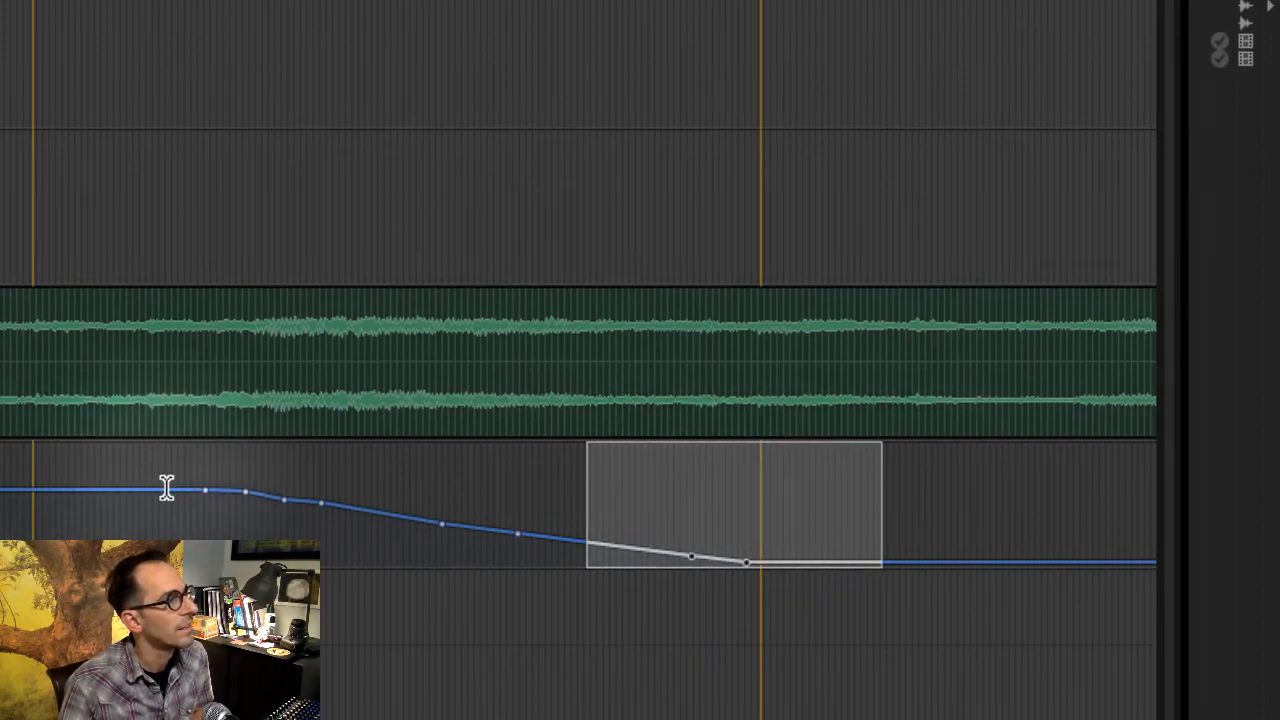
drag(166, 487, 809, 480)
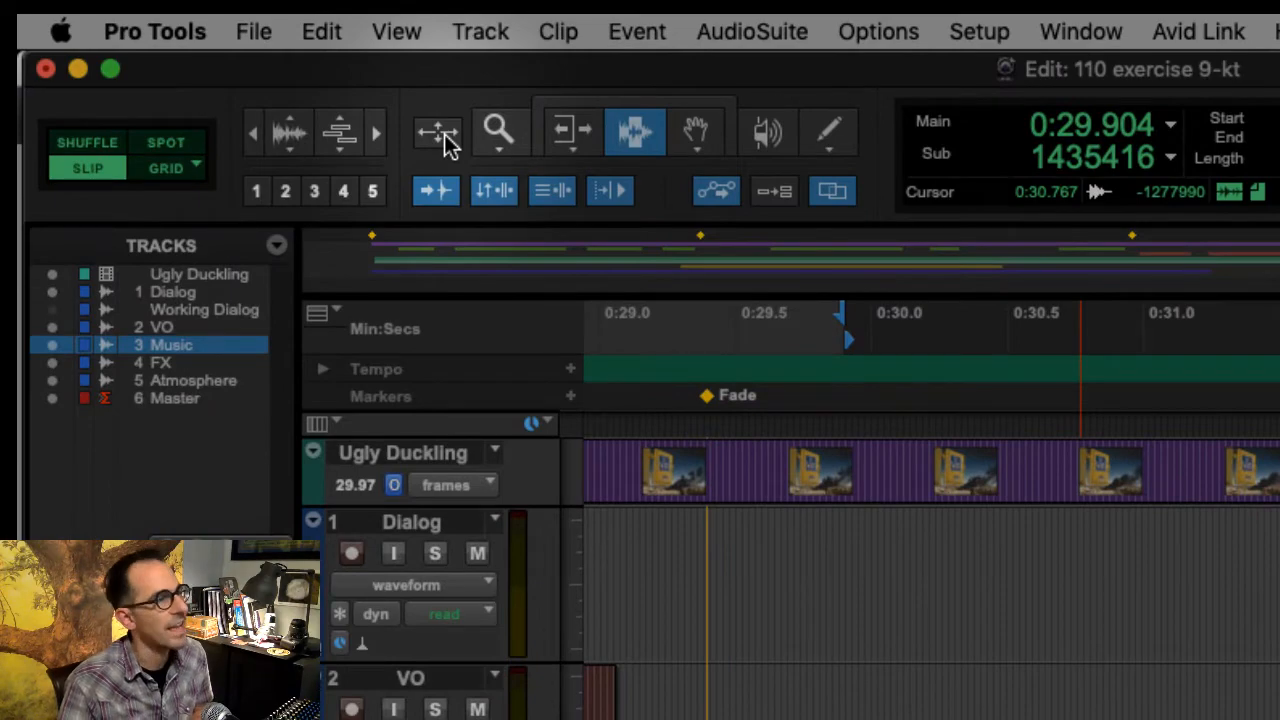
key(alt+a)
click(445, 136)
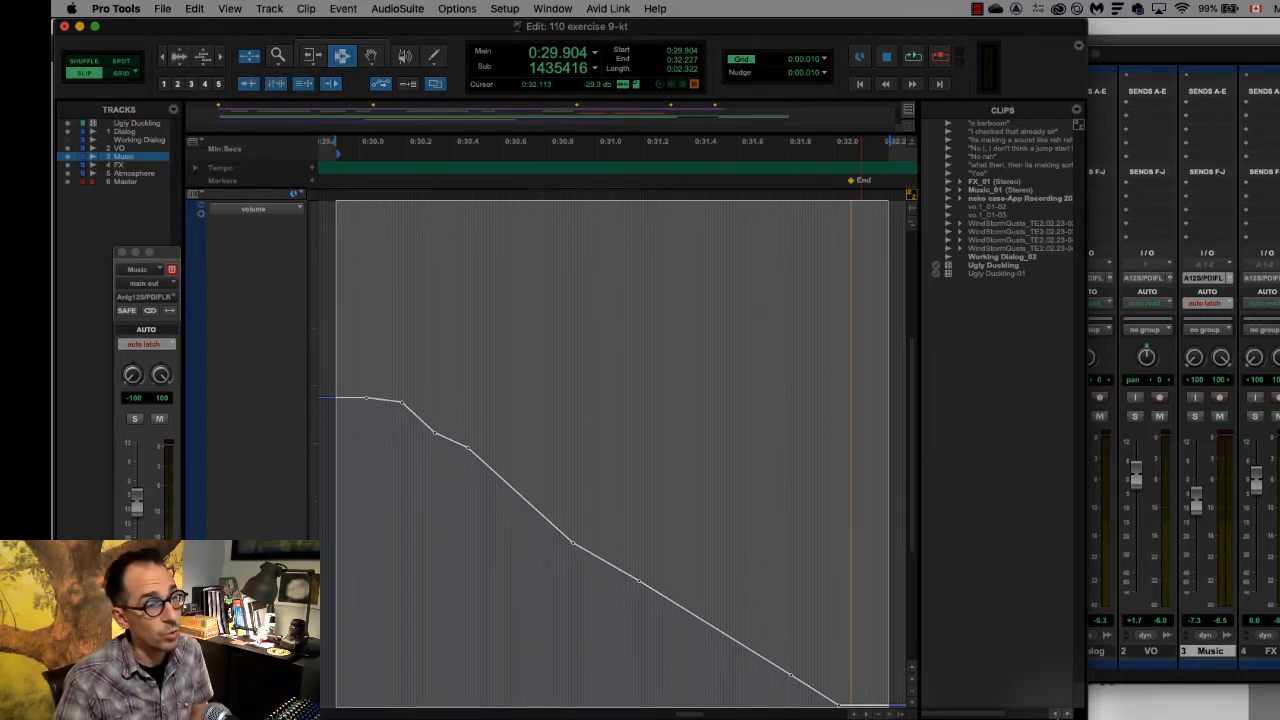
- Set the Nudge value to 1 msec and nudge the selected fade-out curve slightly later
drag(1086, 718, 1275, 719)
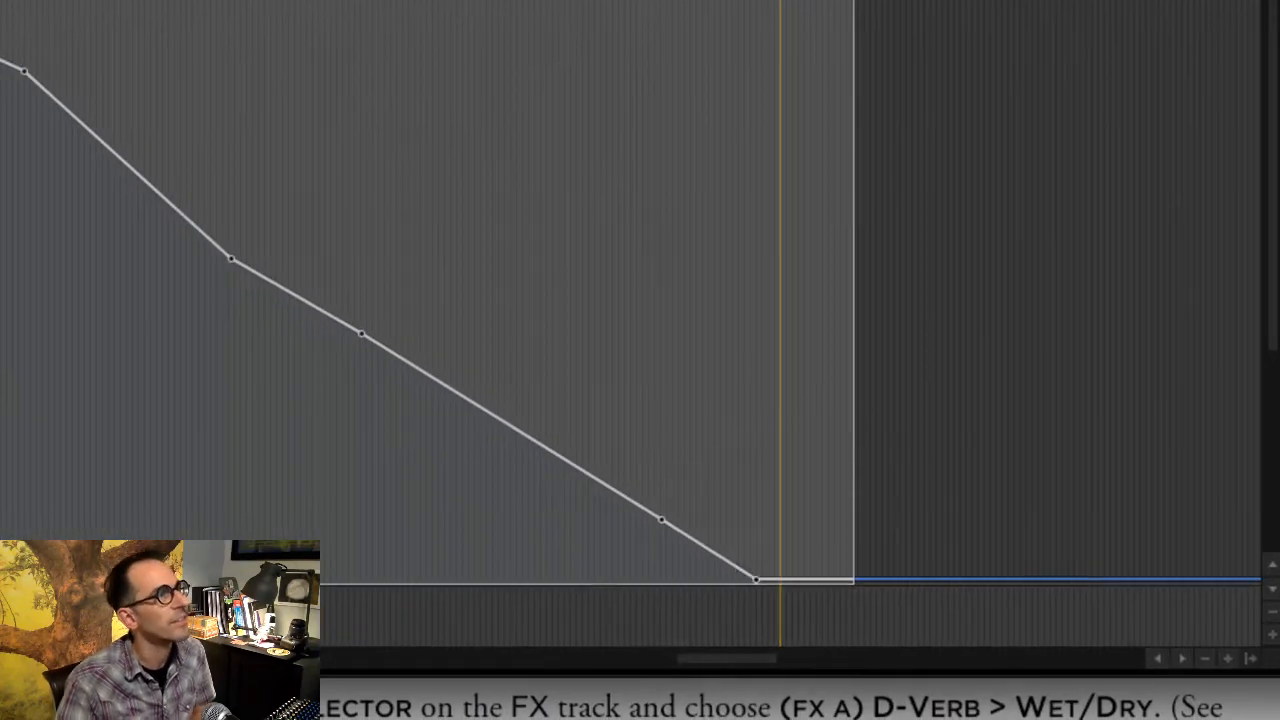
click(643, 161)
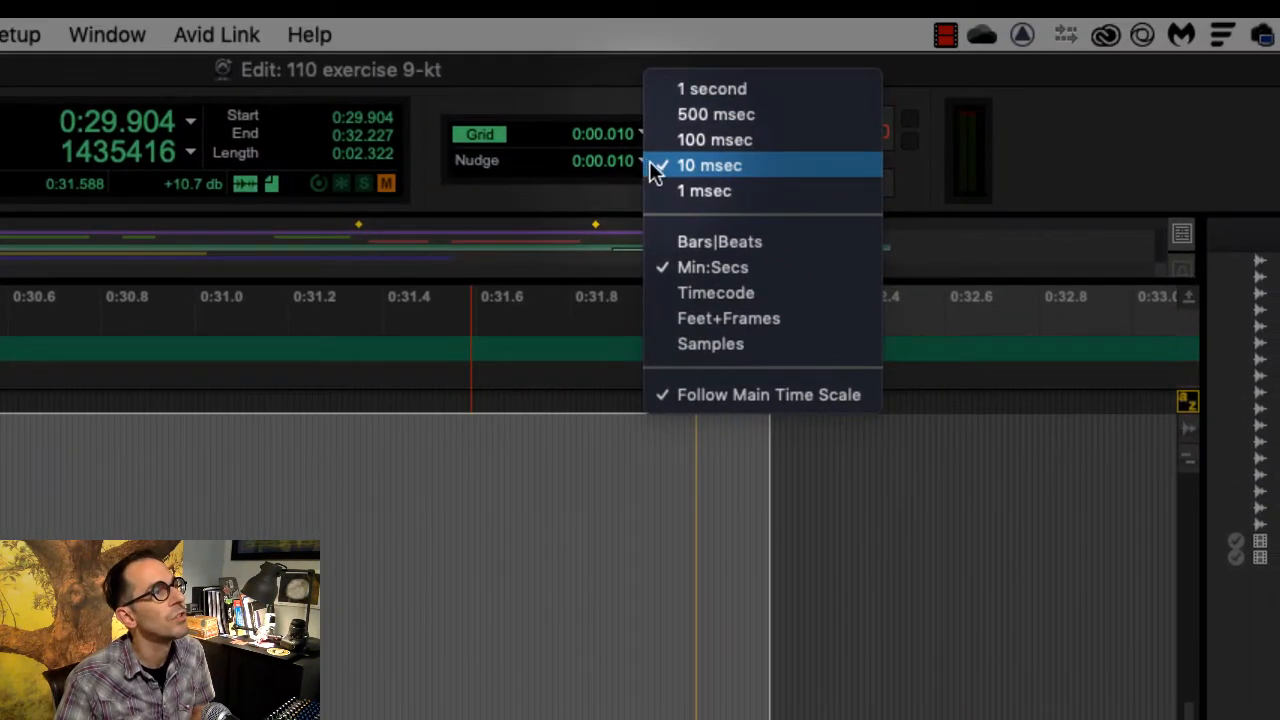
click(682, 187)
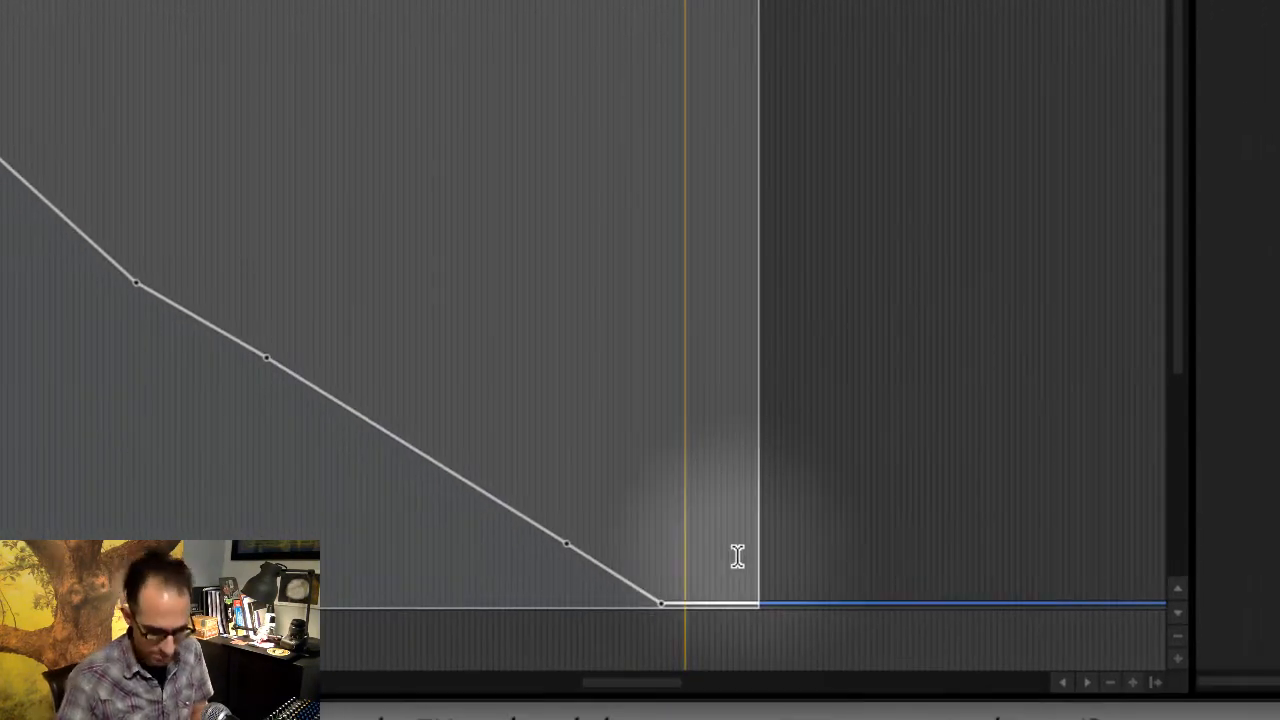
key(KP_Add)
key(KP_Add)
key(KP_Add)
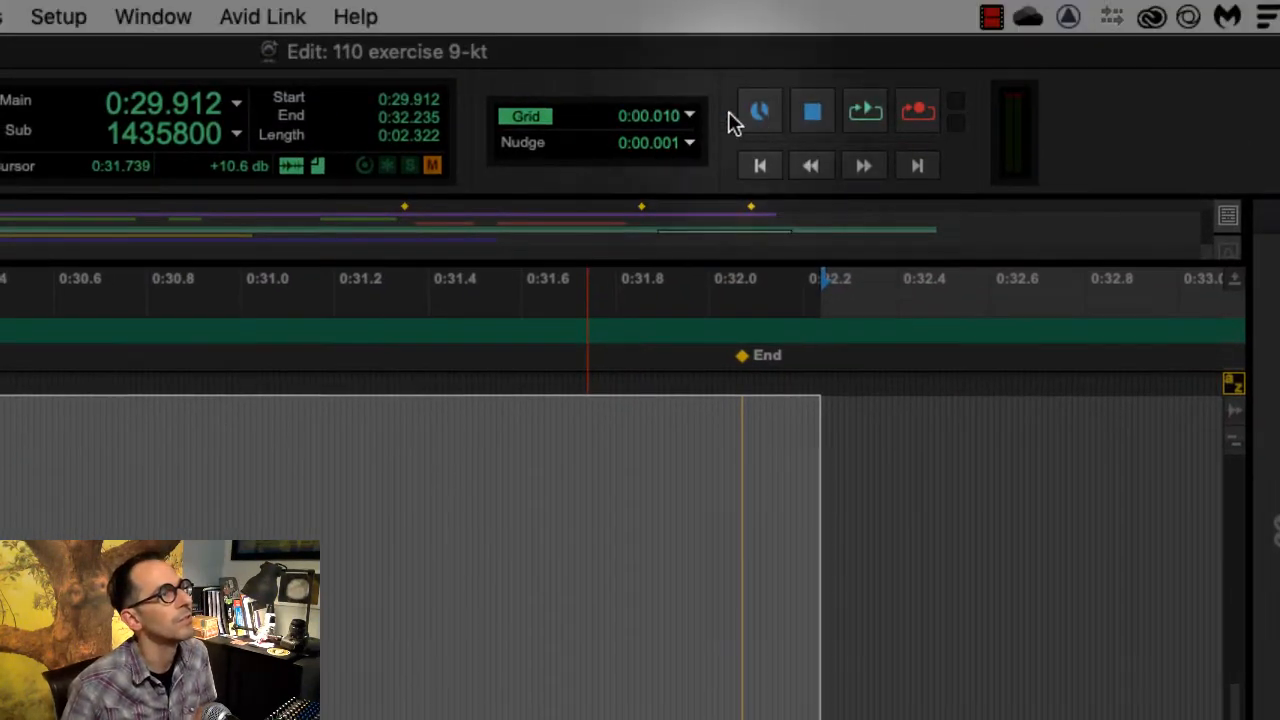
- Set the Nudge value back to 10 msec and nudge the fade-out curve later until it ends at the End marker
click(692, 148)
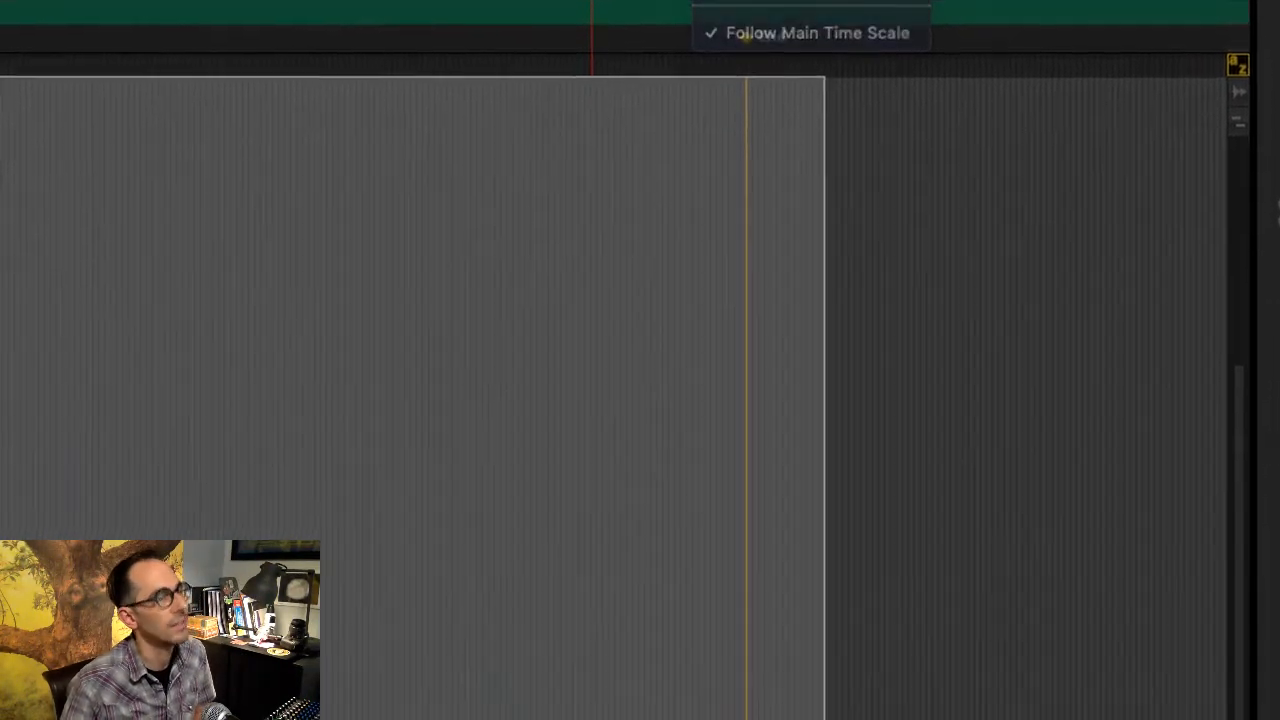
click(712, 148)
key(KP_Add)
key(KP_Add)
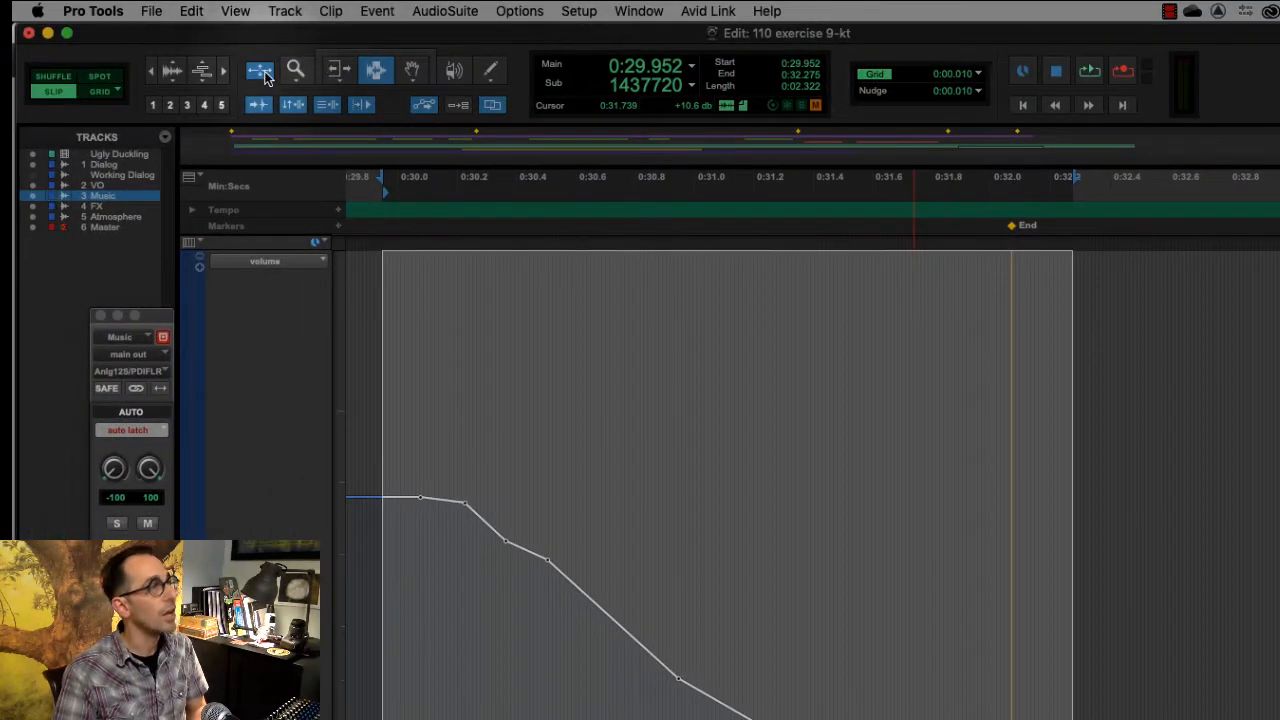
- Return to the full session view and play back the Music track's ending to check the fade-out
click(261, 72)
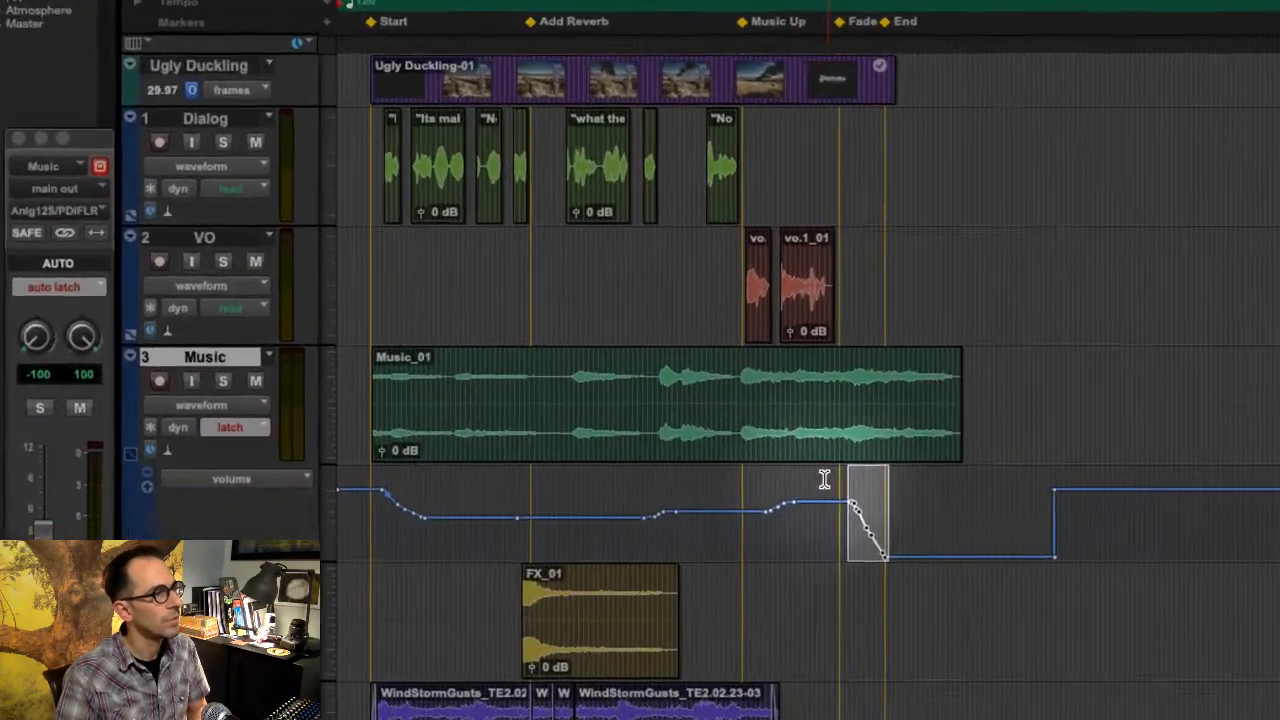
click(724, 578)
key(space)
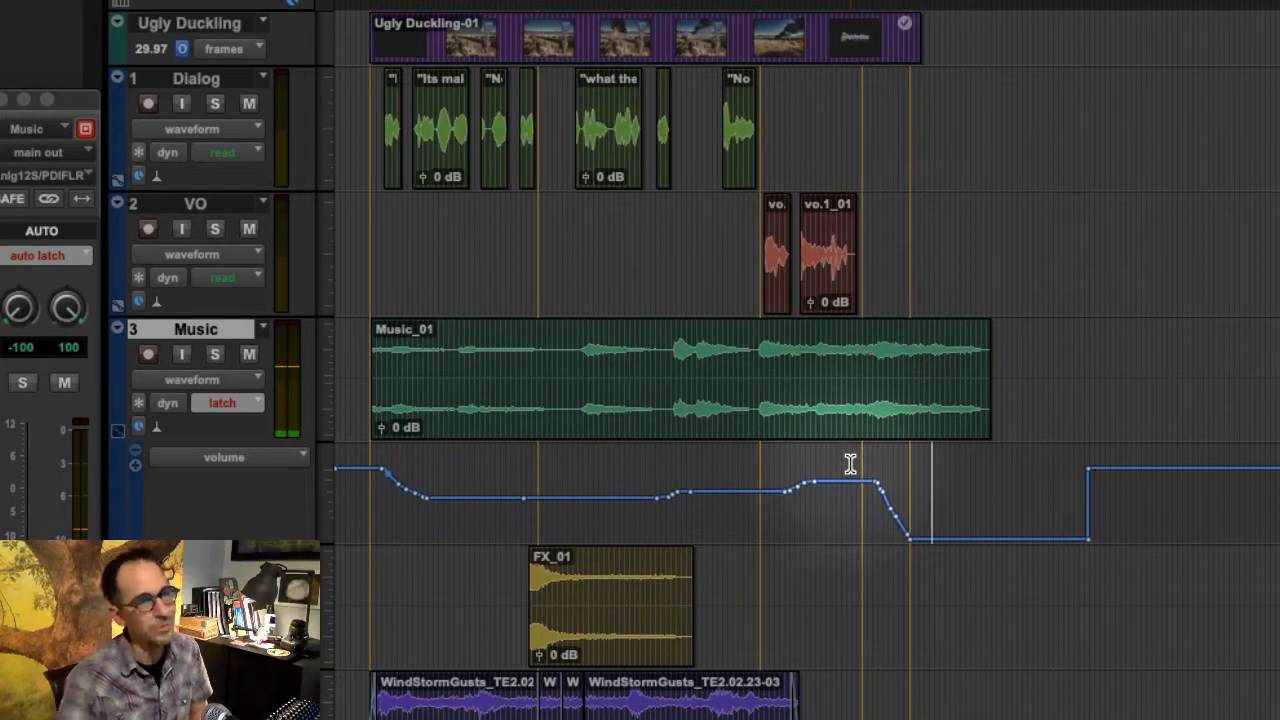
key(space)
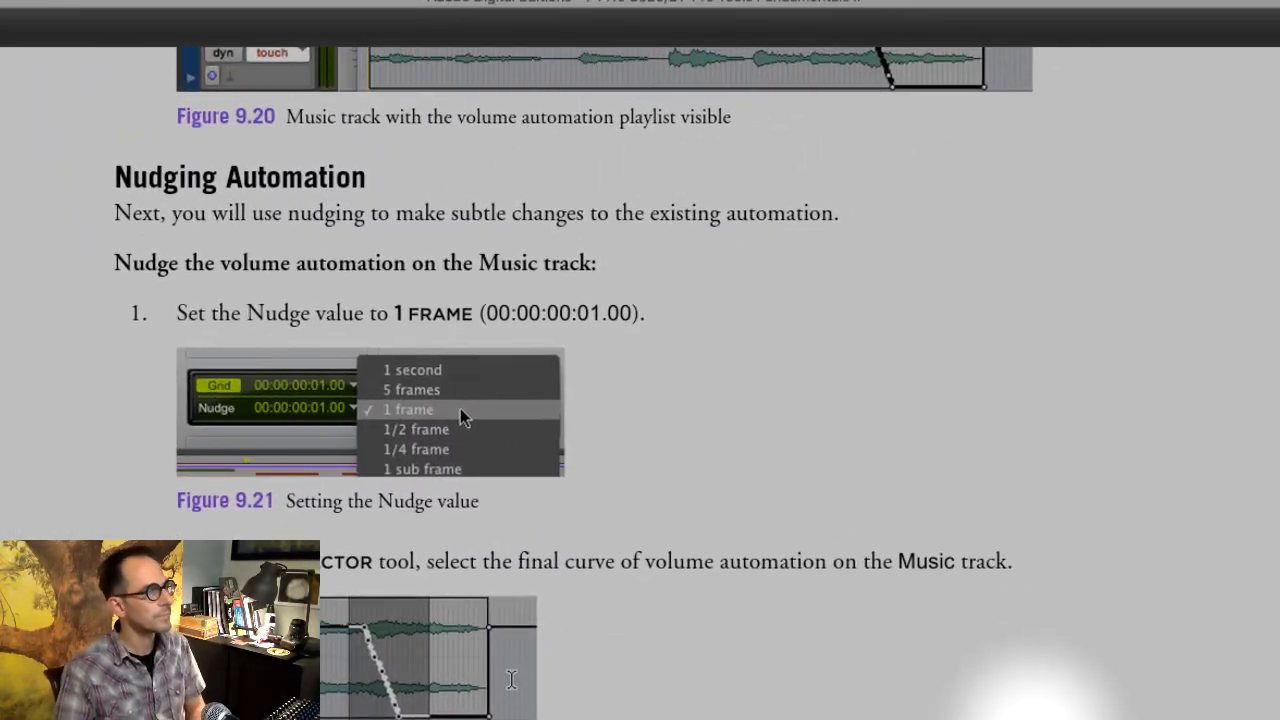
- Switch to Adobe Digital Editions and read the Drawing Automation instructions for the D-Verb Wet/Dry parameter on the FX track
scroll(640, 380, down, 10)
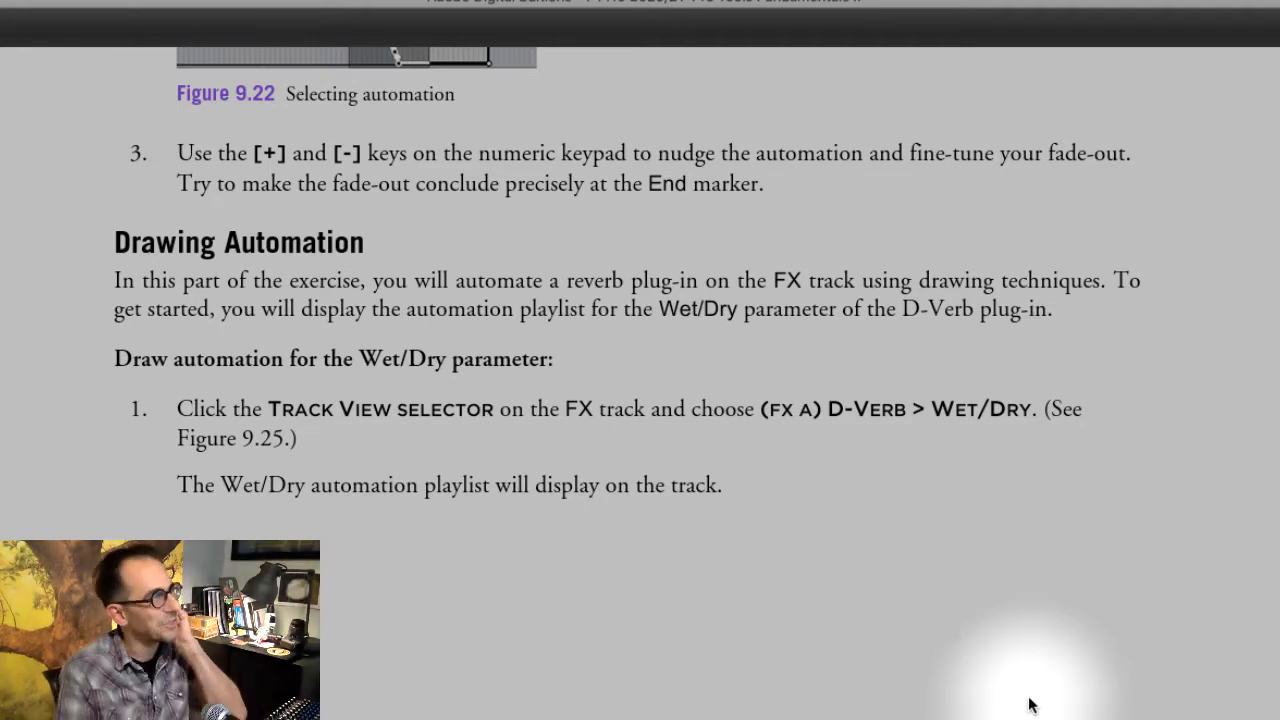
scroll(987, 624, up, 3)
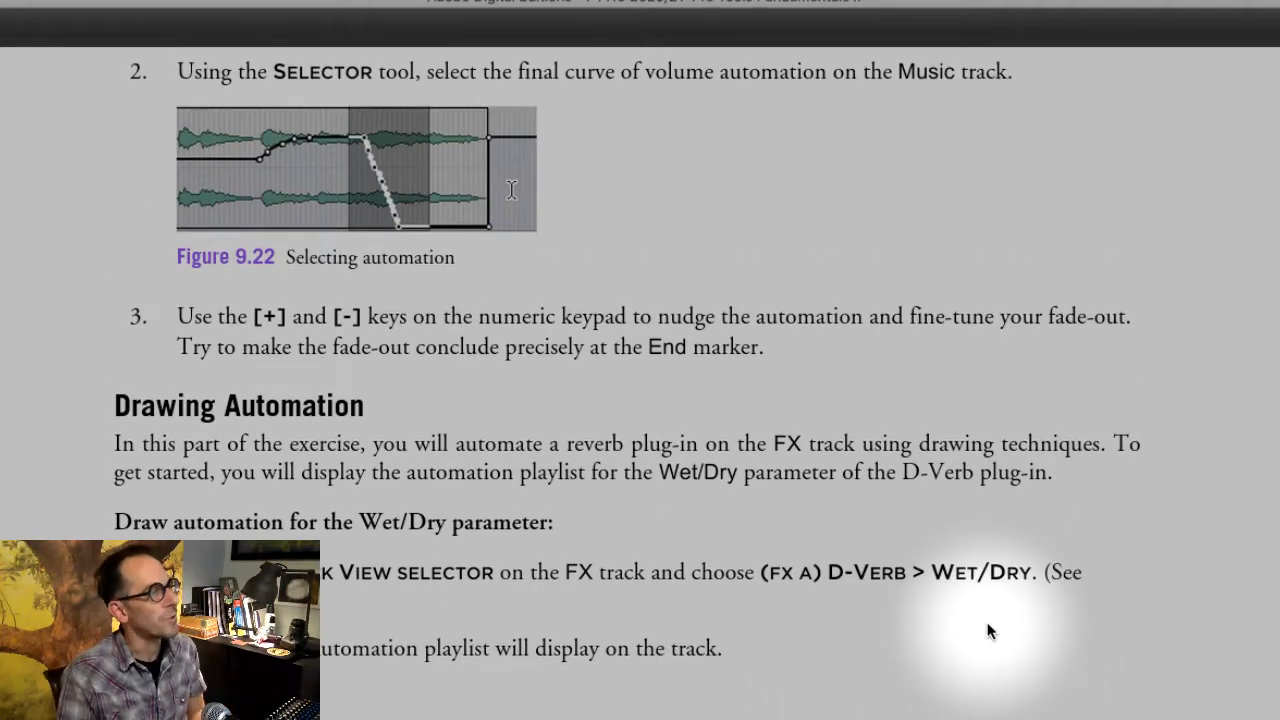
scroll(987, 624, down, 1)
scroll(987, 624, down, 3)
scroll(987, 631, down, 3)
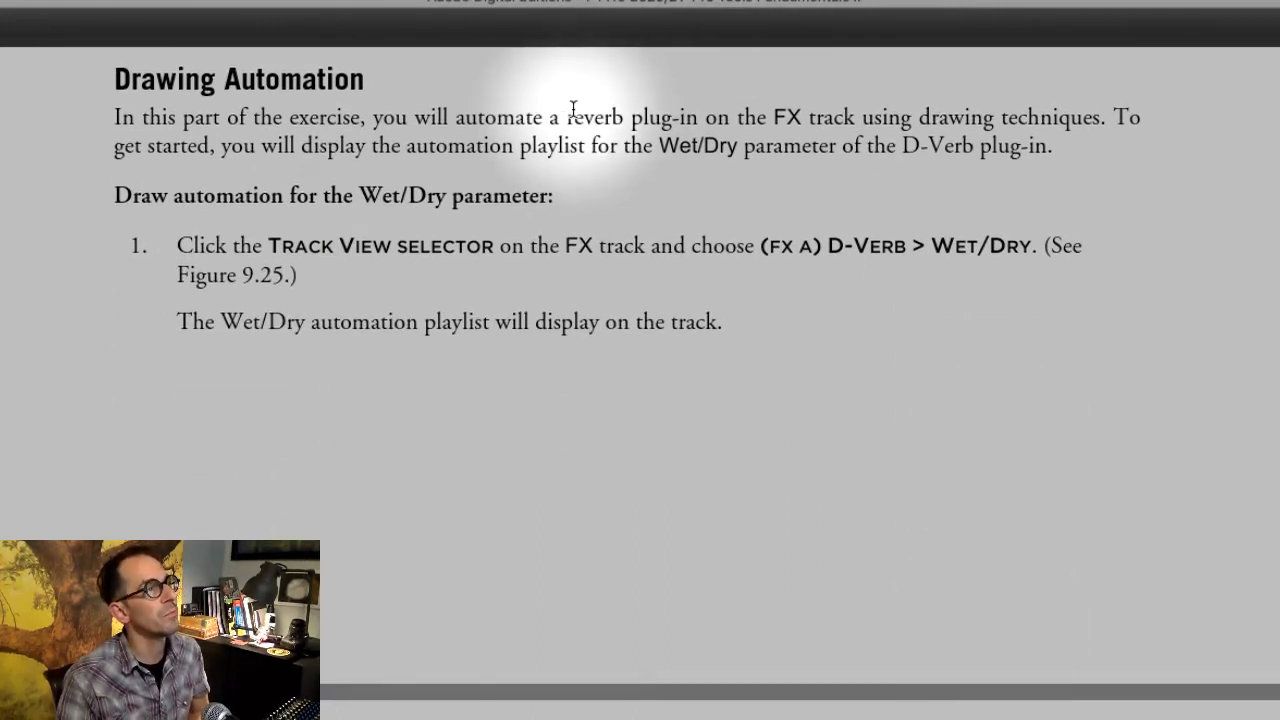
mouse_move(567, 118)
mouse_down()
mouse_move(965, 91)
mouse_move(1039, 127)
mouse_up()
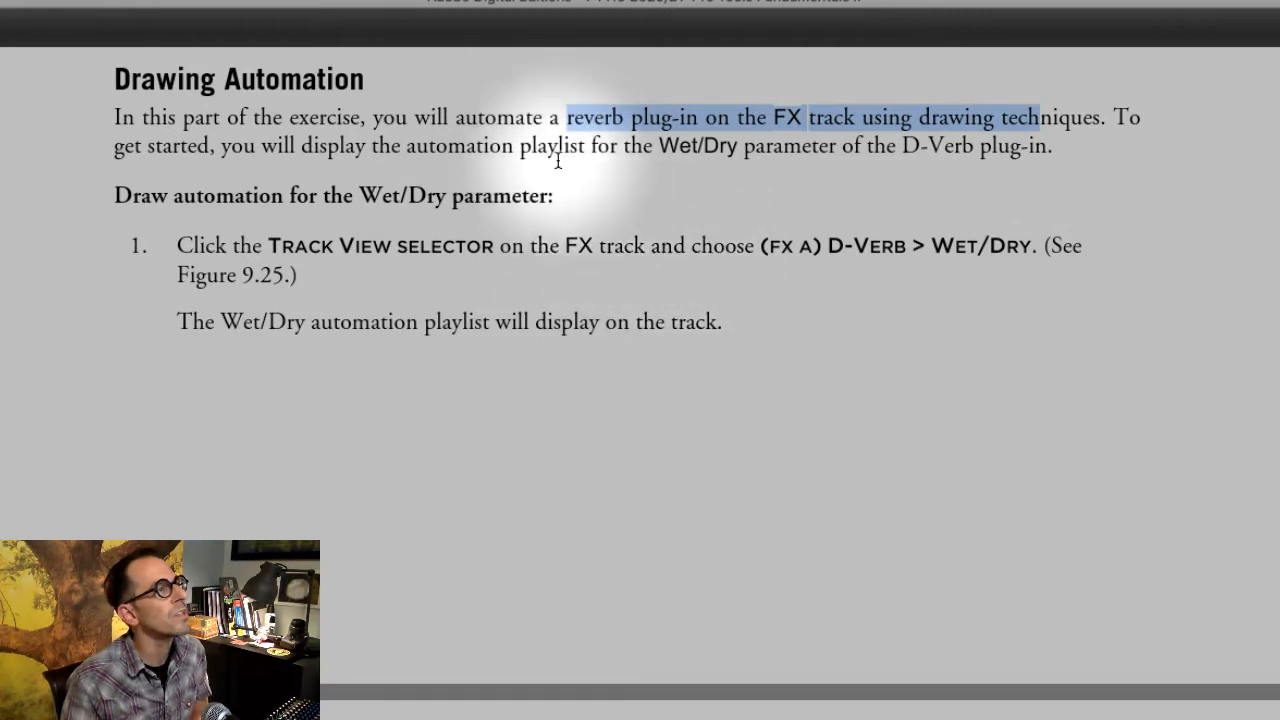
drag(463, 115, 1132, 150)
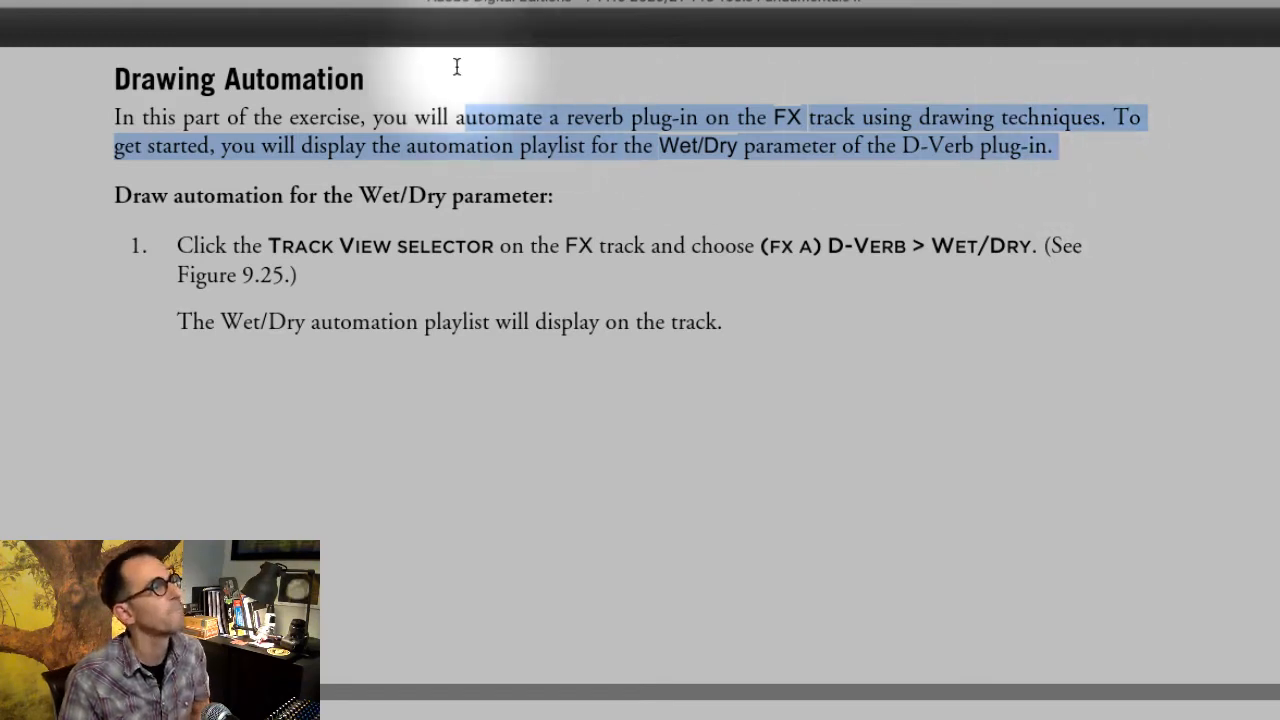
scroll(280, 310, down, 1)
scroll(280, 310, down, 1)
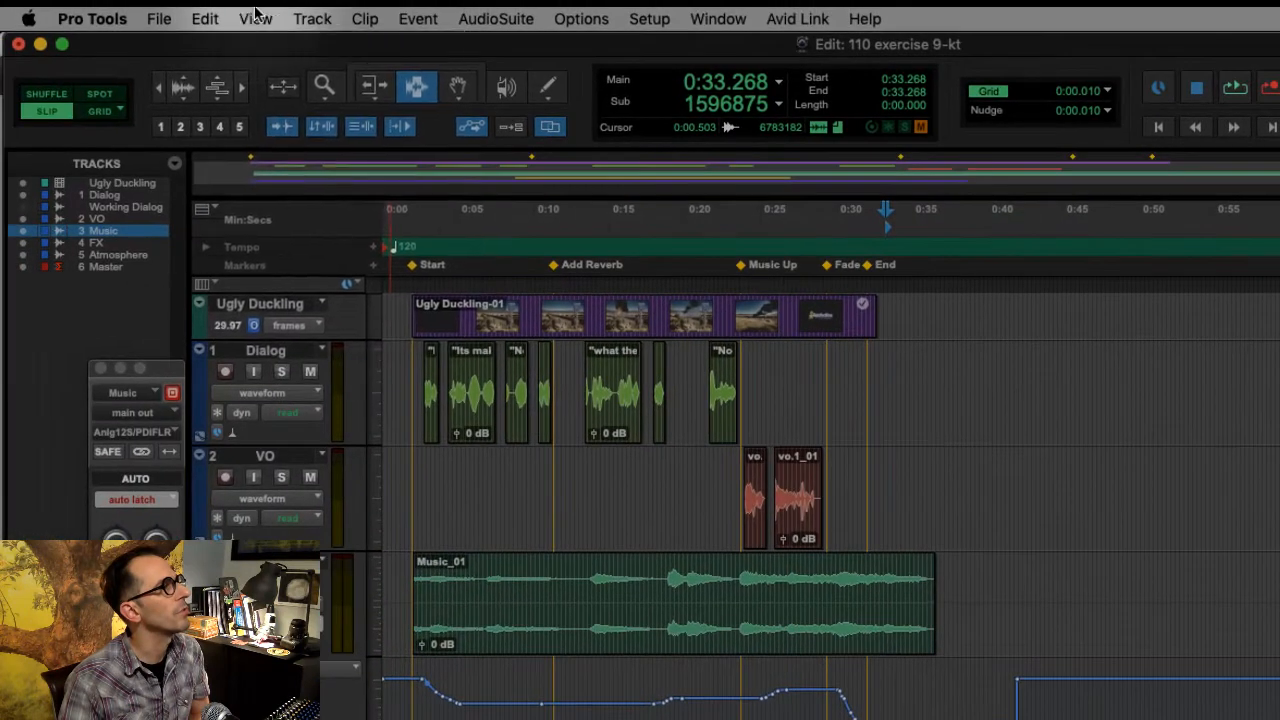
- Switch back to Pro Tools and show the Inserts A-E column in the Edit window
click(255, 17)
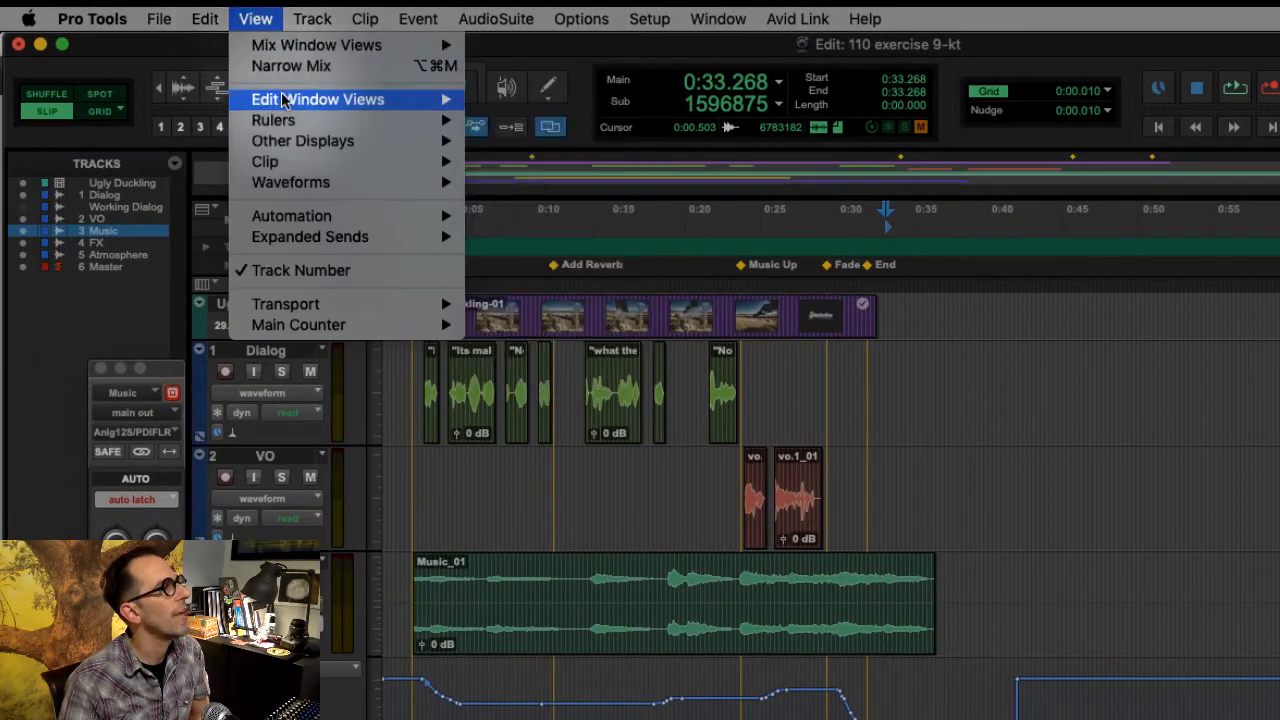
mouse_move(284, 102)
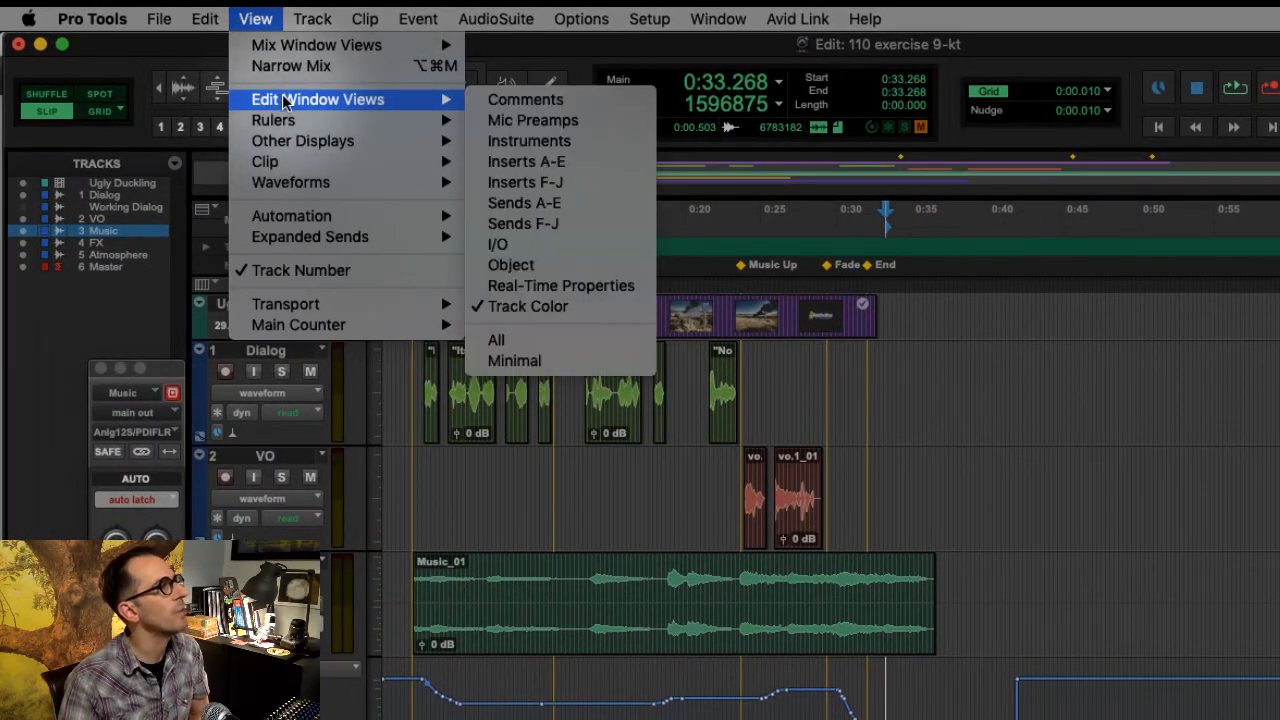
click(518, 160)
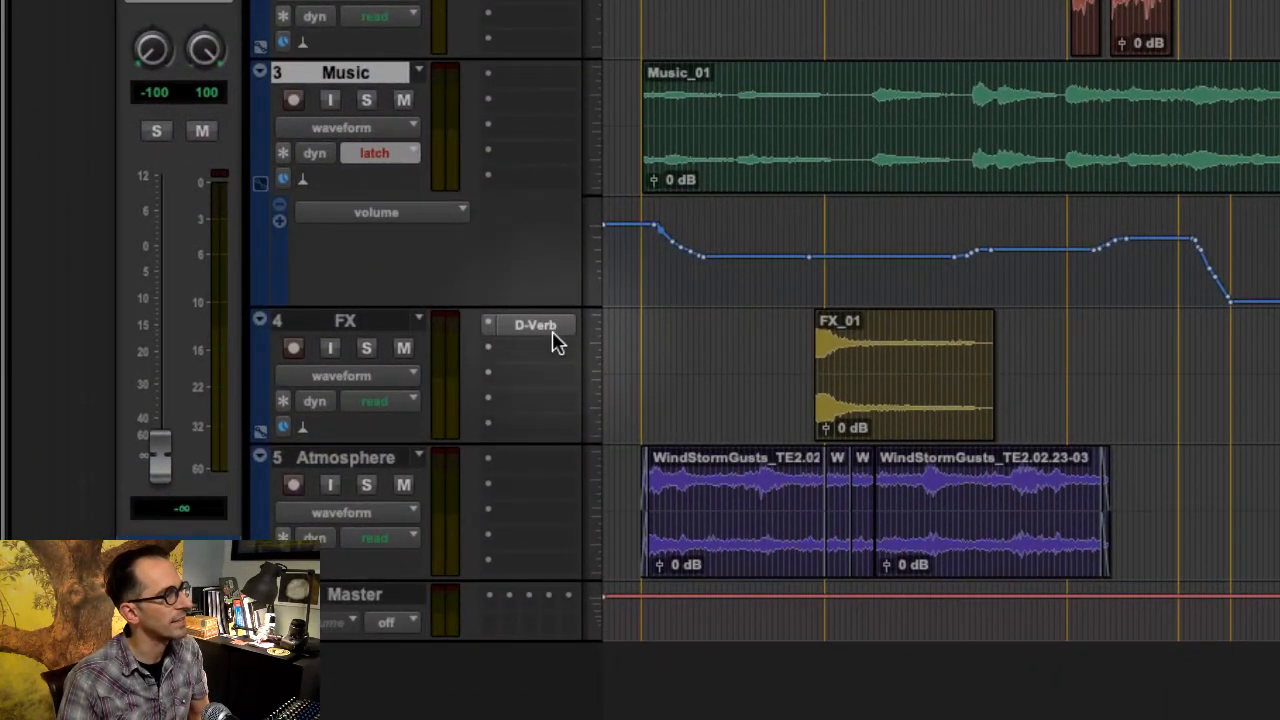
- Set the FX track's view to the Wet/Dry automation playlist of (fx a) D-Verb
scroll(557, 341, down, 2)
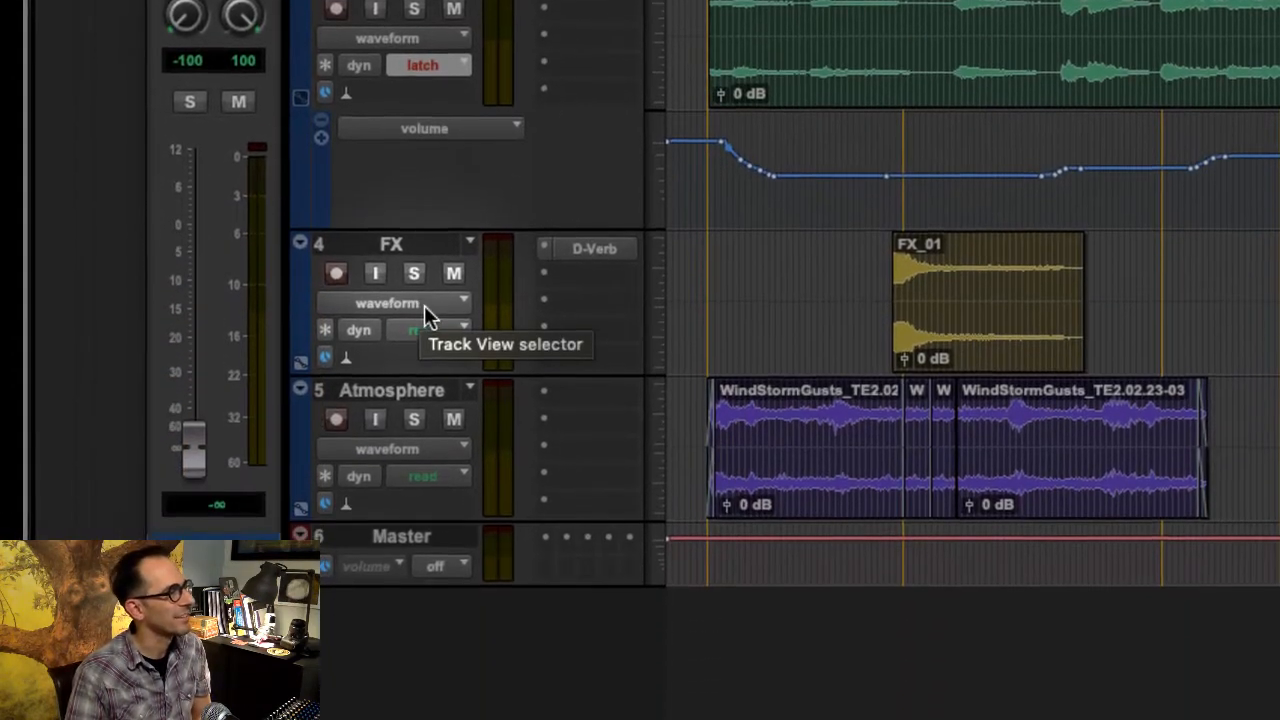
click(424, 305)
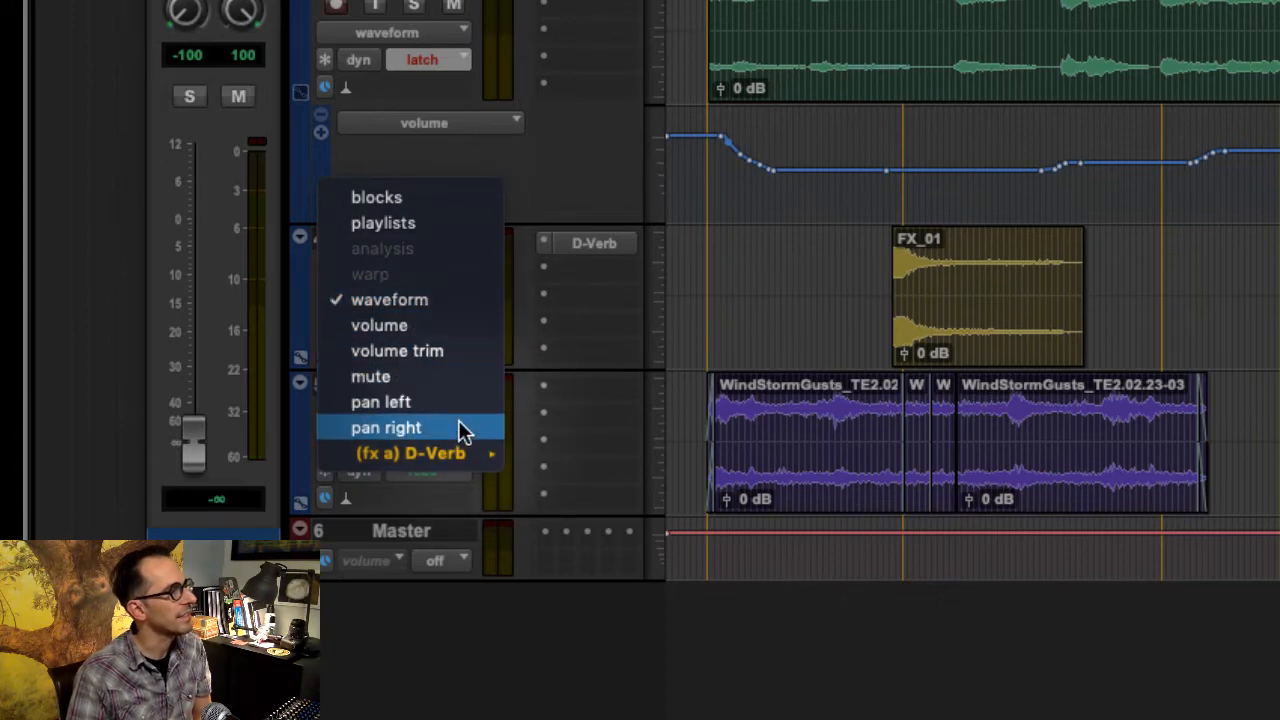
mouse_move(470, 455)
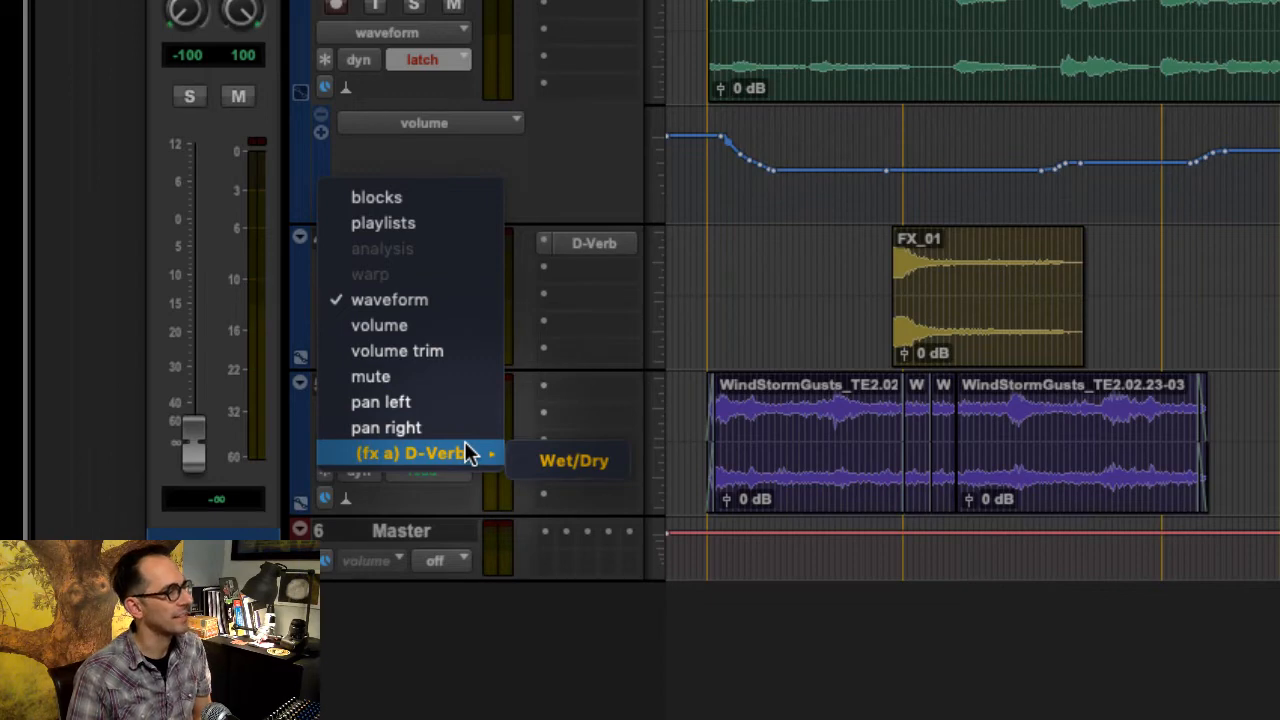
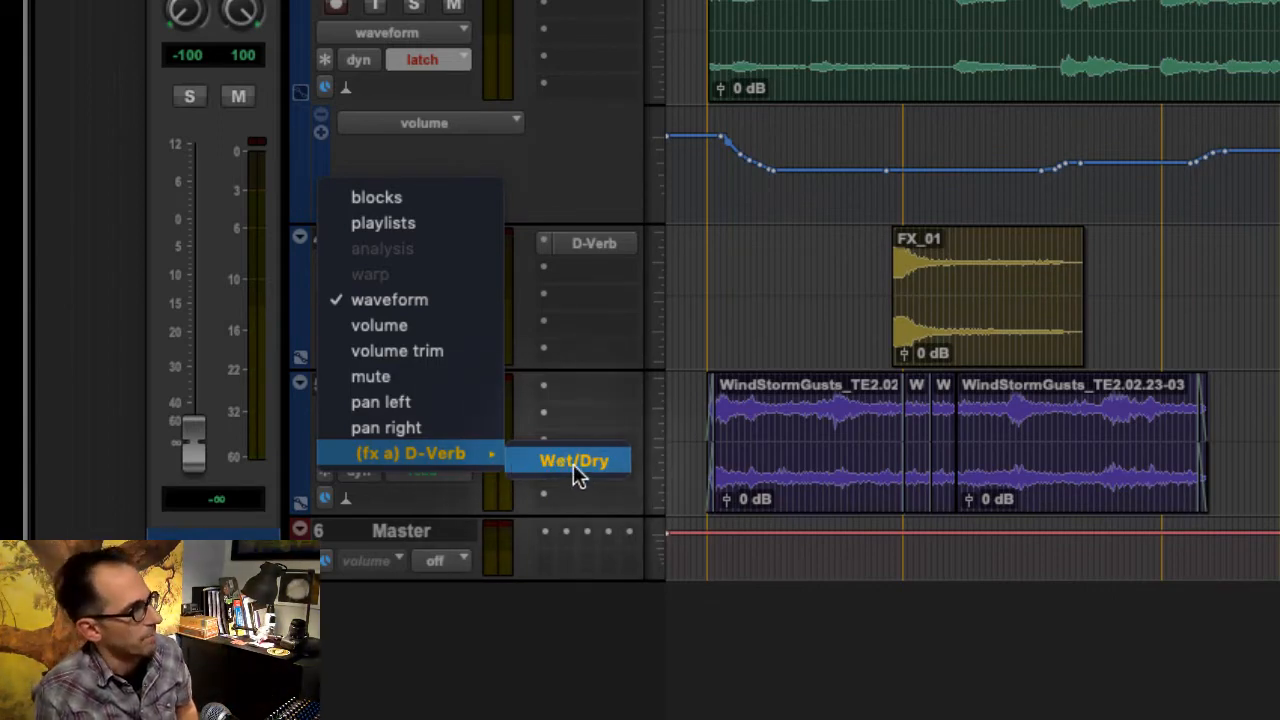
- Display the D-Verb Wet/Dry automation on the FX track and open the D-Verb window clear of the track's inserts
click(577, 464)
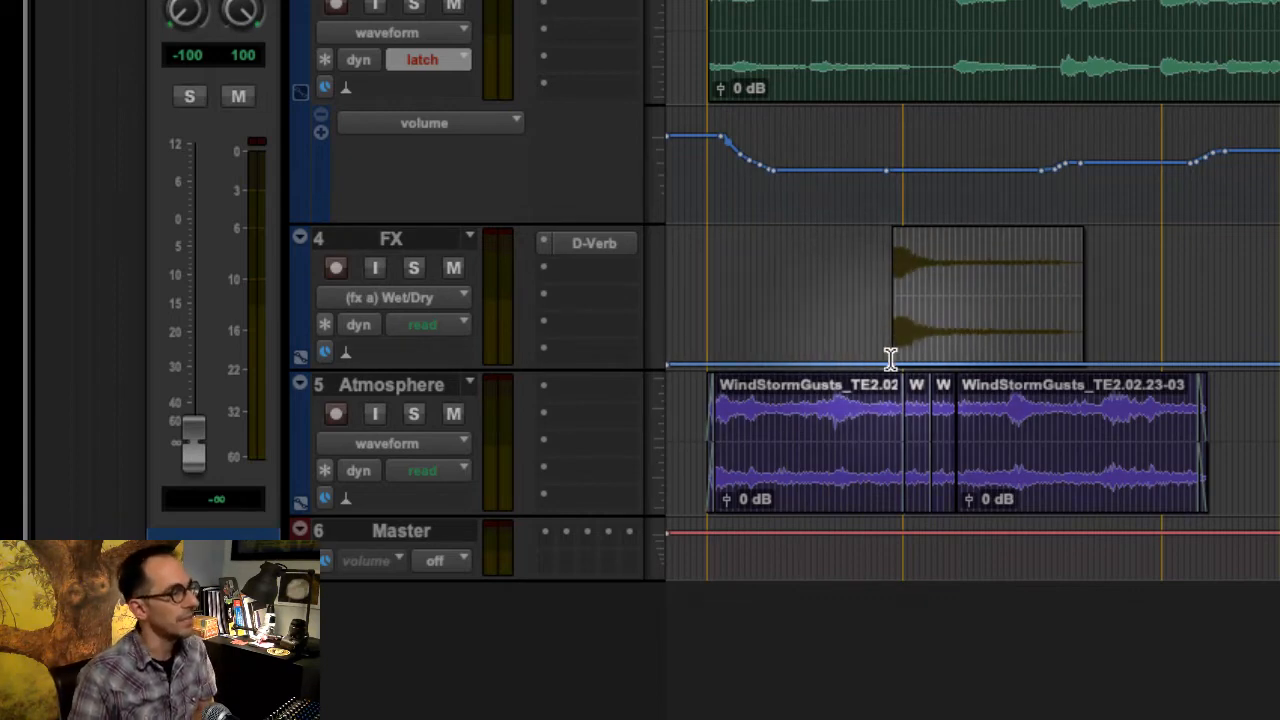
click(588, 243)
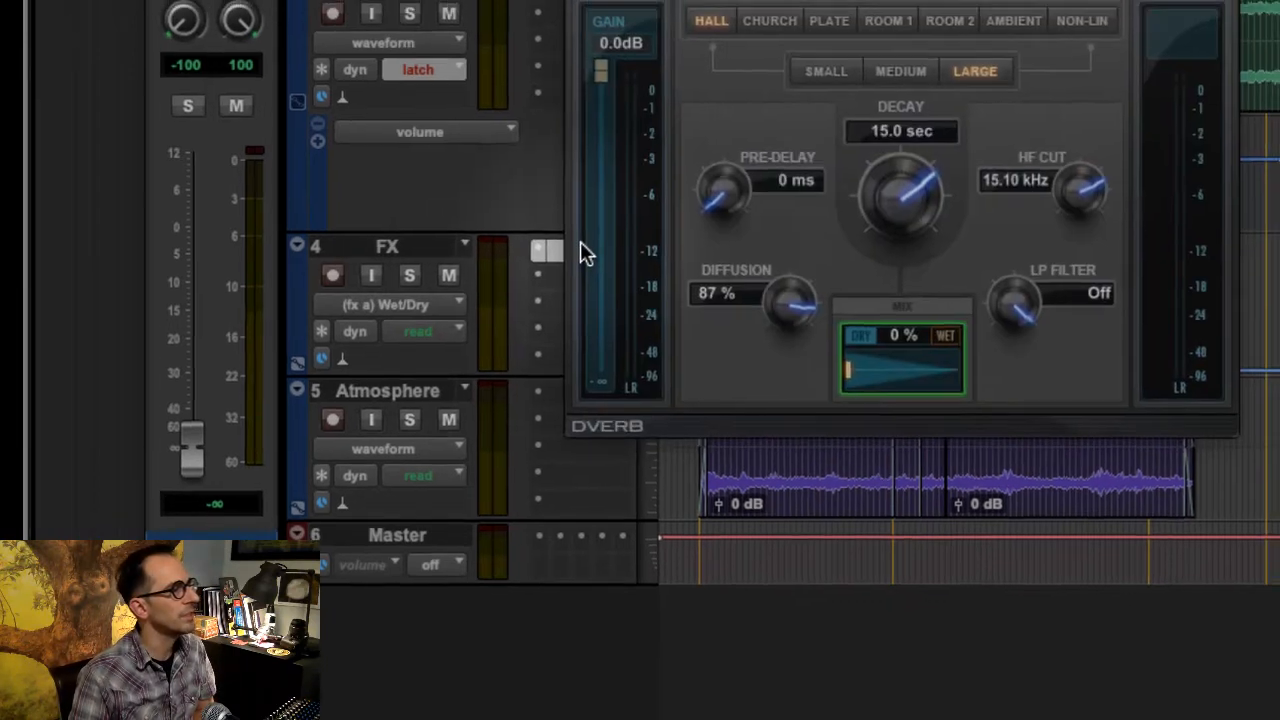
drag(757, 2, 1279, 0)
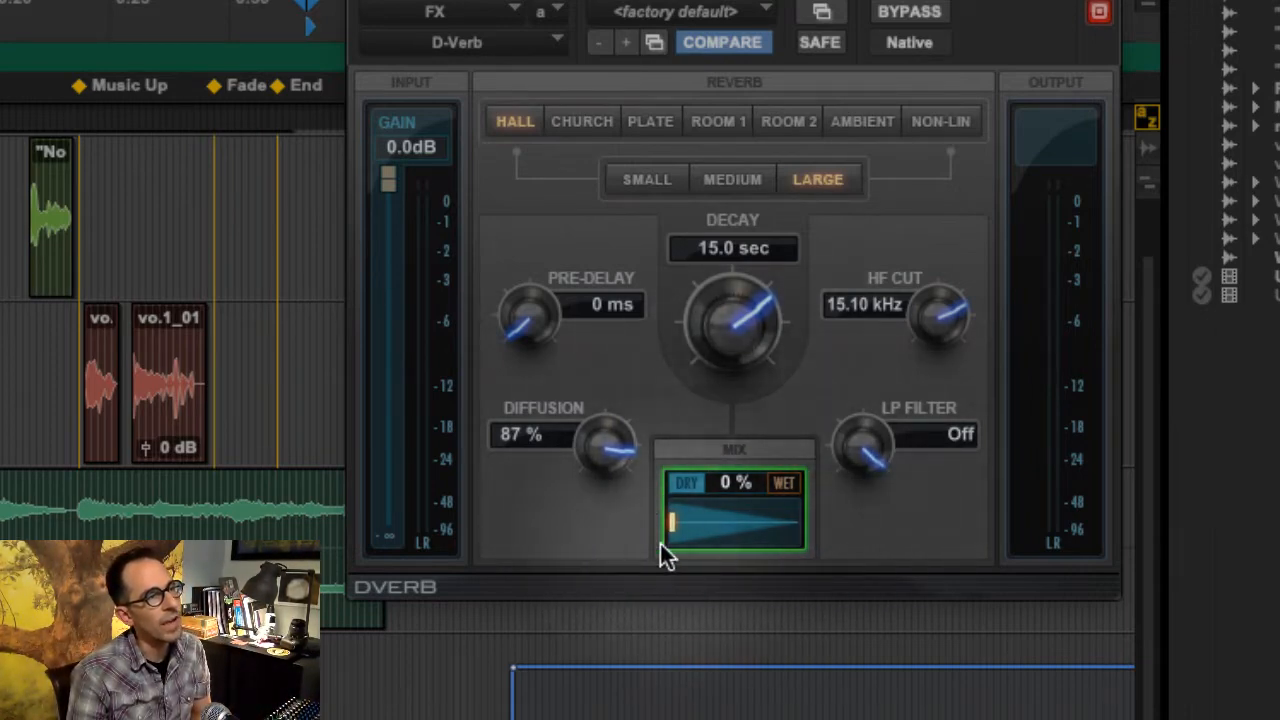
drag(672, 520, 388, 547)
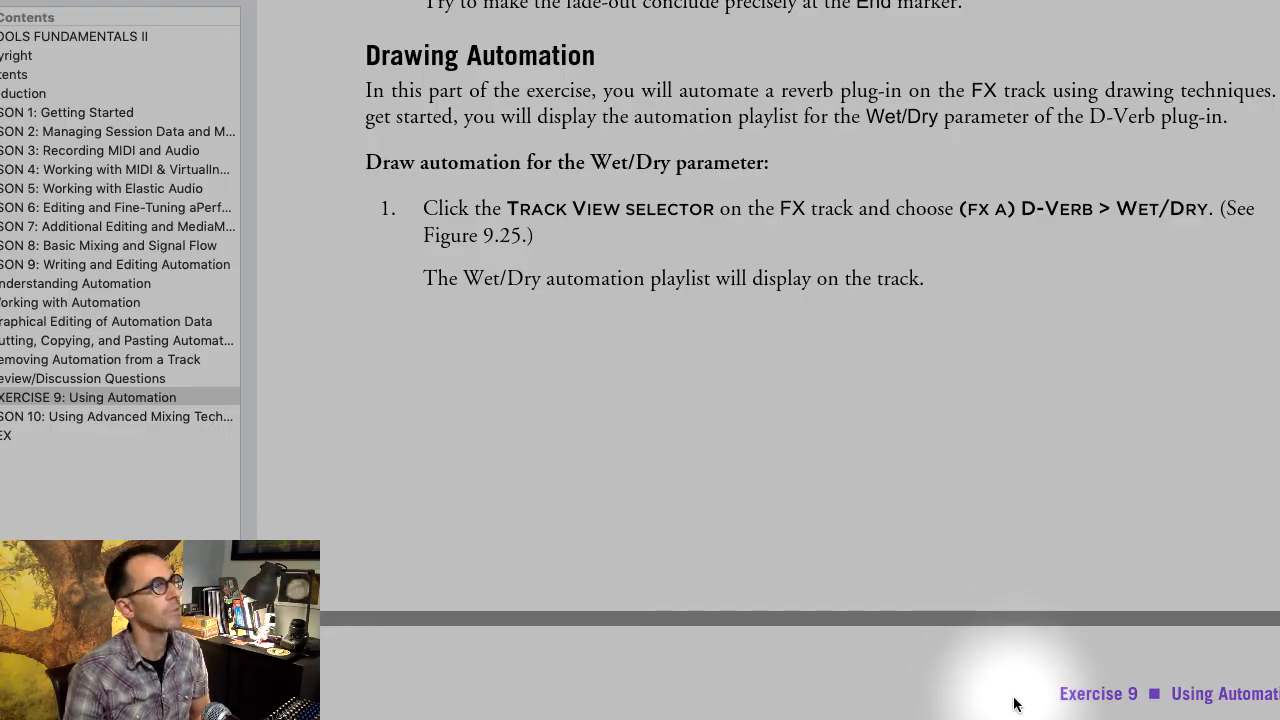
- Switch to Adobe Digital Editions and read the steps for drawing the Wet/Dry line with the Line Pencil tool across the Explosion clip
scroll(1013, 705, down, 10)
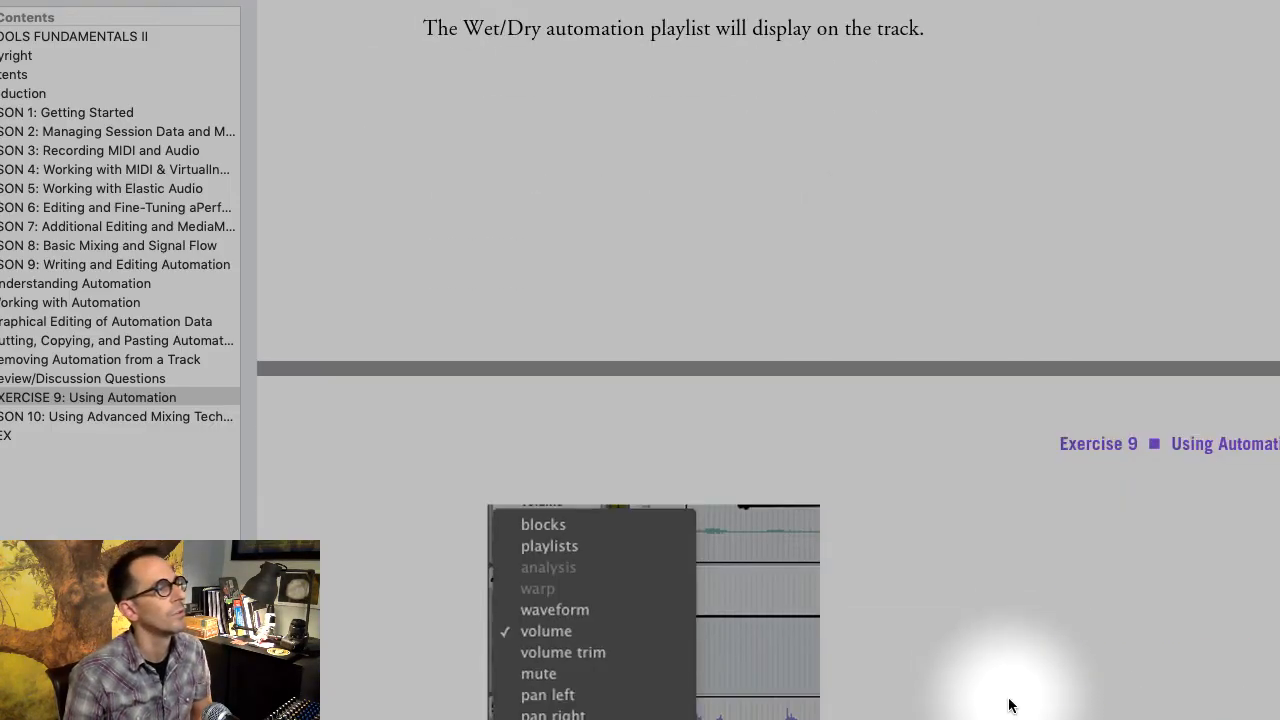
scroll(972, 688, down, 5)
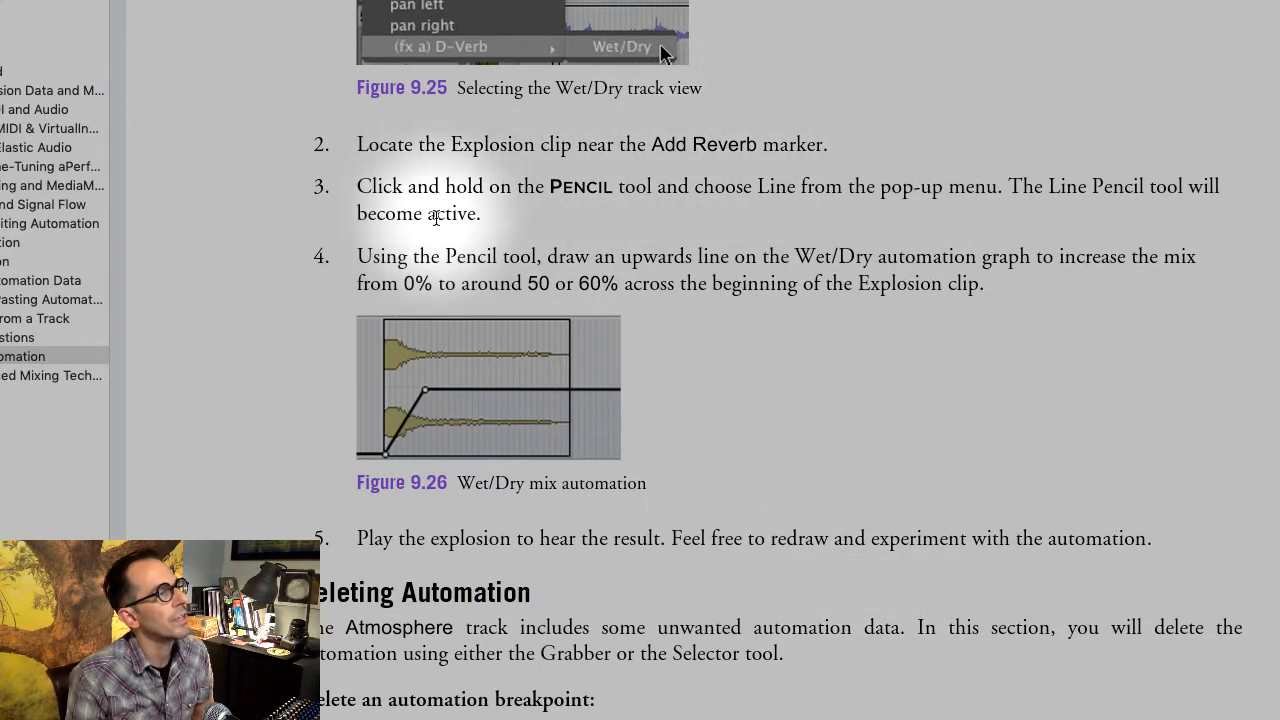
scroll(688, 229, down, 2)
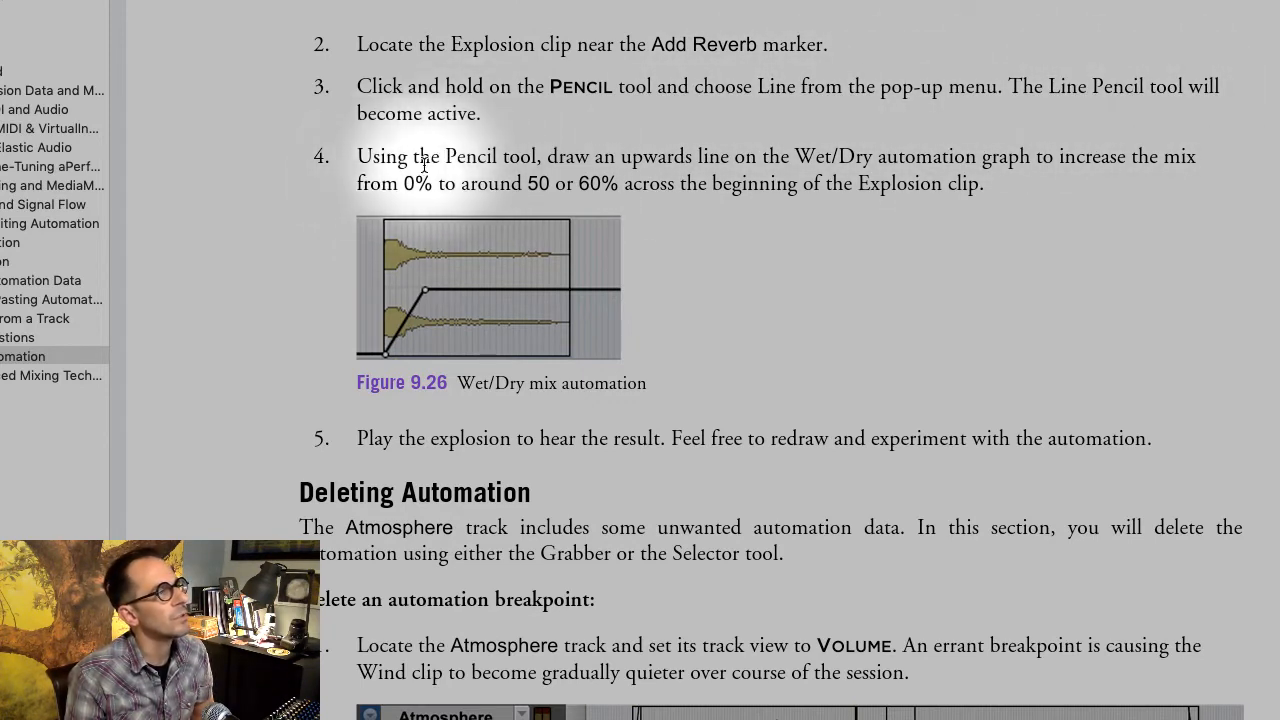
drag(587, 157, 1016, 199)
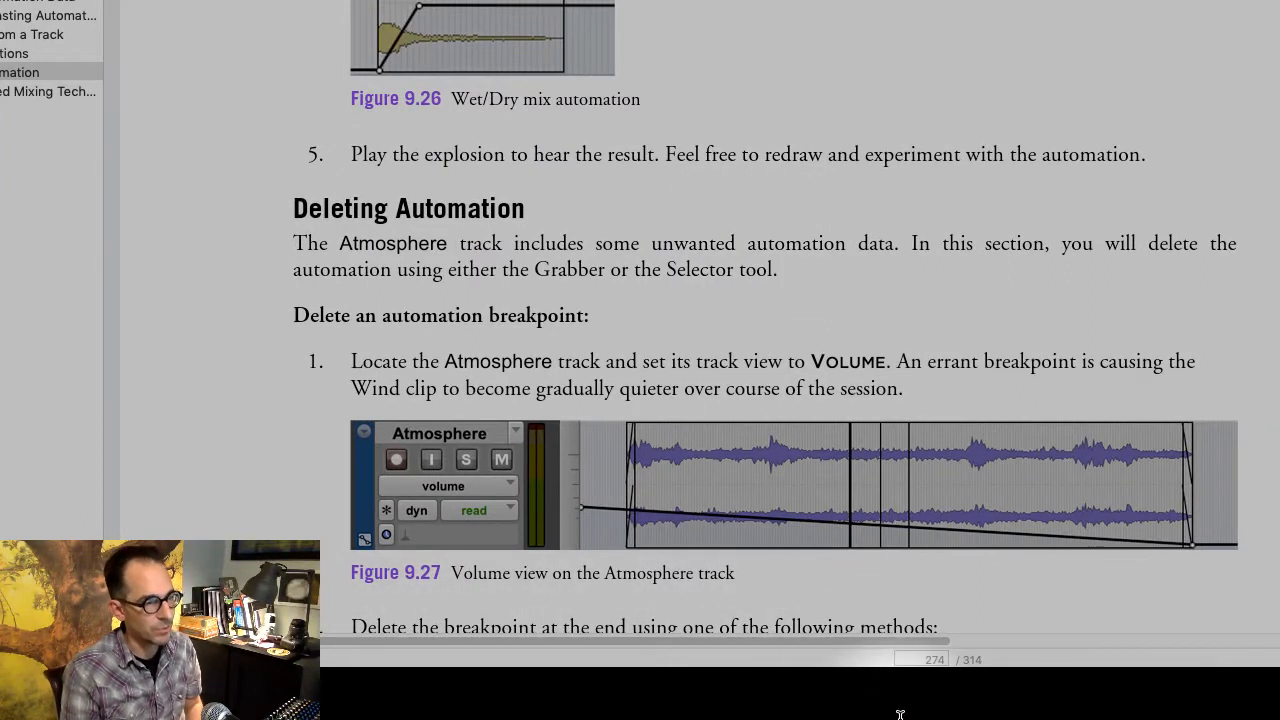
mouse_move(900, 714)
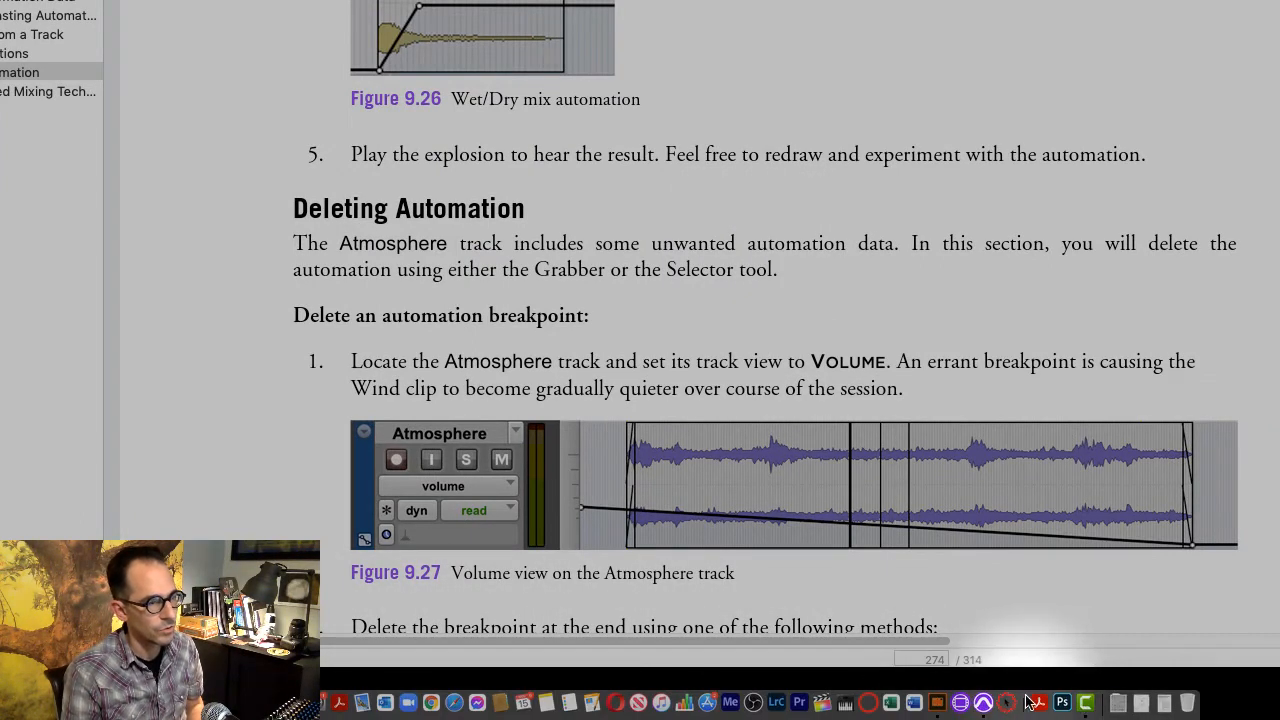
- Switch back to Pro Tools and zoom in on the FX clip near the Add Reverb marker
click(1008, 703)
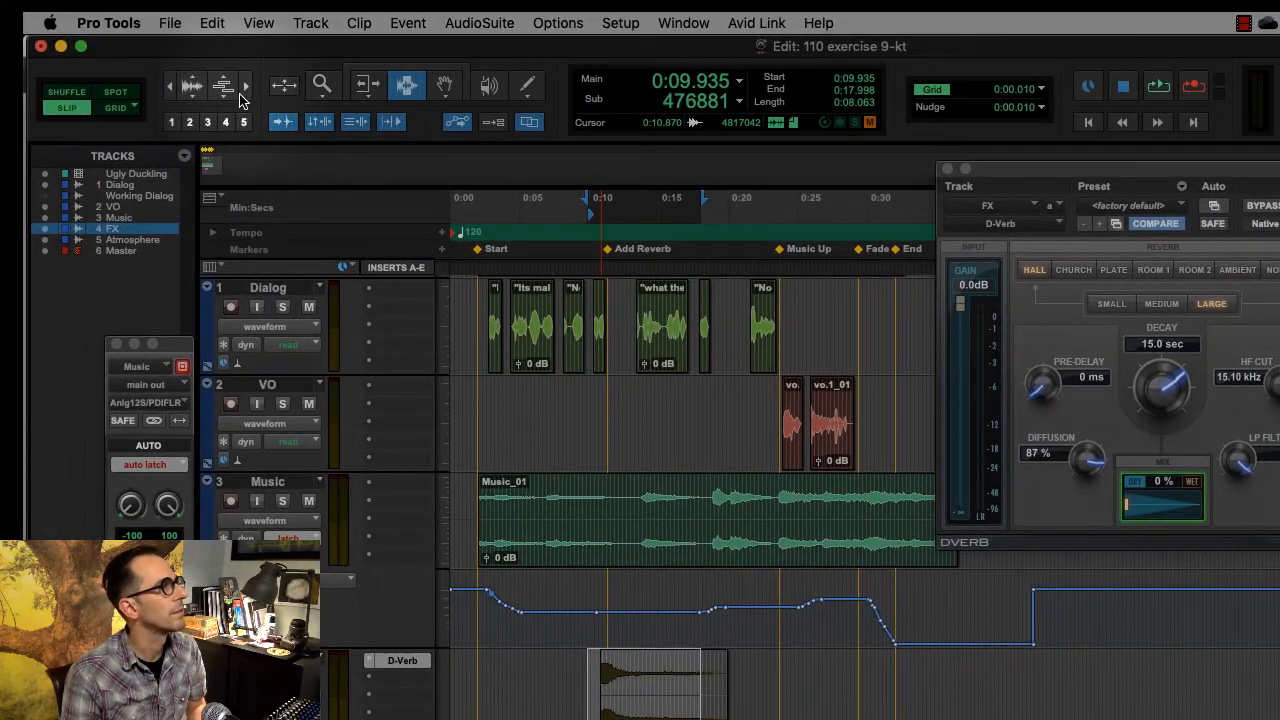
click(248, 88)
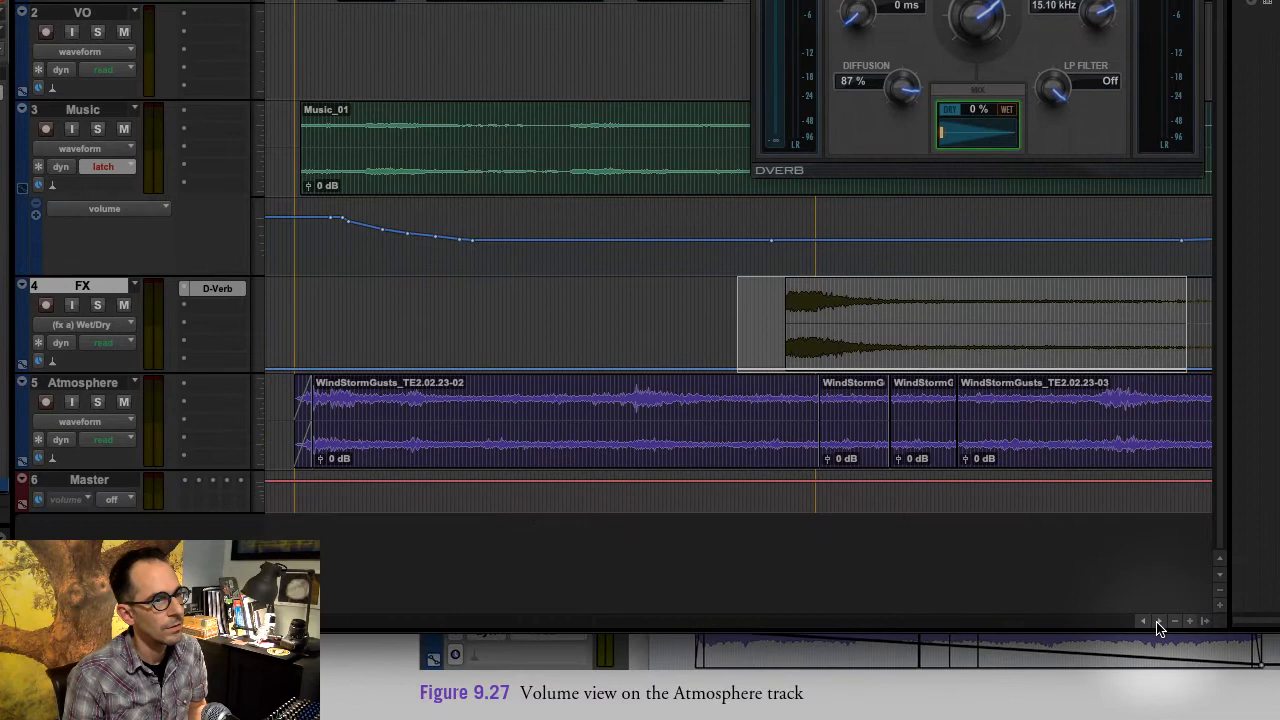
click(1158, 622)
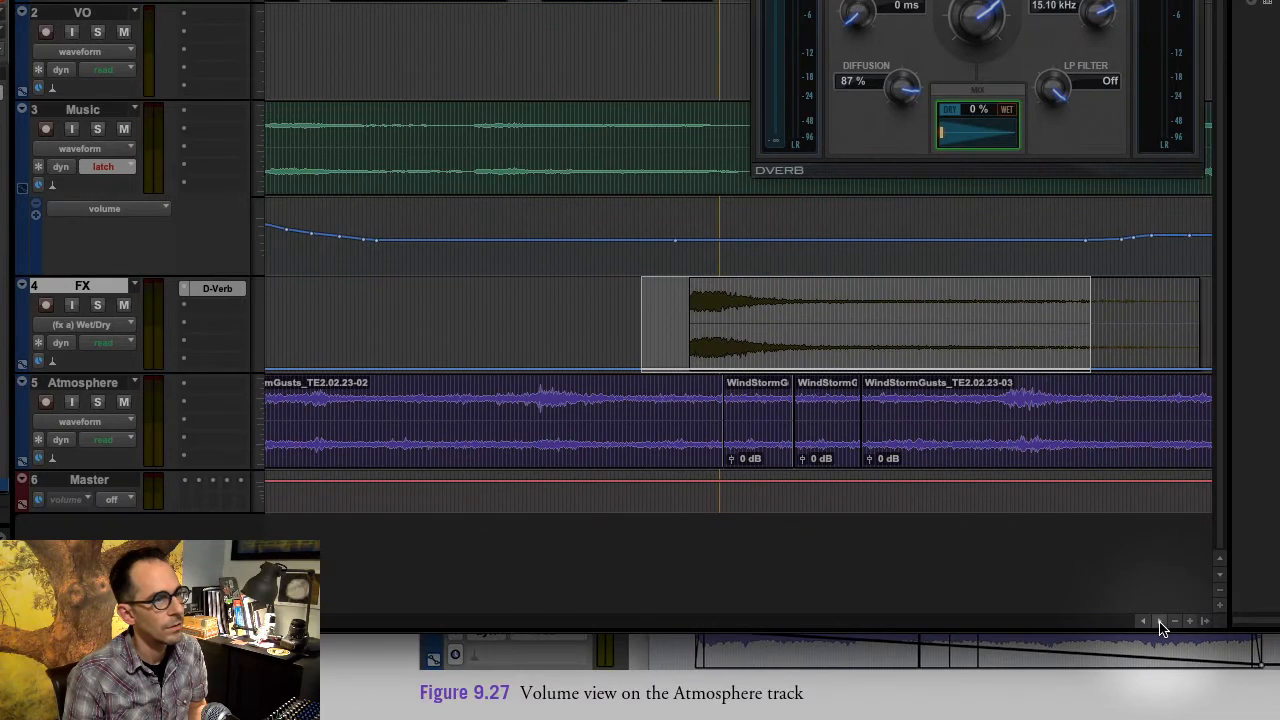
click(1205, 621)
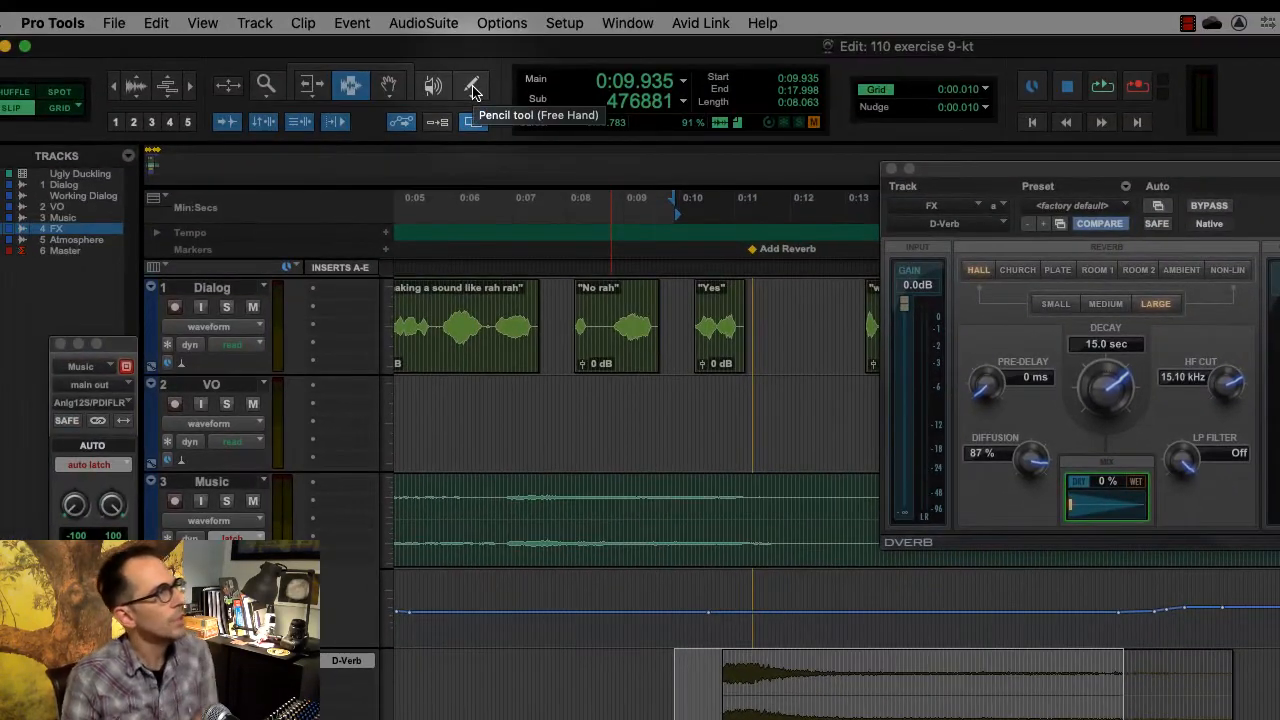
- Try the Free Hand and Line Pencil shapes on the FX track's Wet/Dry automation, undoing each drawing
click(473, 91)
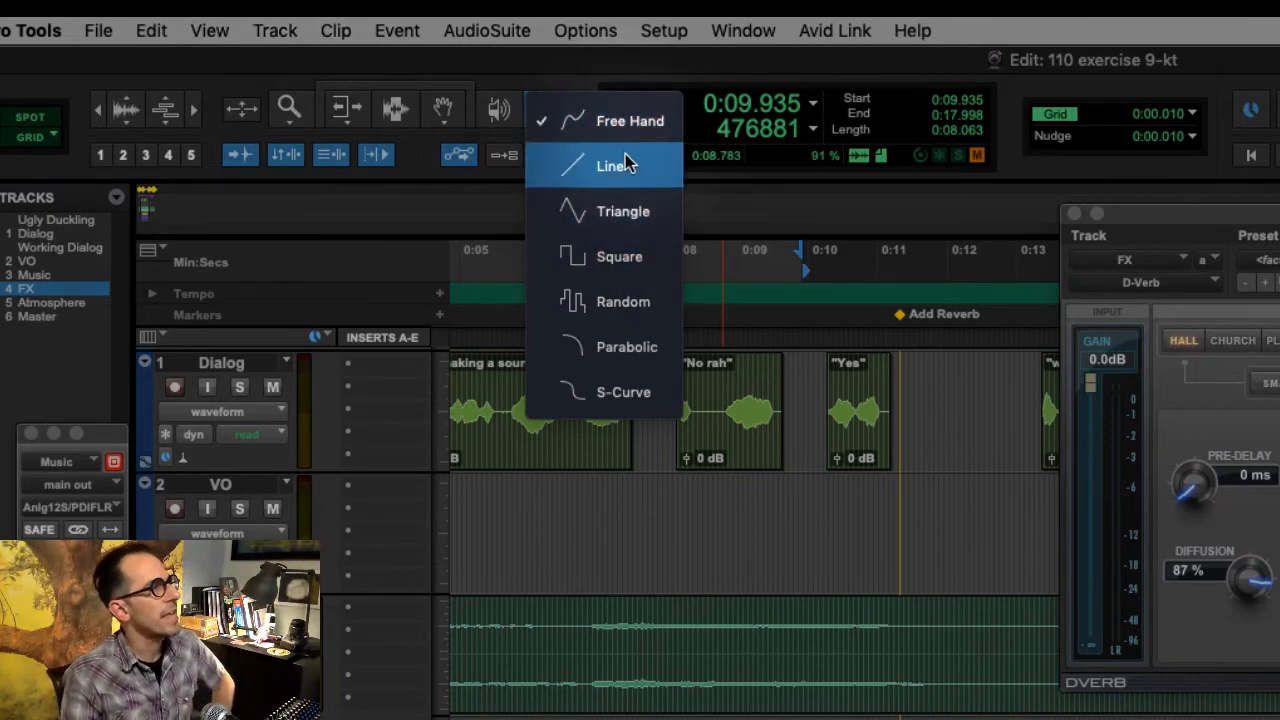
click(630, 121)
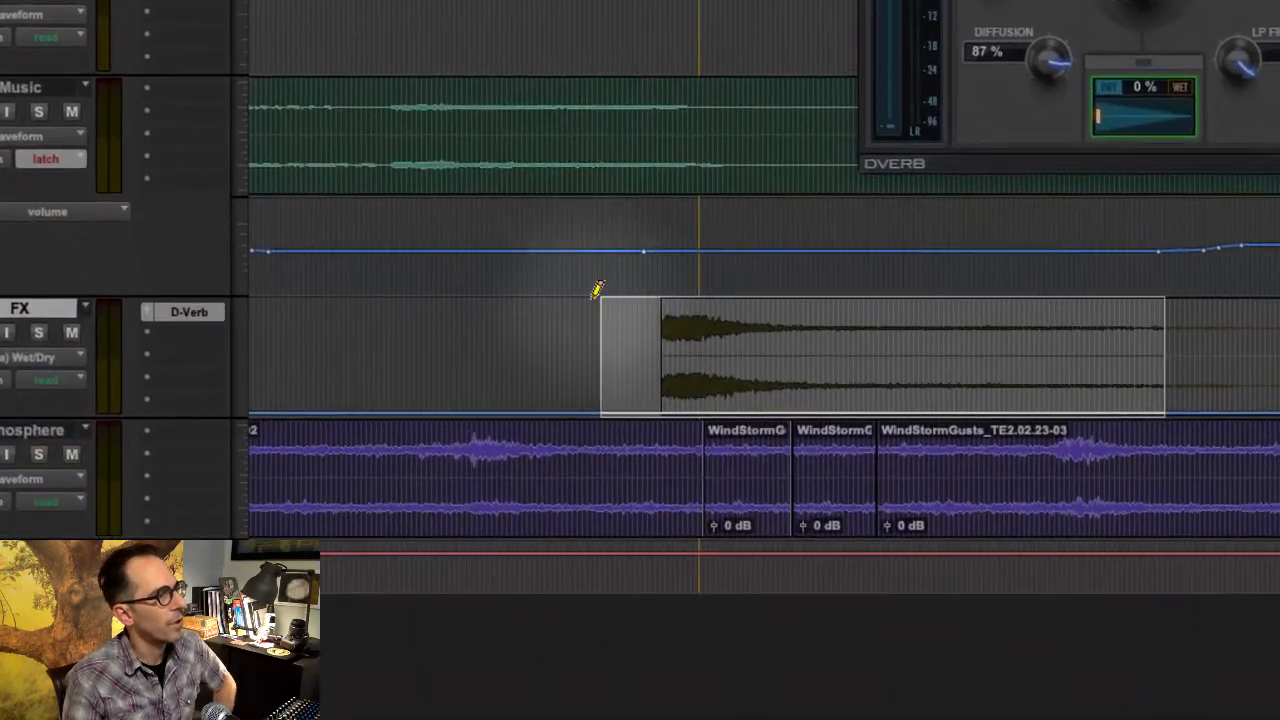
mouse_move(540, 406)
mouse_down()
mouse_move(626, 357)
mouse_move(692, 396)
mouse_move(858, 350)
mouse_move(980, 362)
mouse_move(1060, 400)
mouse_up()
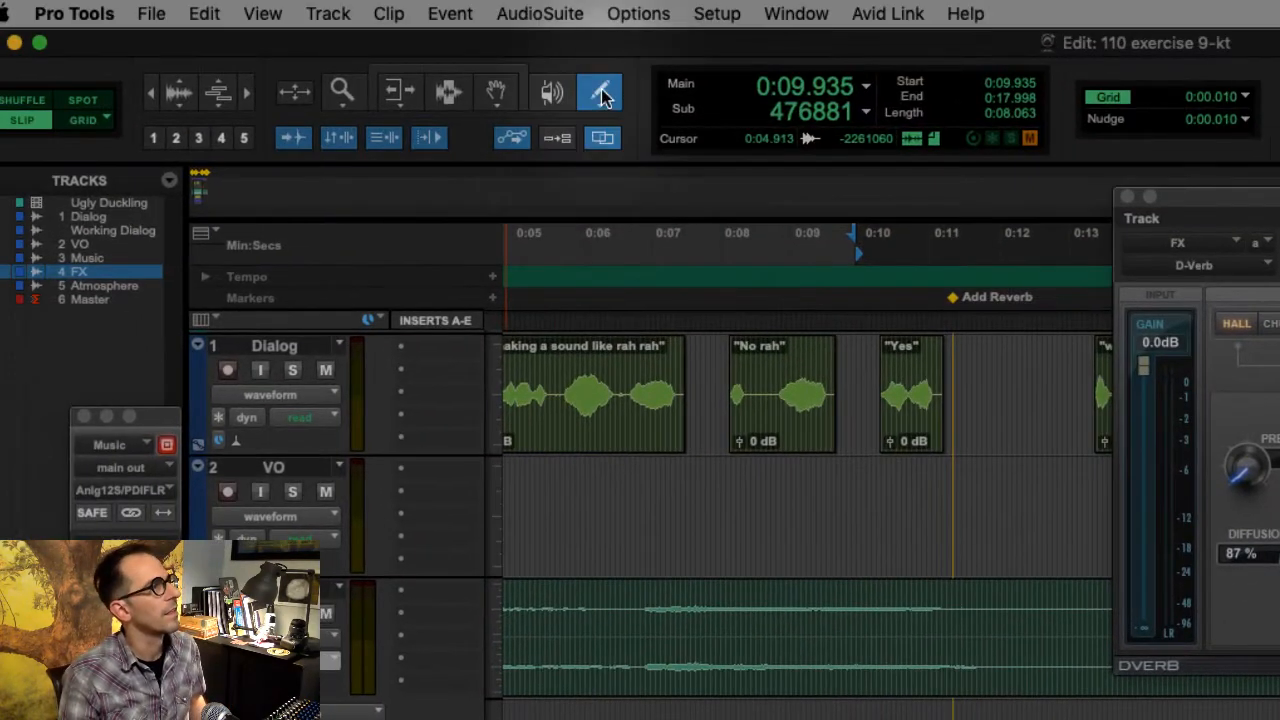
click(580, 52)
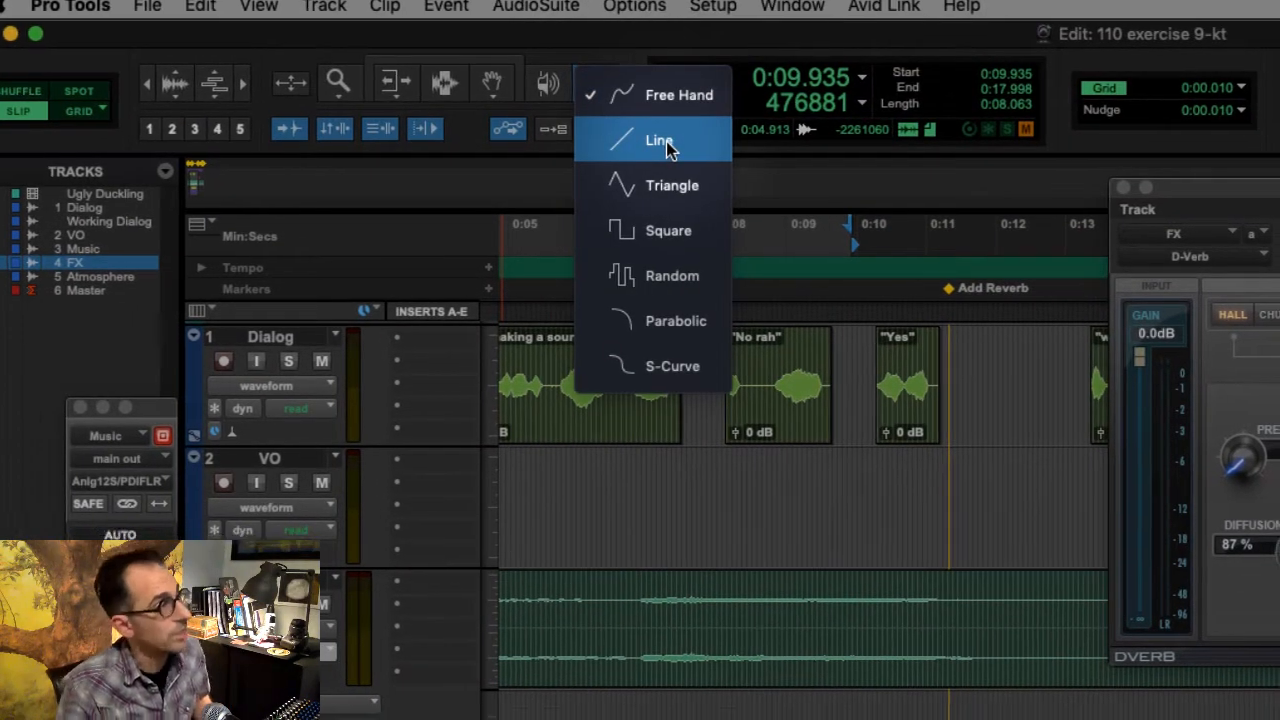
click(670, 150)
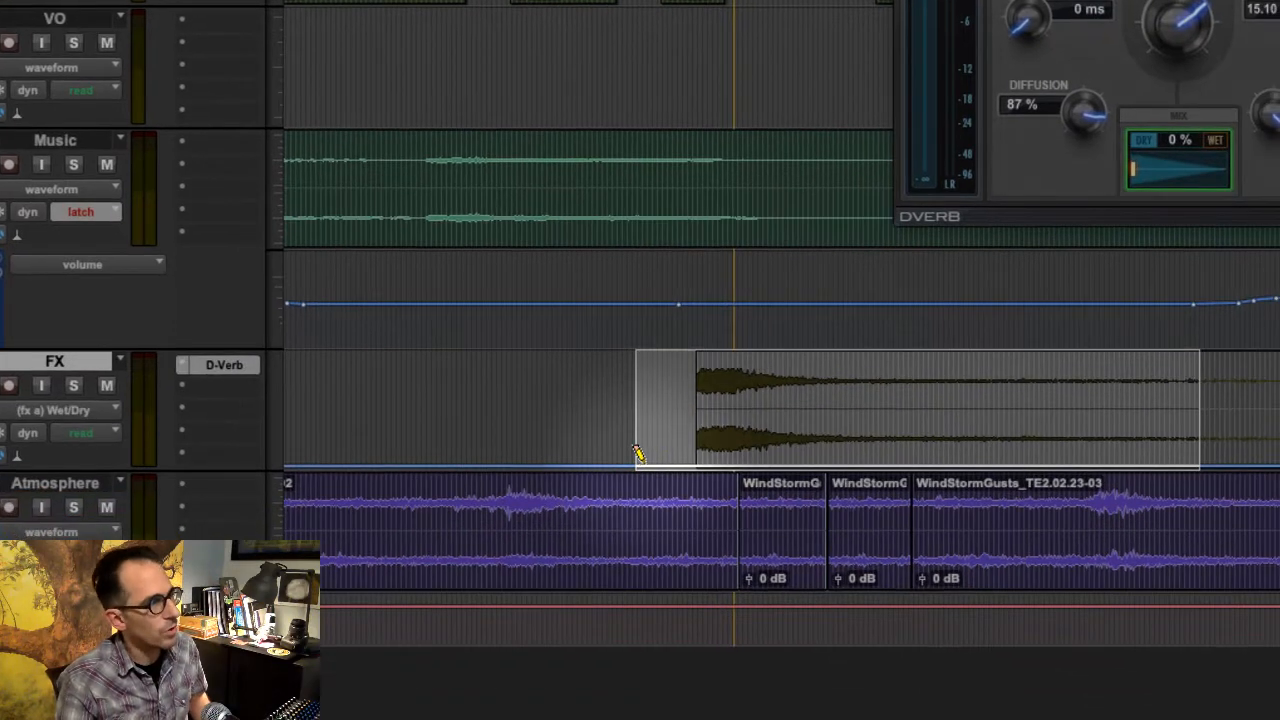
mouse_move(638, 455)
mouse_down()
mouse_move(714, 420)
mouse_move(740, 388)
mouse_move(750, 405)
mouse_up()
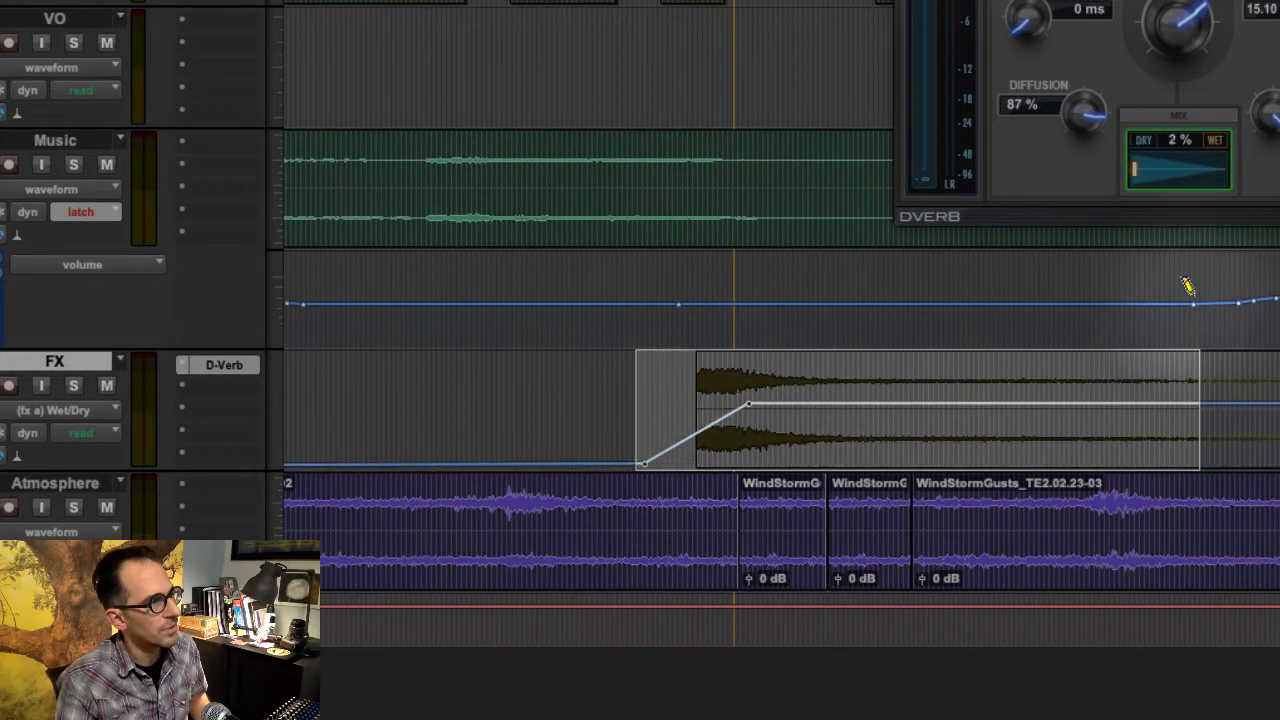
key(super+z)
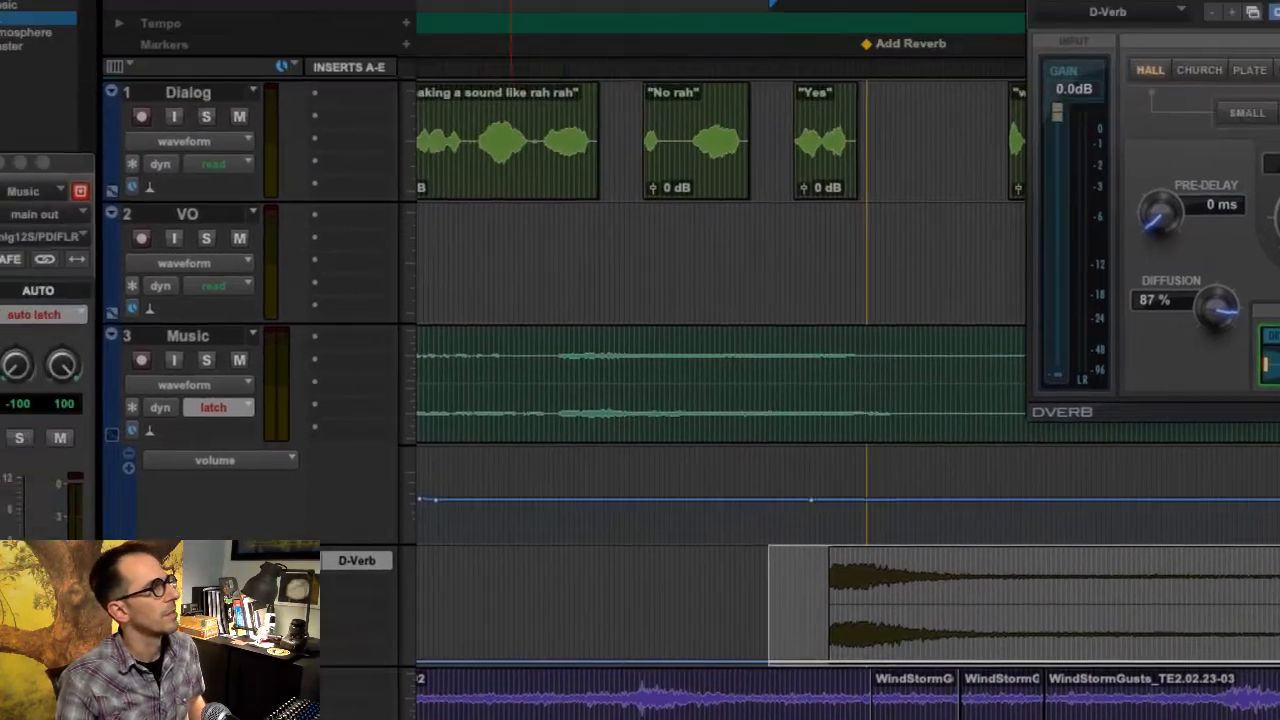
- Try drawing the FX track's Wet/Dry automation with the Parabolic Pencil shape
click(688, 93)
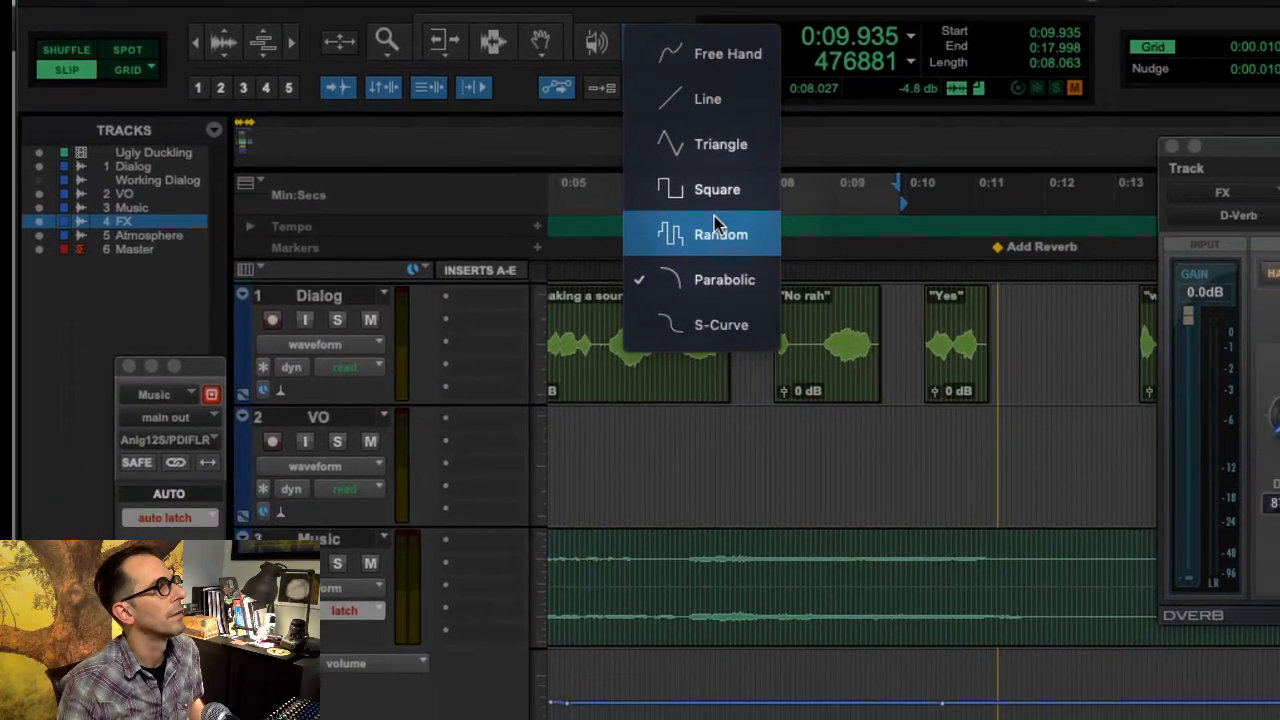
click(757, 276)
mouse_move(573, 438)
mouse_down()
mouse_move(584, 391)
mouse_move(860, 397)
mouse_up()
drag(993, 395, 1028, 402)
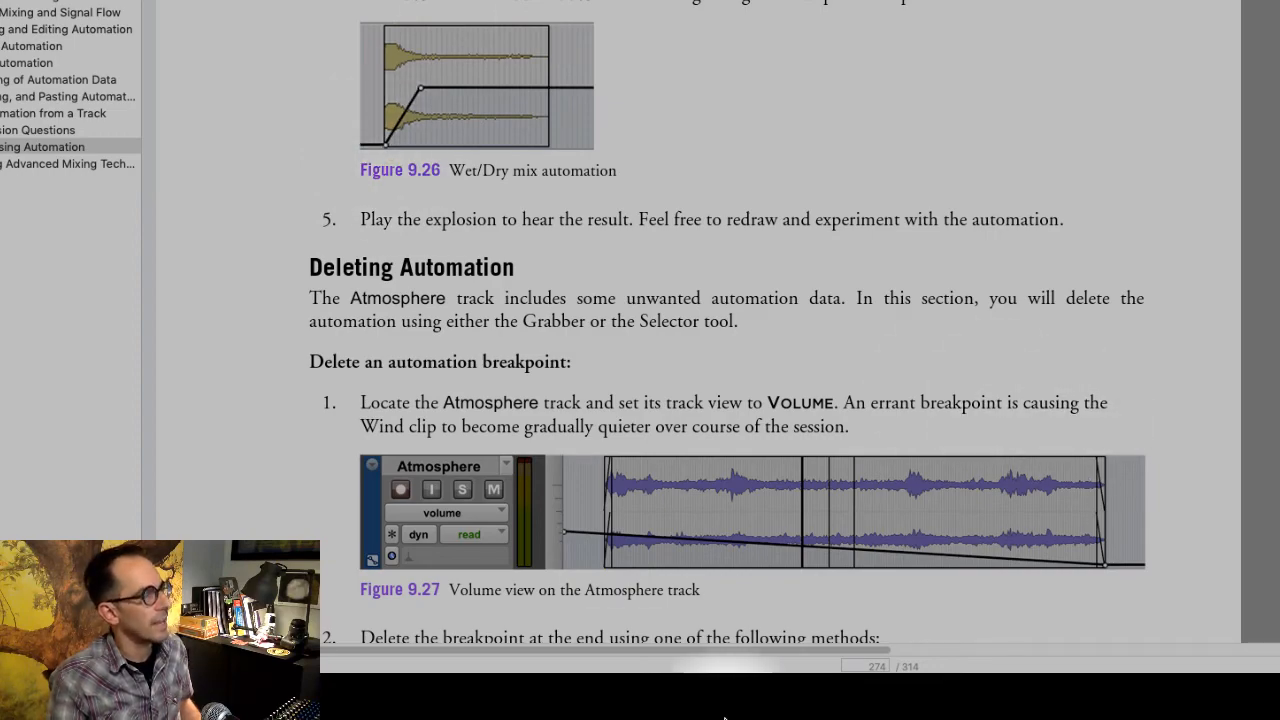
- Draw Line Pencil Wet/Dry automation on the FX clip, rising from 0% to about 51% at its start and falling back toward its end
mouse_move(757, 712)
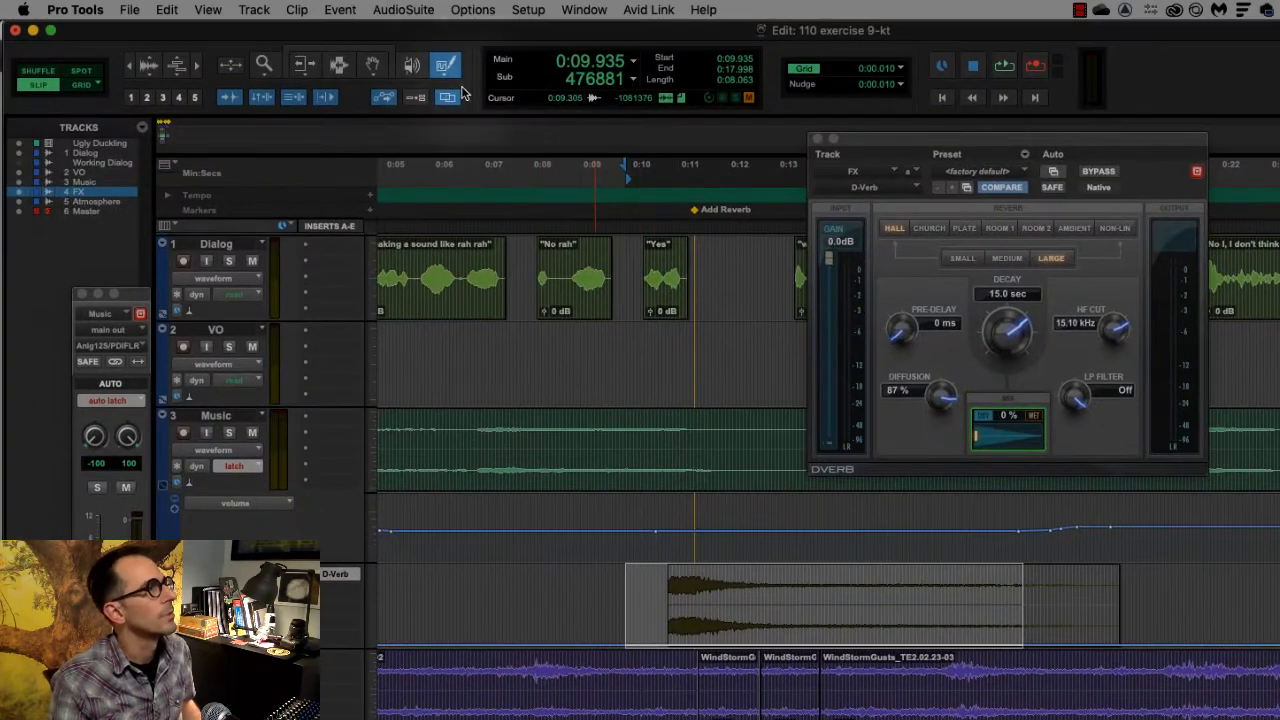
click(445, 66)
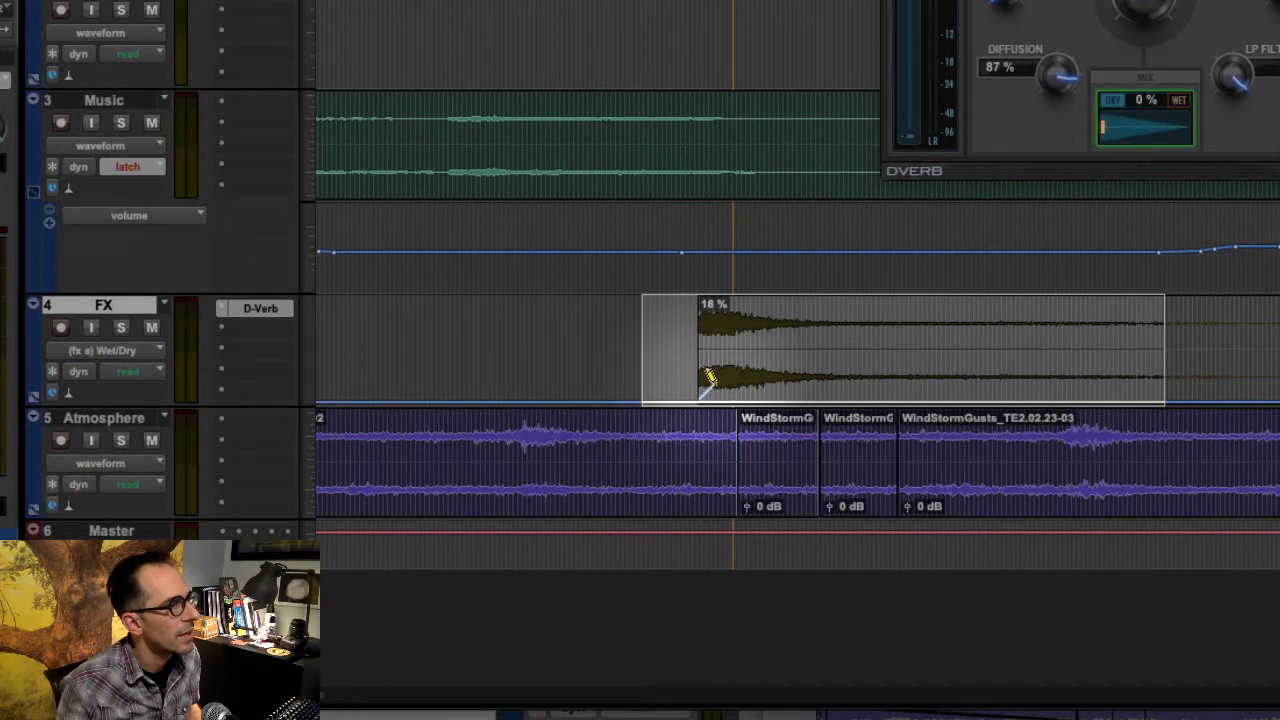
drag(714, 370, 722, 362)
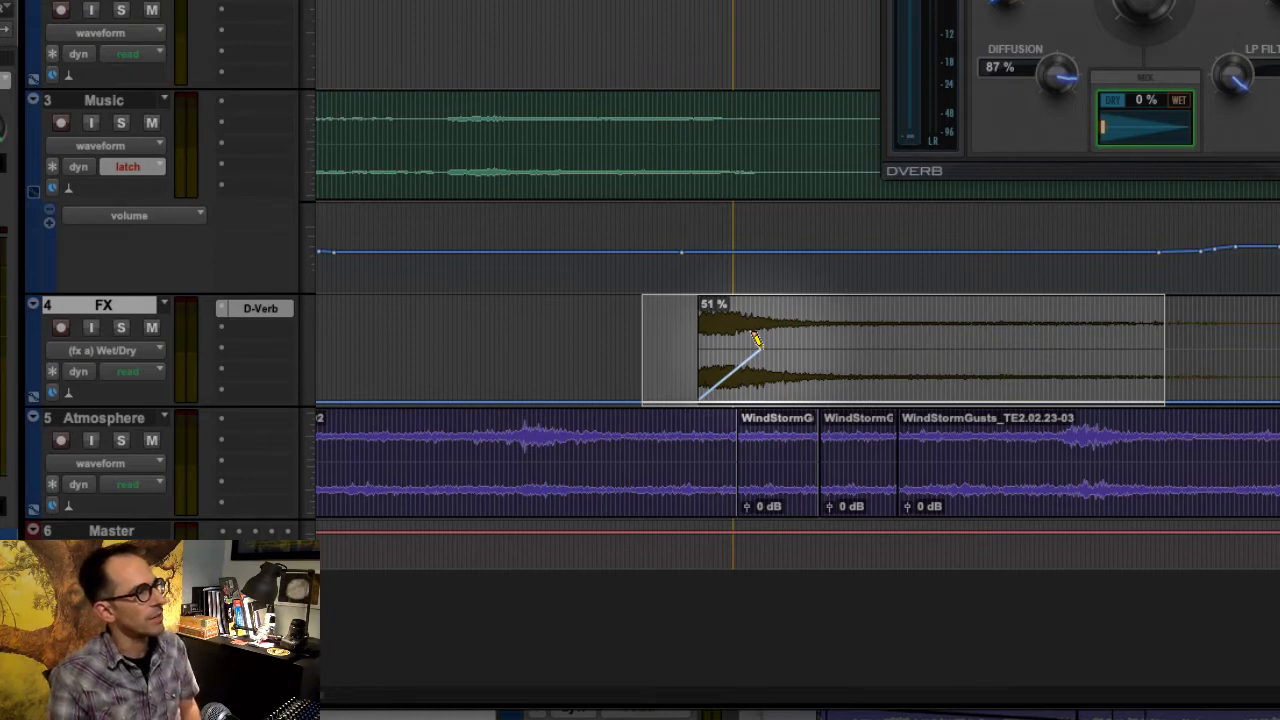
drag(757, 340, 762, 350)
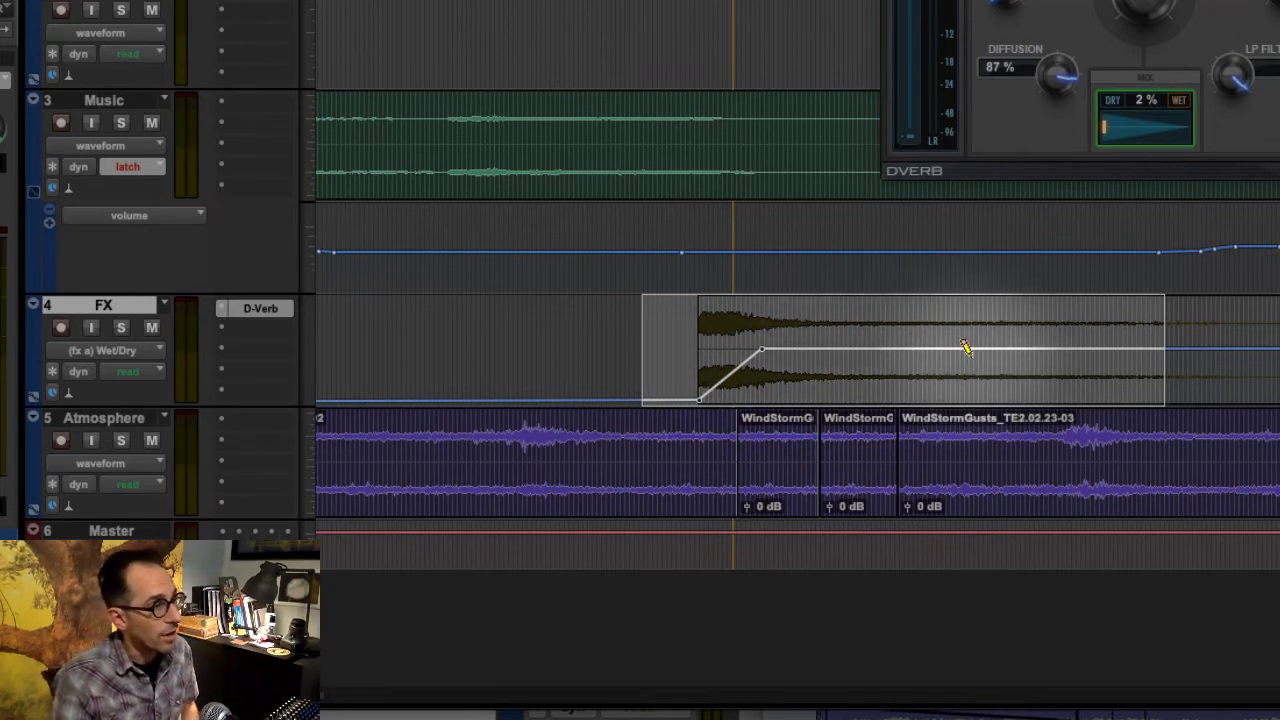
mouse_move(1005, 349)
mouse_down()
mouse_move(1120, 386)
mouse_move(1262, 403)
mouse_up()
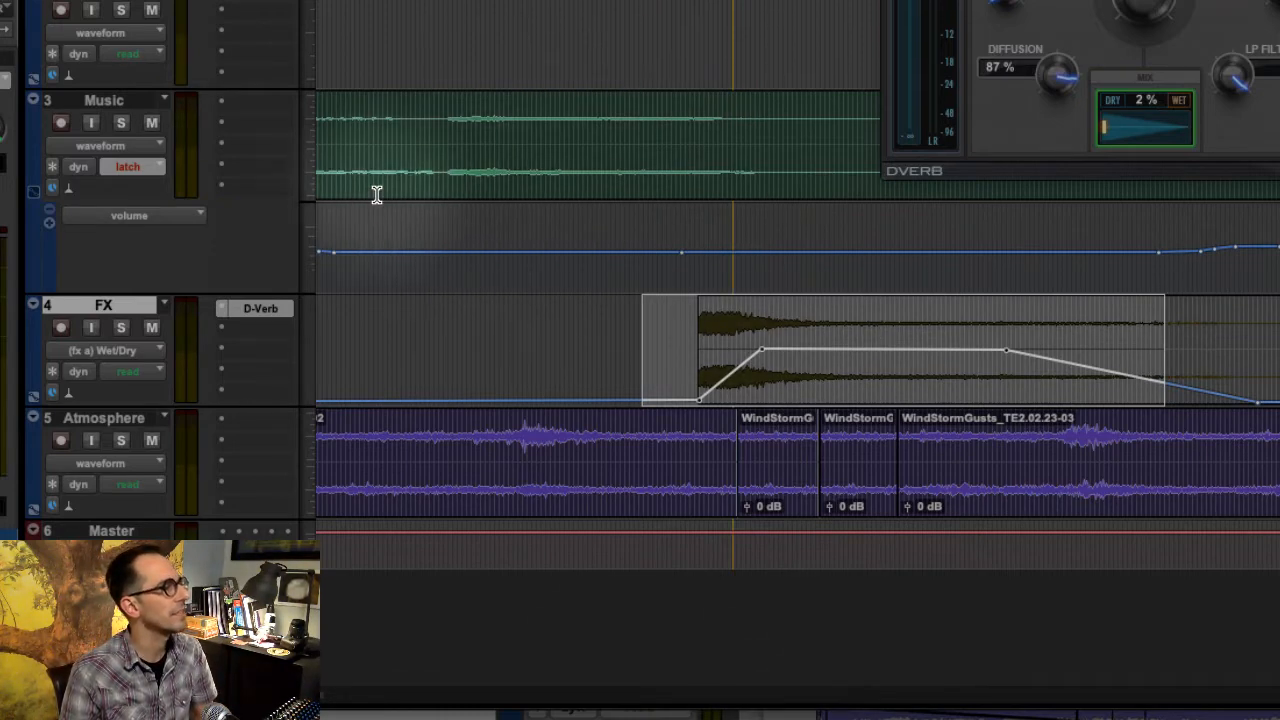
- Start playback ahead of the explosion clip and show the Video window
click(440, 338)
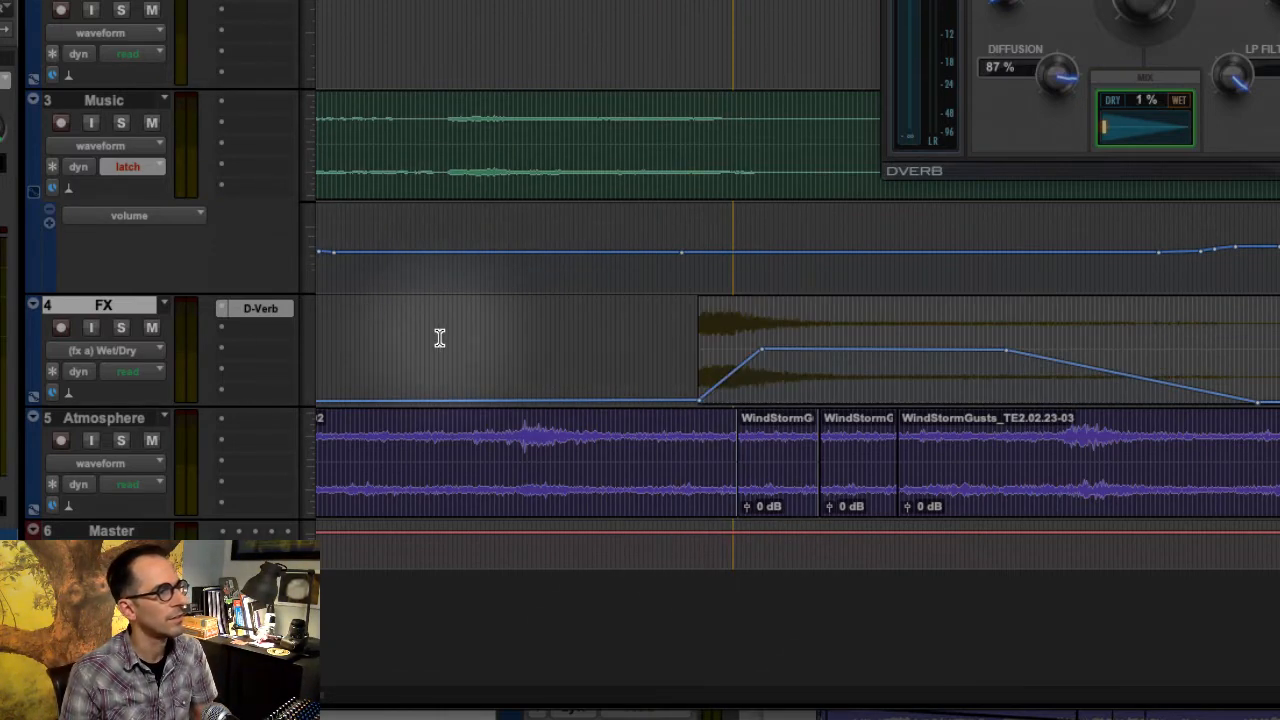
key(space)
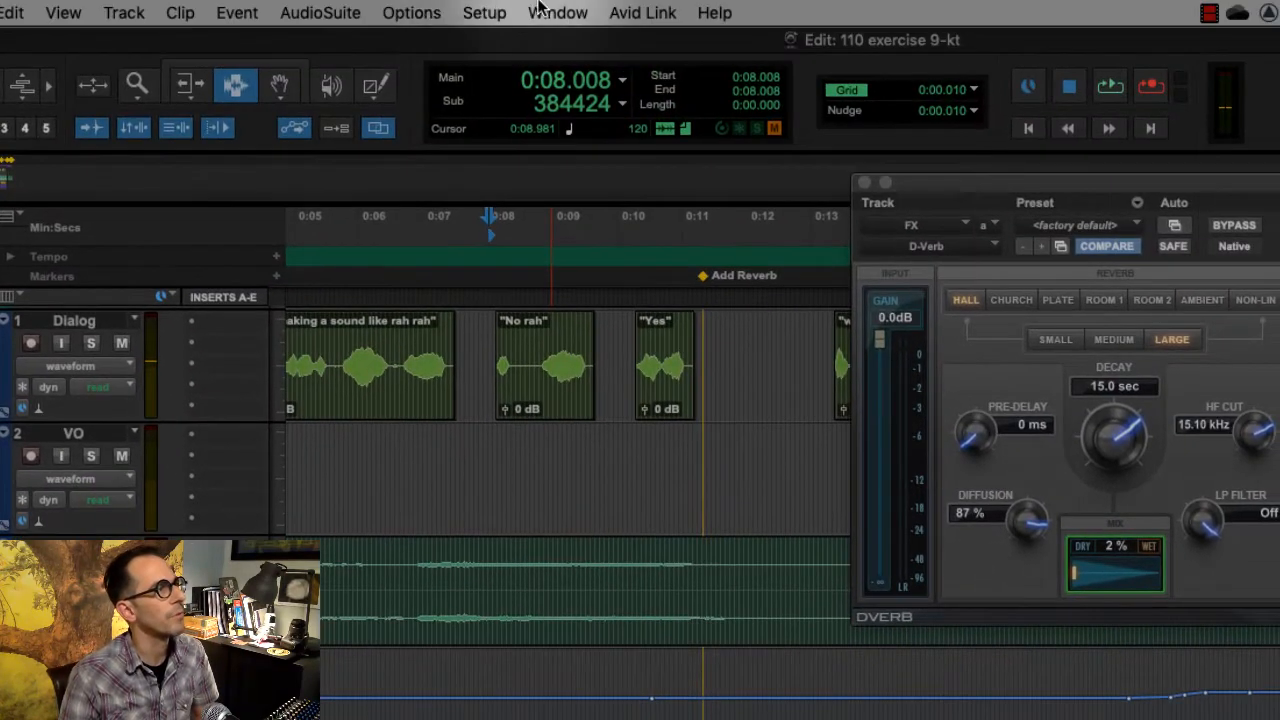
click(557, 12)
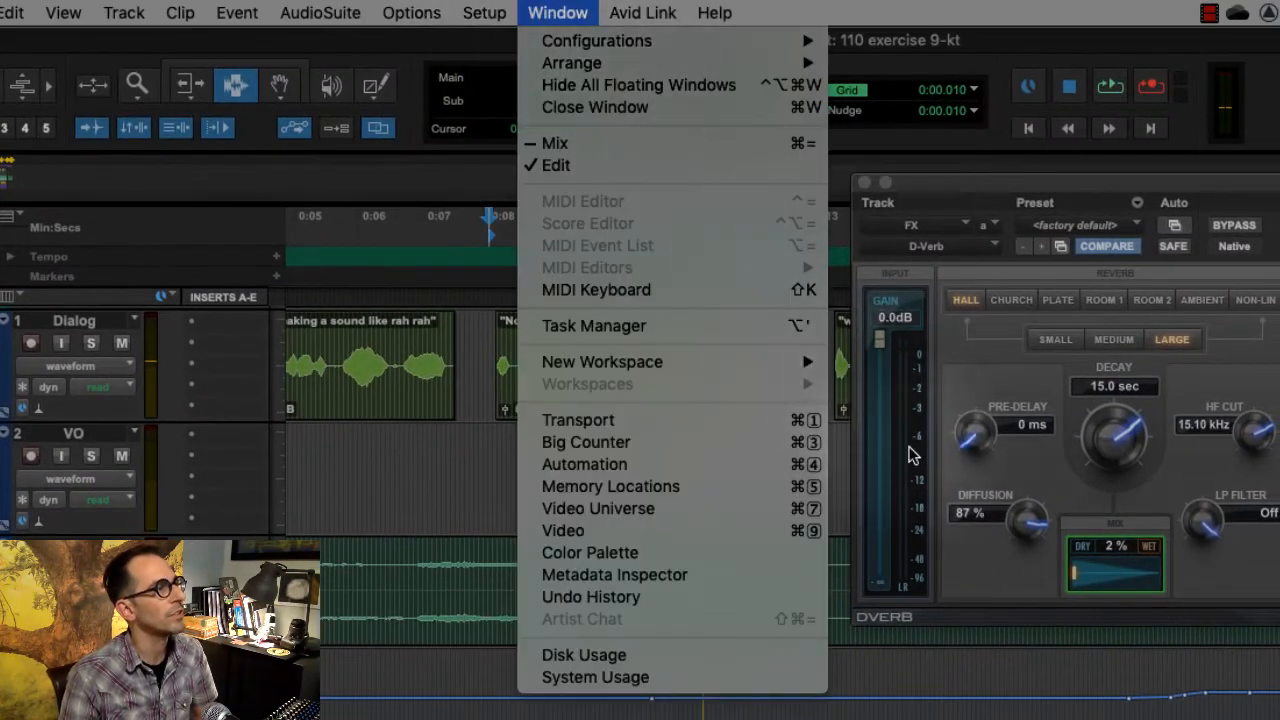
click(763, 530)
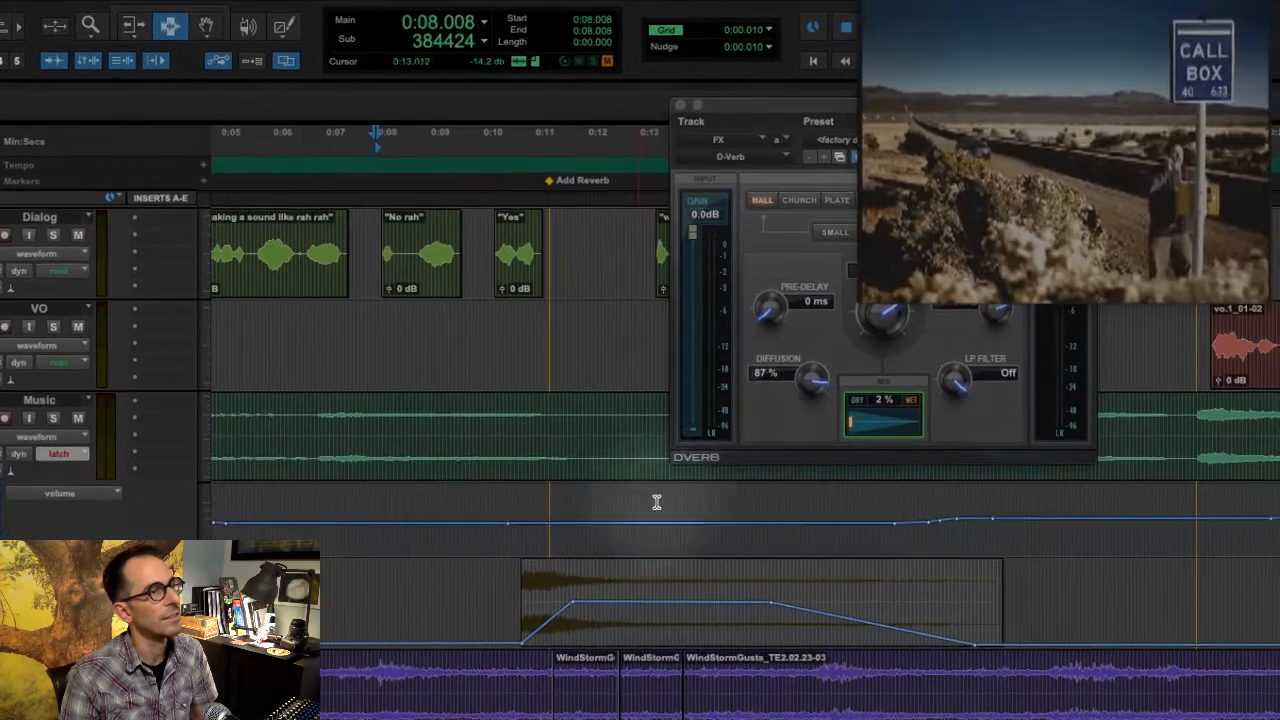
- Play the session from just before the explosion to check the Wet/Dry automation against the picture
click(407, 590)
key(space)
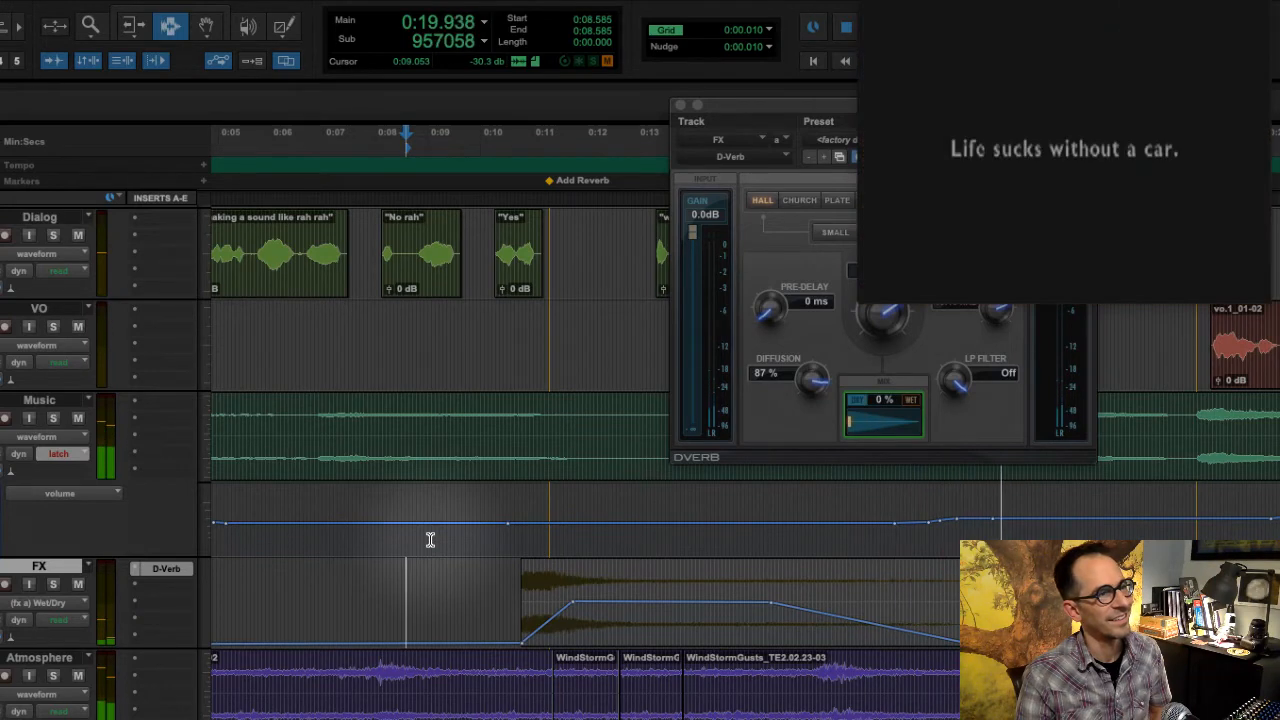
key(space)
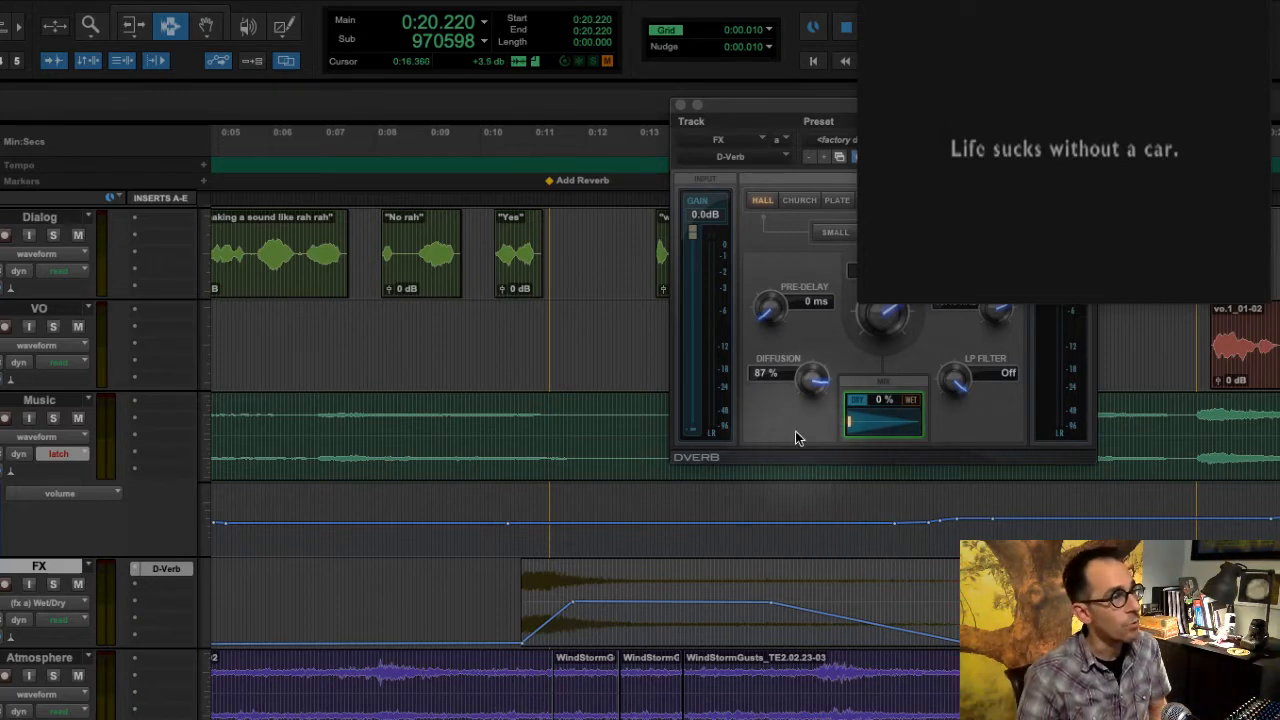
- Delete the Wet/Dry automation across the FX clip and play the explosion without it for comparison
drag(494, 609, 966, 610)
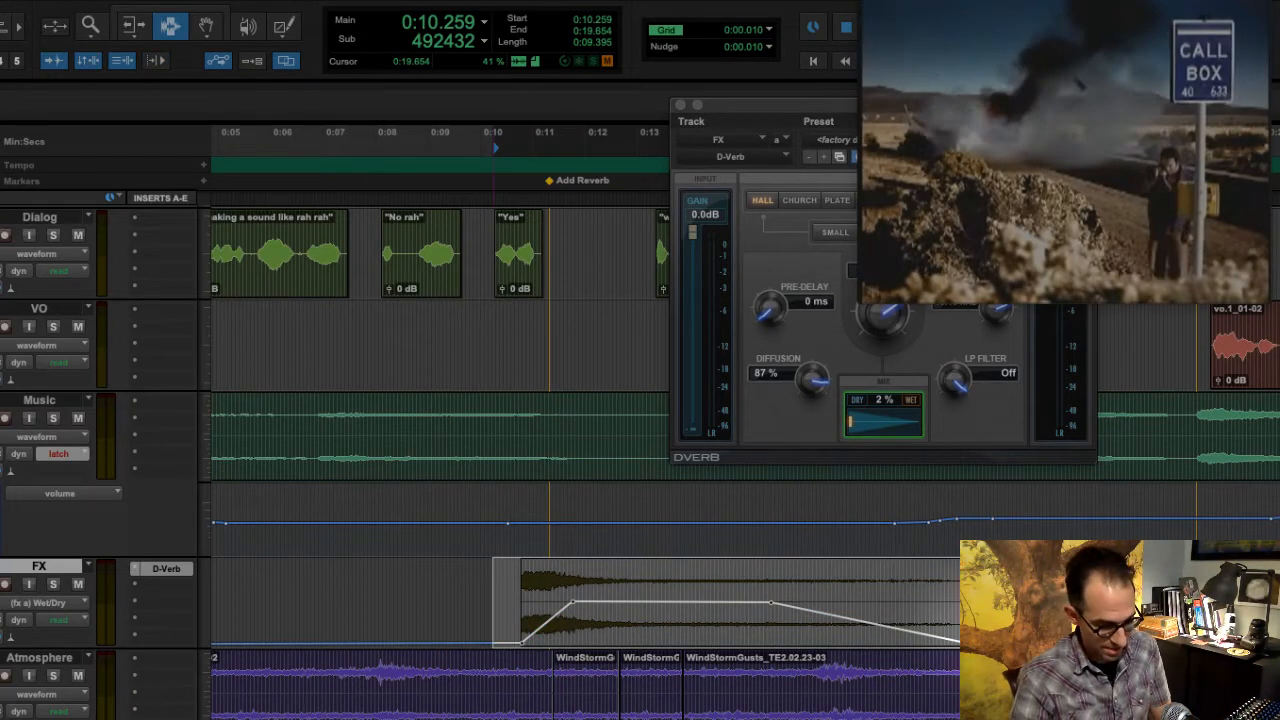
key(Delete)
key(n)
key(space)
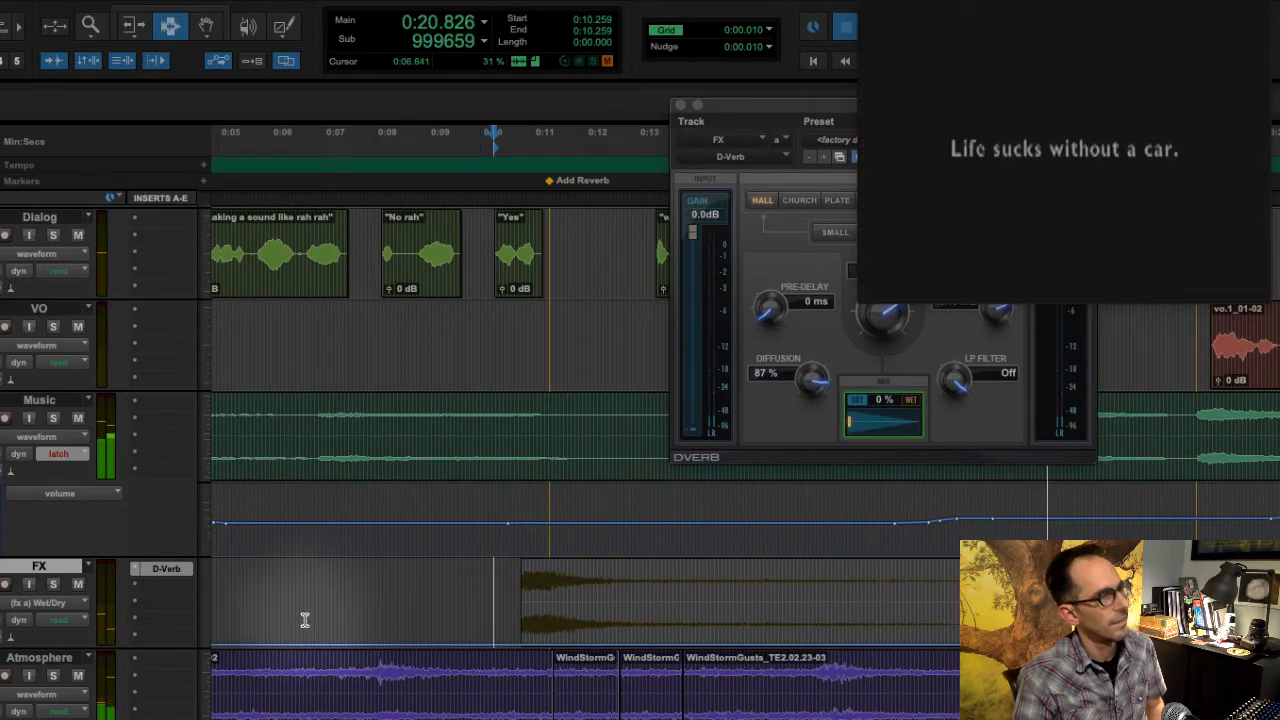
- Stop playback, undo the deletion of the FX clip's Wet/Dry automation, and check the guide's automation instructions
key(space)
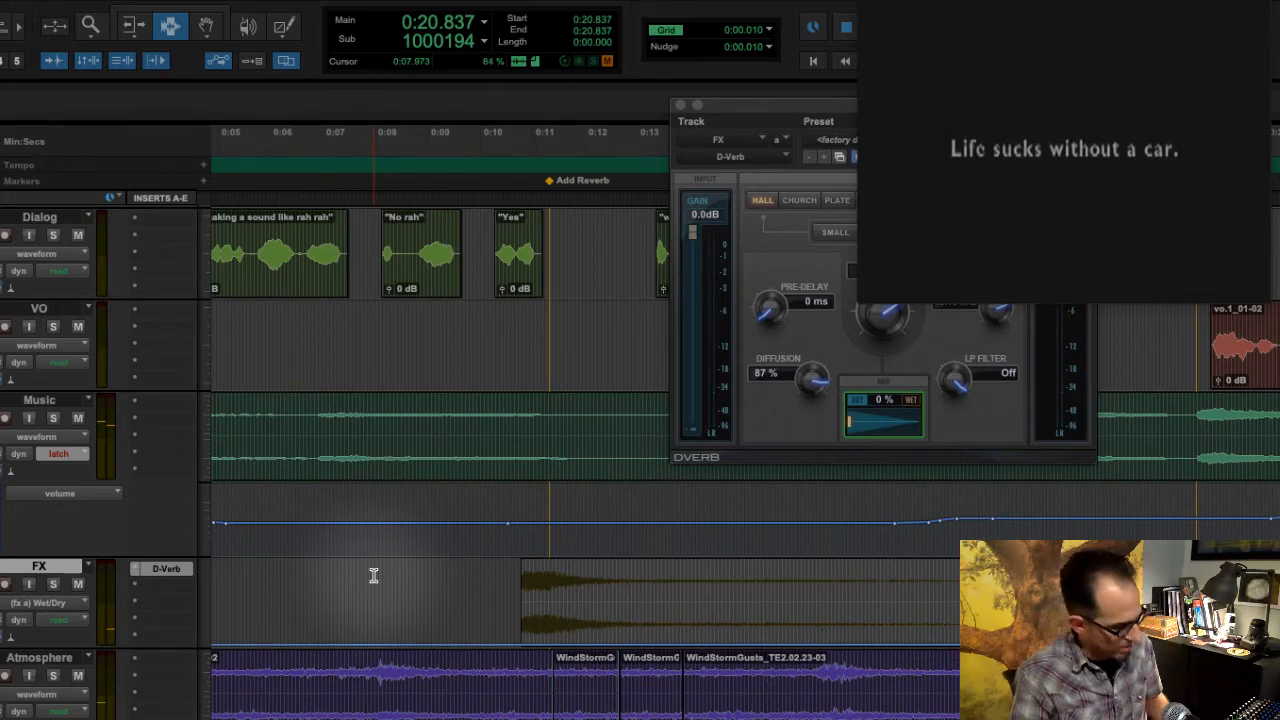
key(super+z)
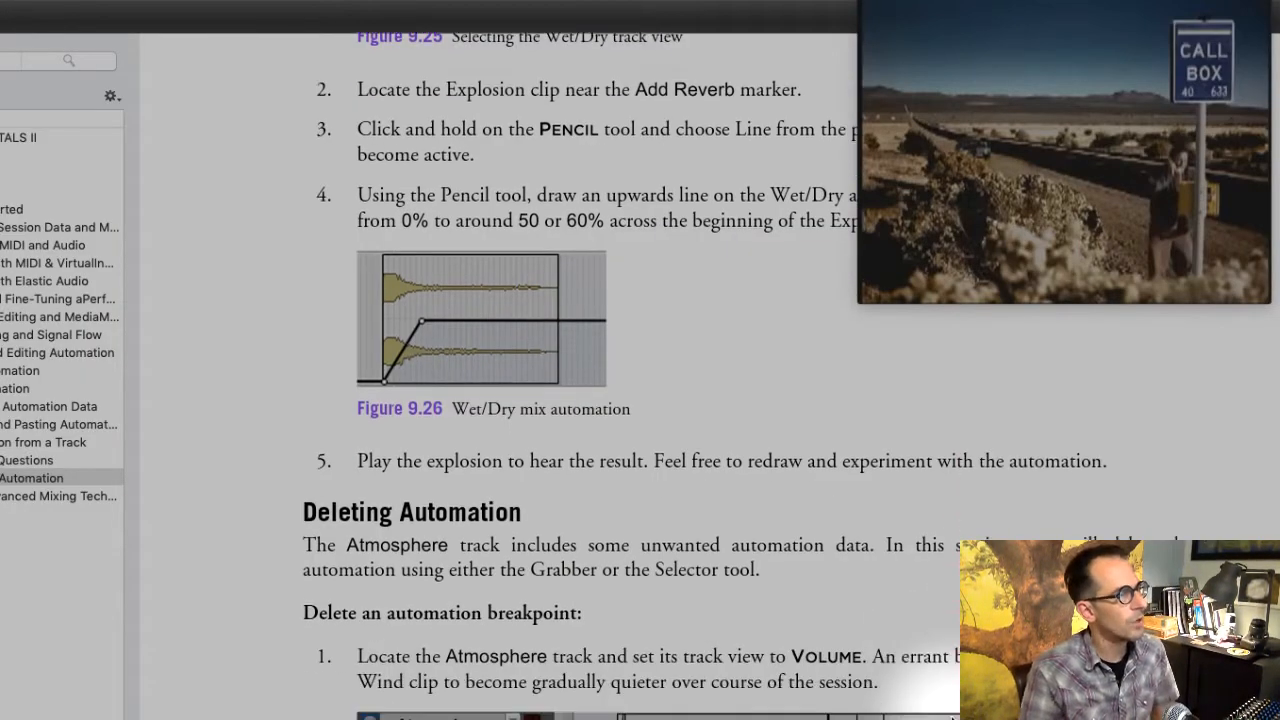
scroll(942, 714, down, 4)
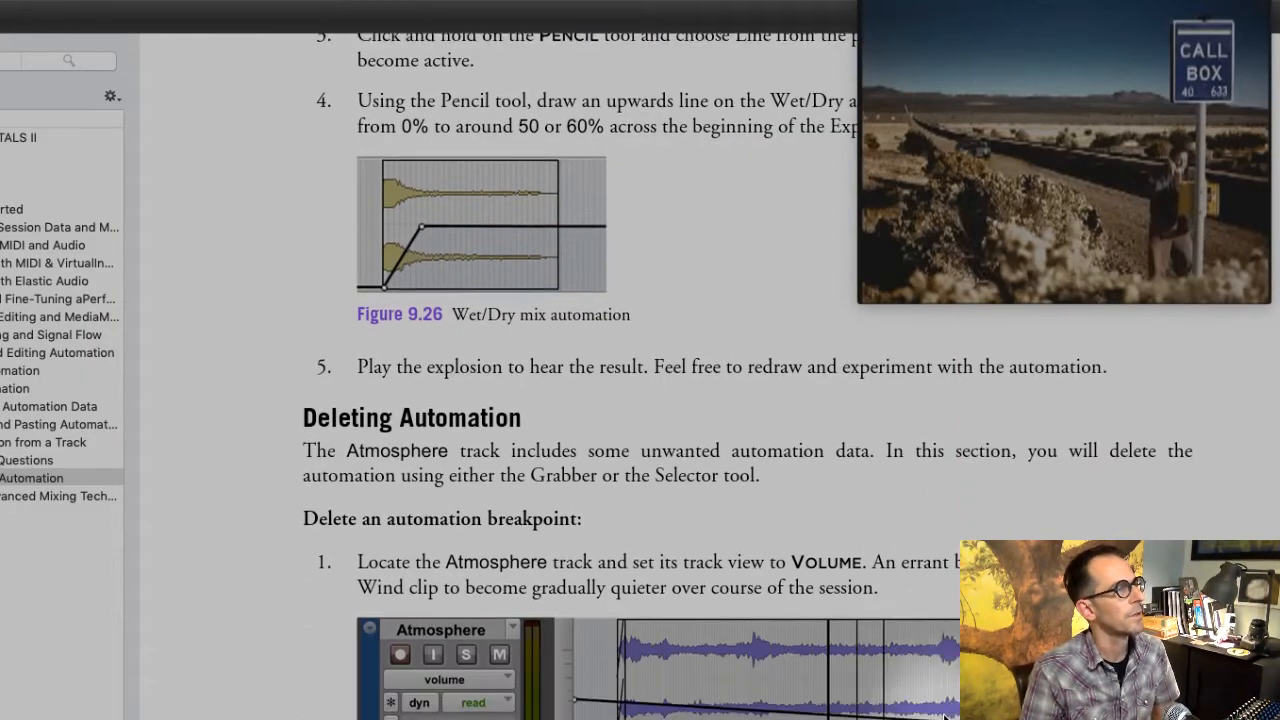
scroll(936, 712, up, 4)
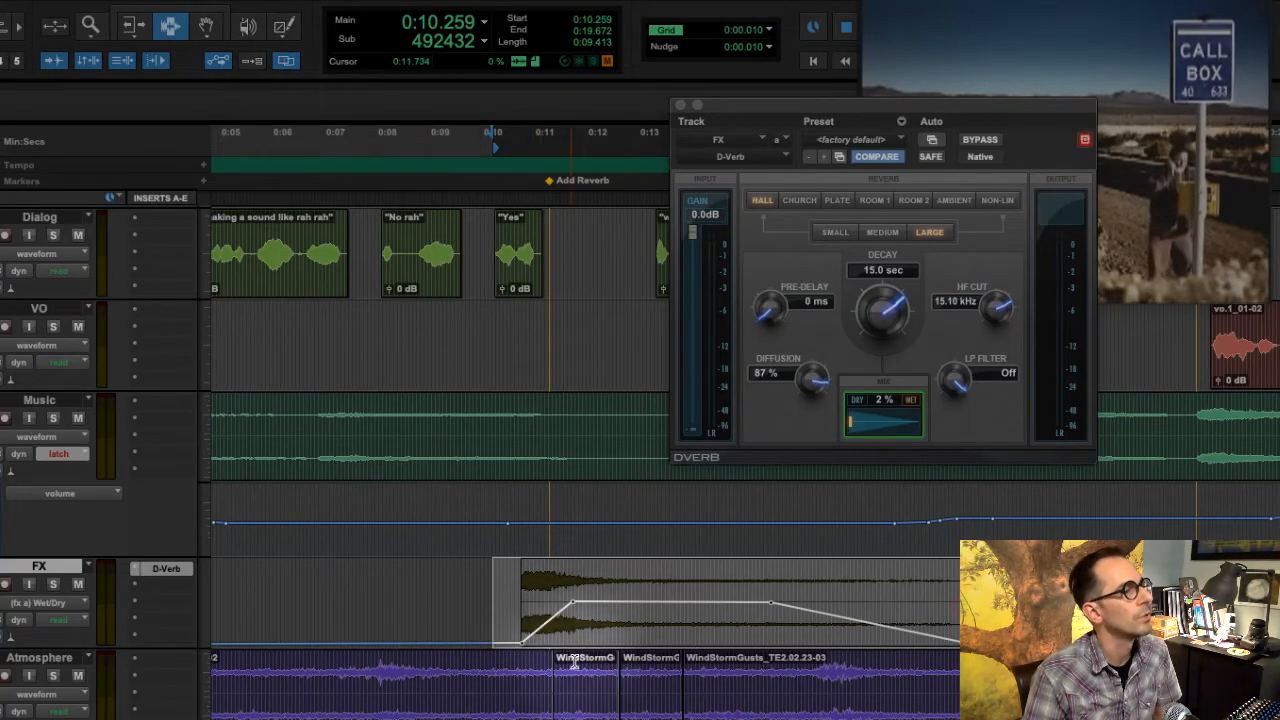
- Reshape the FX Wet/Dry automation to rise to 100% at the explosion's start and hold there until just before the clip's end
click(283, 28)
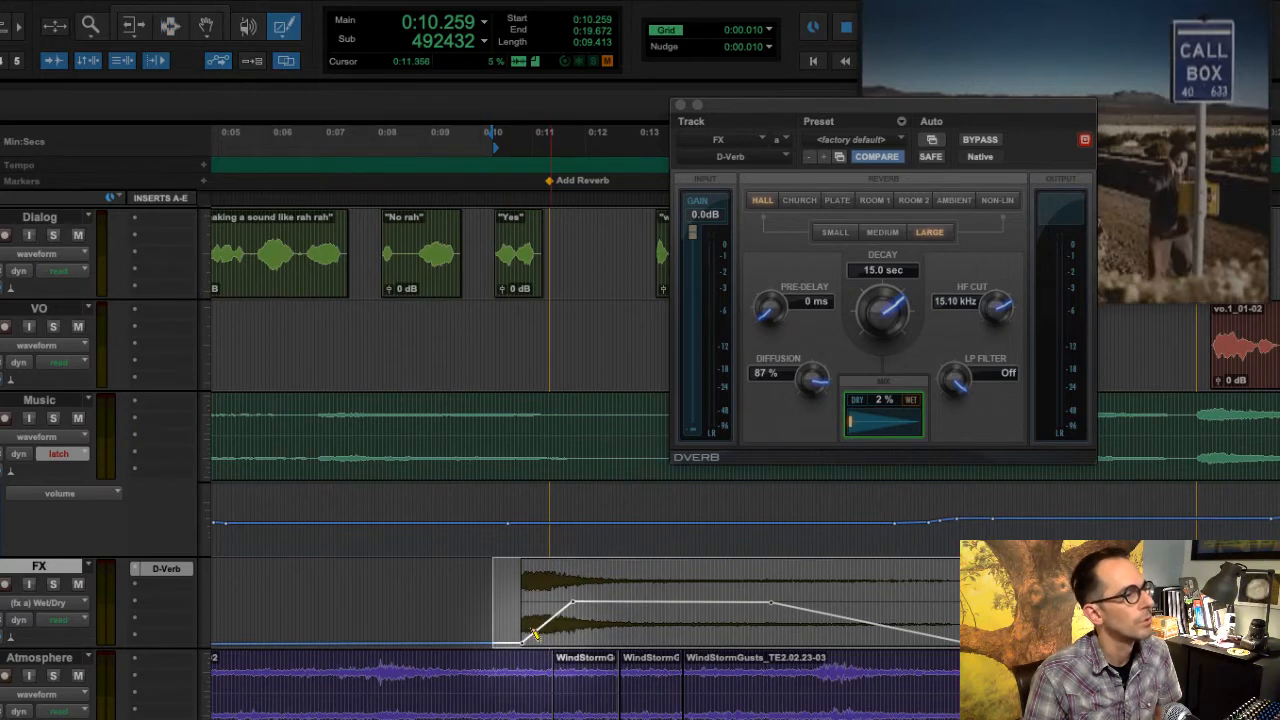
mouse_move(523, 641)
mouse_down()
mouse_move(573, 579)
mouse_move(575, 548)
mouse_up()
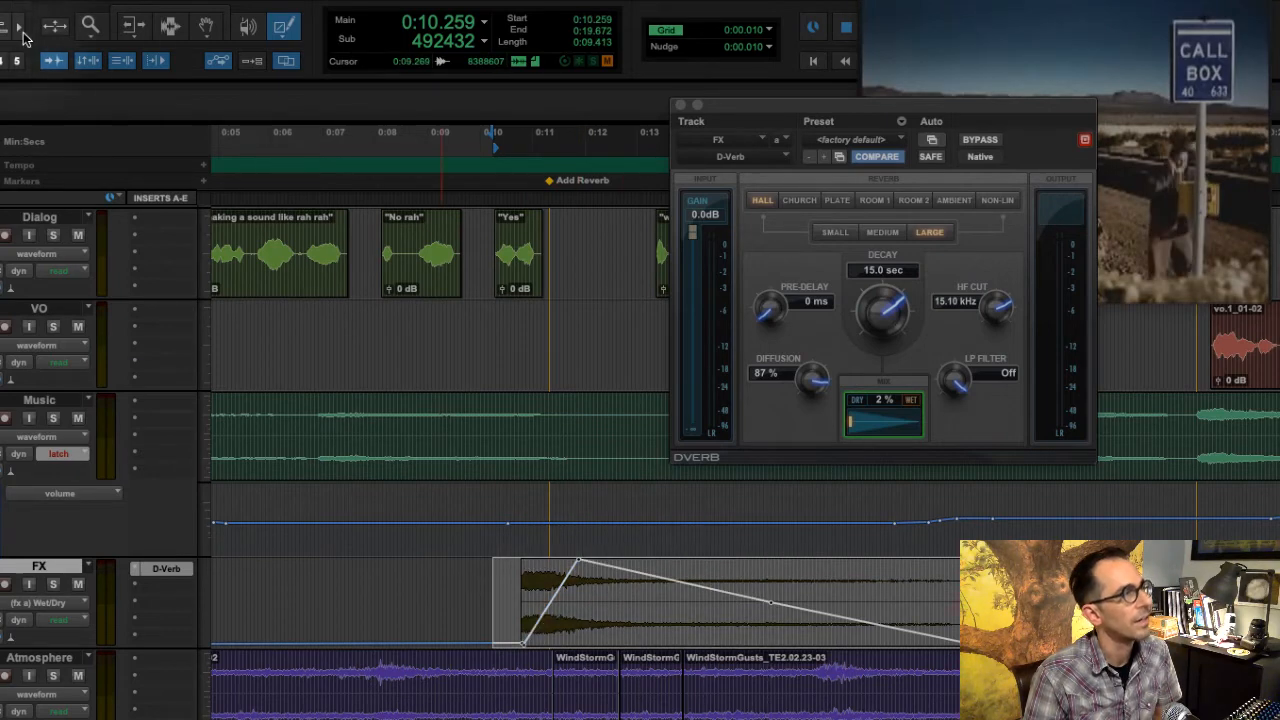
click(208, 25)
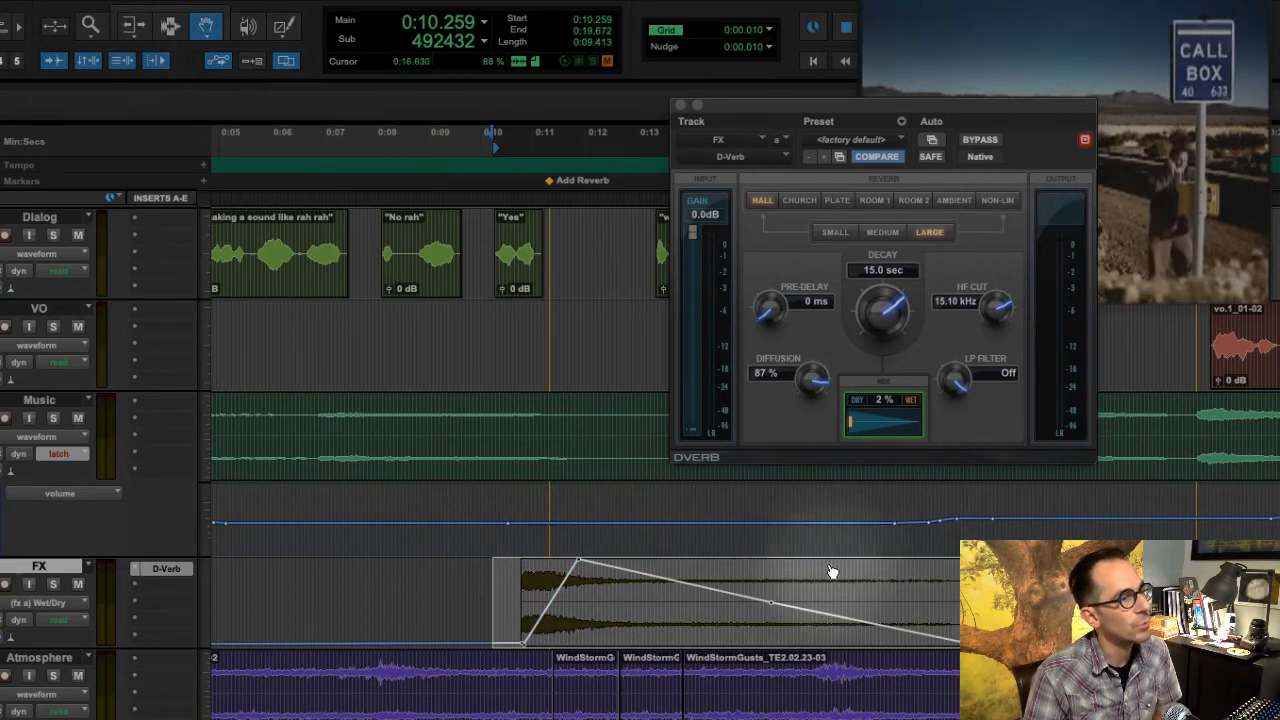
drag(773, 604, 928, 560)
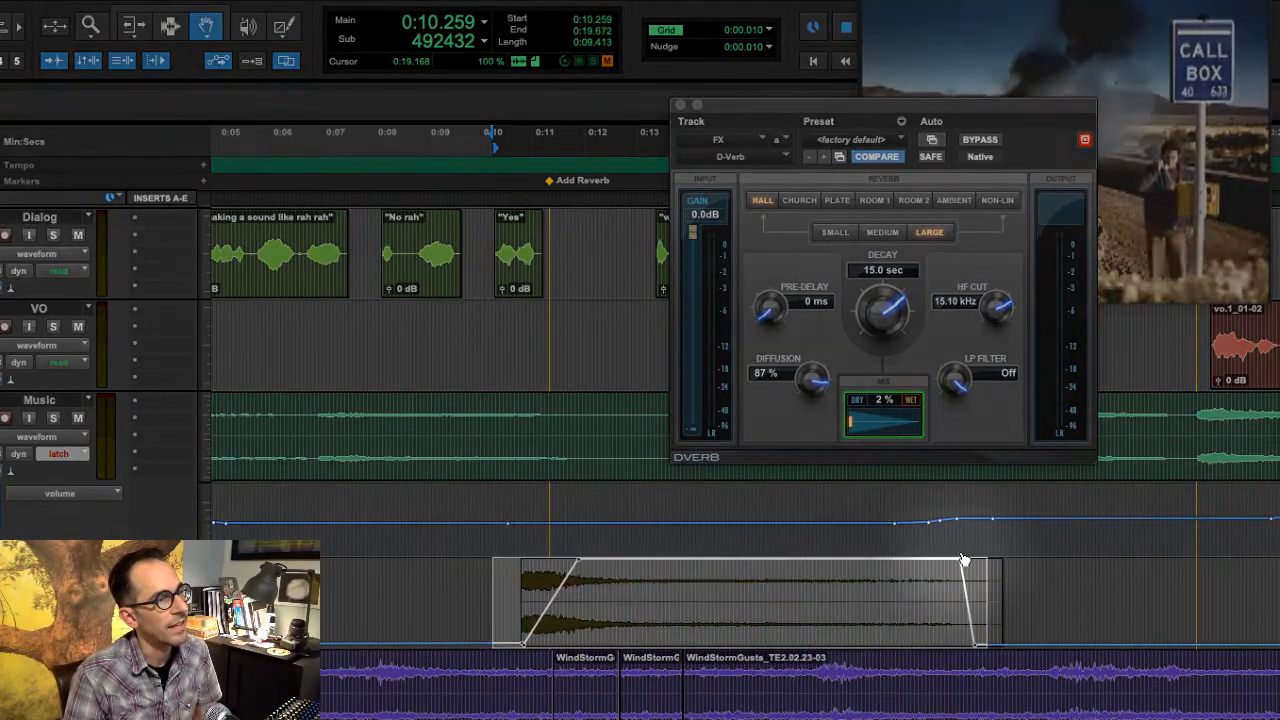
- Play the explosion from just before the FX clip to audition the 100% wet reverb, dismissing any error and resuming playback
click(170, 25)
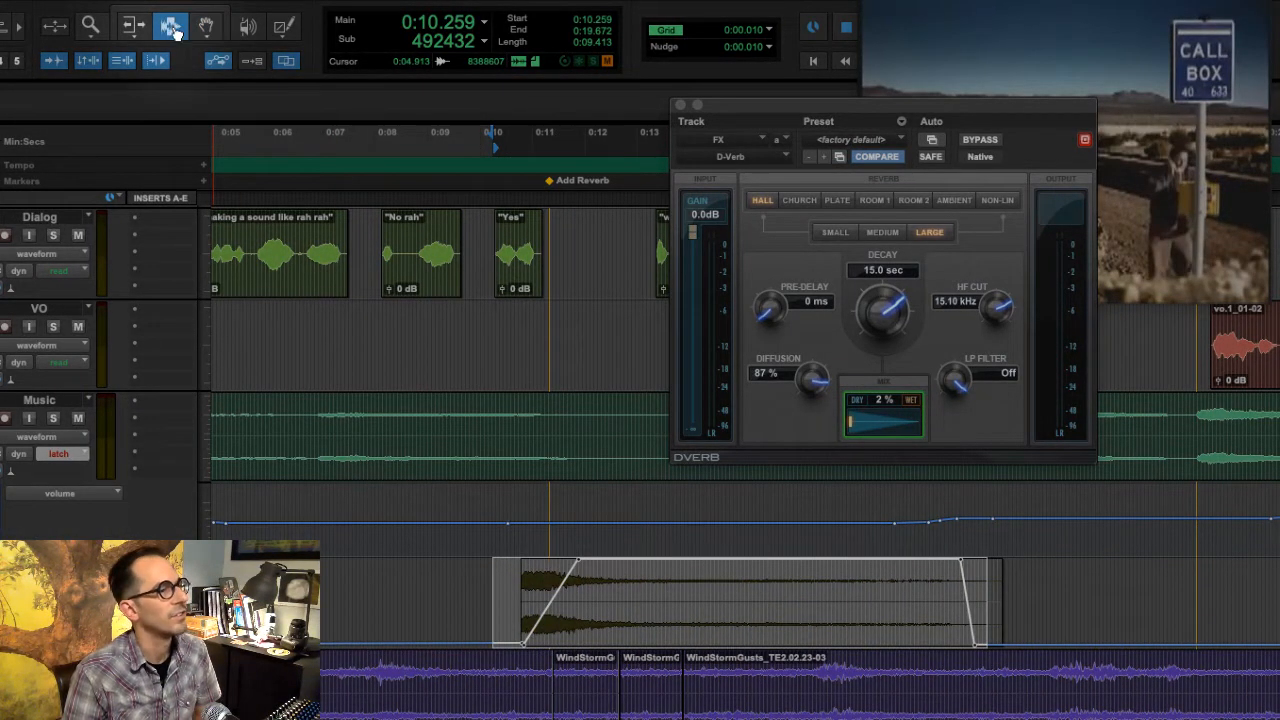
click(487, 599)
key(space)
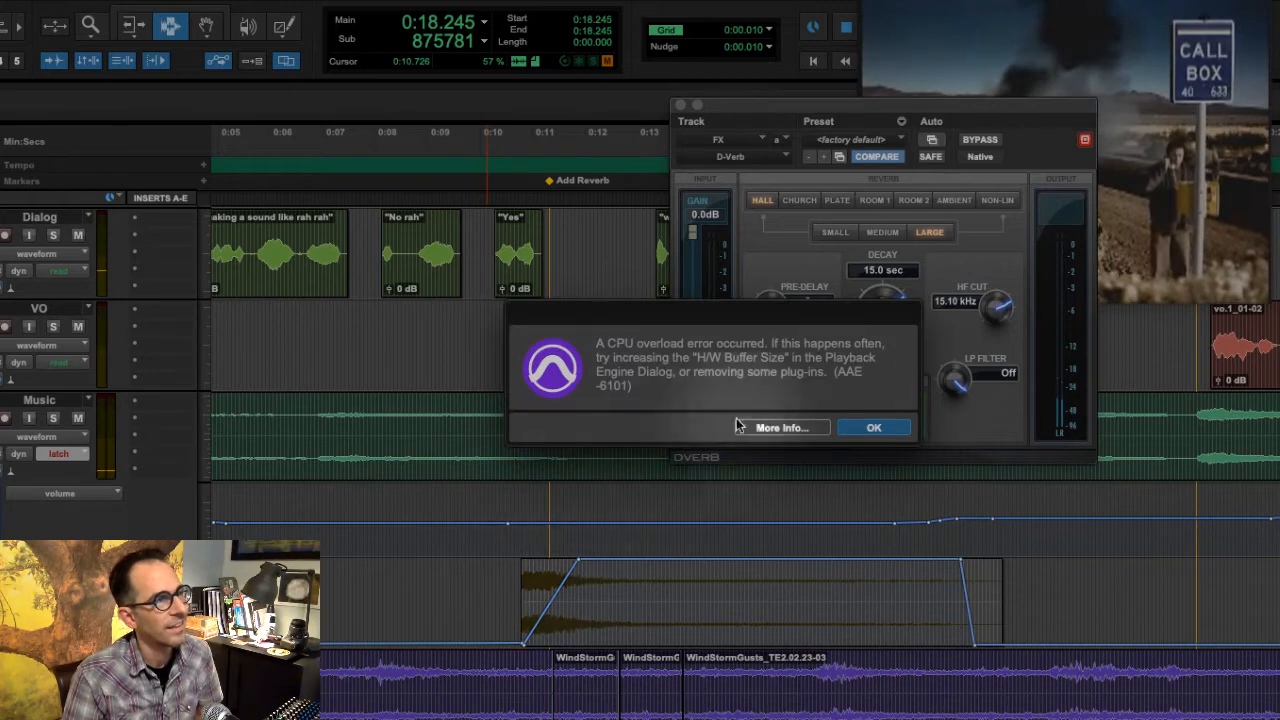
click(872, 428)
key(space)
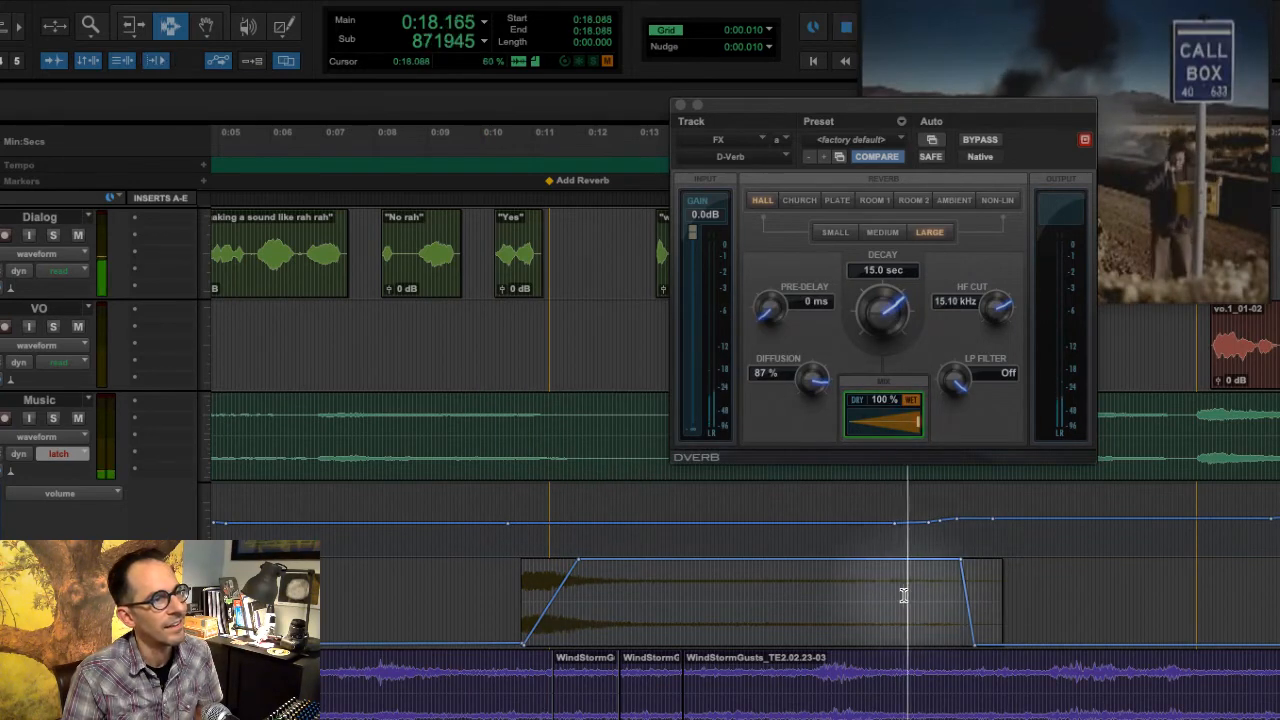
key(space)
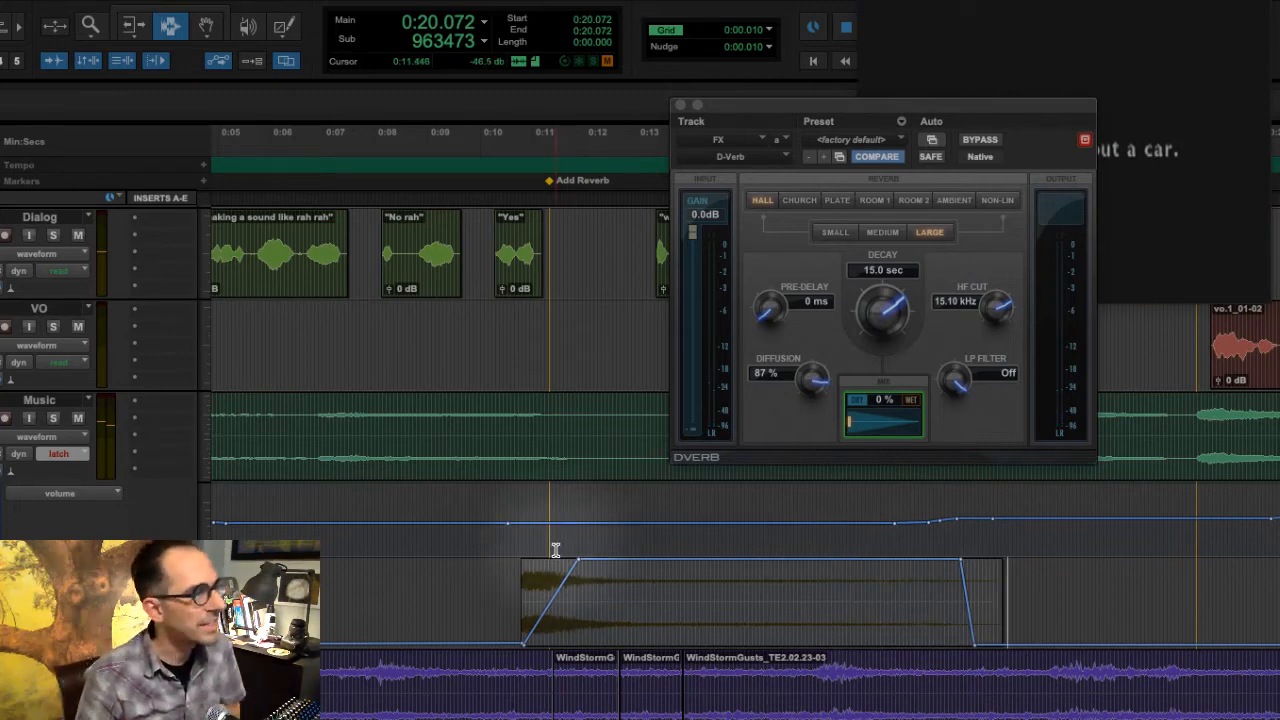
click(498, 570)
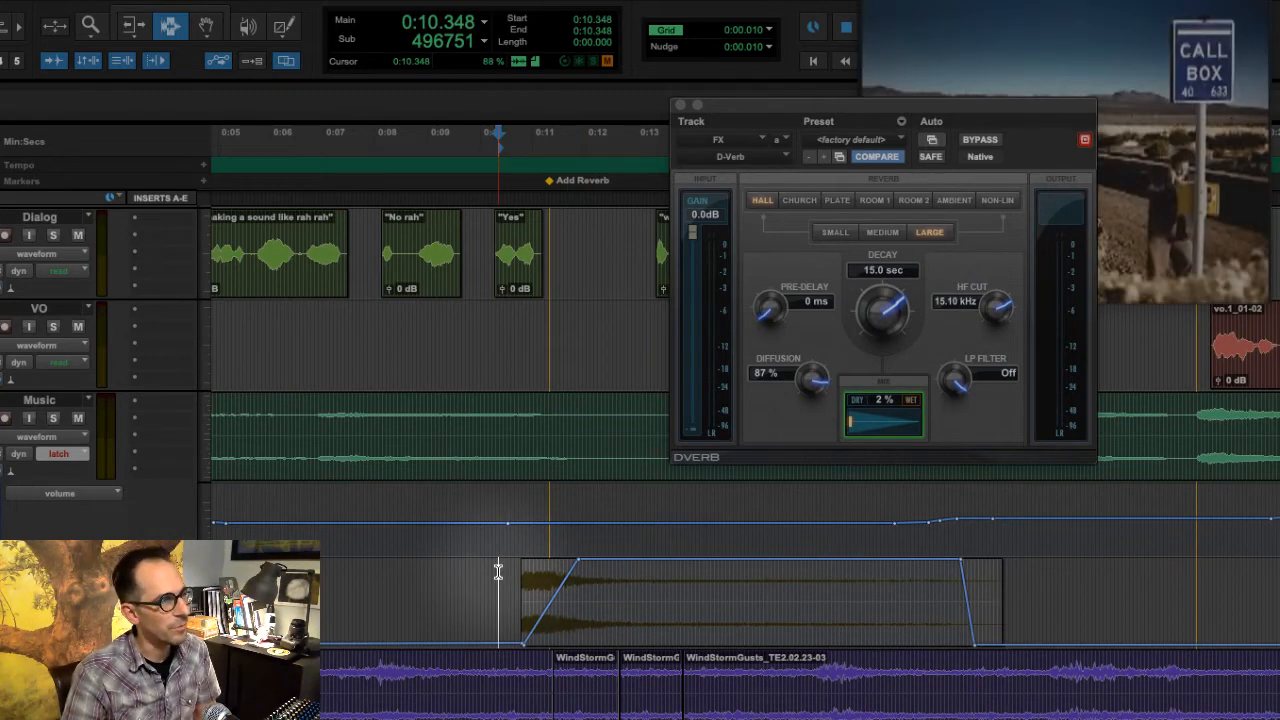
key(space)
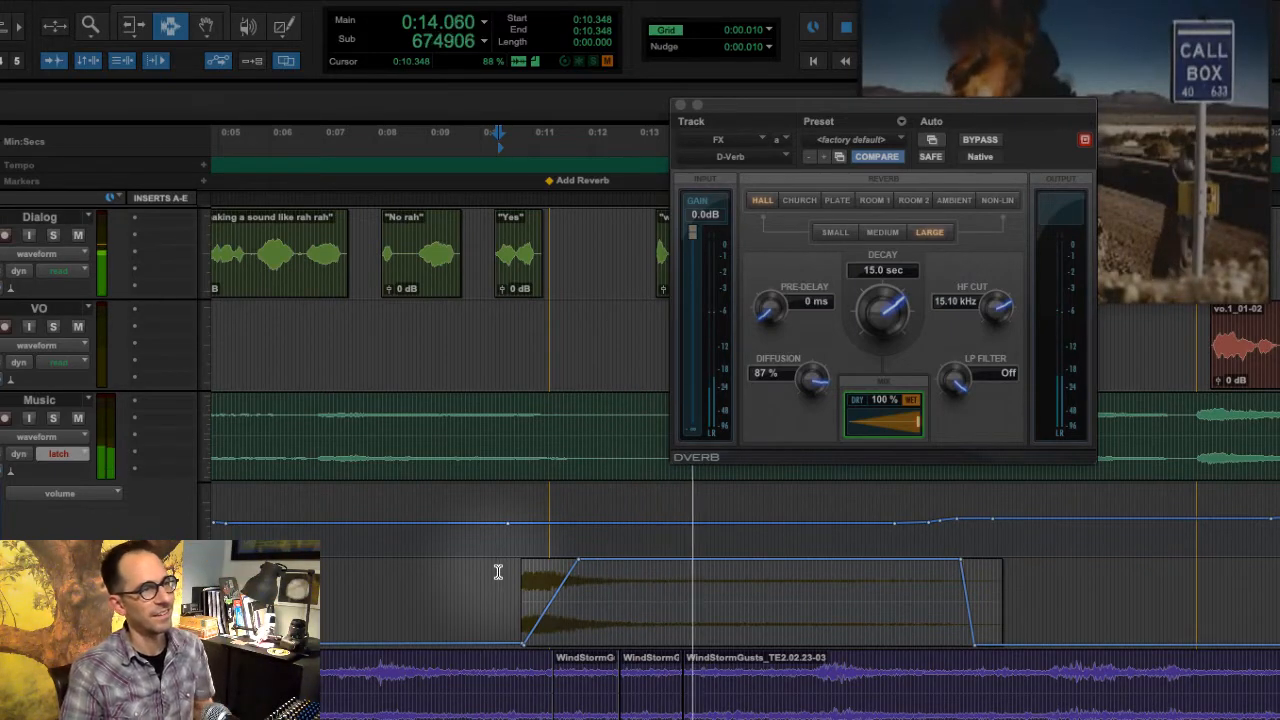
key(space)
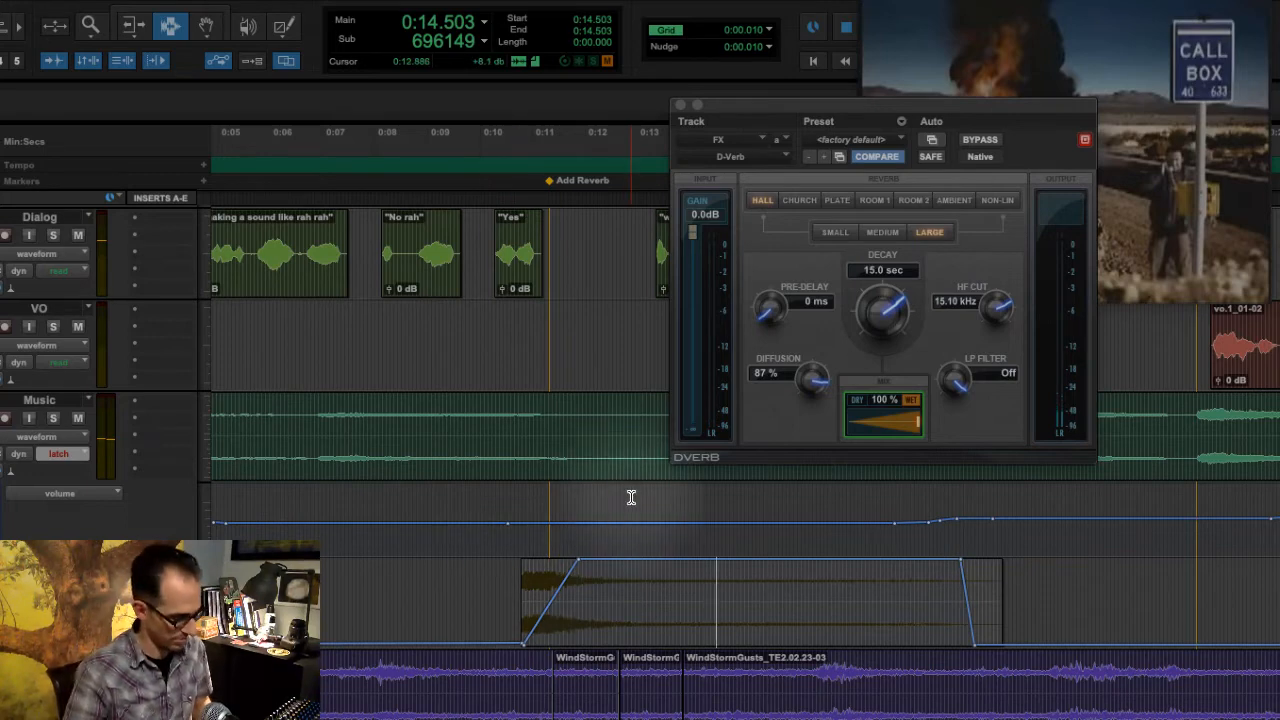
- Undo both 100% Wet/Dry edits on the FX clip and replay the explosion from just before it
key(super+z)
key(super+z)
click(498, 596)
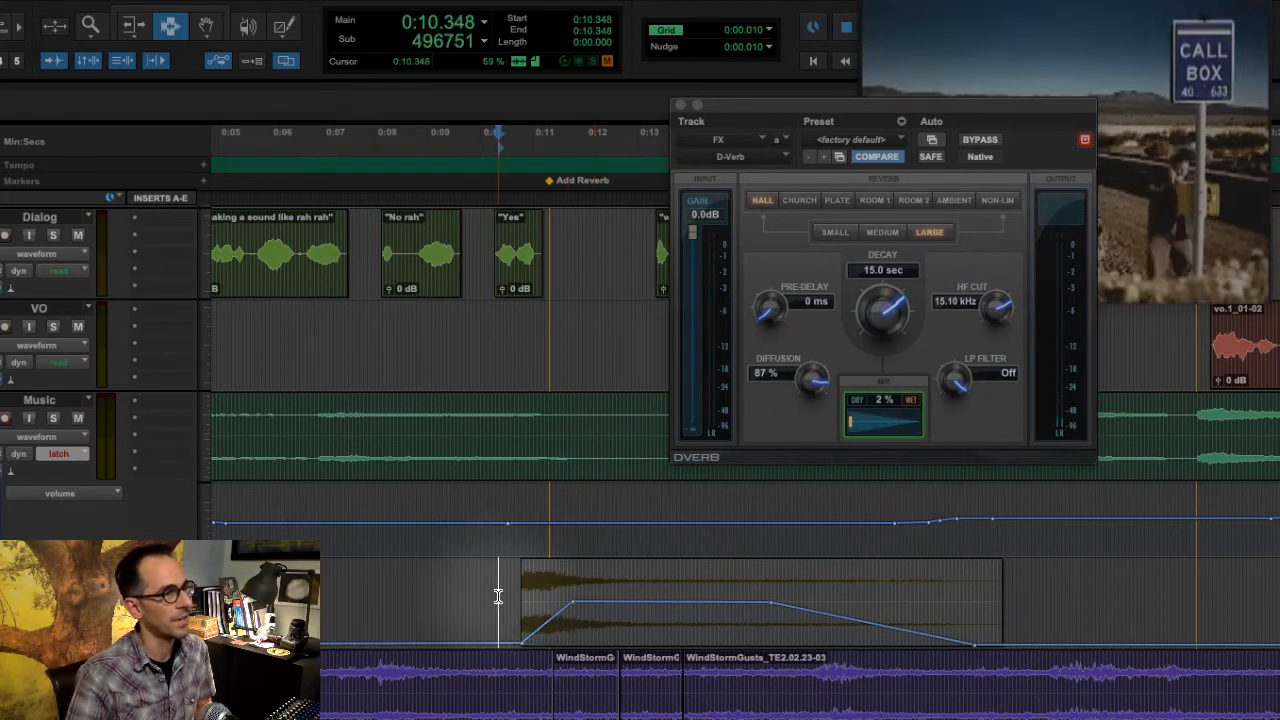
key(space)
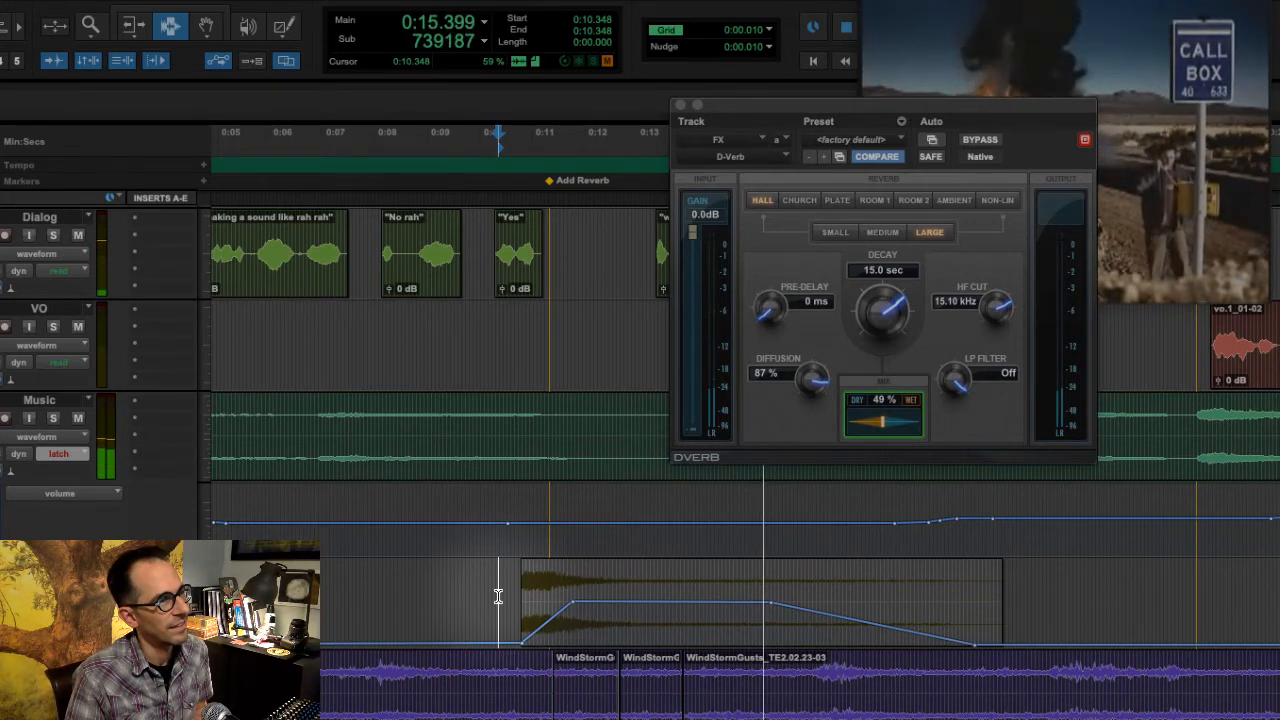
key(space)
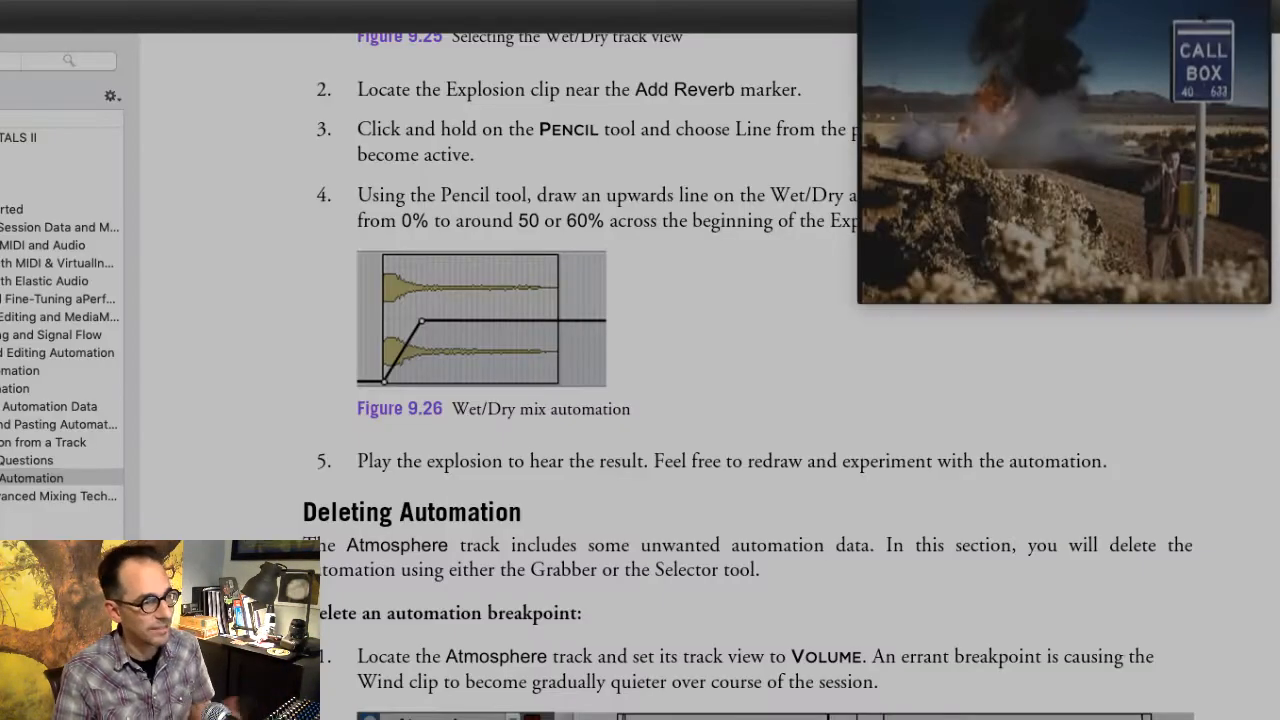
- Read the guide's Deleting Automation section on removing the errant Atmosphere volume breakpoint with the Selector or Grabber tool
scroll(748, 400, down, 5)
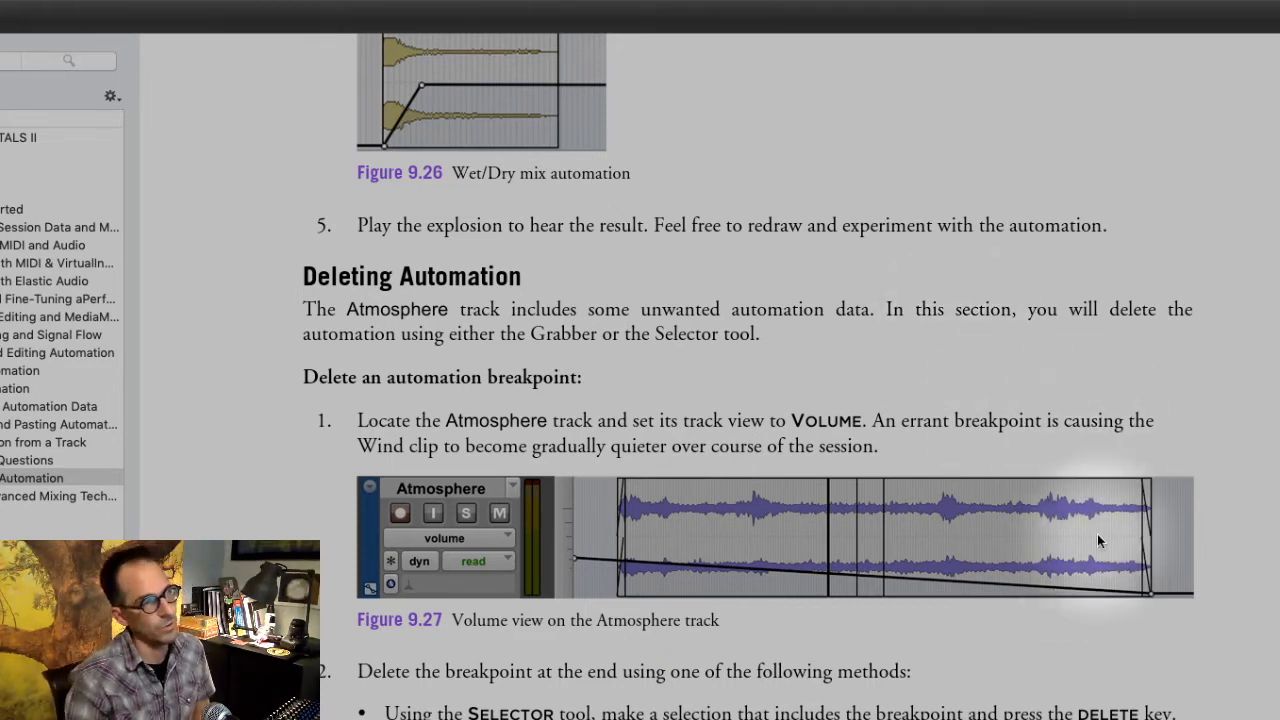
scroll(1097, 540, down, 3)
scroll(1096, 535, down, 1)
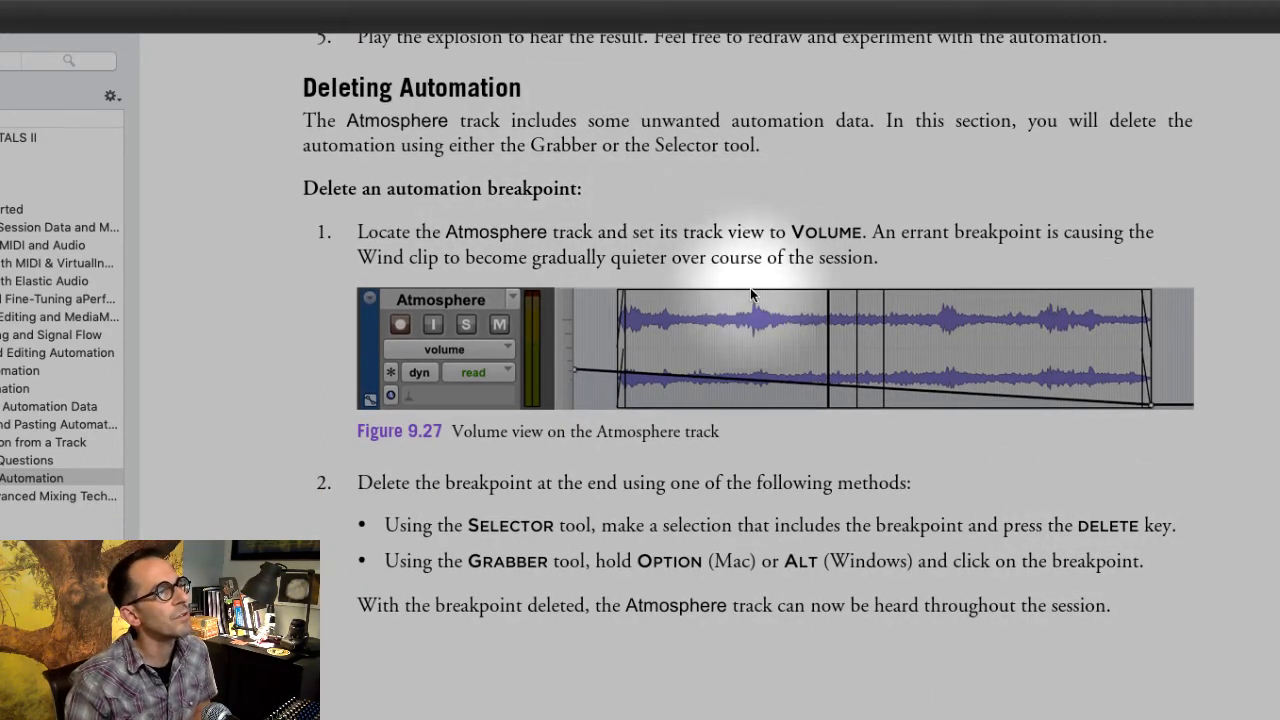
drag(864, 231, 1133, 278)
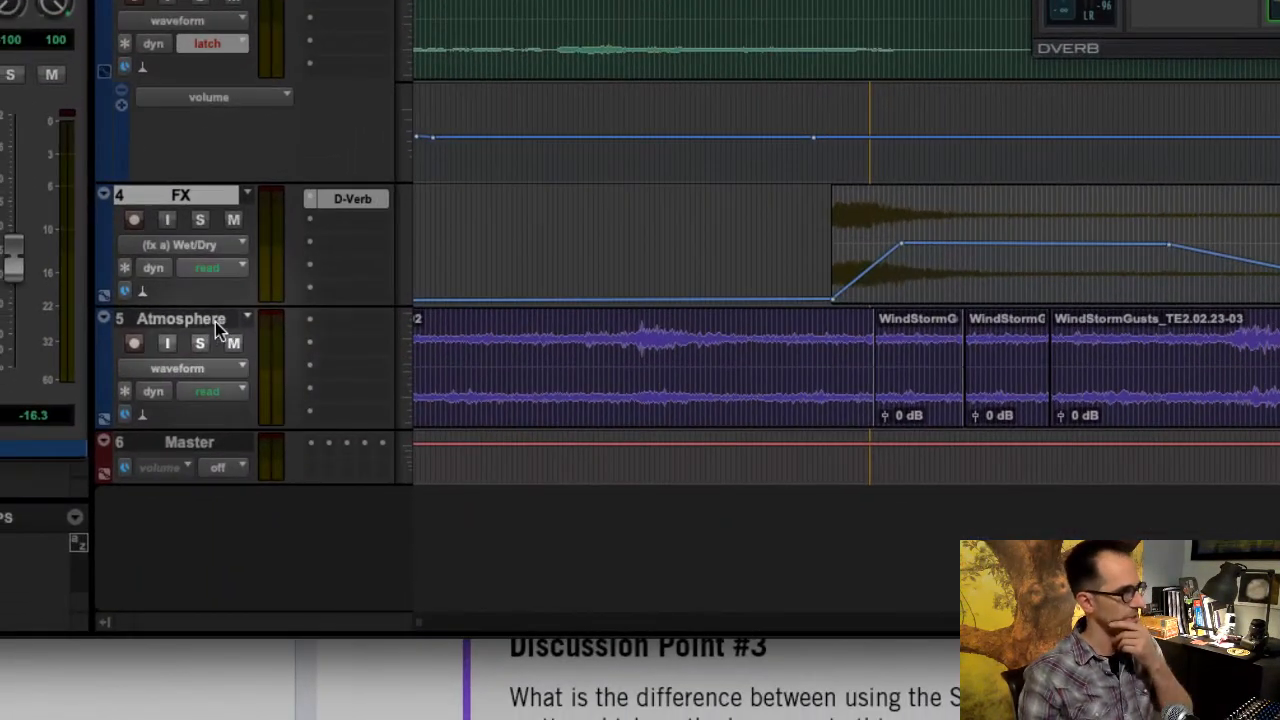
- Set the Atmosphere track view to volume so its whole automation line can be edited
click(180, 401)
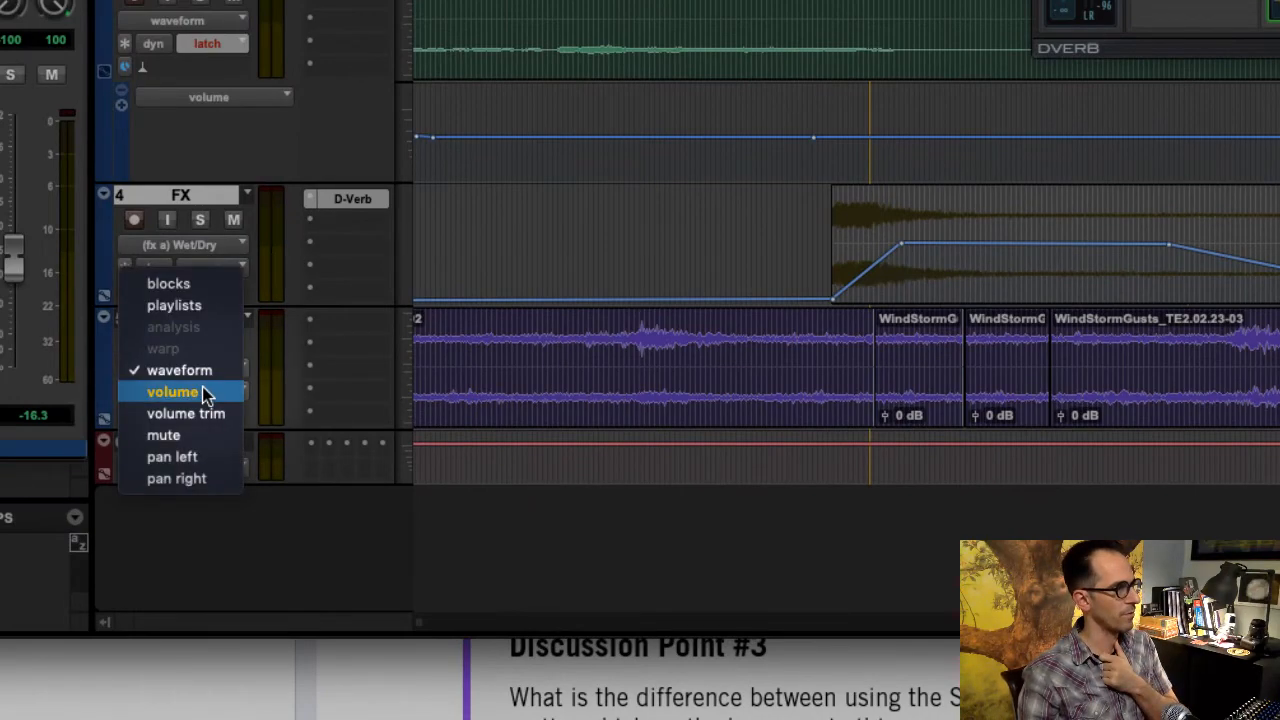
click(175, 392)
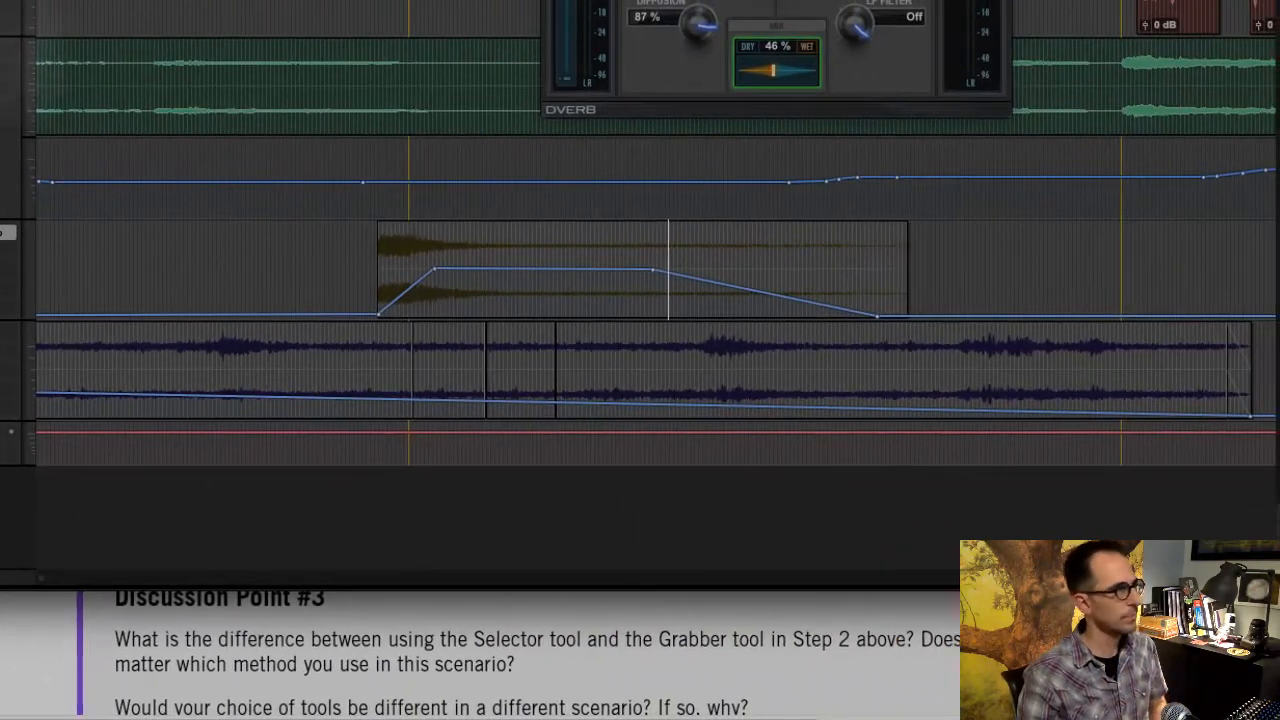
key(r)
key(r)
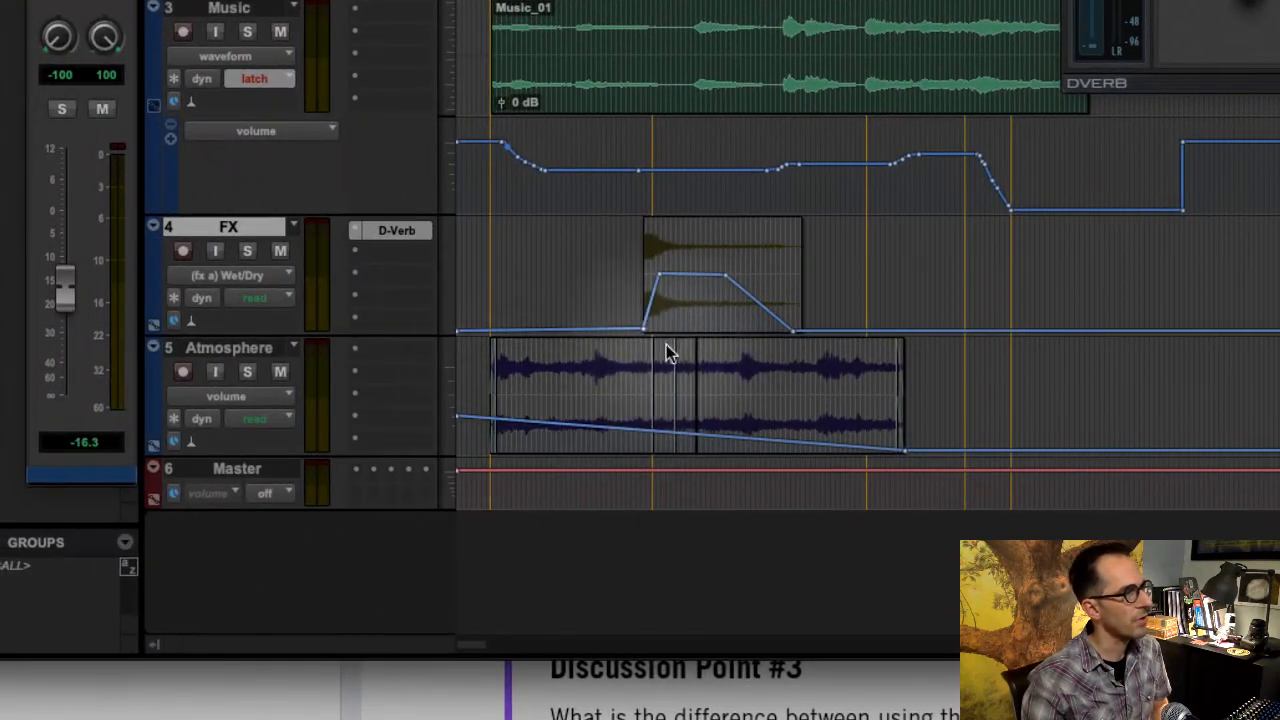
click(738, 0)
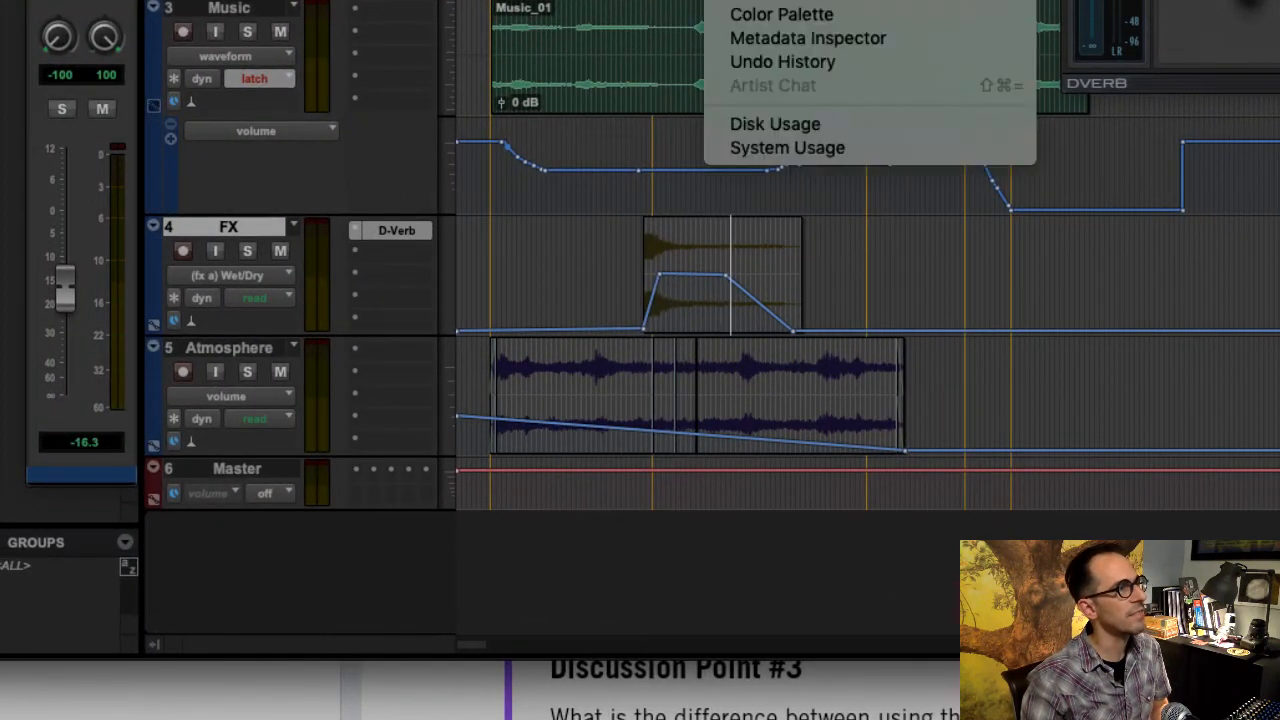
click(905, 0)
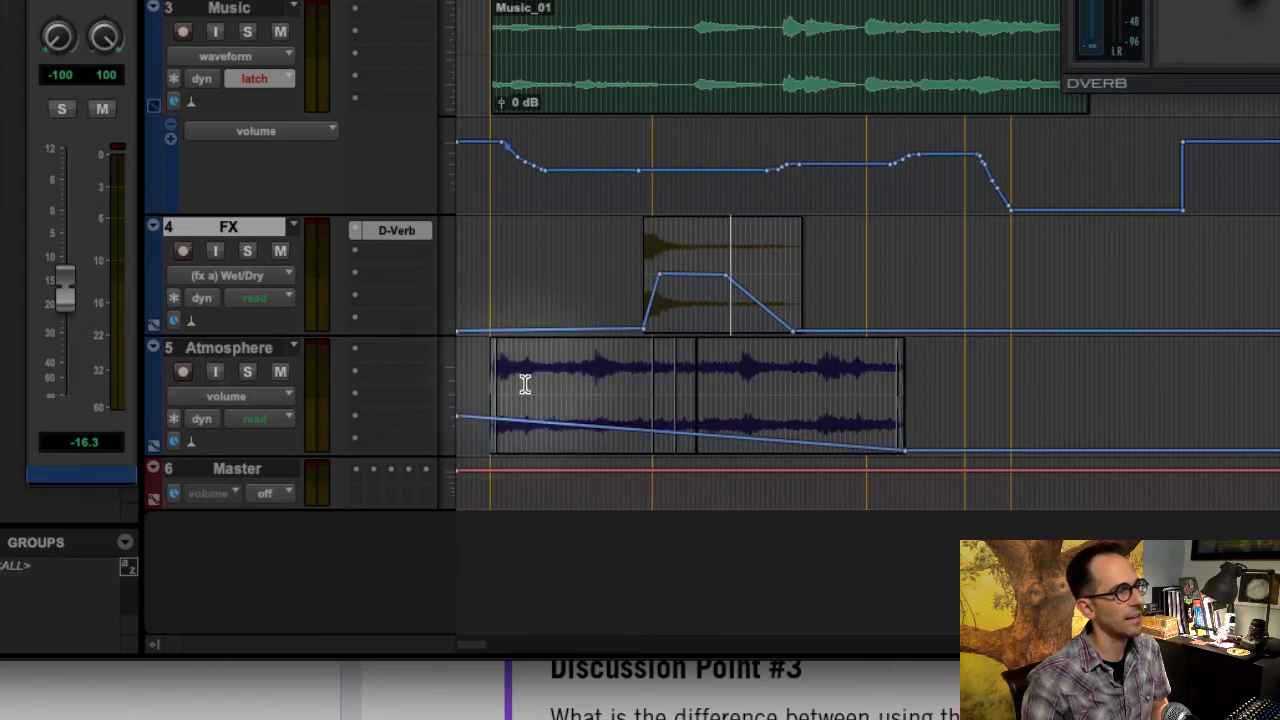
- With the Selector, select about 23.9 to 28.5 seconds on the Atmosphere track and delete the volume breakpoint at the clip's end
drag(524, 378, 682, 391)
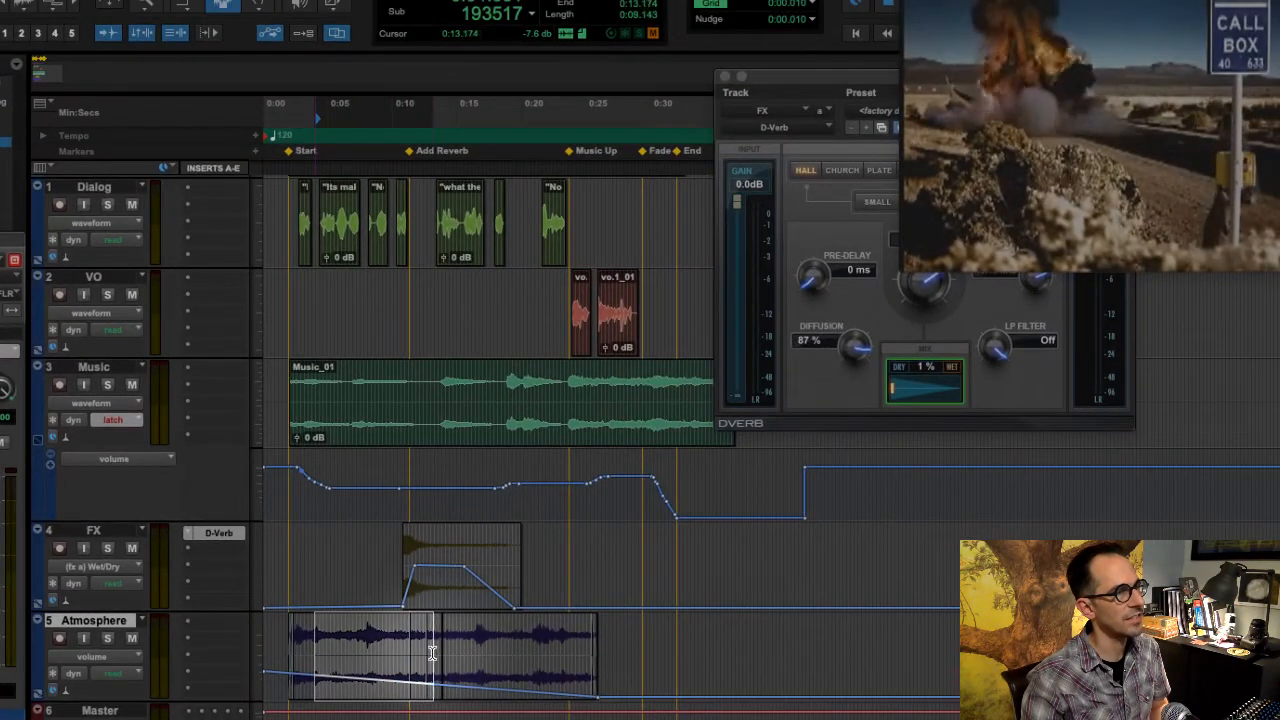
drag(432, 652, 537, 666)
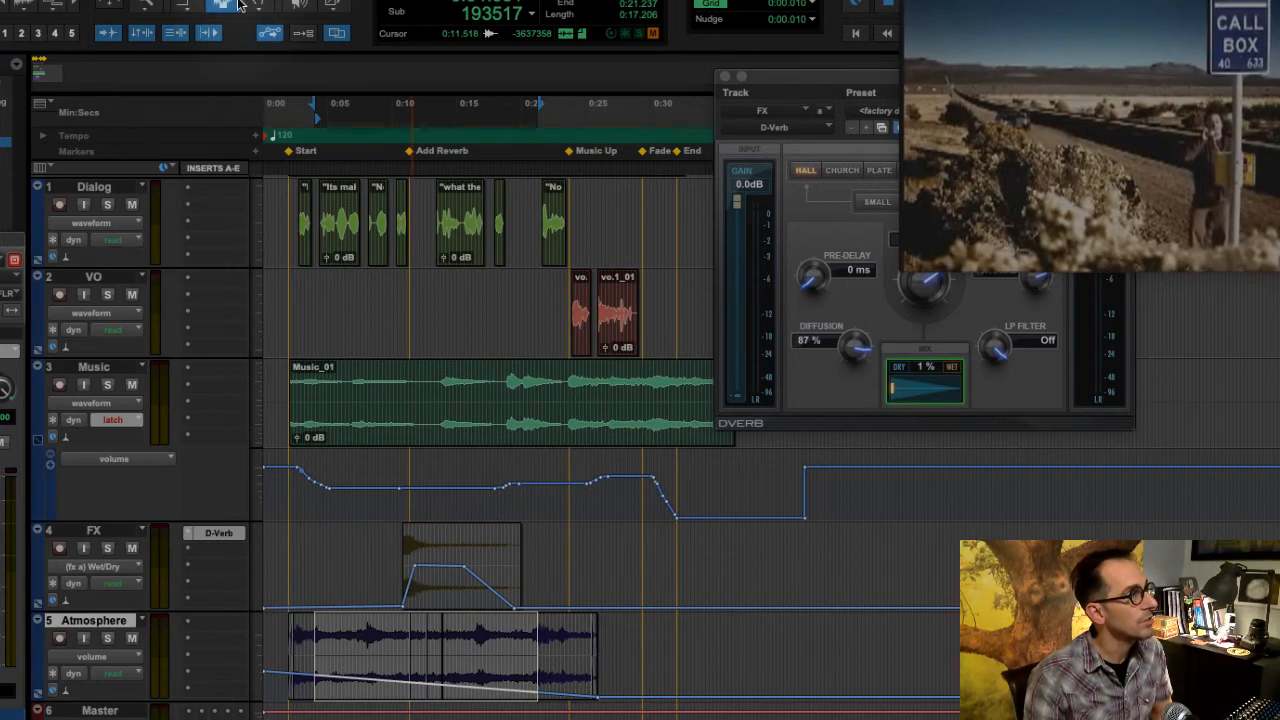
drag(572, 678, 632, 678)
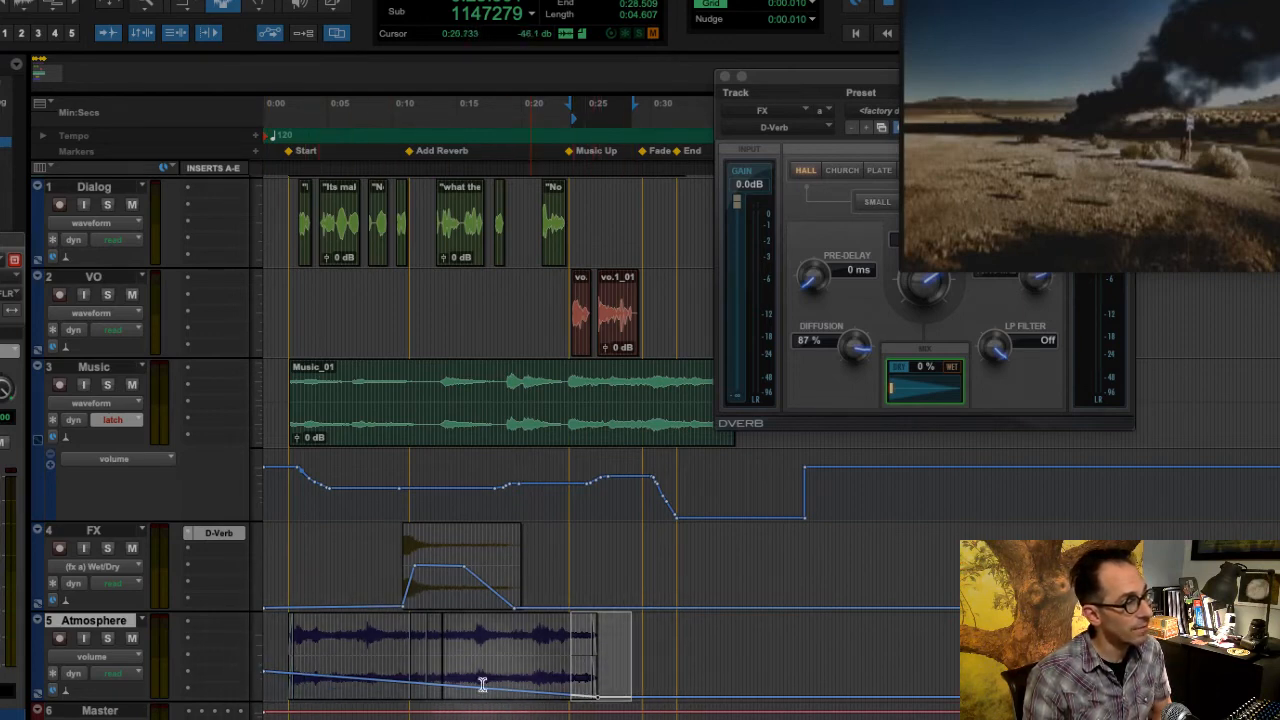
key(Delete)
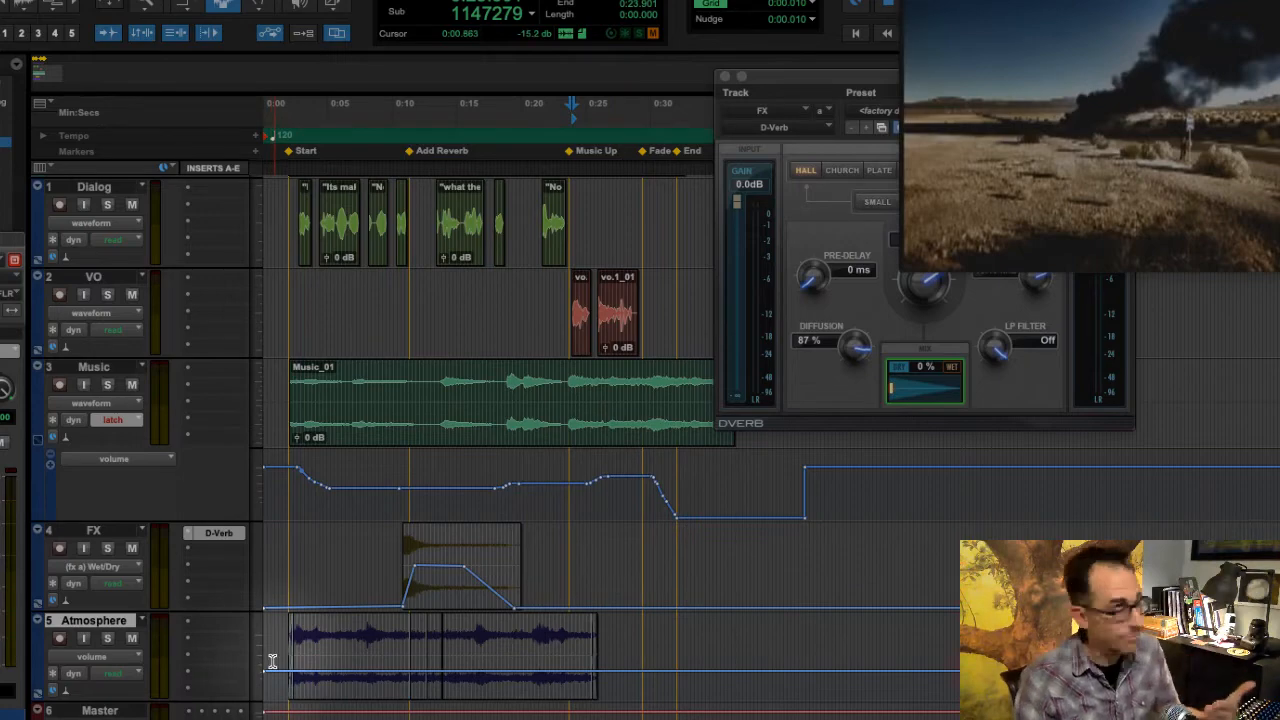
- Undo the breakpoint deletion and remove the Atmosphere track's end volume breakpoint with the Grabber tool instead
drag(272, 673, 566, 672)
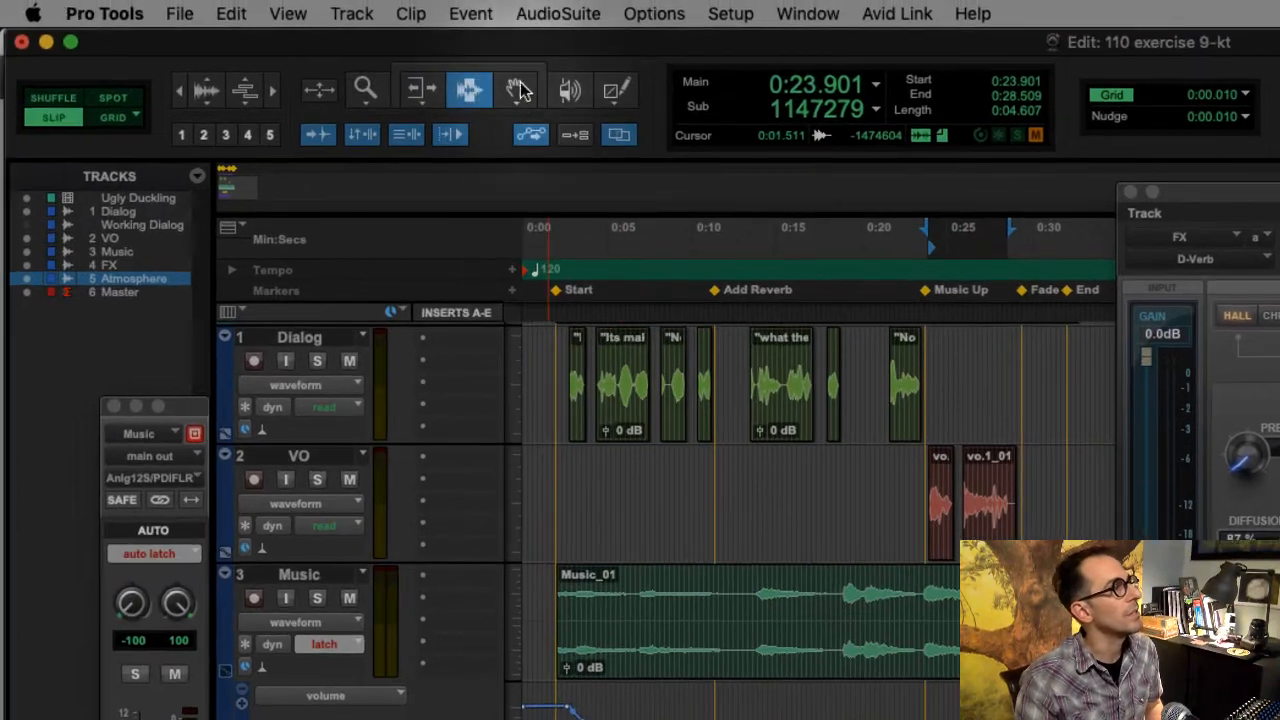
click(258, 4)
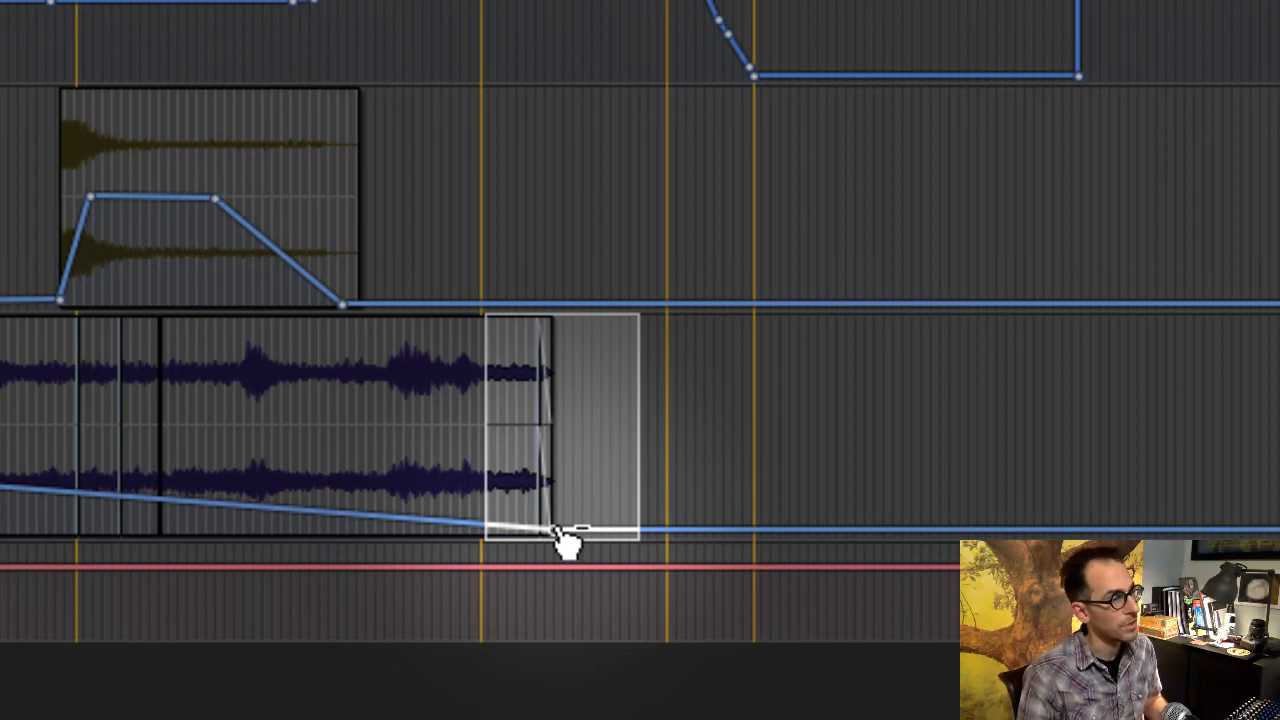
alt+click(557, 530)
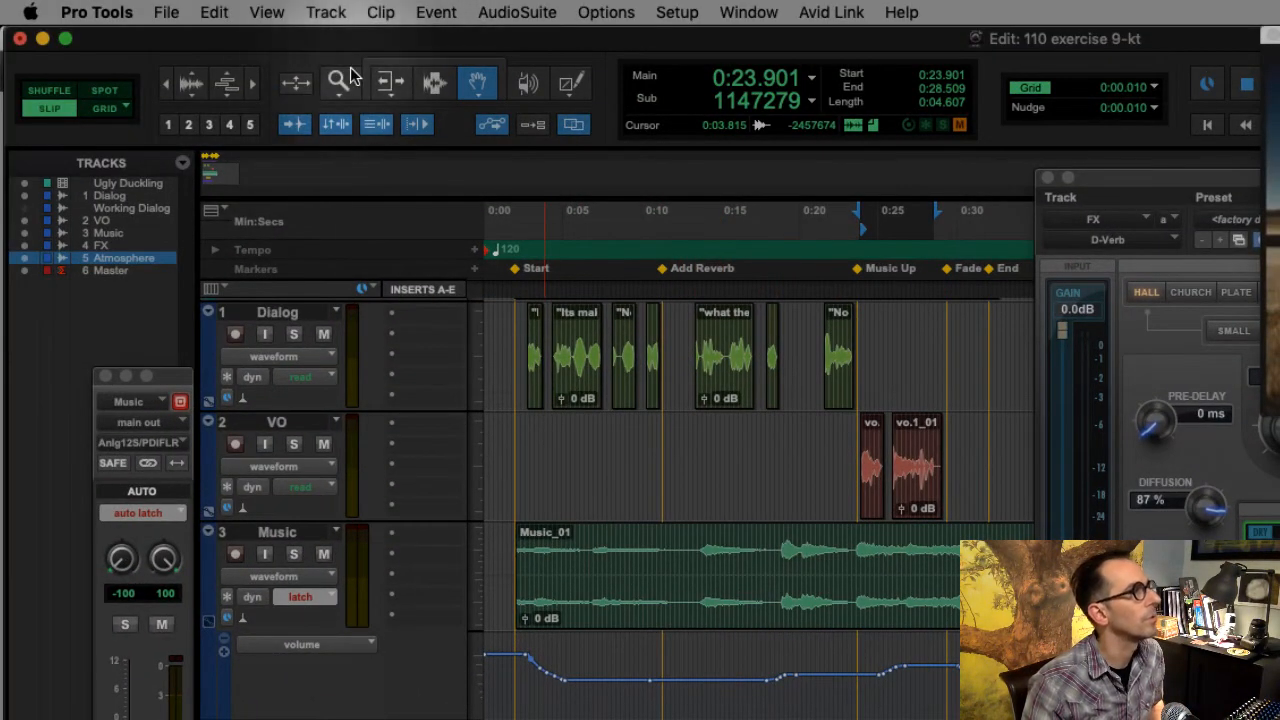
- Select the small rise in the Music volume automation before the Music Up marker and delete a single breakpoint with the Grabber
click(433, 83)
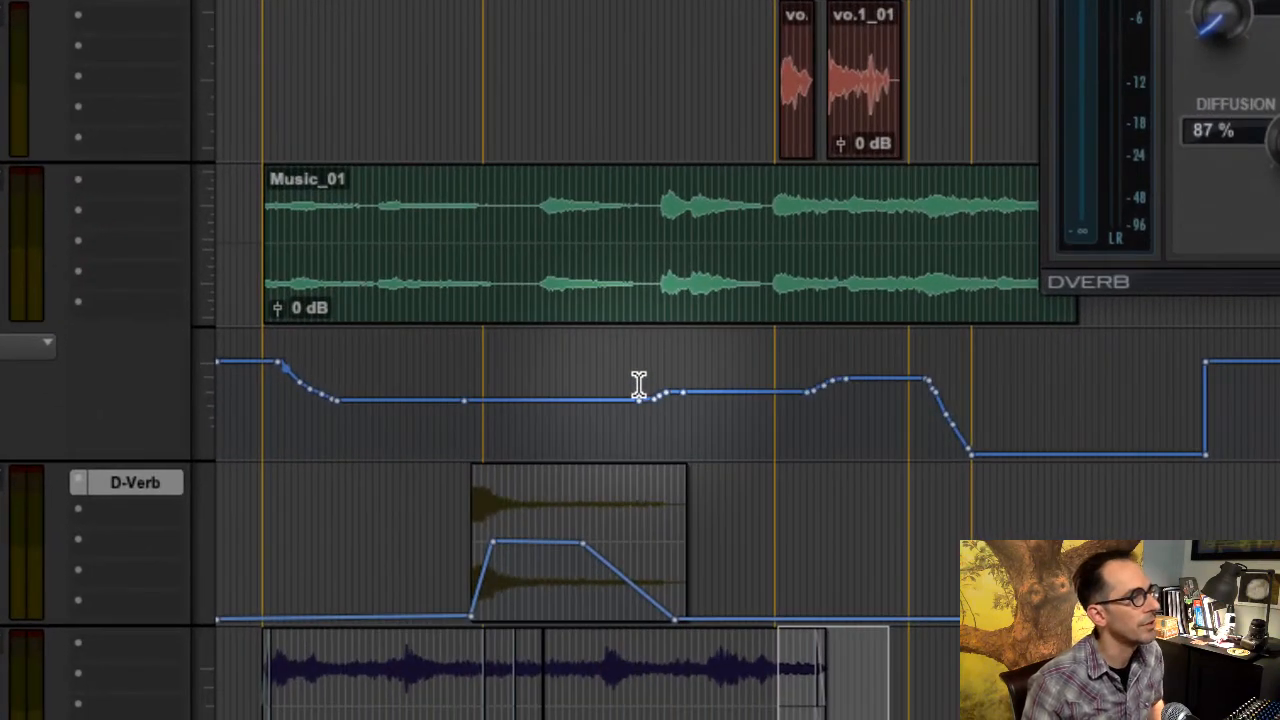
drag(639, 385, 737, 381)
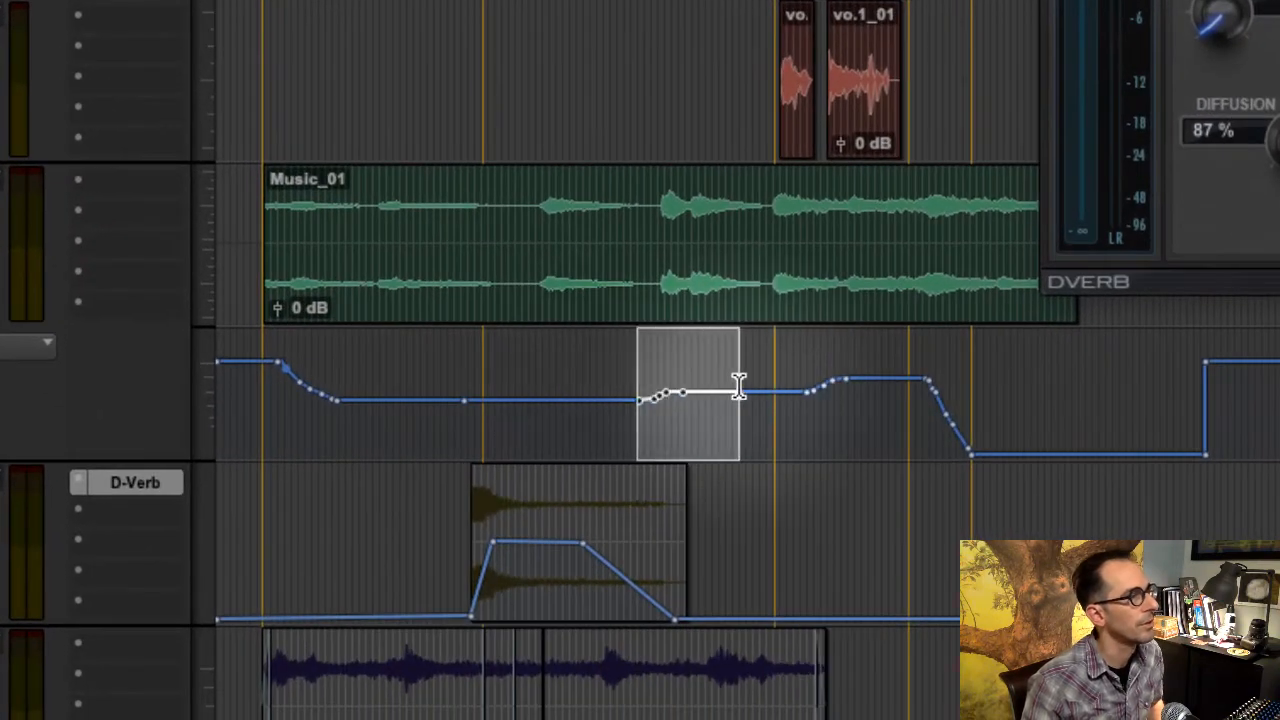
key(t)
key(t)
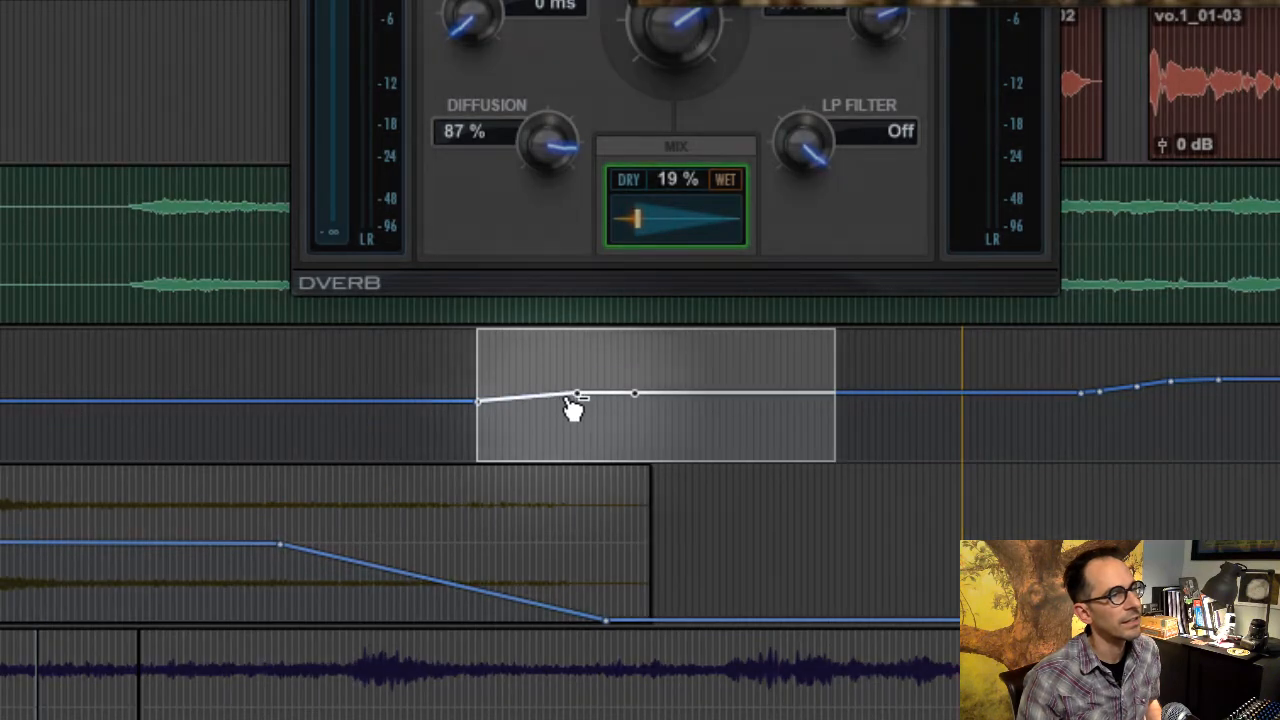
alt+click(578, 395)
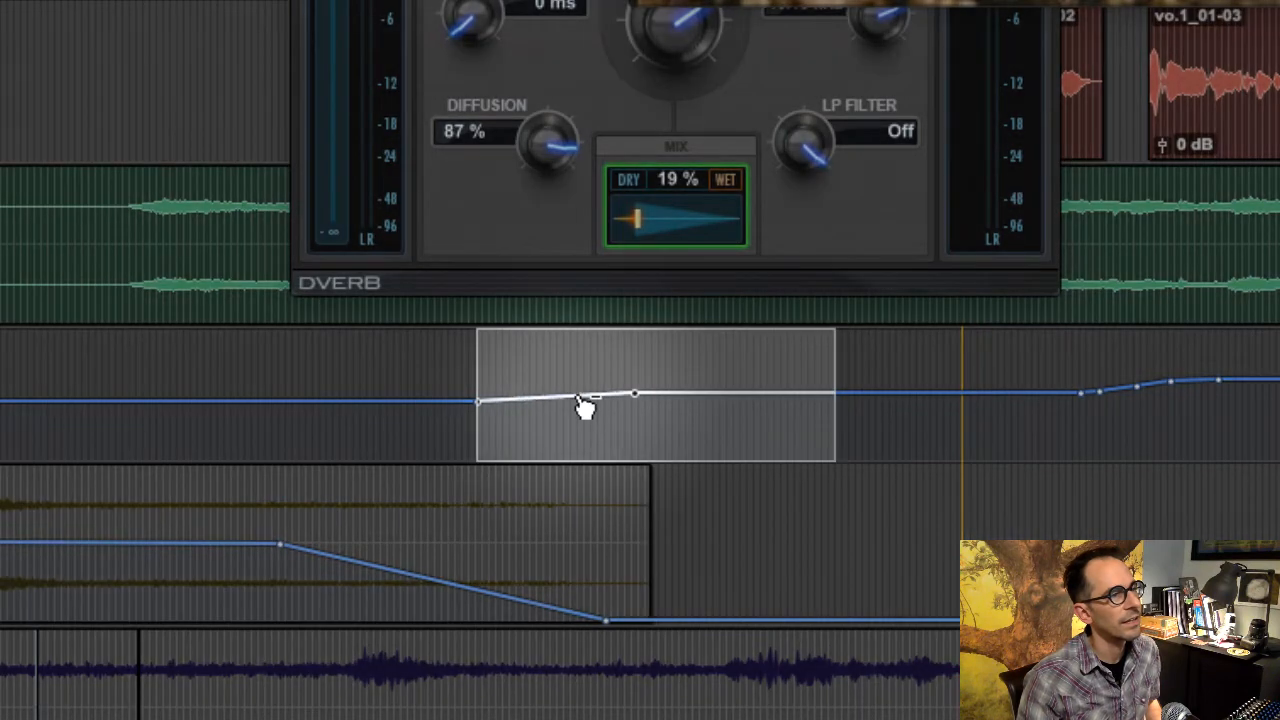